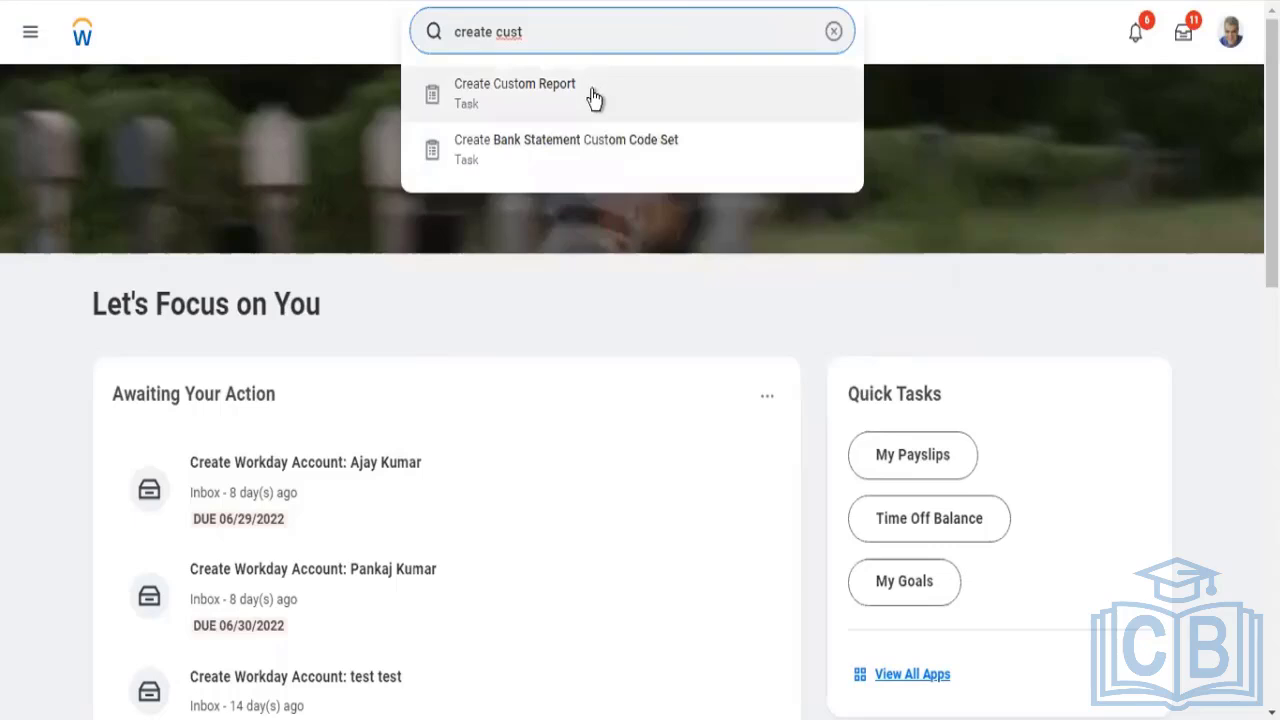
Step: Start creating a custom report and set its report type to Advanced
{"action": "left_click", "coordinate": [593, 97]}
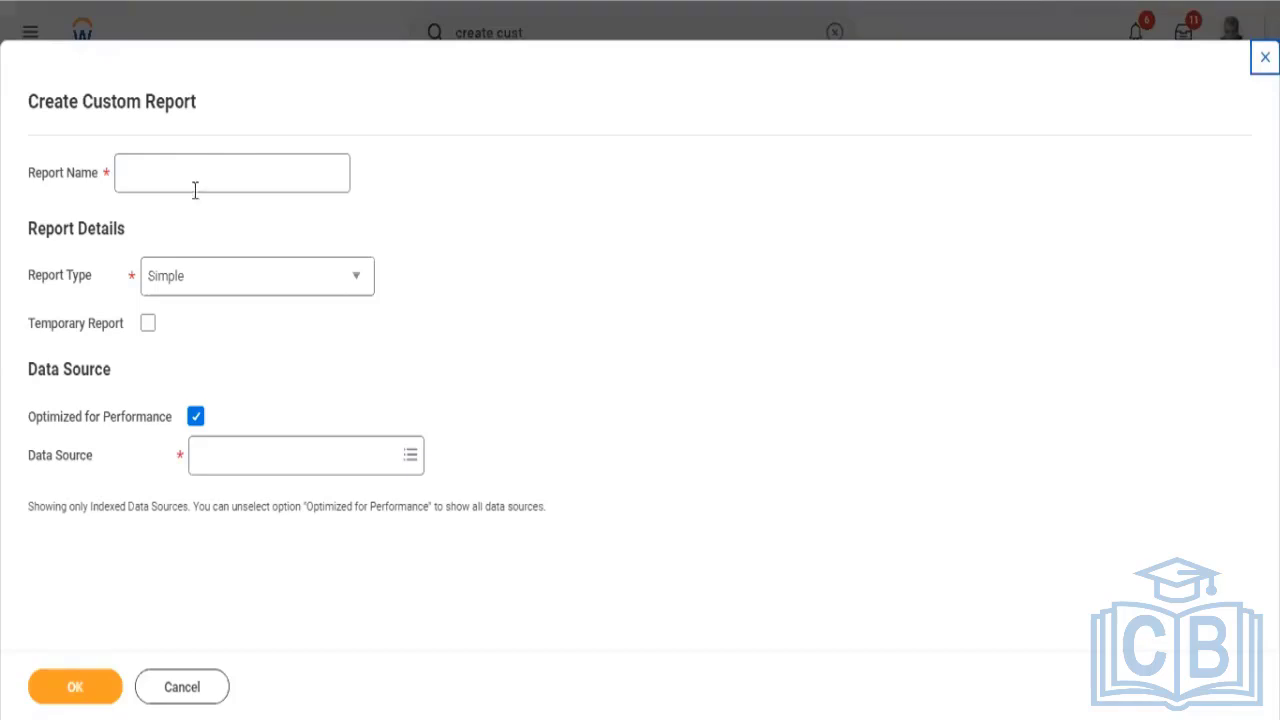
{"action": "left_click", "coordinate": [172, 283]}
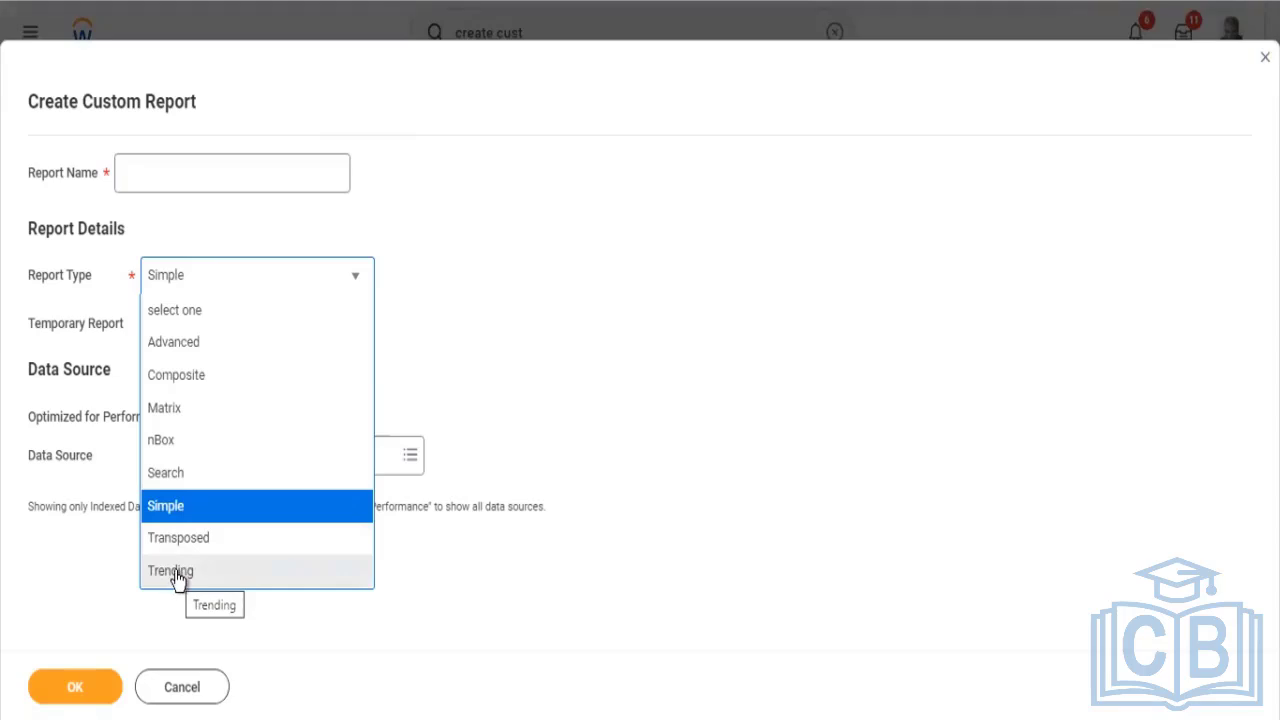
{"action": "left_click", "coordinate": [169, 344]}
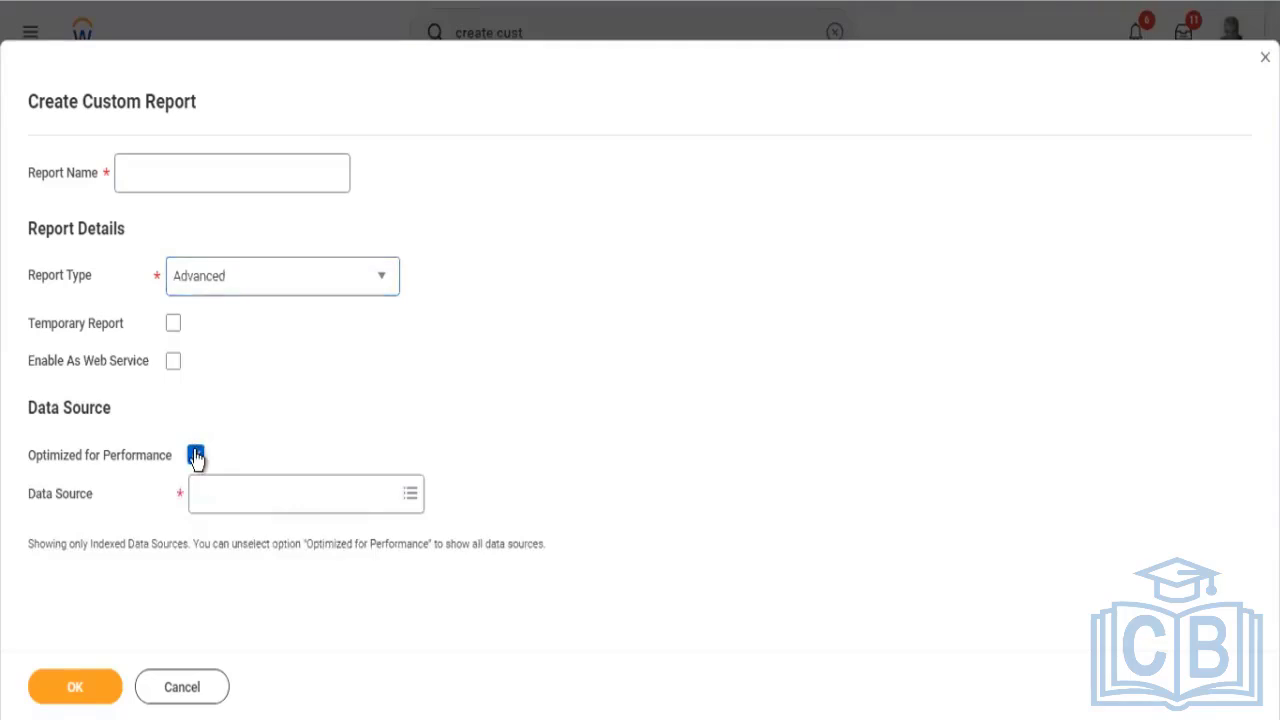
Step: Turn off Optimized for Performance and choose Trended Workers as the report's data source
{"action": "left_click", "coordinate": [196, 456]}
{"action": "left_click", "coordinate": [220, 506]}
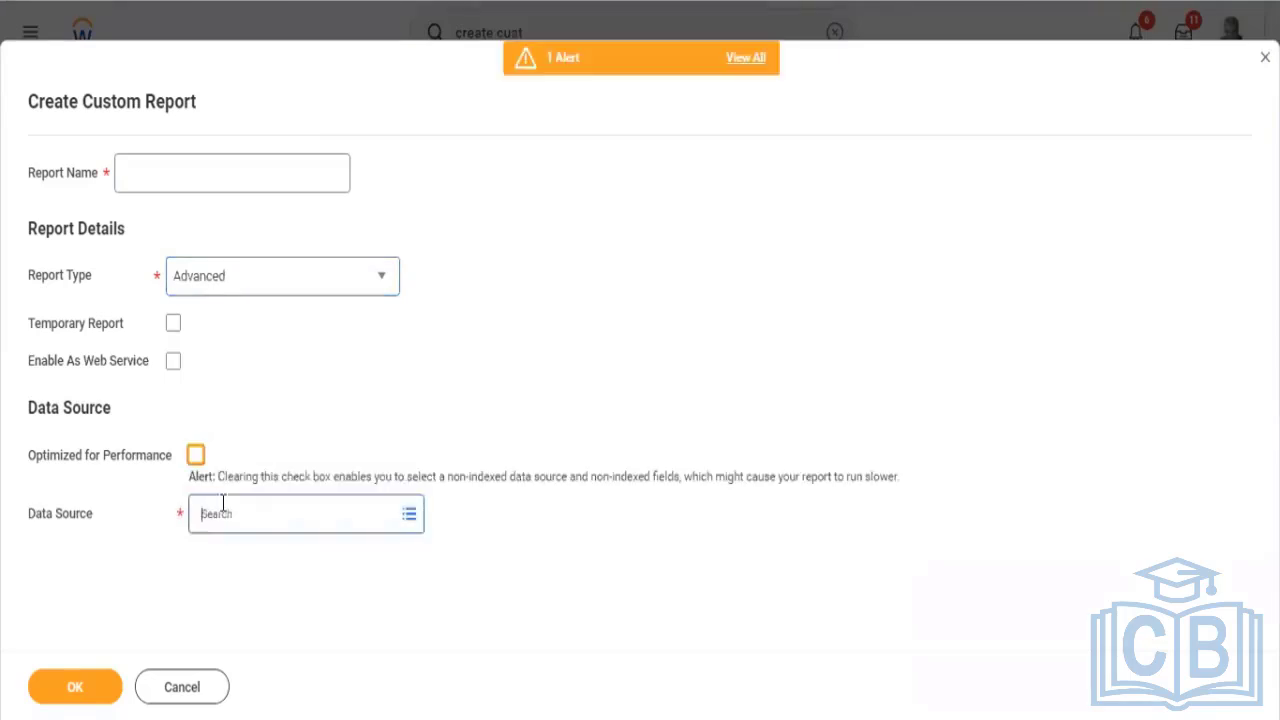
{"action": "type", "text": "tre"}
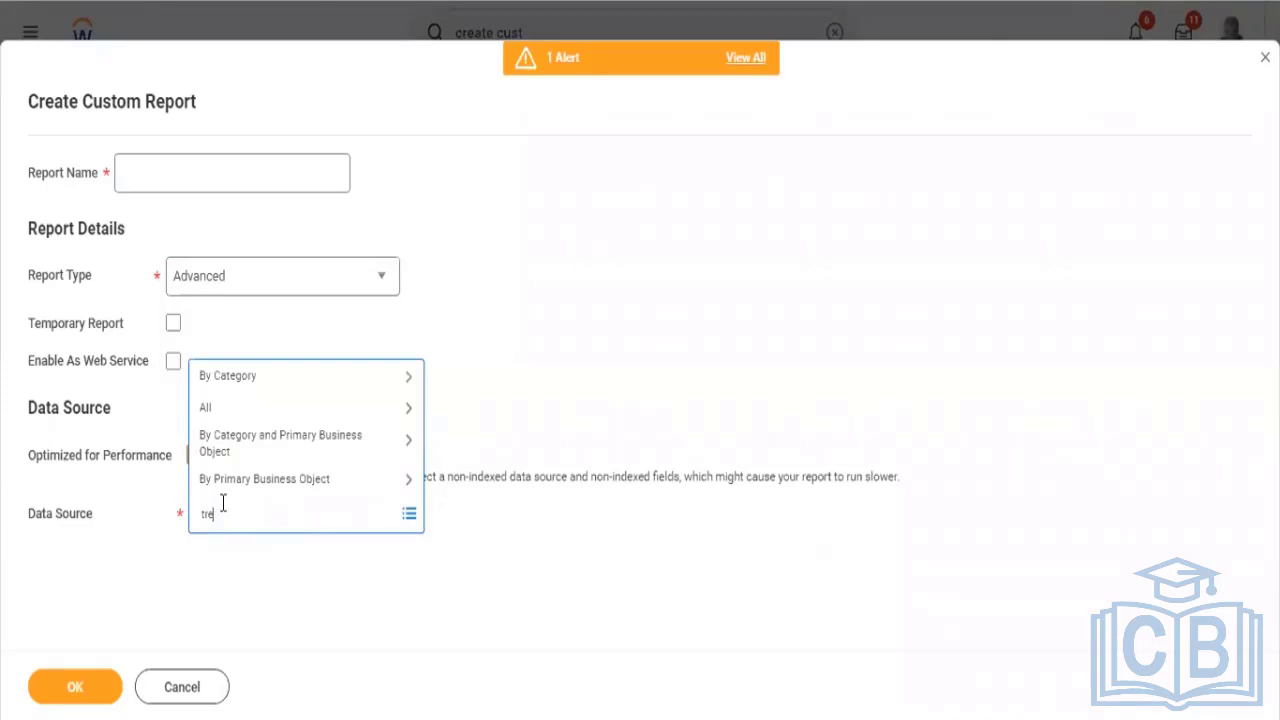
{"action": "type", "text": "nded"}
{"action": "key", "text": "Return"}
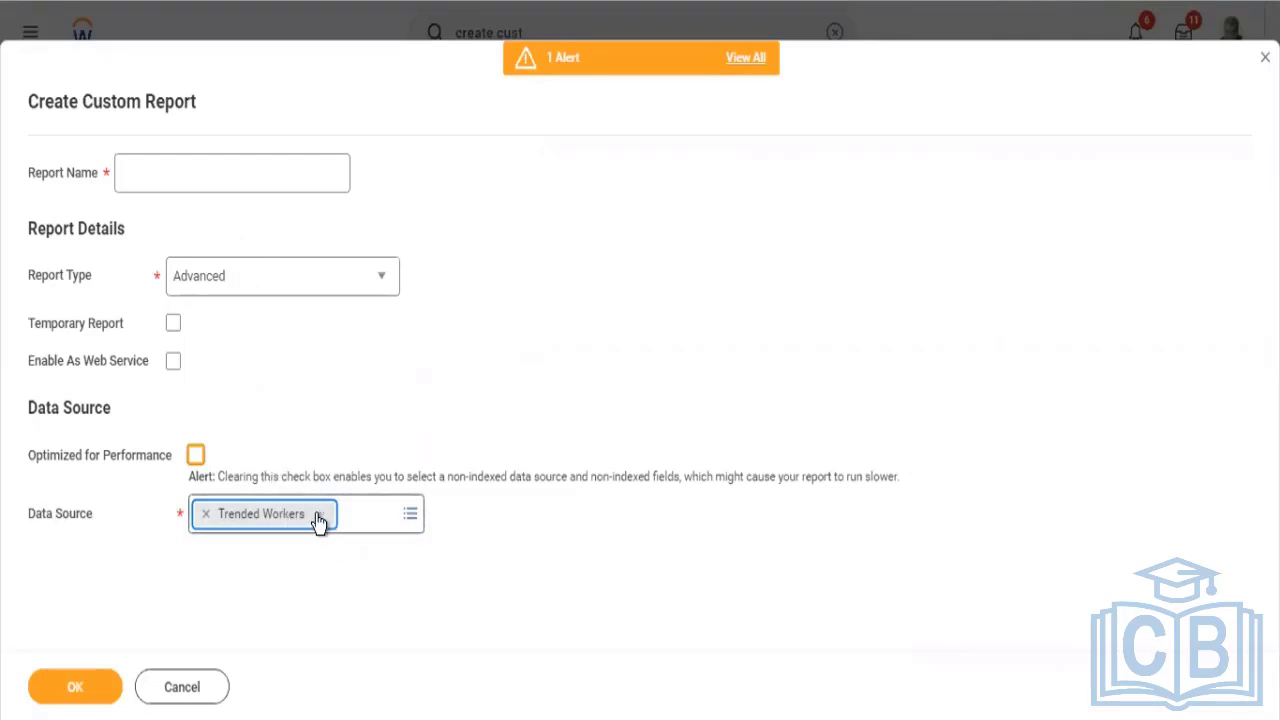
Step: Name the report "RPT - Trended Future Terminations" and create it
{"action": "left_click", "coordinate": [321, 298]}
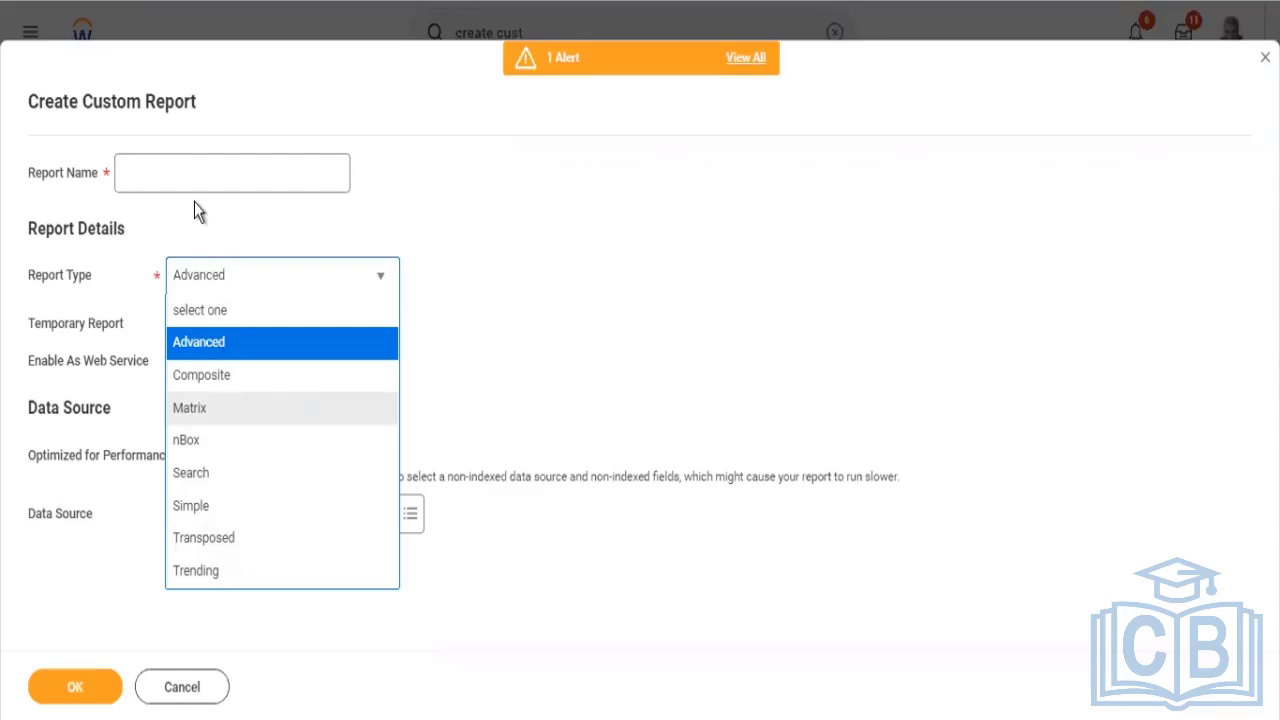
{"action": "left_click", "coordinate": [187, 243]}
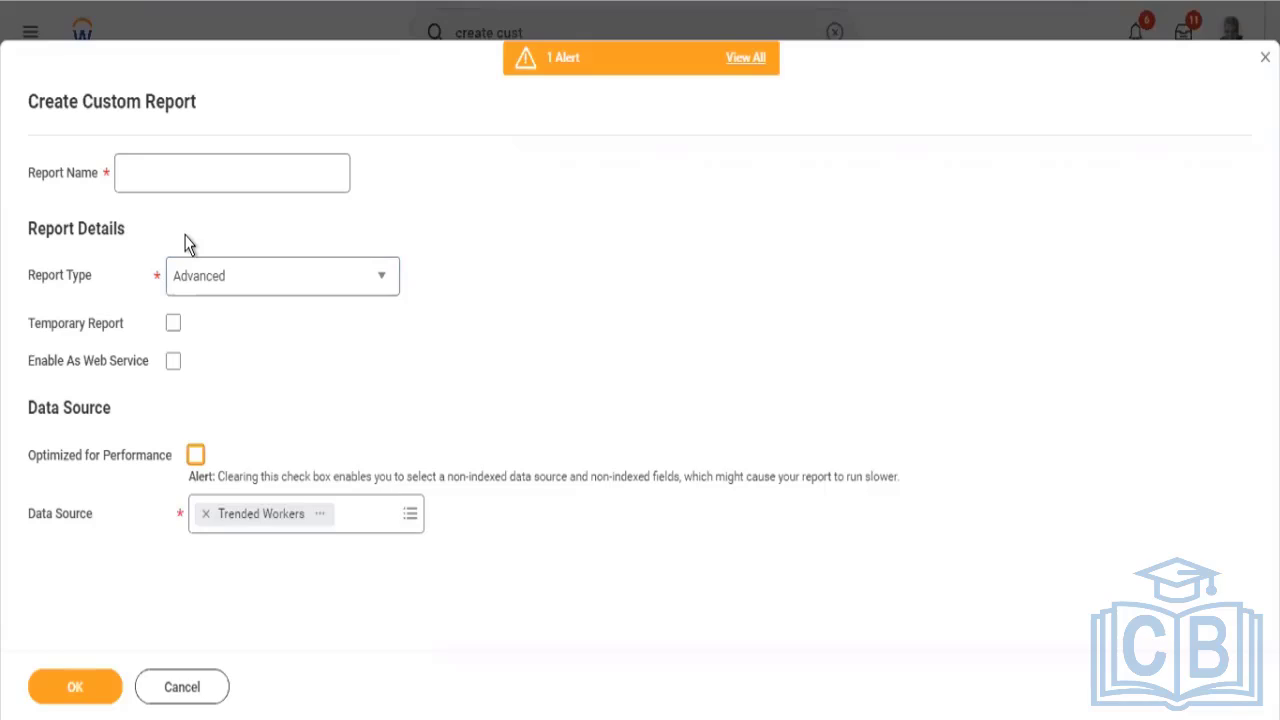
{"action": "left_click", "coordinate": [215, 155]}
{"action": "type", "text": "RP"}
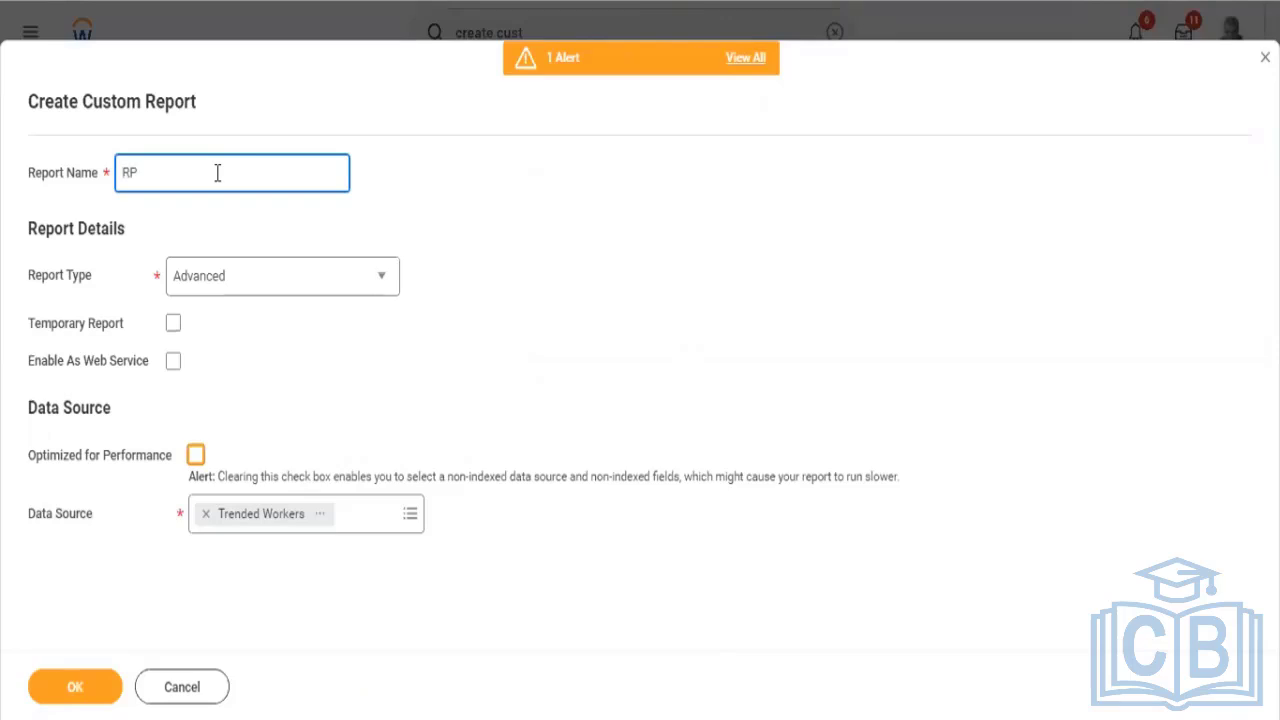
{"action": "type", "text": "T - Trended Future Terminations"}
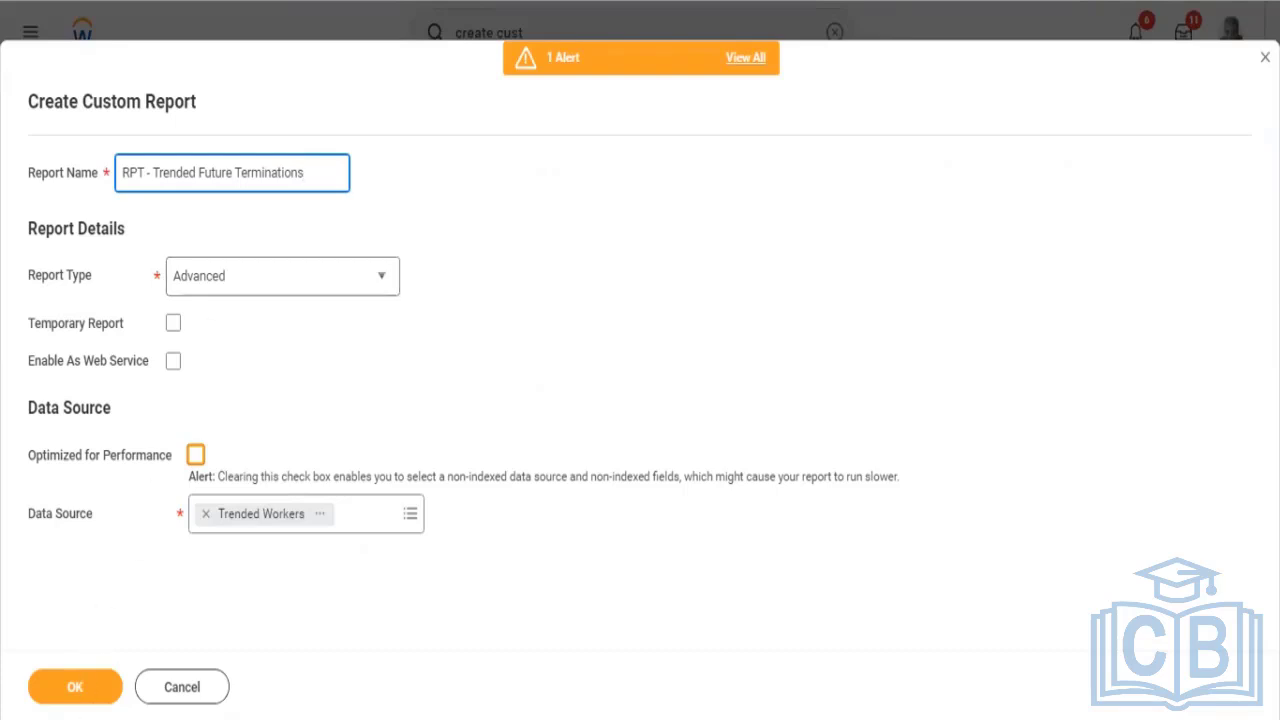
{"action": "left_click", "coordinate": [61, 687]}
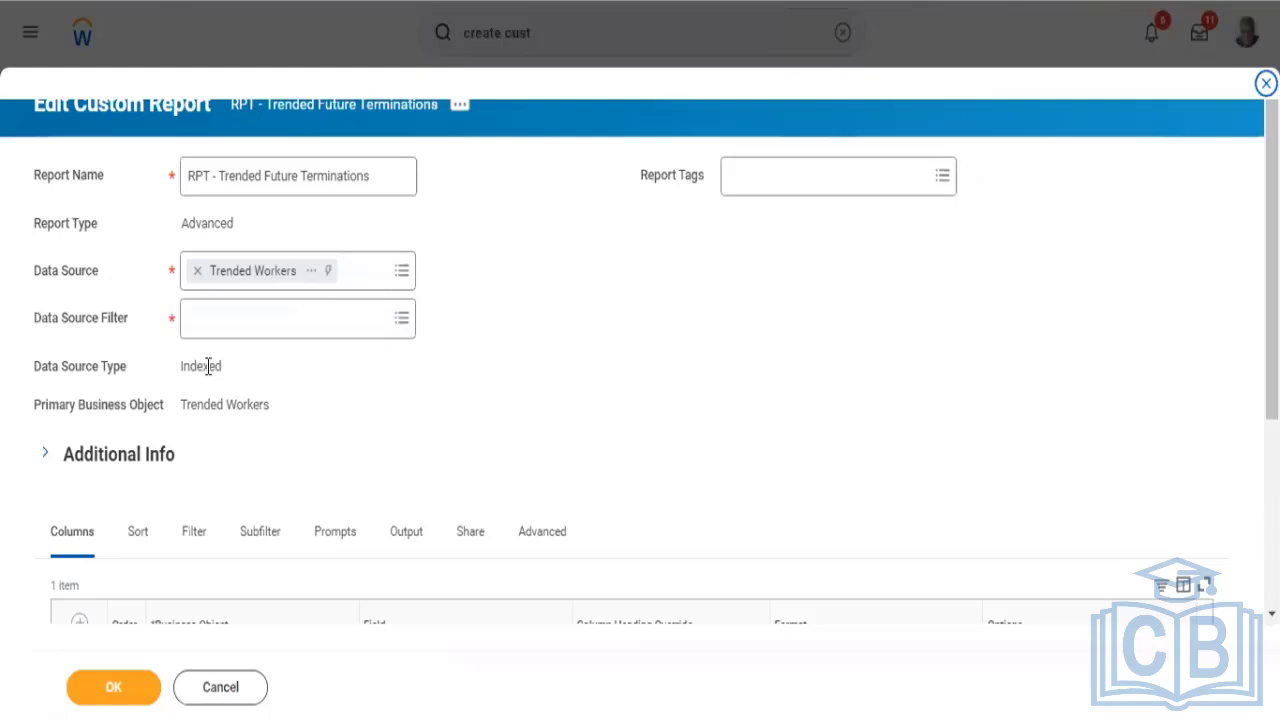
Step: Set the report's data source filter to Default Filter
{"action": "left_click", "coordinate": [279, 305]}
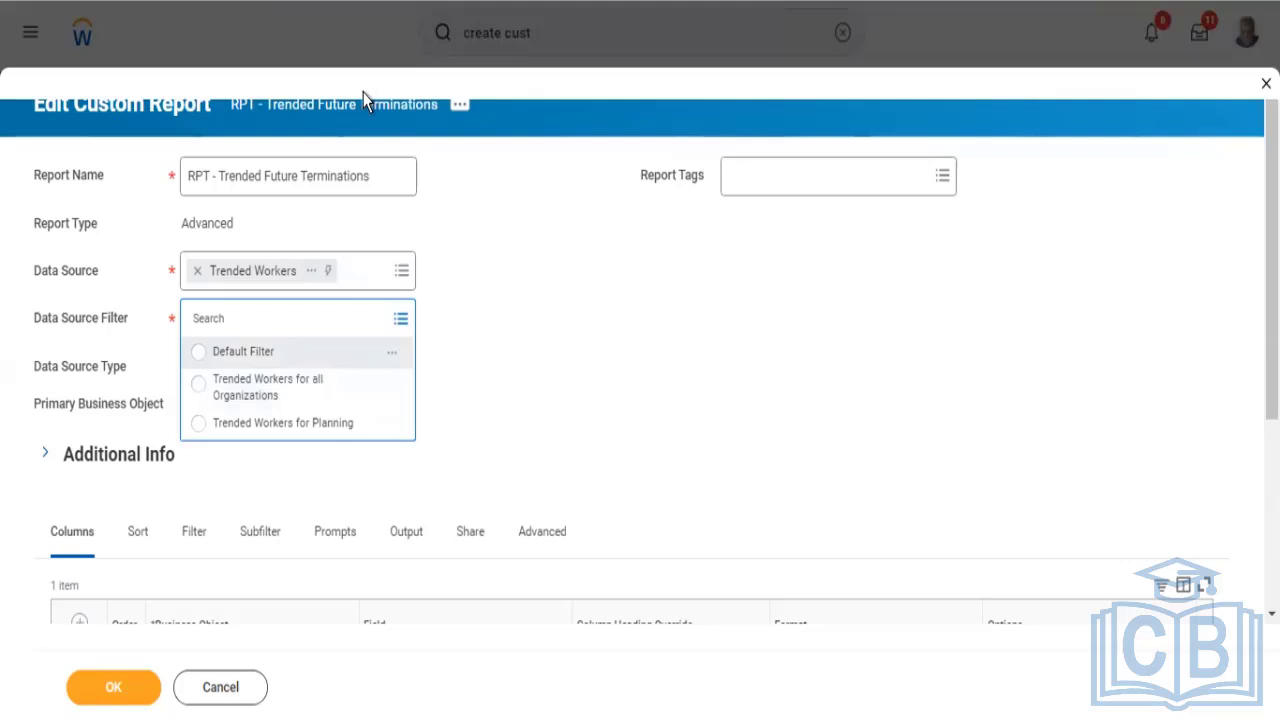
{"action": "left_click", "coordinate": [243, 352]}
{"action": "double_click", "coordinate": [201, 367]}
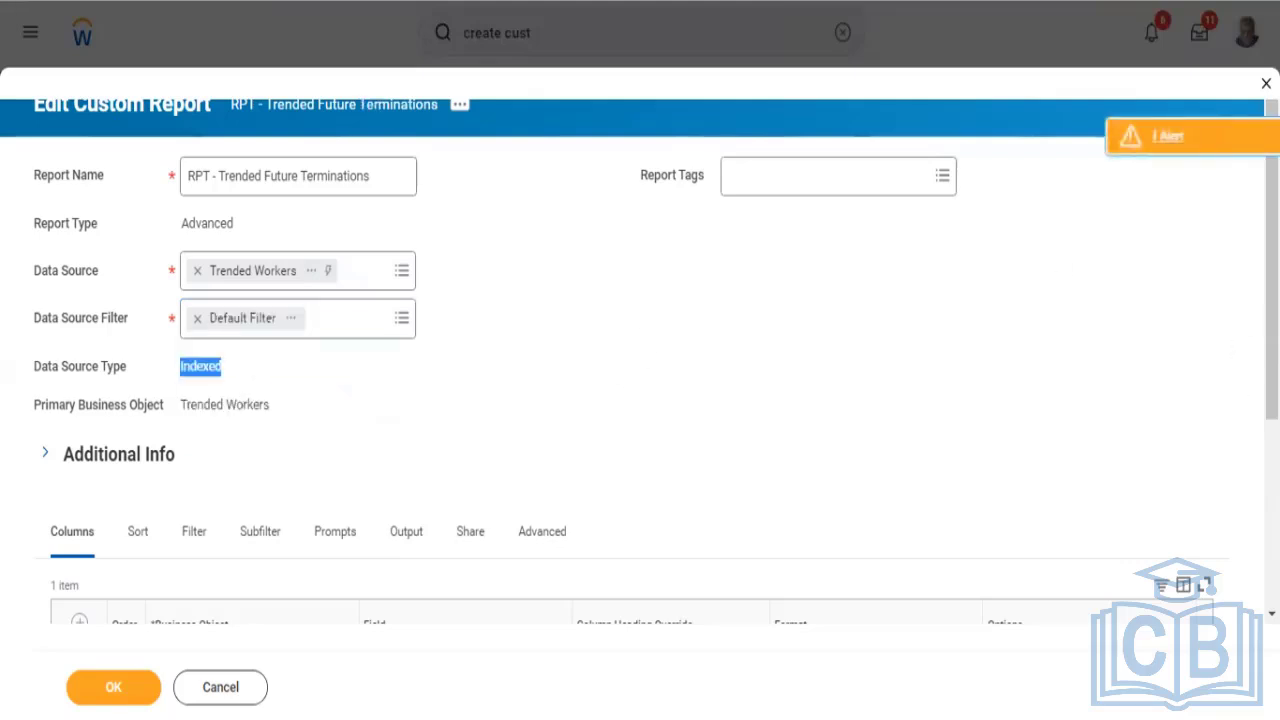
{"action": "scroll", "coordinate": [1043, 255], "scroll_direction": "down", "scroll_amount": 3}
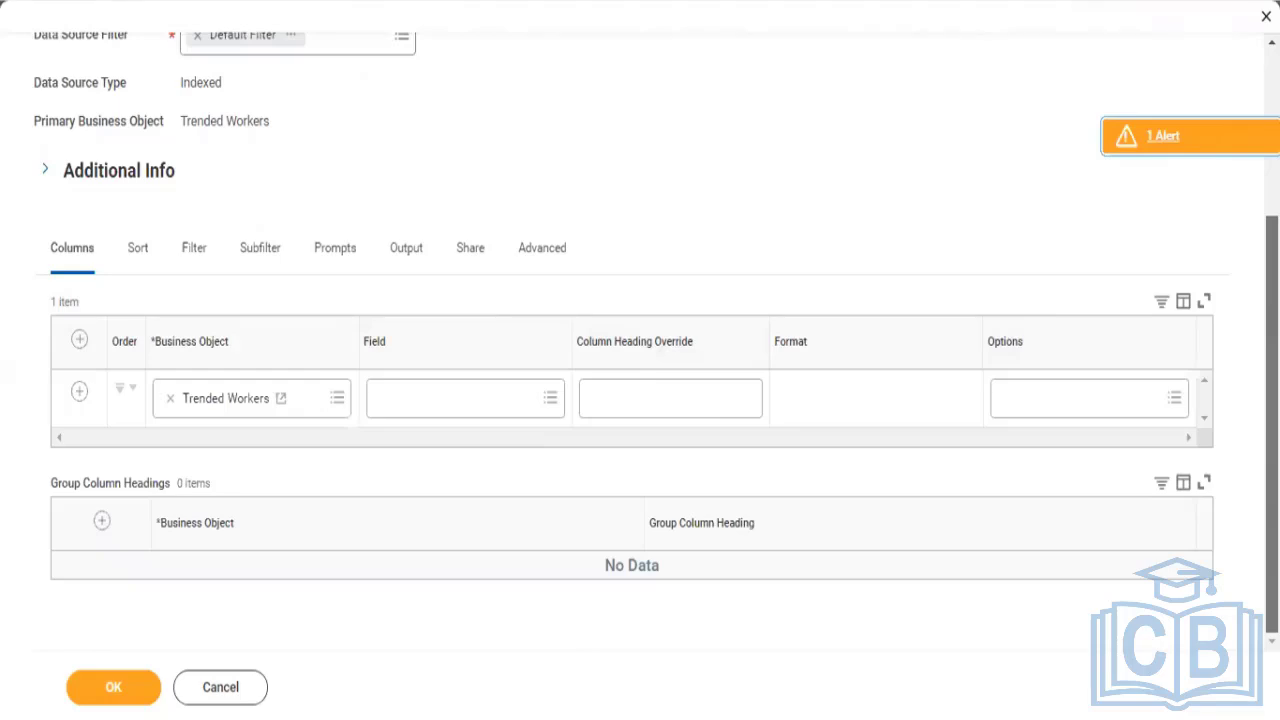
{"action": "left_click", "coordinate": [431, 395]}
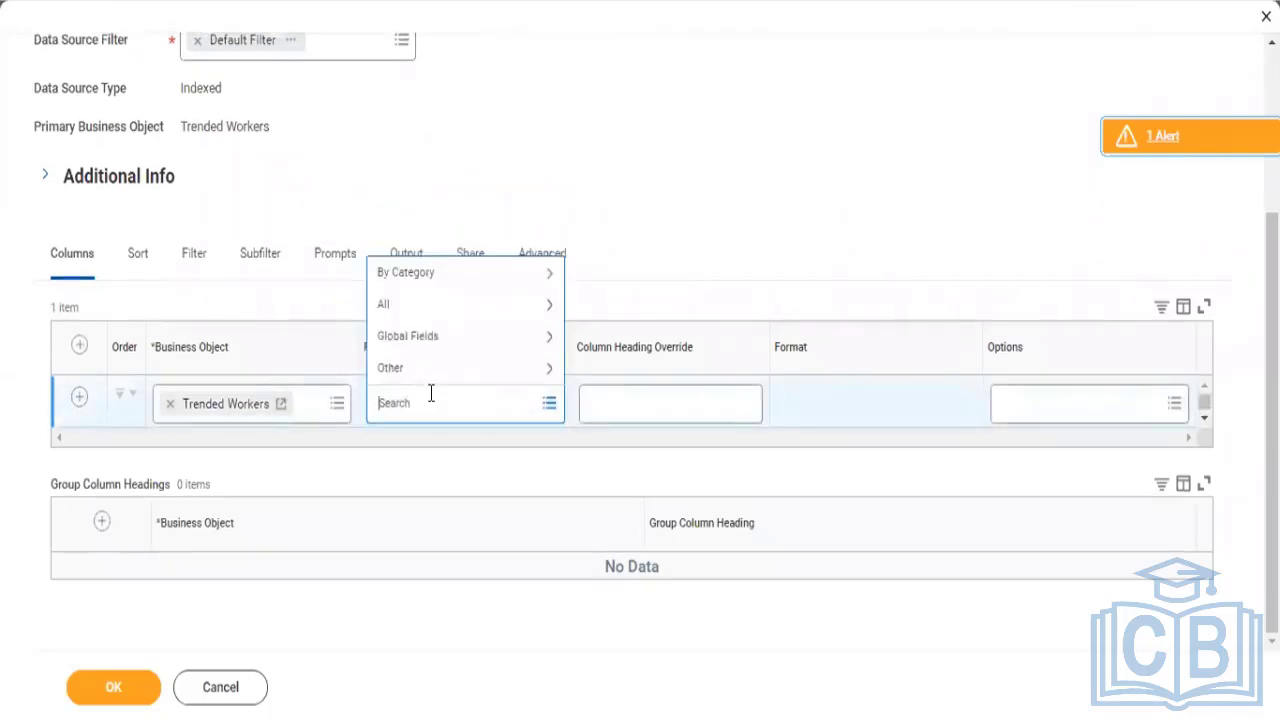
{"action": "type", "text": "Worke"}
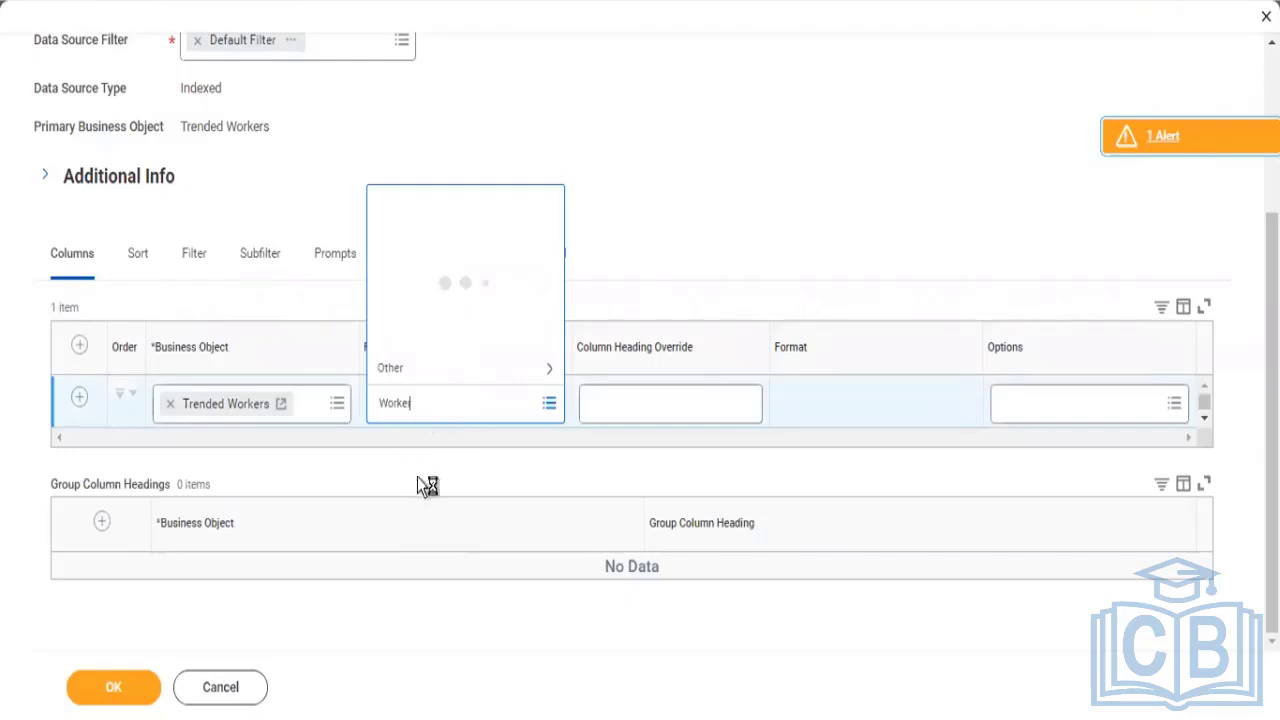
{"action": "type", "text": "r"}
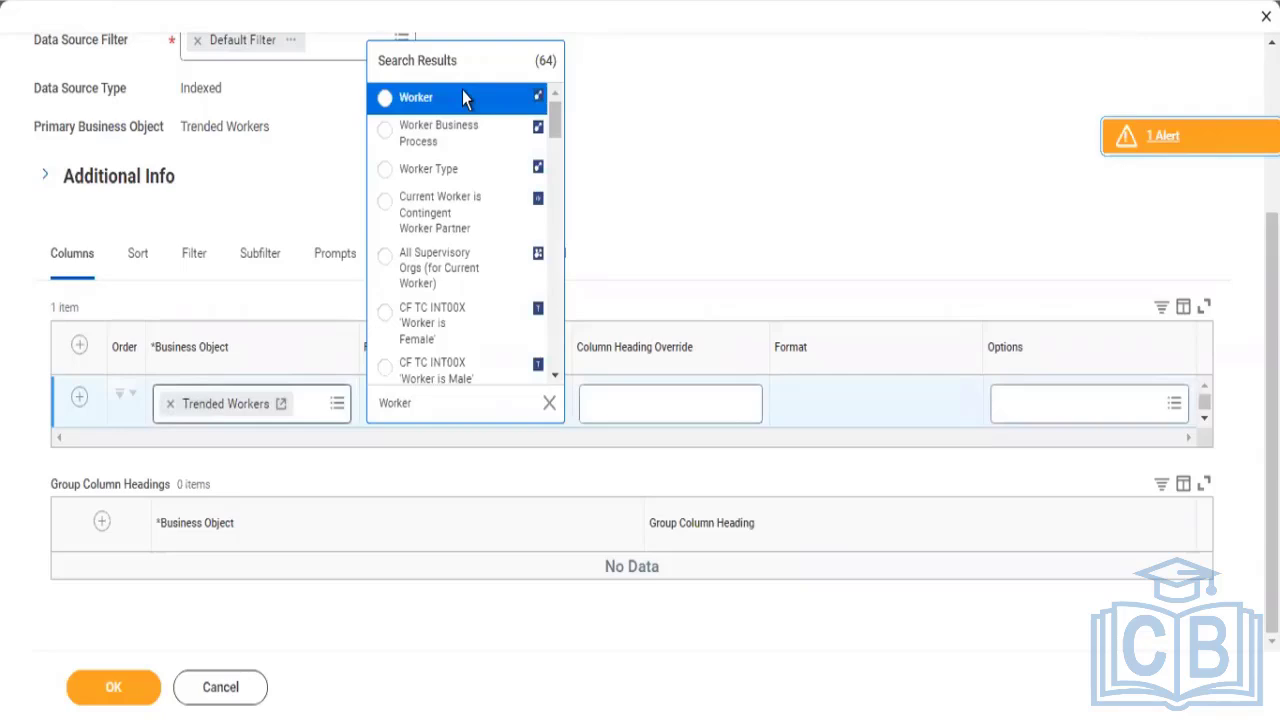
{"action": "left_click", "coordinate": [462, 285]}
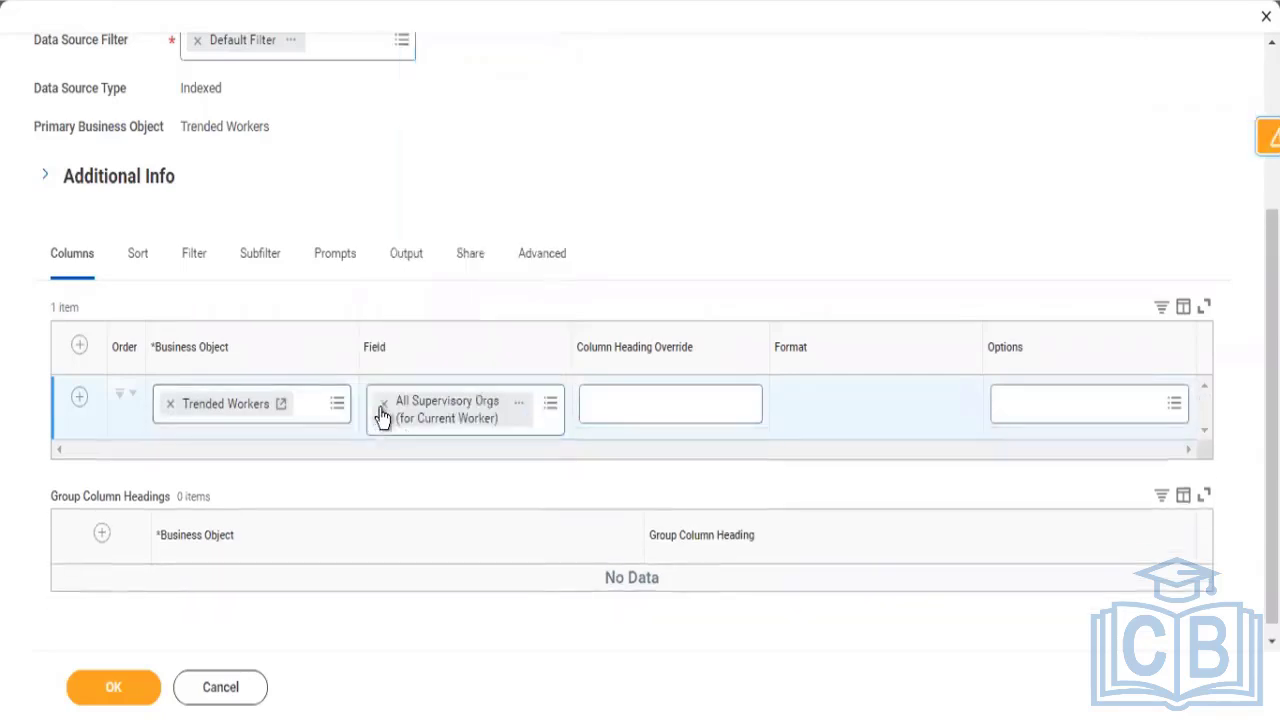
{"action": "left_click", "coordinate": [383, 405]}
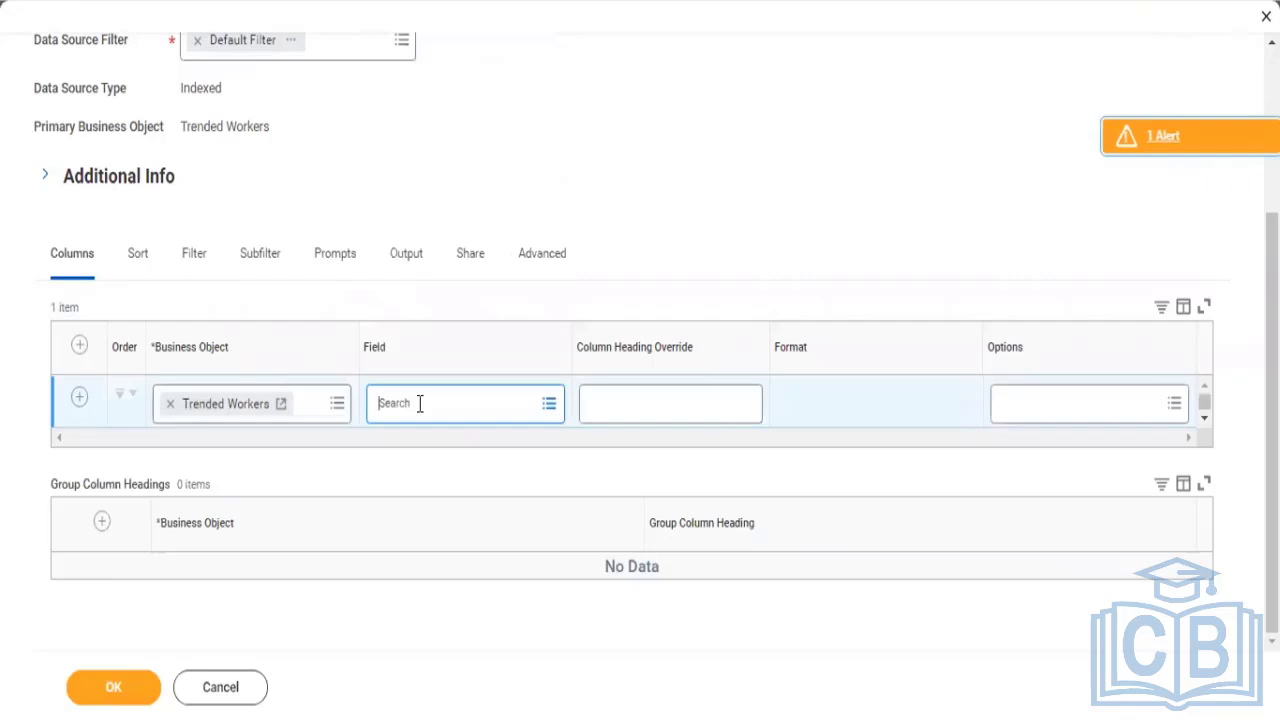
Step: Search the first column row's field for "worker" and choose Worker
{"action": "type", "text": "worker"}
{"action": "key", "text": "Return"}
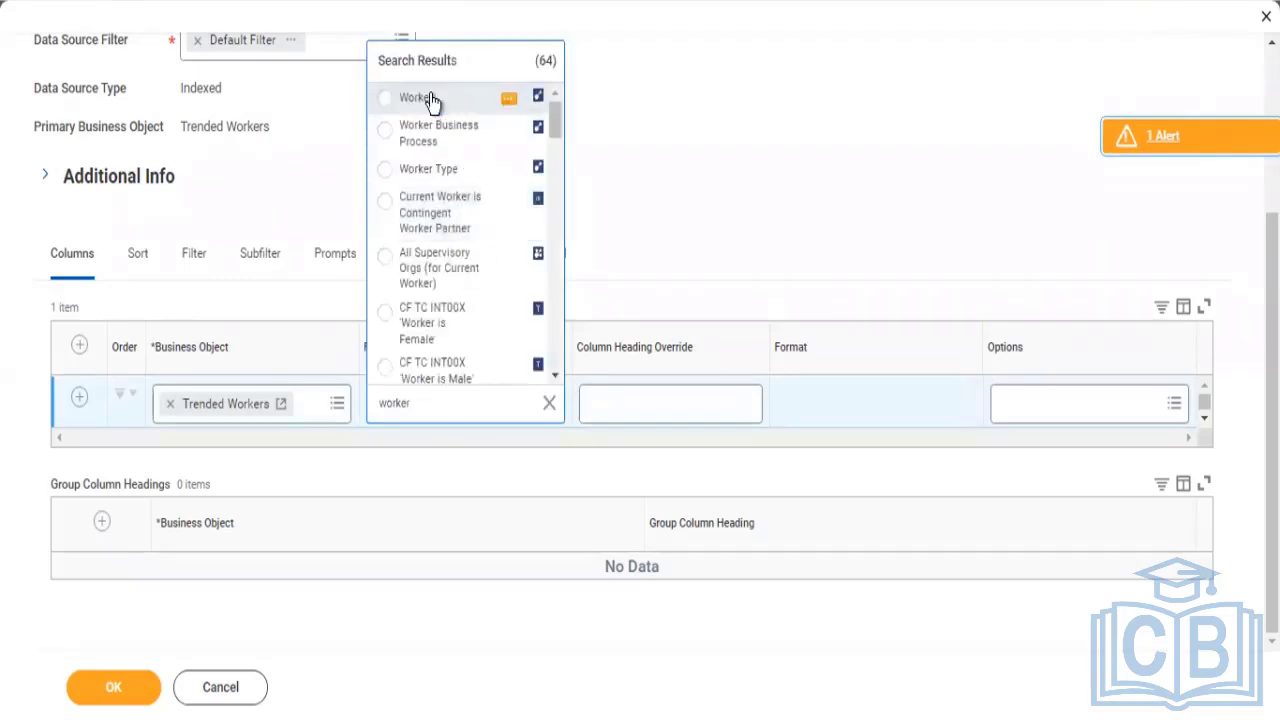
{"action": "left_click", "coordinate": [428, 98]}
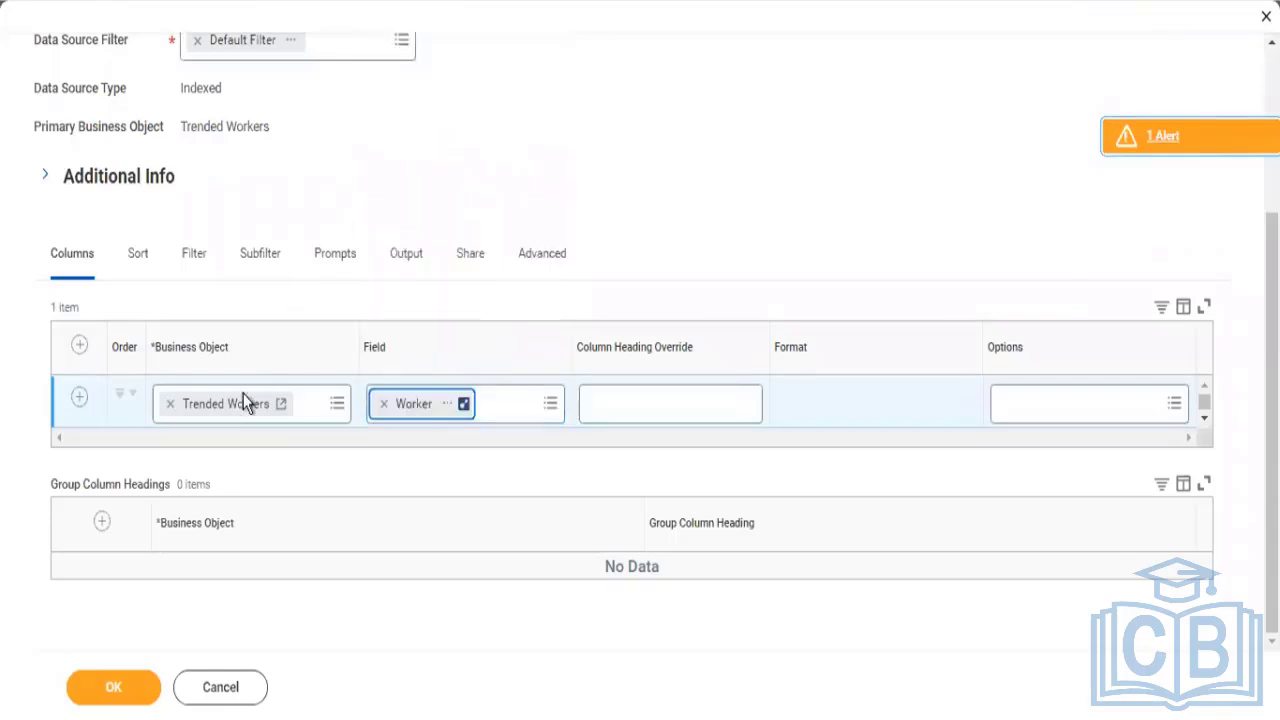
Step: Add six more Trended Workers rows to the report's column list below the Worker row
{"action": "left_click", "coordinate": [80, 399]}
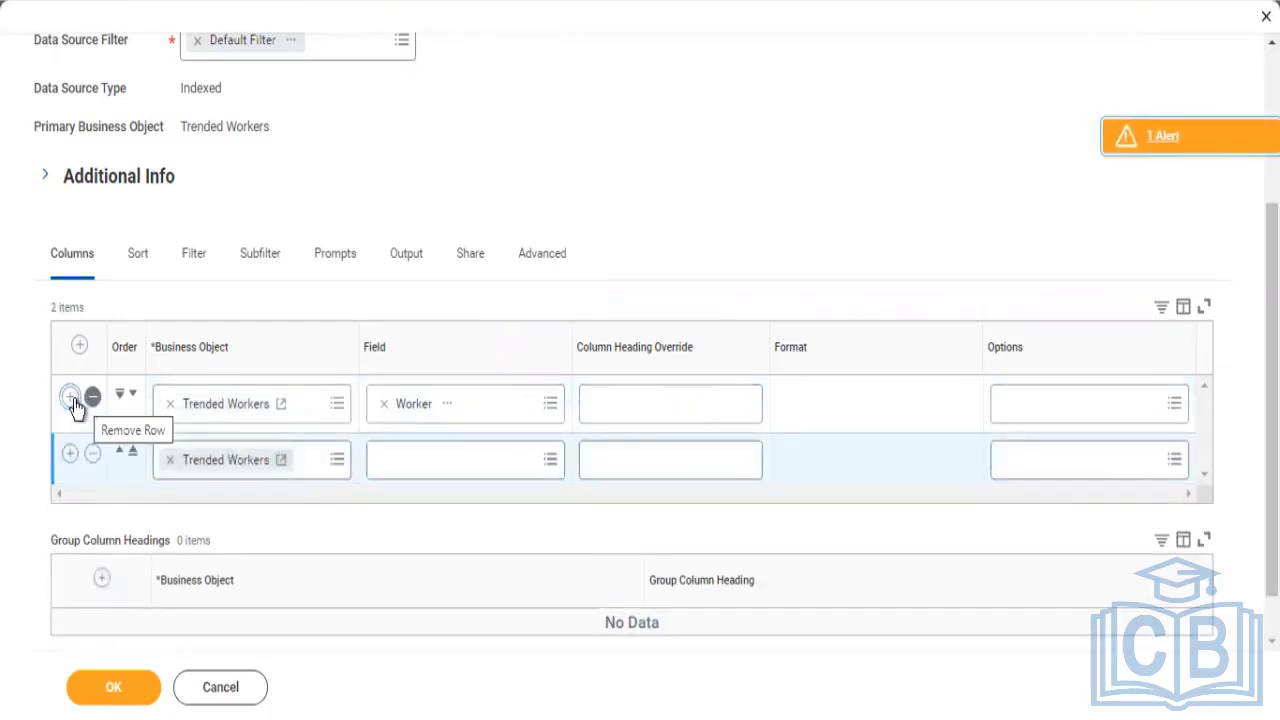
{"action": "left_click", "coordinate": [71, 399]}
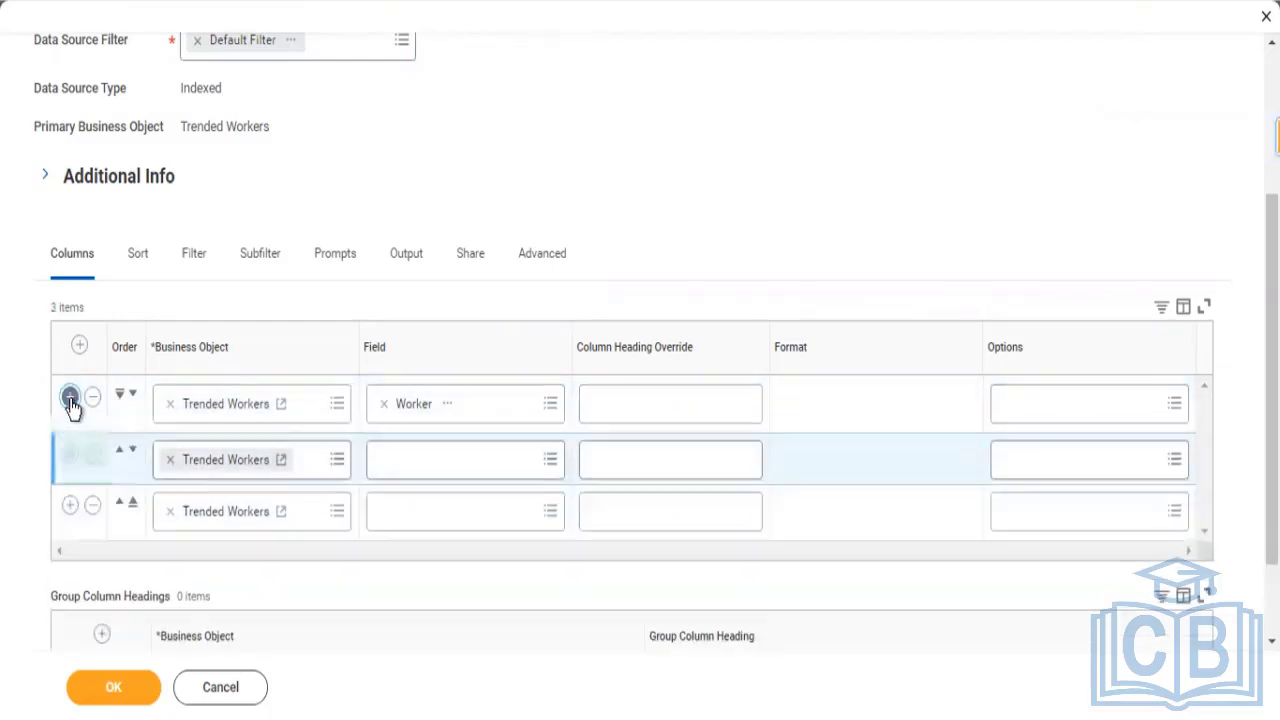
{"action": "left_click", "coordinate": [71, 399]}
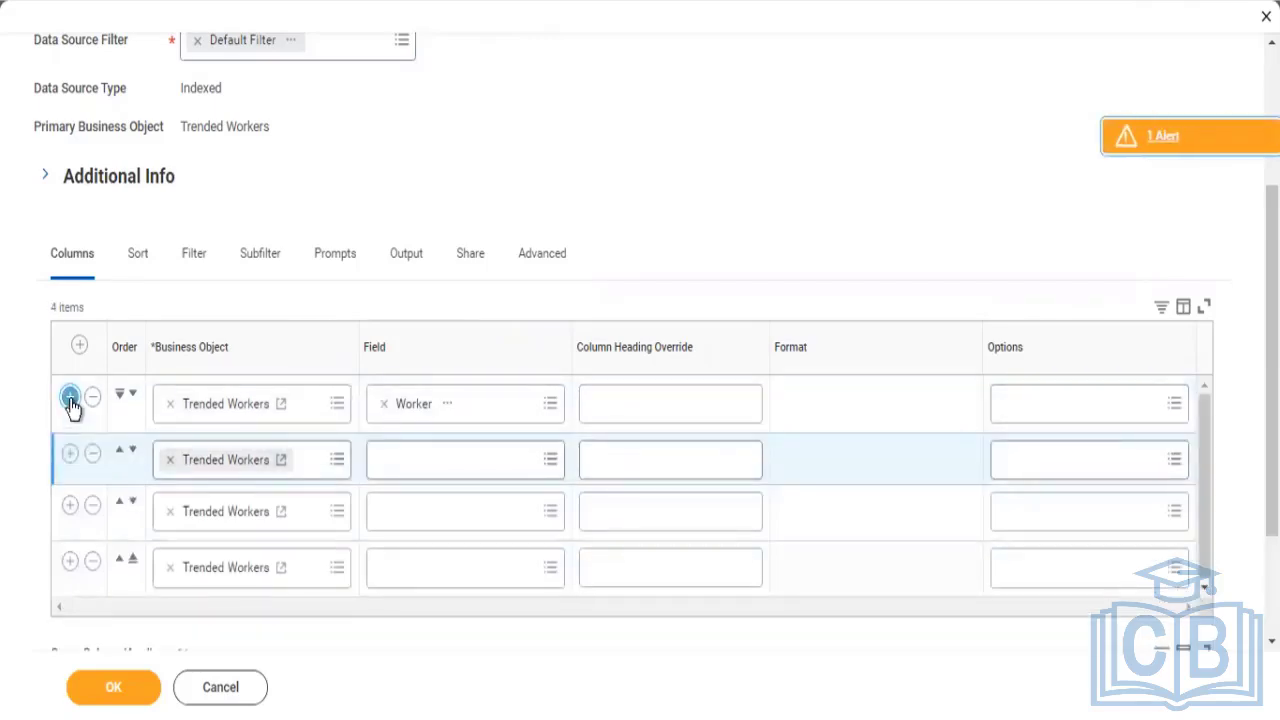
{"action": "left_click", "coordinate": [71, 400]}
{"action": "left_click", "coordinate": [71, 400]}
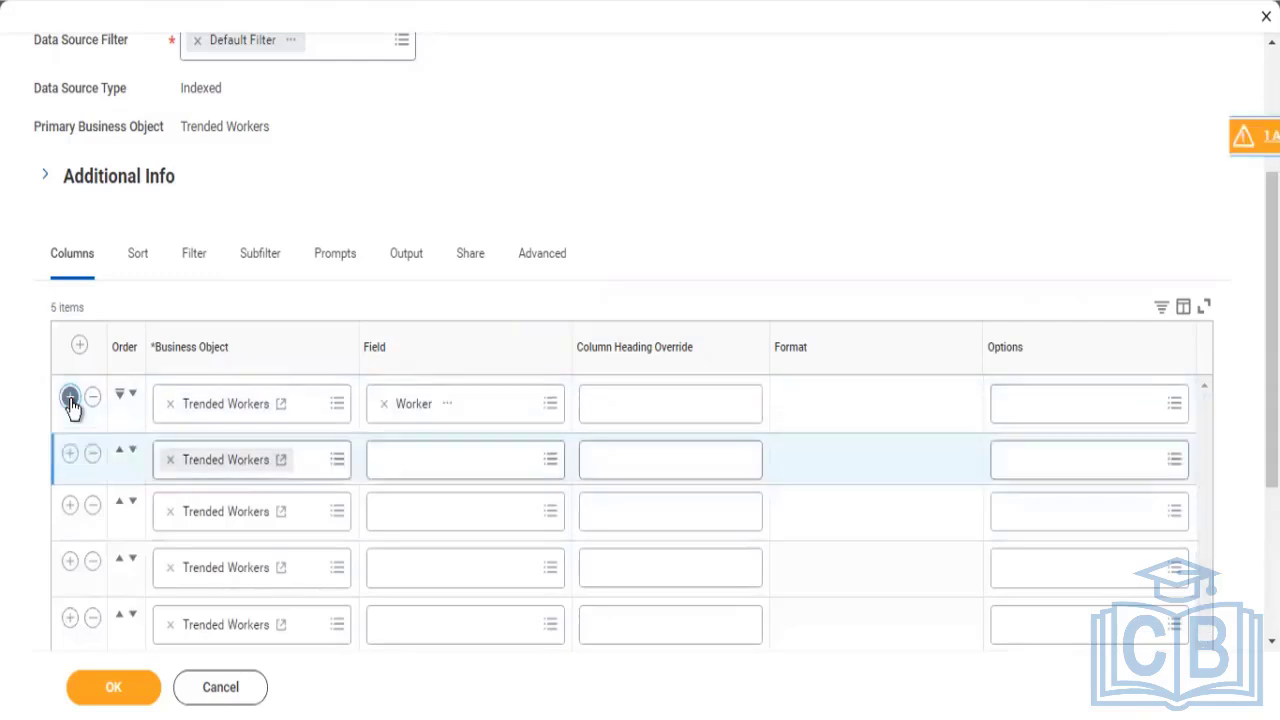
{"action": "left_click", "coordinate": [71, 400]}
{"action": "left_click", "coordinate": [71, 400]}
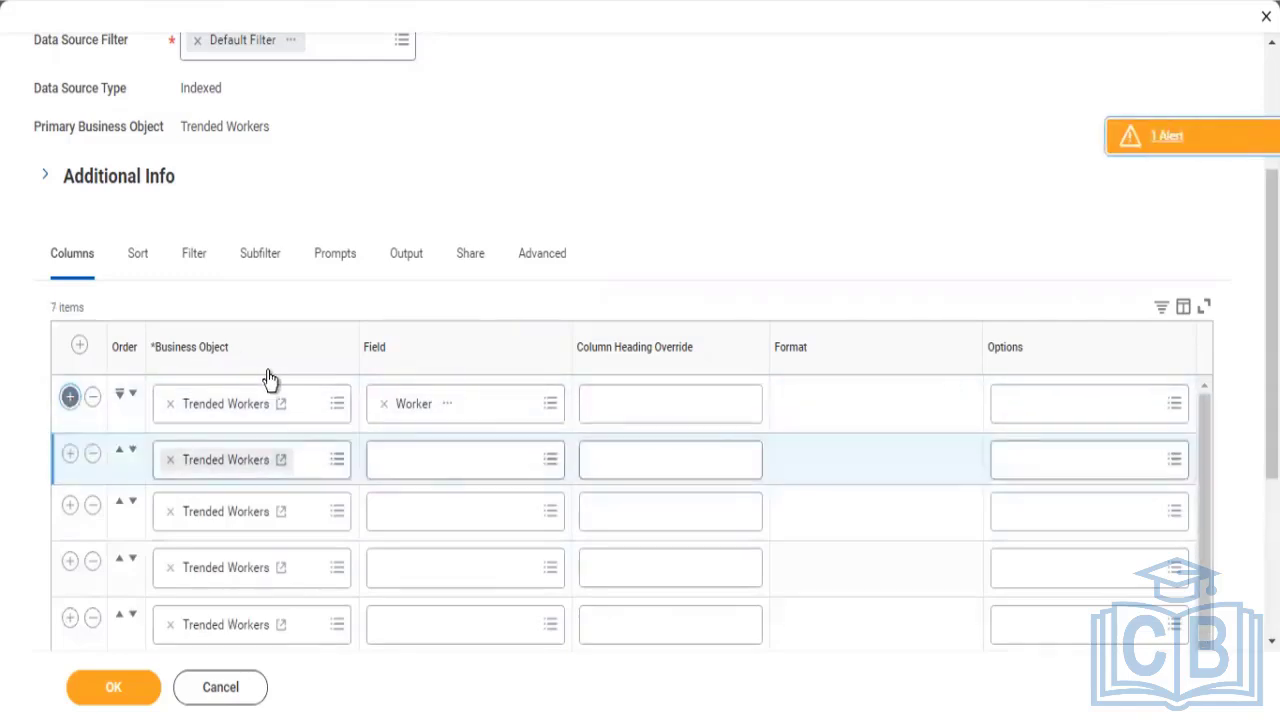
Step: Set the second column row's field to Record Date and the third row's field to Termination Reason
{"action": "left_click", "coordinate": [443, 463]}
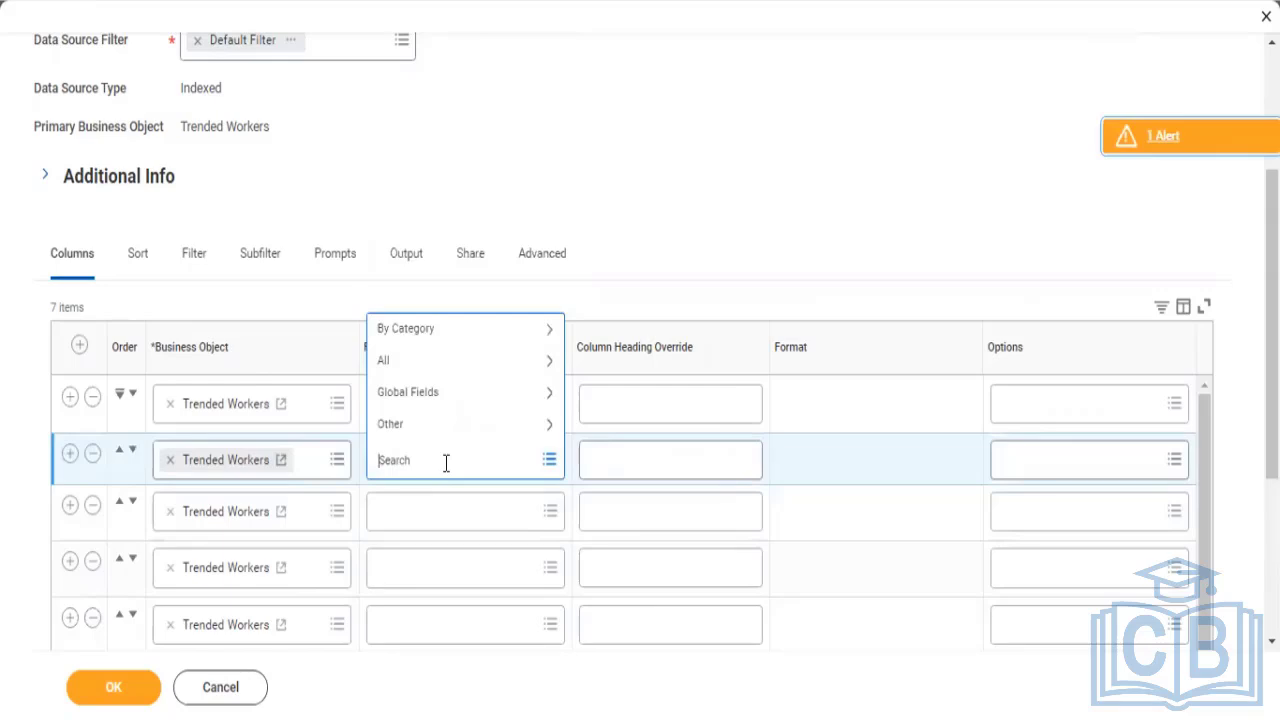
{"action": "type", "text": "record date"}
{"action": "key", "text": "Return"}
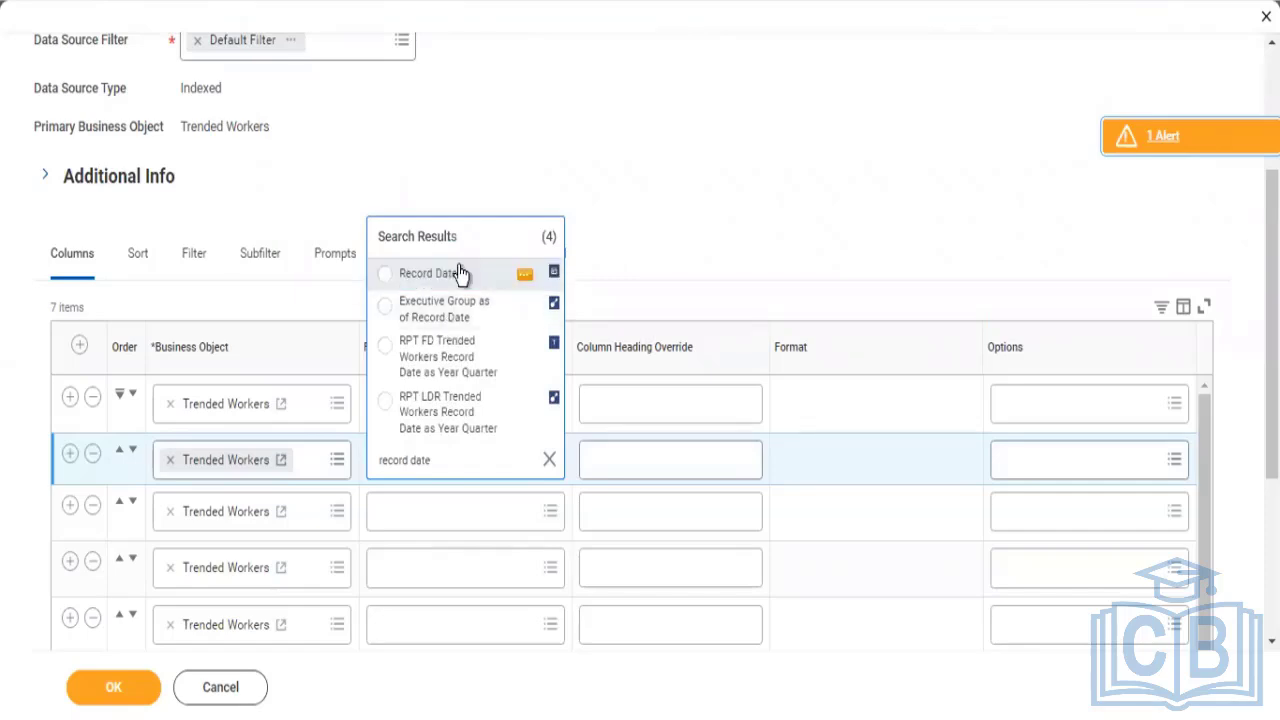
{"action": "left_click", "coordinate": [446, 520]}
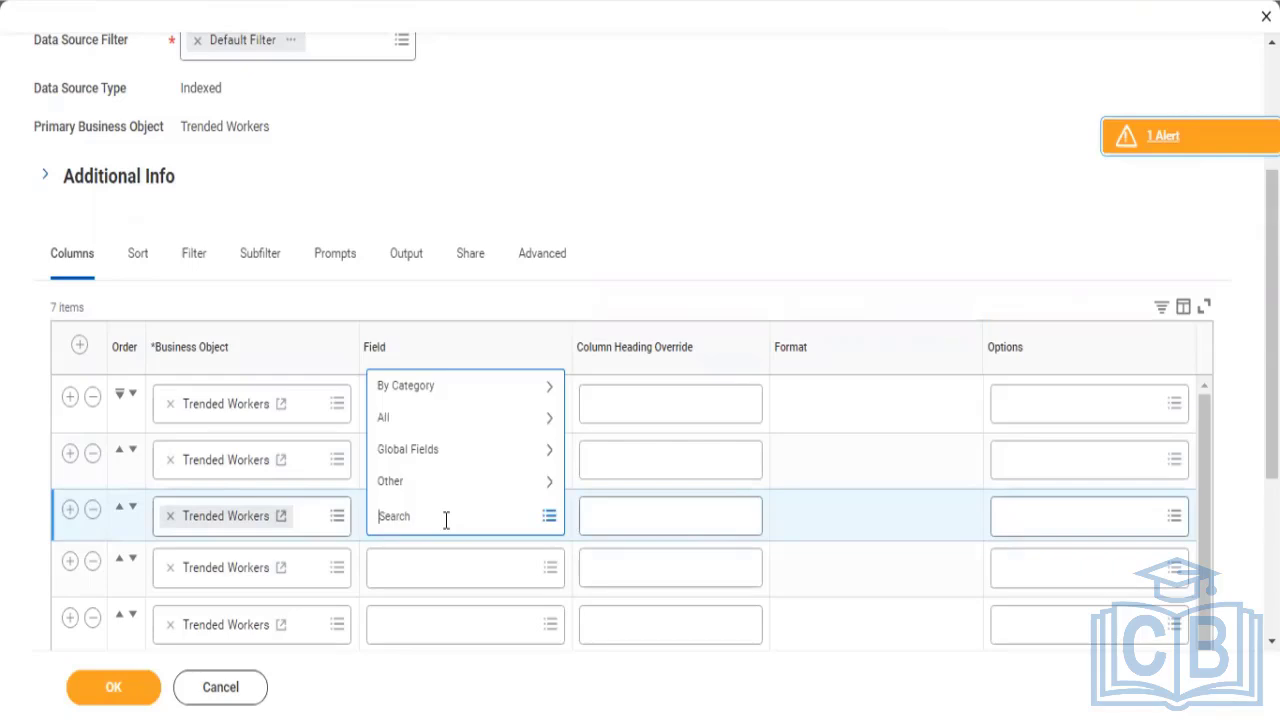
{"action": "type", "text": "termination"}
{"action": "type", "text": "reason"}
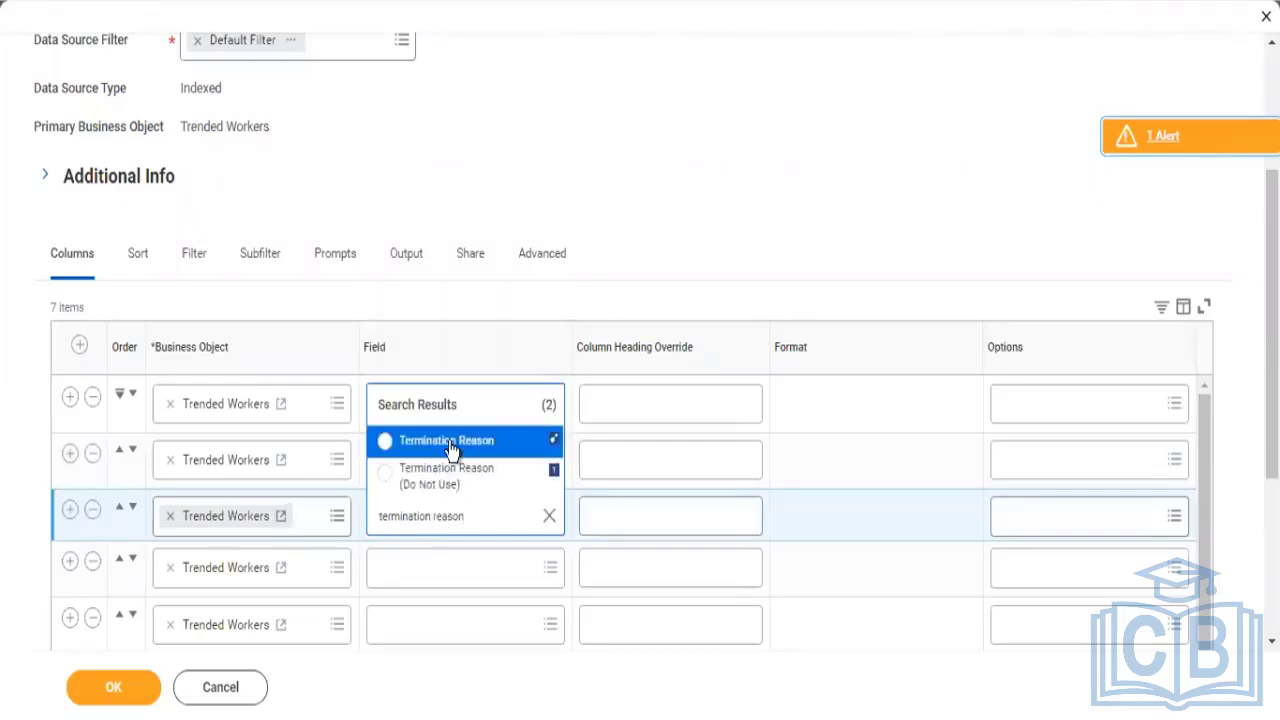
{"action": "left_click", "coordinate": [448, 443]}
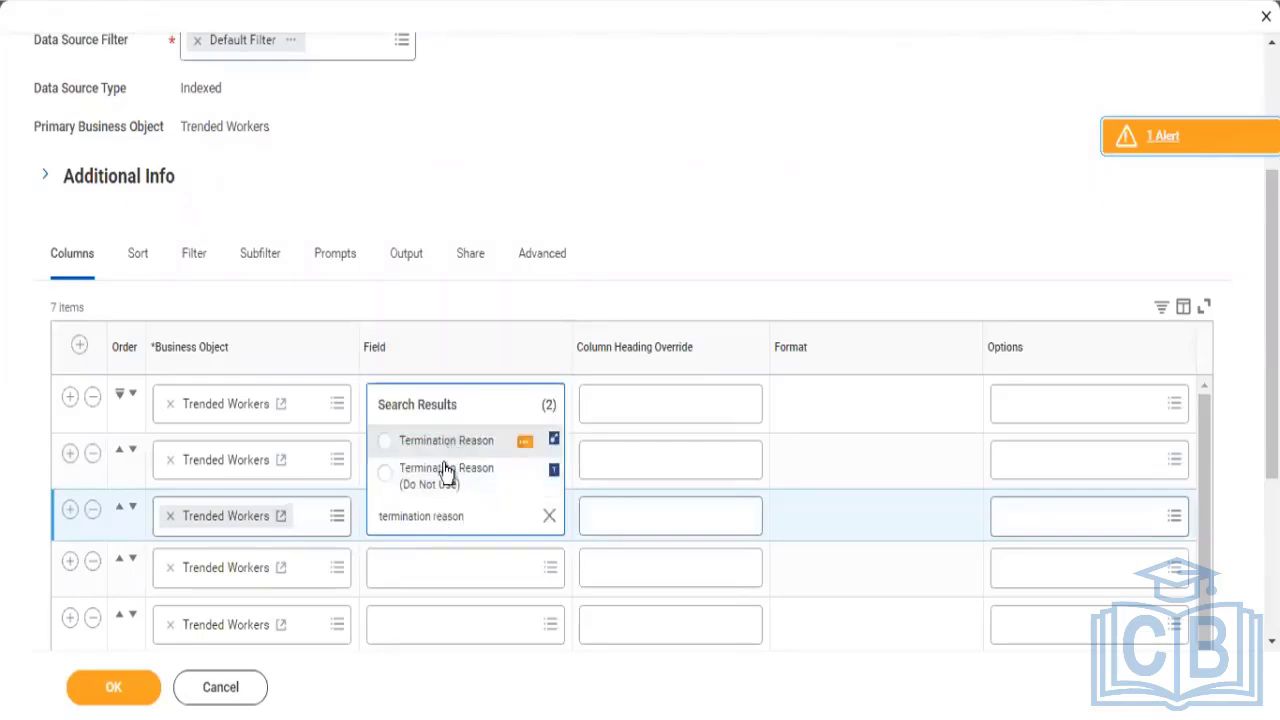
Step: Set the fourth column row's field to Employee Type
{"action": "left_click", "coordinate": [421, 571]}
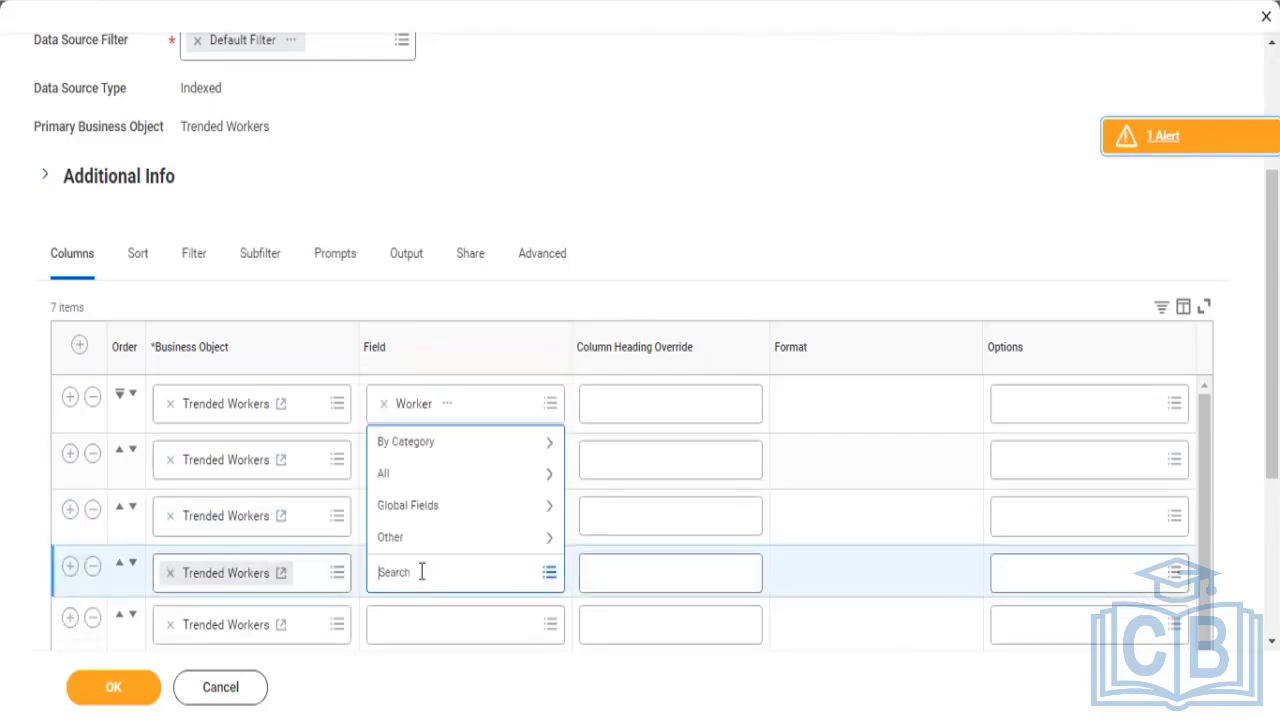
{"action": "type", "text": "Employee Type"}
{"action": "key", "text": "Return"}
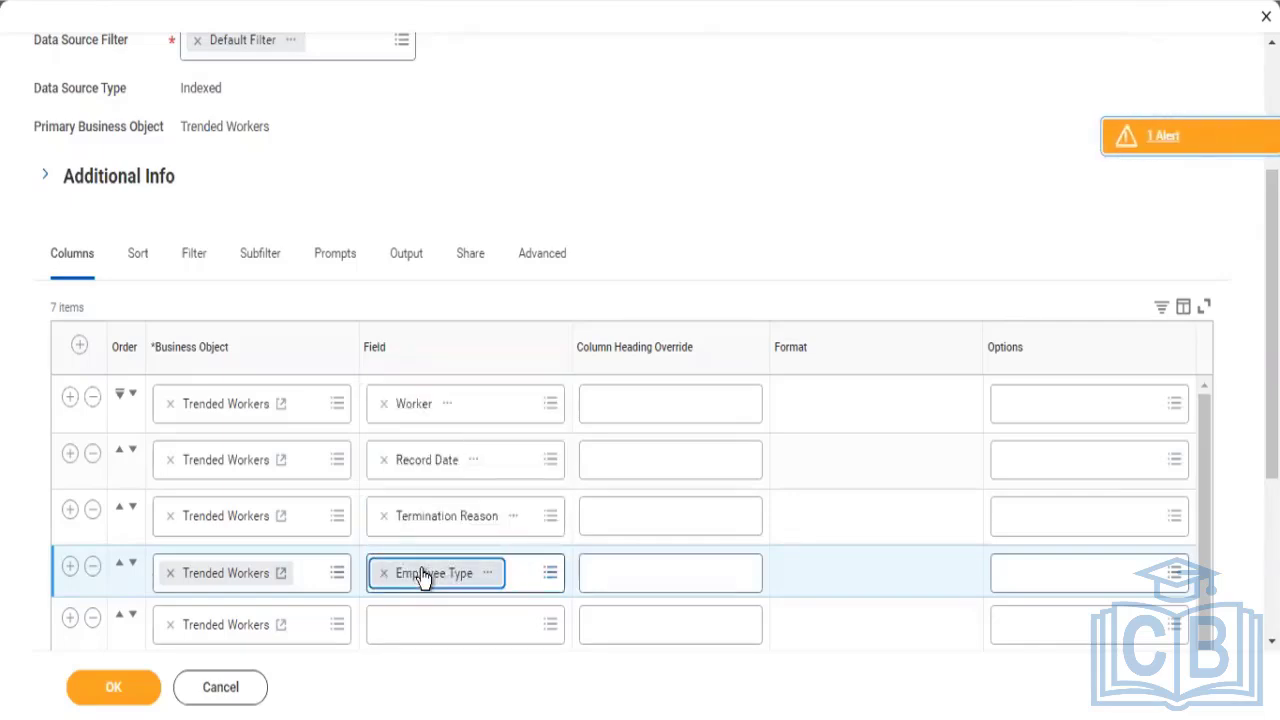
Step: Set the fifth column row's field to Job Profile
{"action": "left_click", "coordinate": [403, 632]}
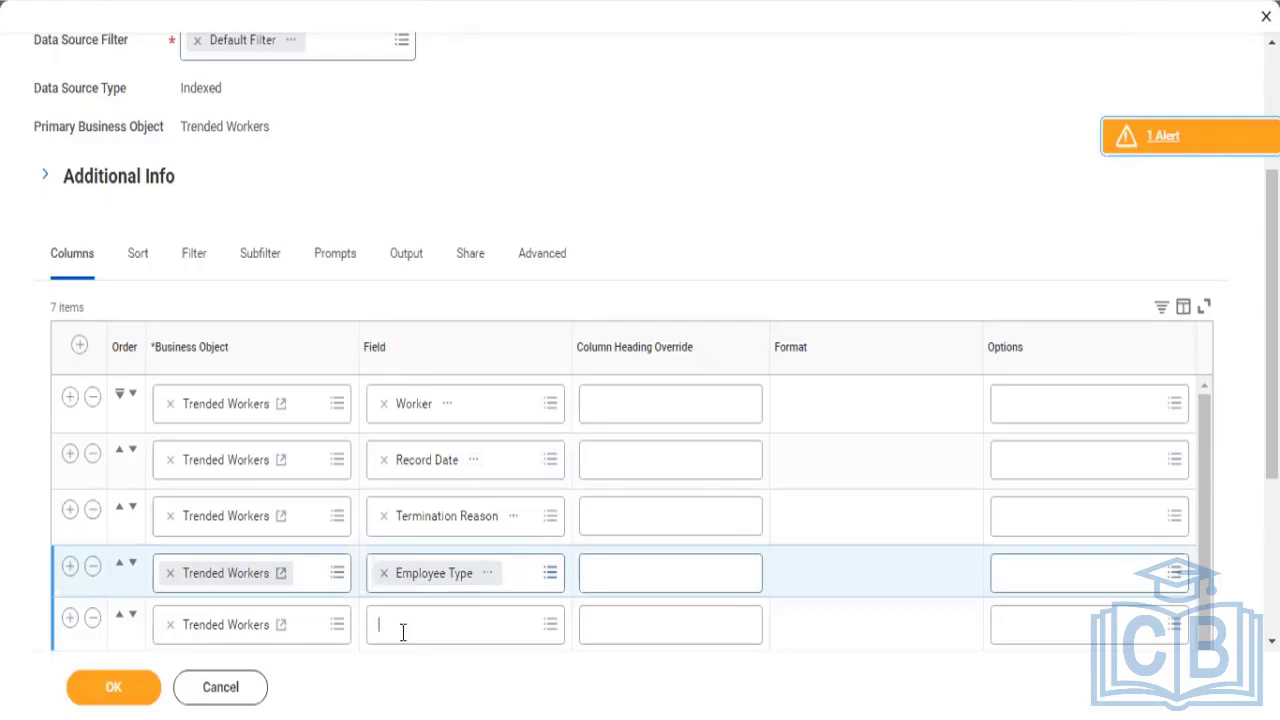
{"action": "type", "text": "Jo"}
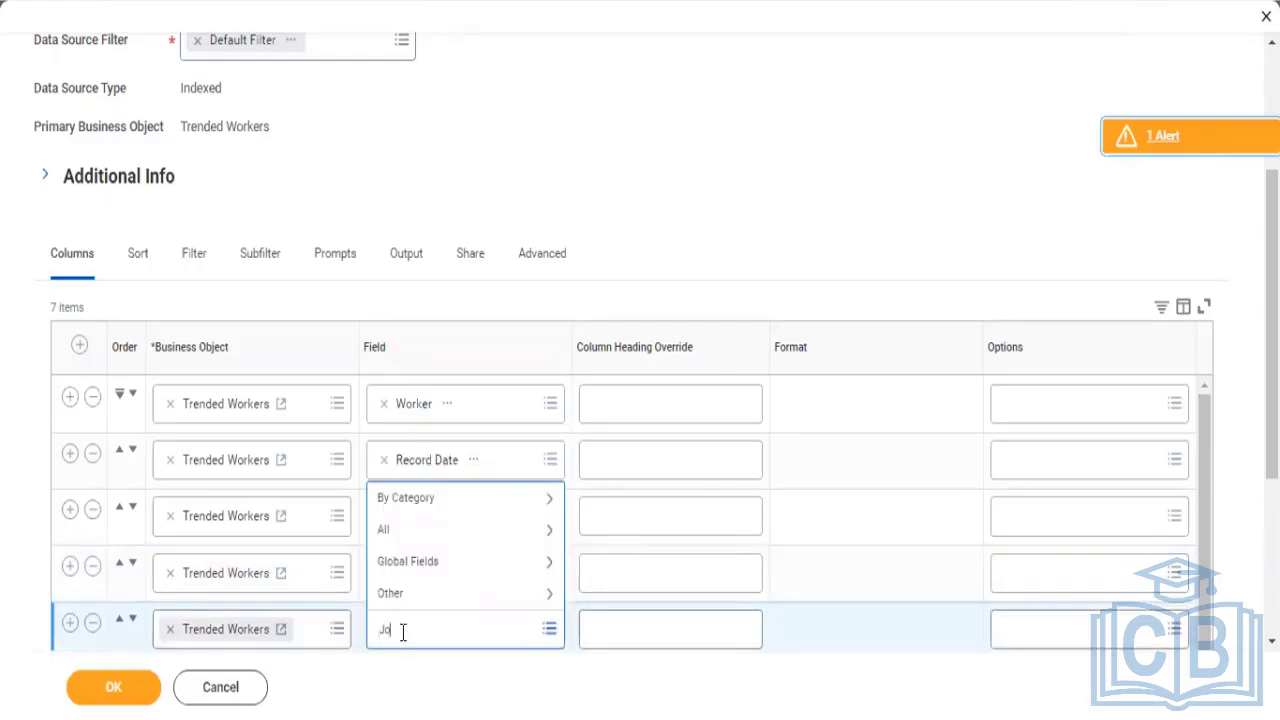
{"action": "type", "text": "b"}
{"action": "type", "text": " Info"}
{"action": "type", "text": "file"}
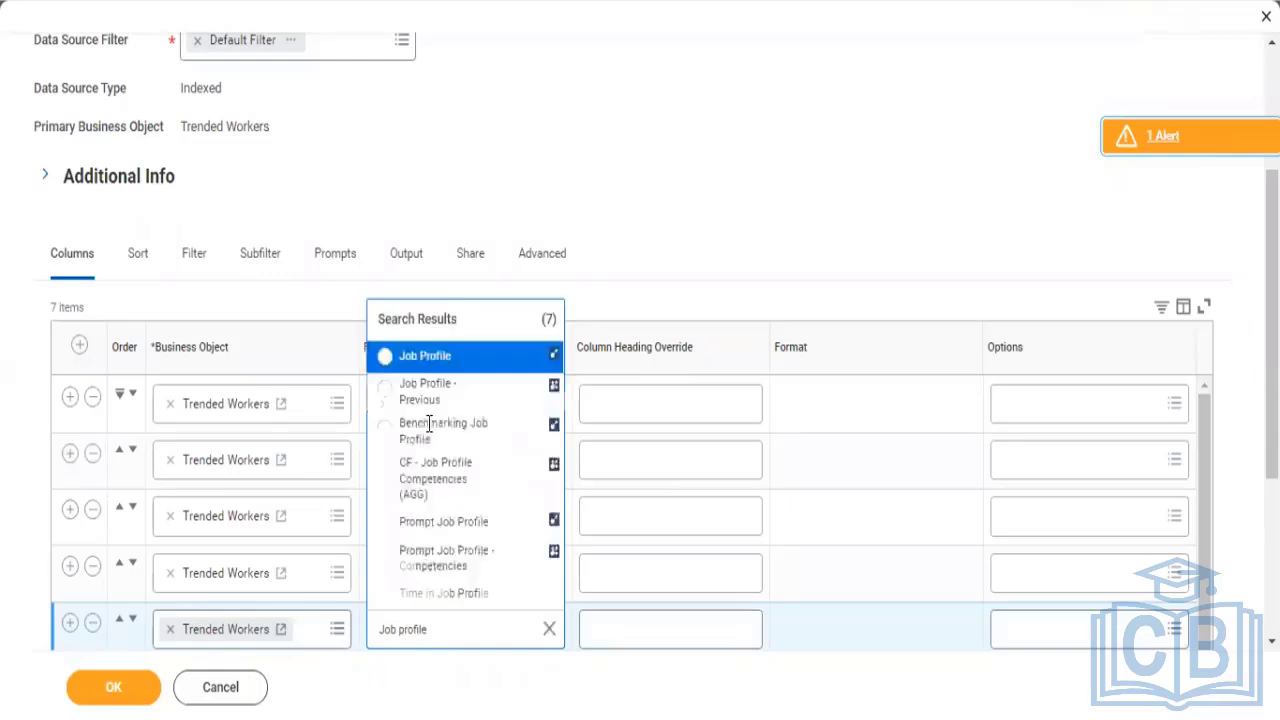
{"action": "key", "text": "Return"}
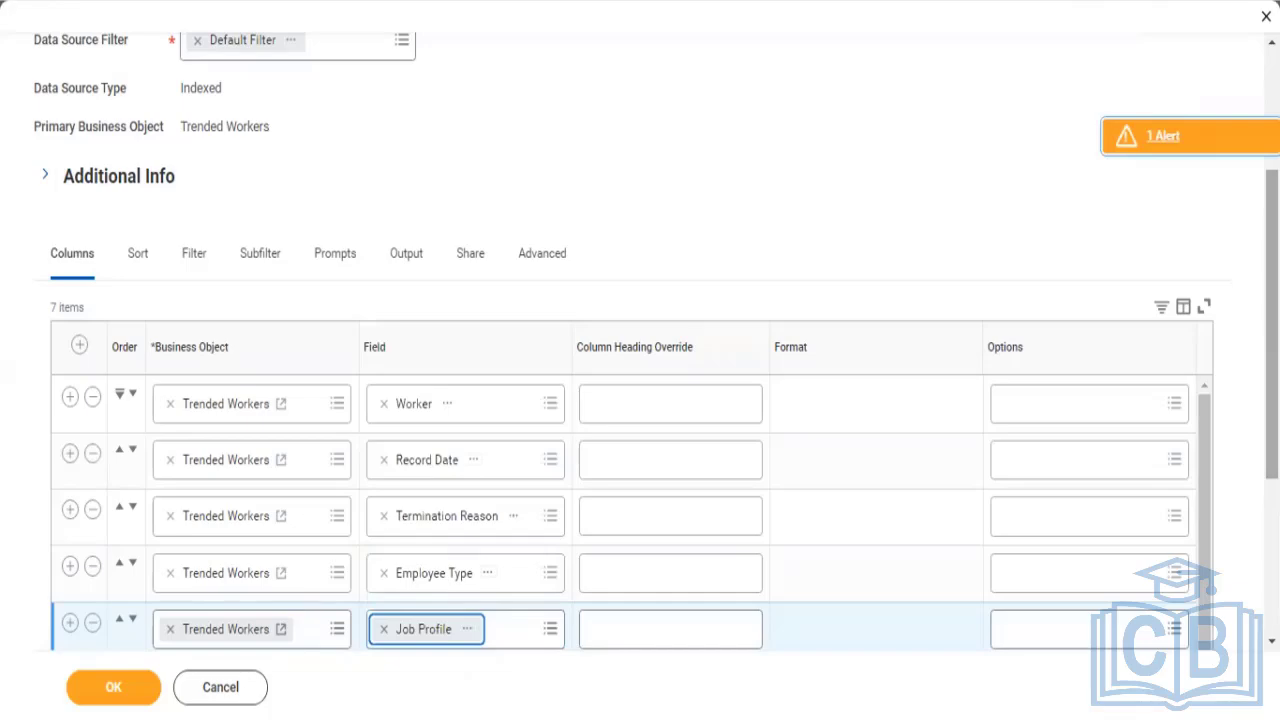
Step: Set the sixth column row's field to Employee Type
{"action": "left_click_drag", "start_coordinate": [1272, 325], "coordinate": [1272, 456]}
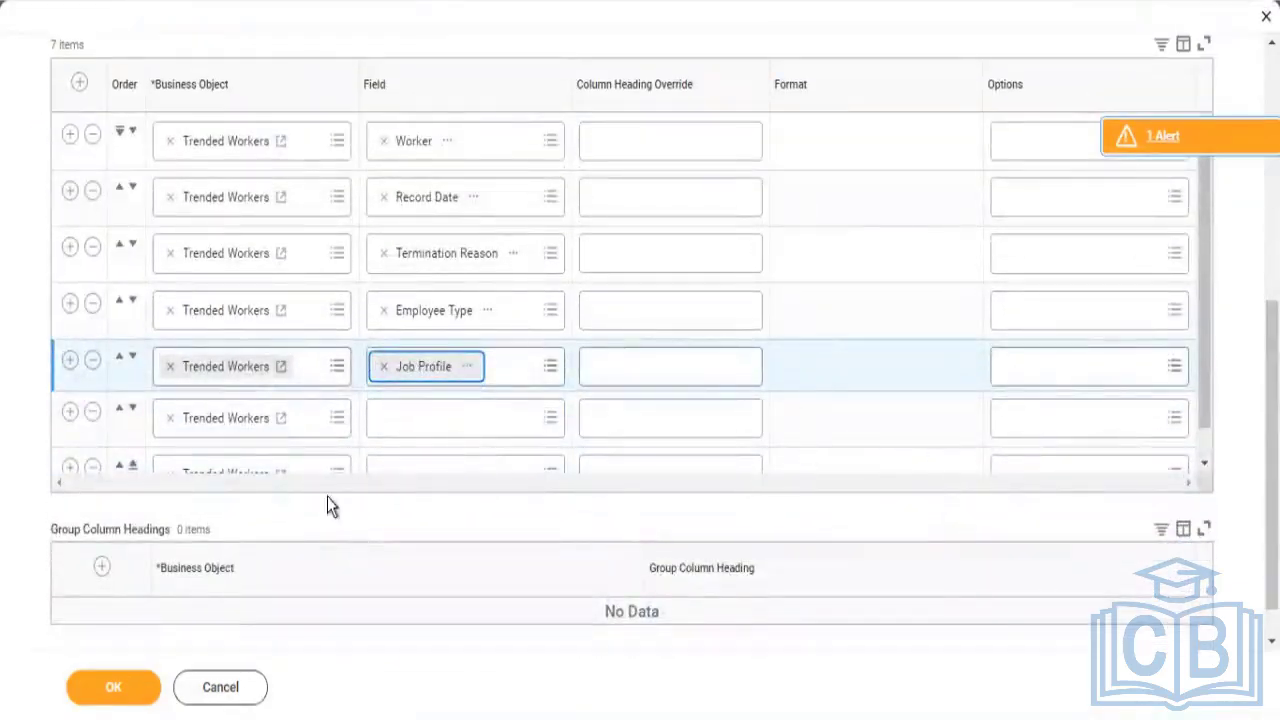
{"action": "left_click", "coordinate": [417, 418]}
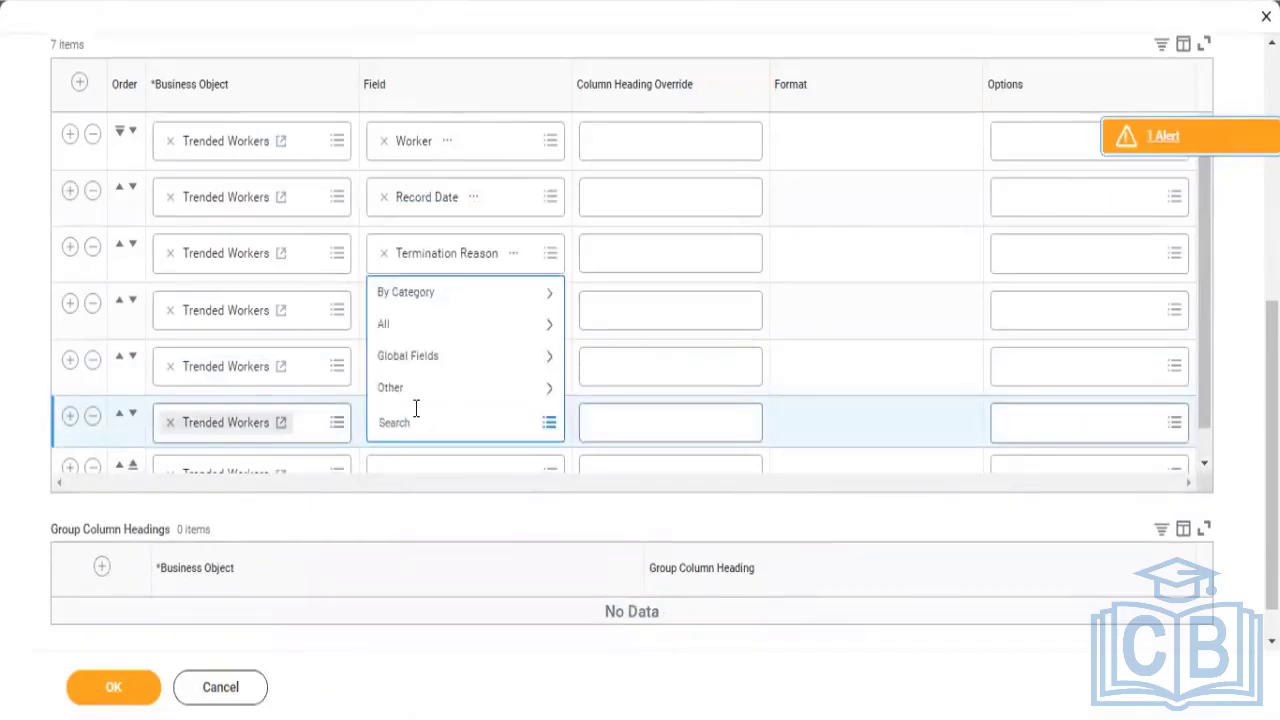
{"action": "type", "text": "Employee Type"}
{"action": "key", "text": "Return"}
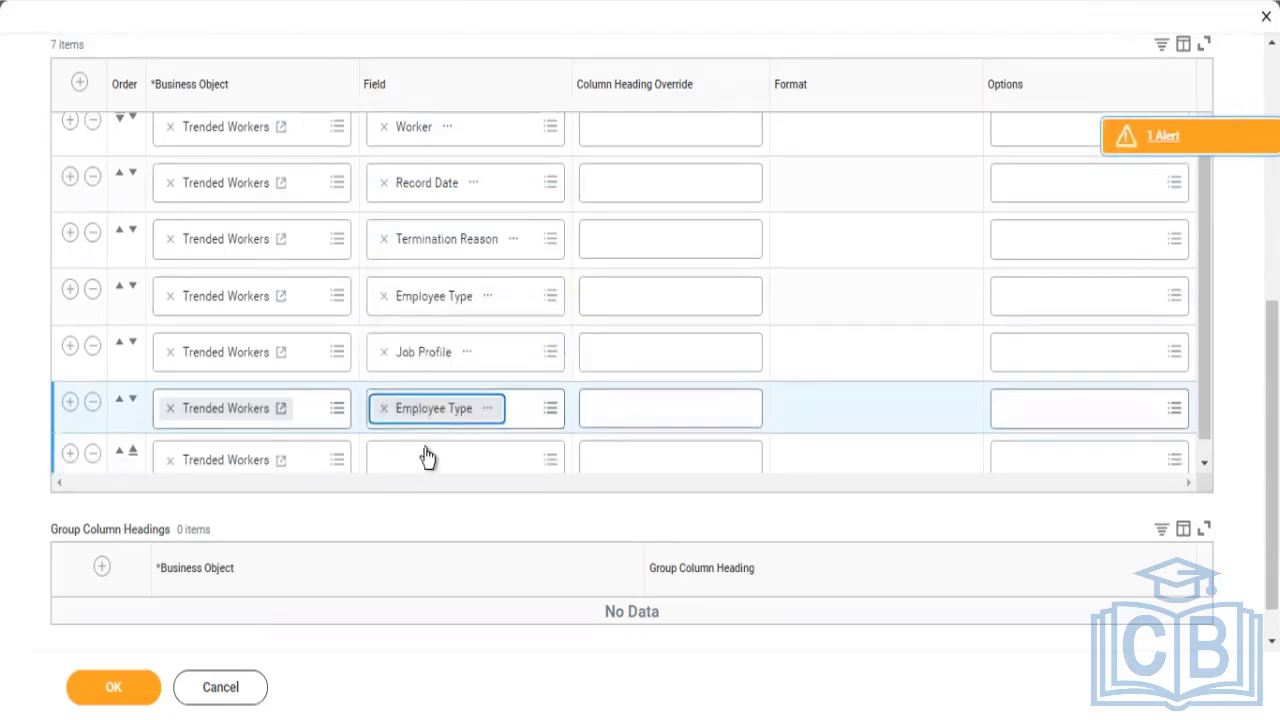
Step: Search the seventh column row's field for "supervisory" and choose Supervisory Organization
{"action": "left_click", "coordinate": [429, 456]}
{"action": "type", "text": "su"}
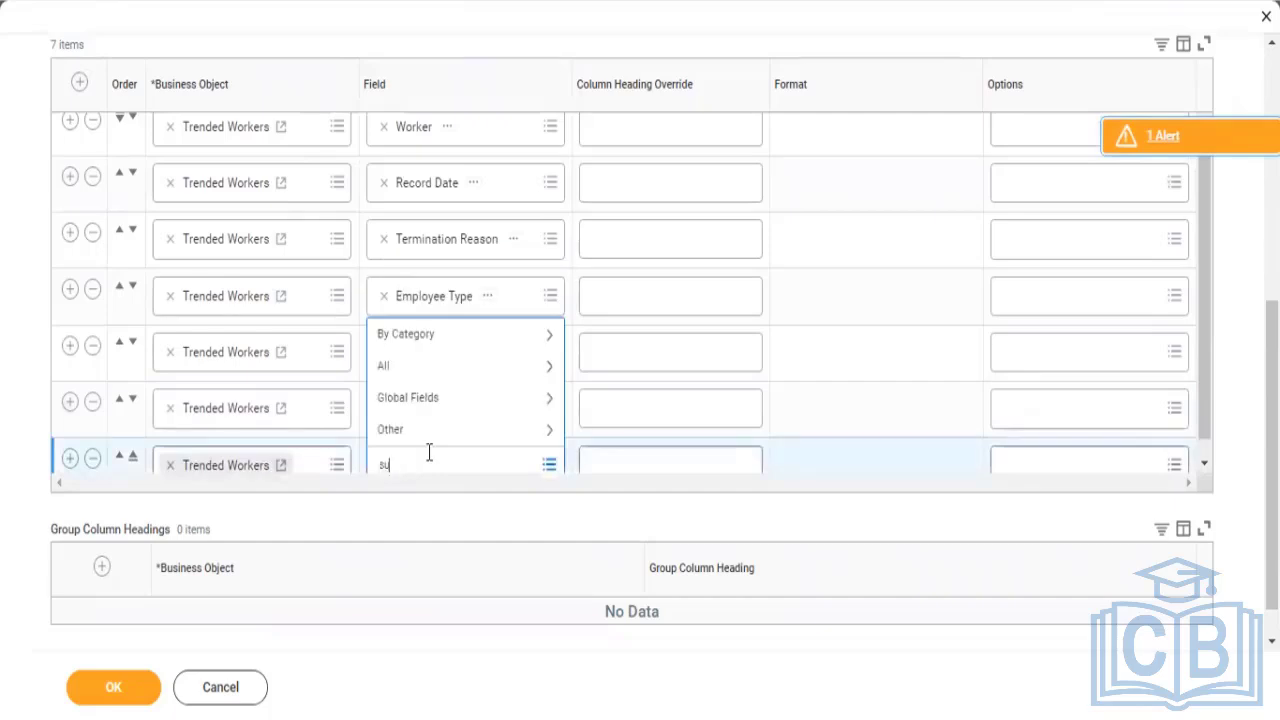
{"action": "type", "text": "pervis"}
{"action": "type", "text": "oryo"}
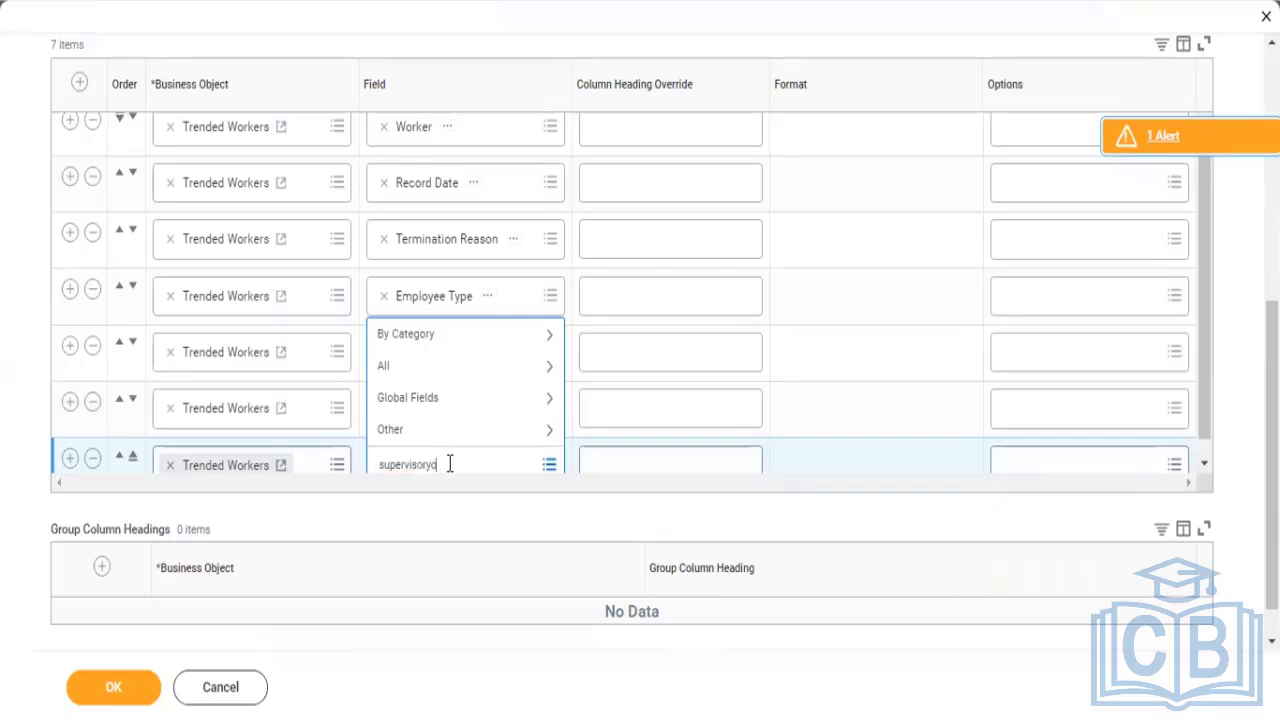
{"action": "type", "text": "rg"}
{"action": "type", "text": "supervisory"}
{"action": "key", "text": "Return"}
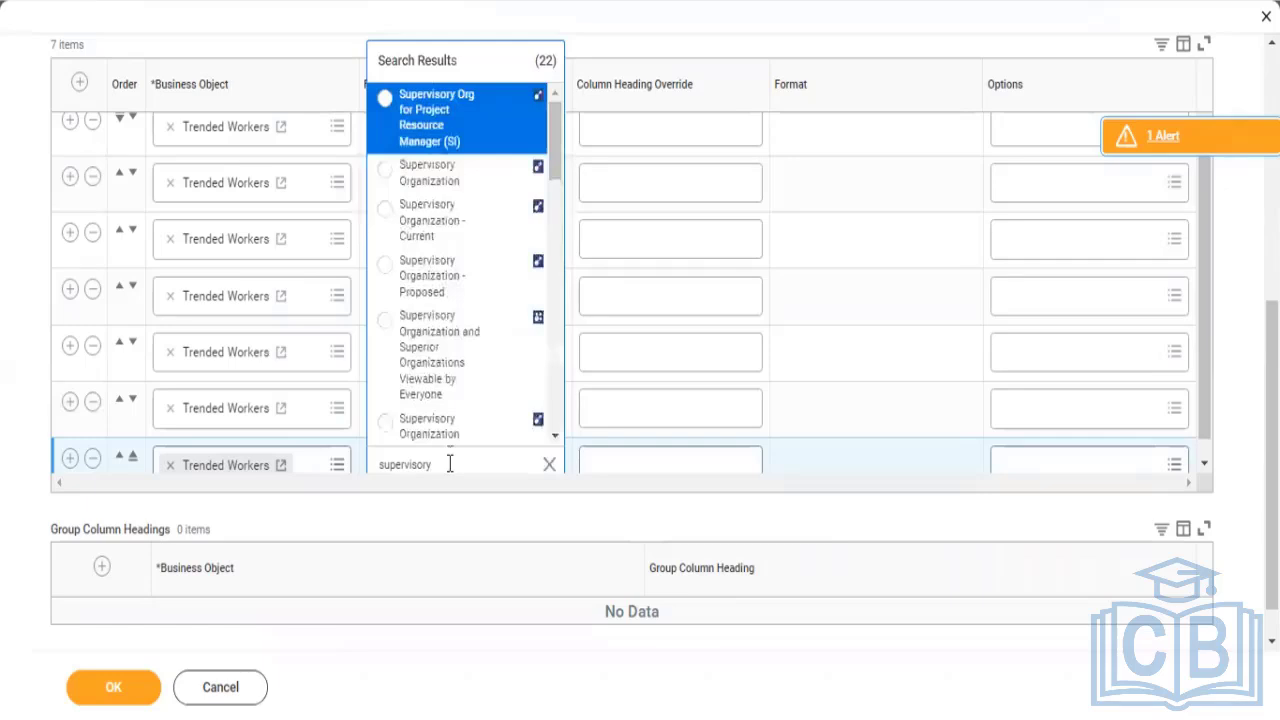
{"action": "left_click", "coordinate": [458, 179]}
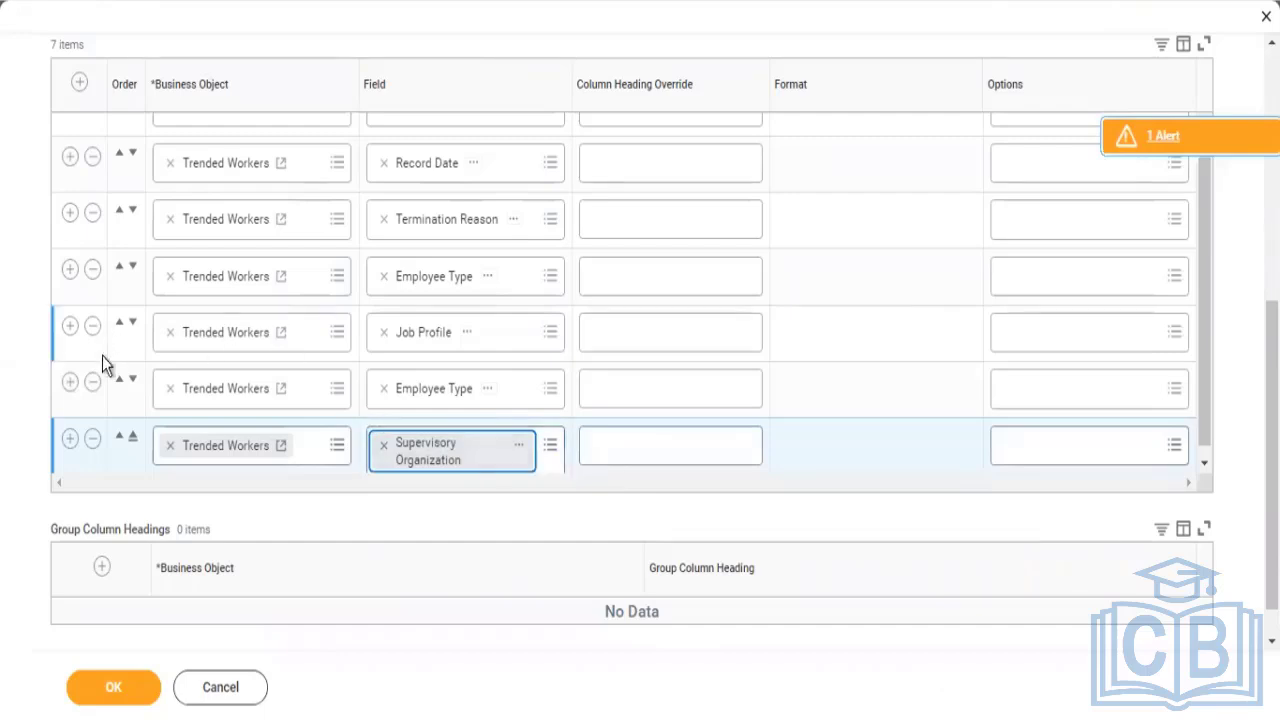
Step: Add an eighth Trended Workers column row and set its field to Cost Center
{"action": "left_click", "coordinate": [69, 440]}
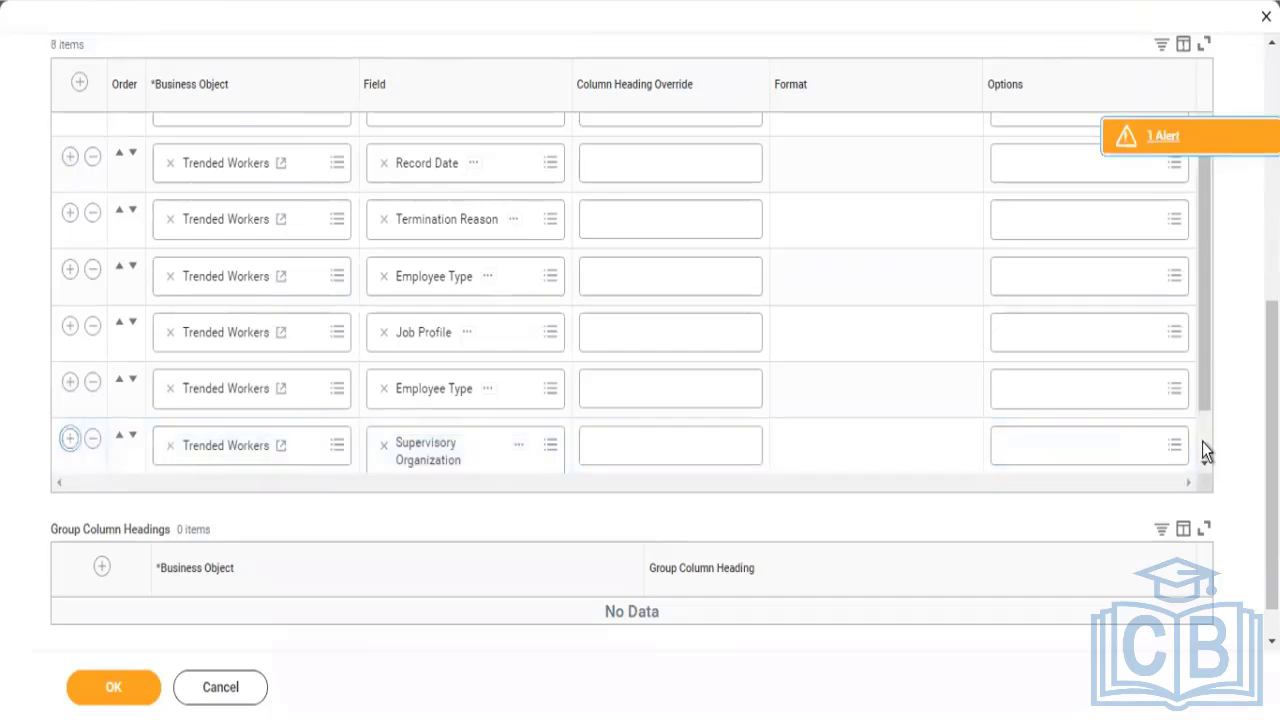
{"action": "scroll", "coordinate": [1202, 443], "scroll_direction": "down", "scroll_amount": 1}
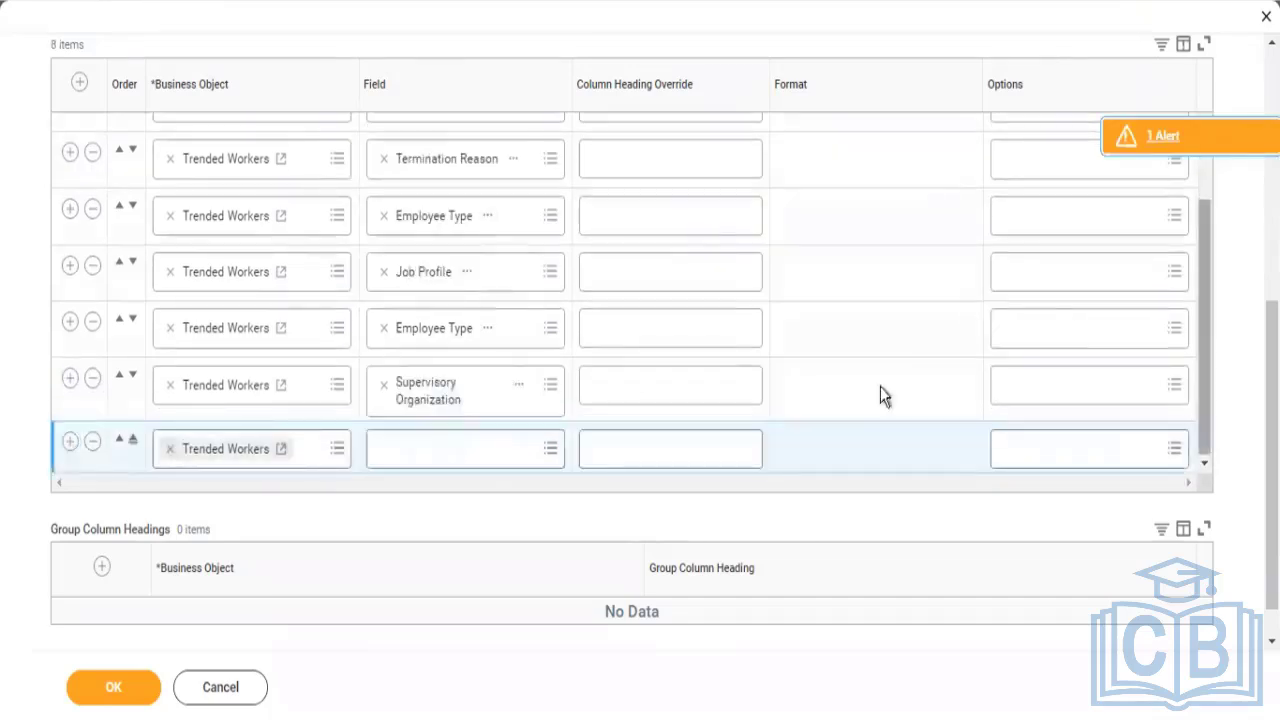
{"action": "left_click", "coordinate": [427, 449]}
{"action": "type", "text": "co"}
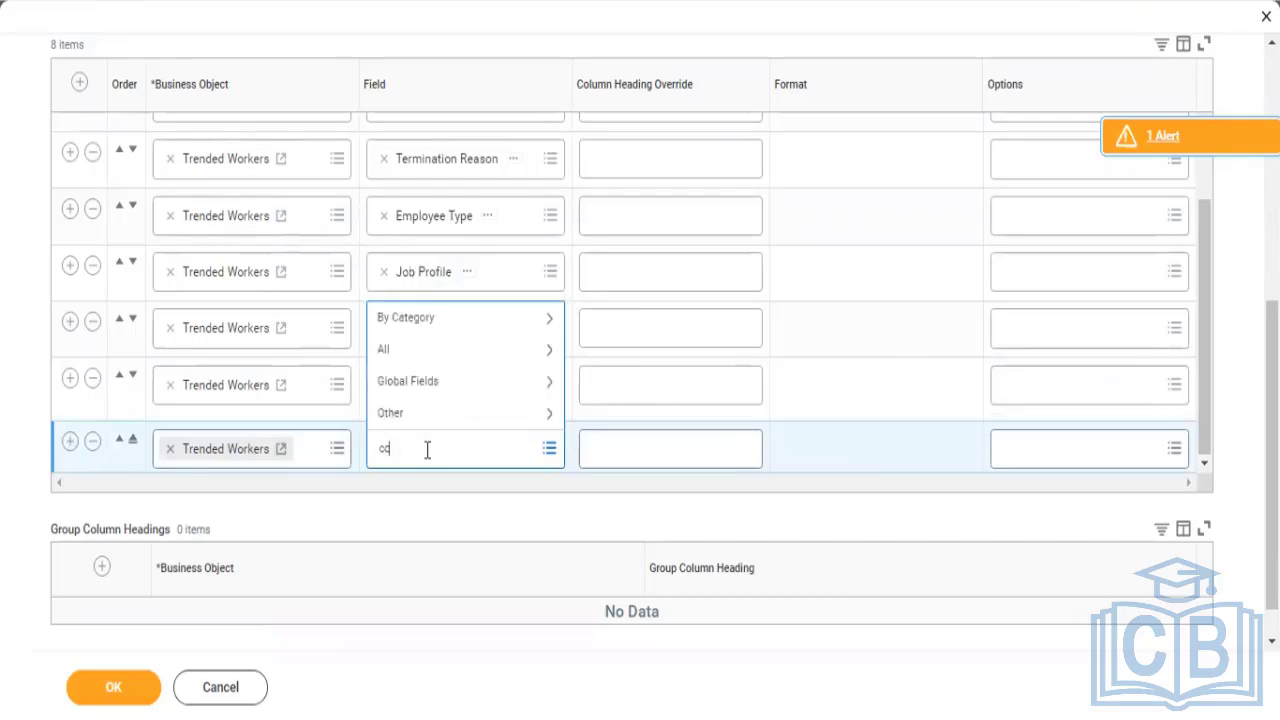
{"action": "type", "text": "st center"}
{"action": "key", "text": "Return"}
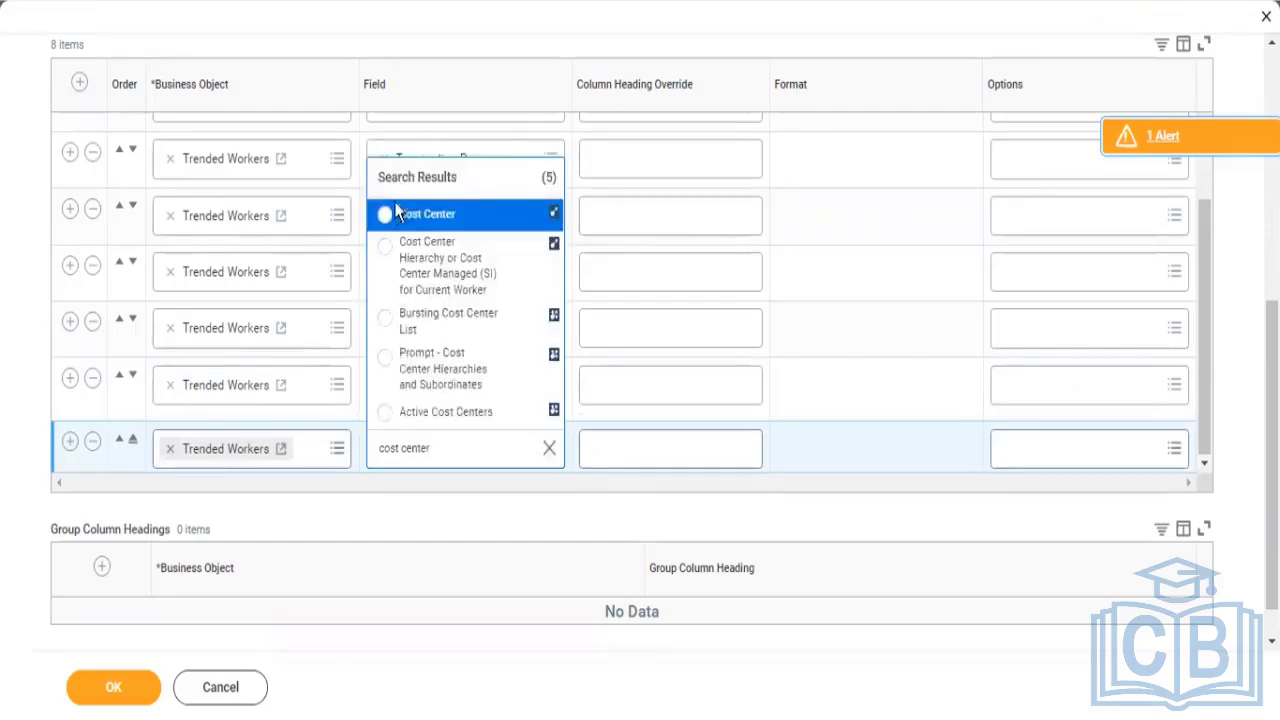
{"action": "left_click", "coordinate": [401, 219]}
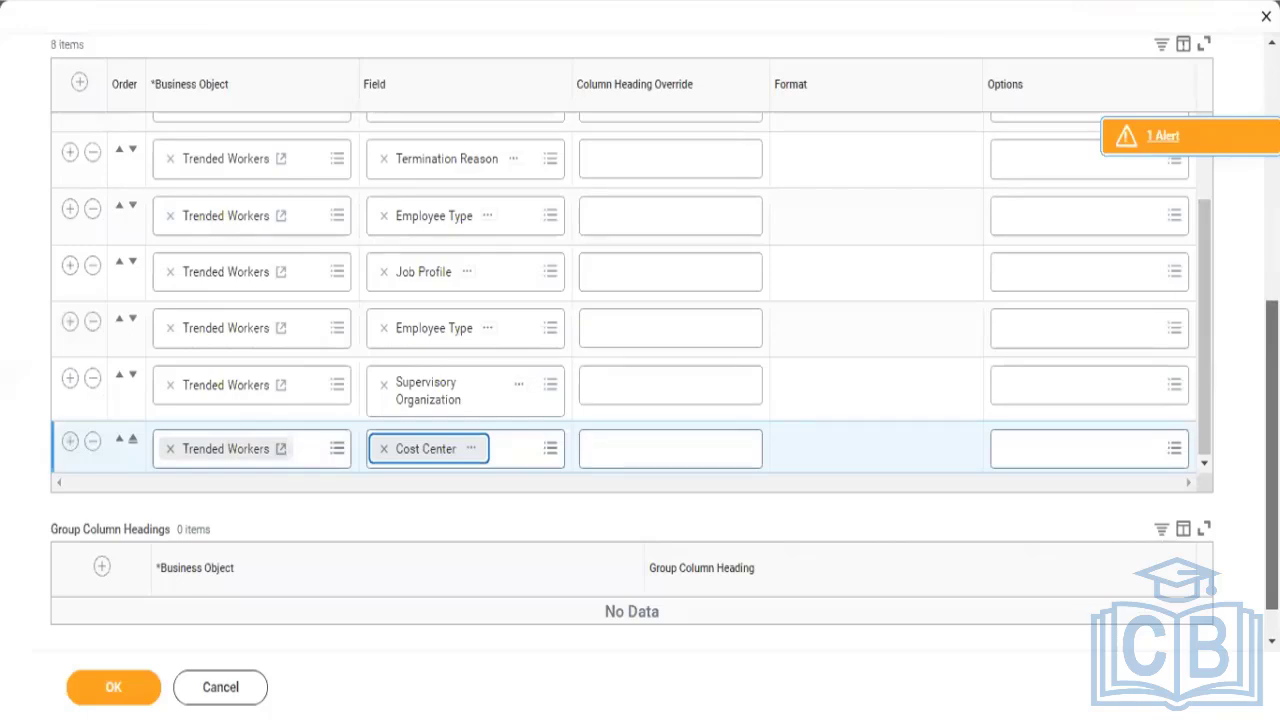
Step: Add a filter condition on instances with Record Type as its field
{"action": "scroll", "coordinate": [640, 340], "scroll_direction": "up", "scroll_amount": 1}
{"action": "scroll", "coordinate": [980, 249], "scroll_direction": "up", "scroll_amount": 3}
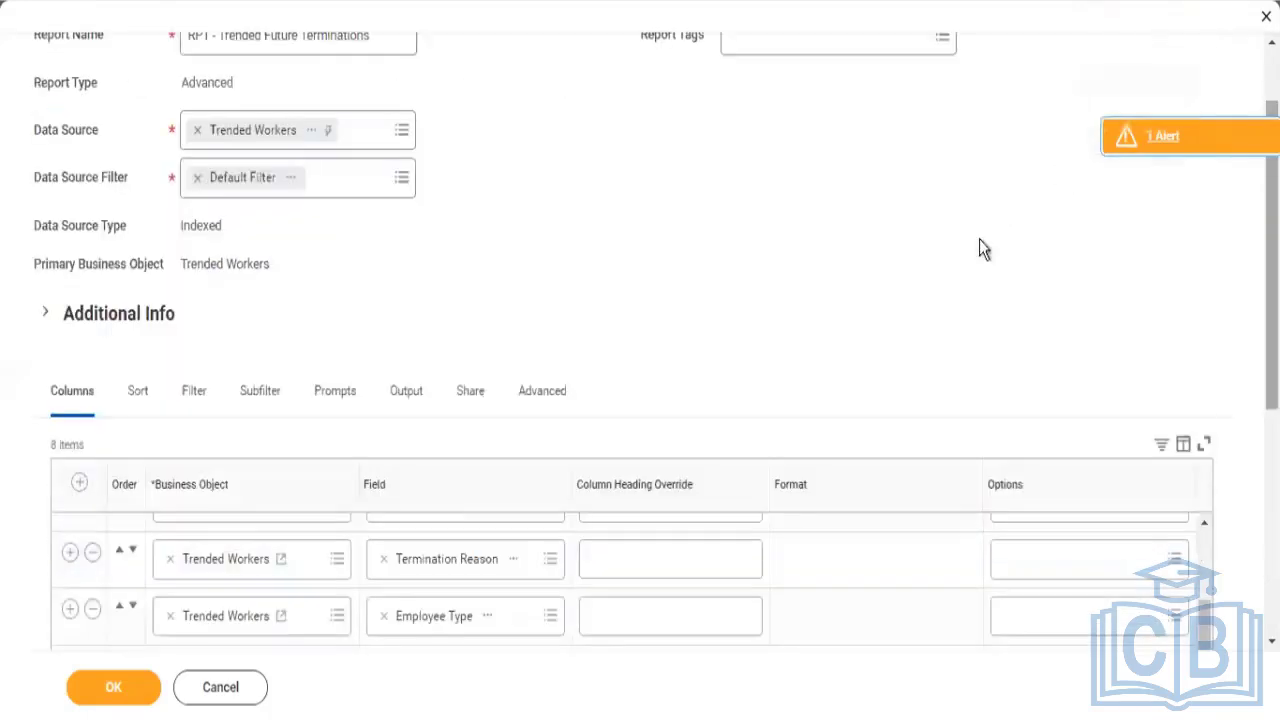
{"action": "left_click", "coordinate": [194, 395]}
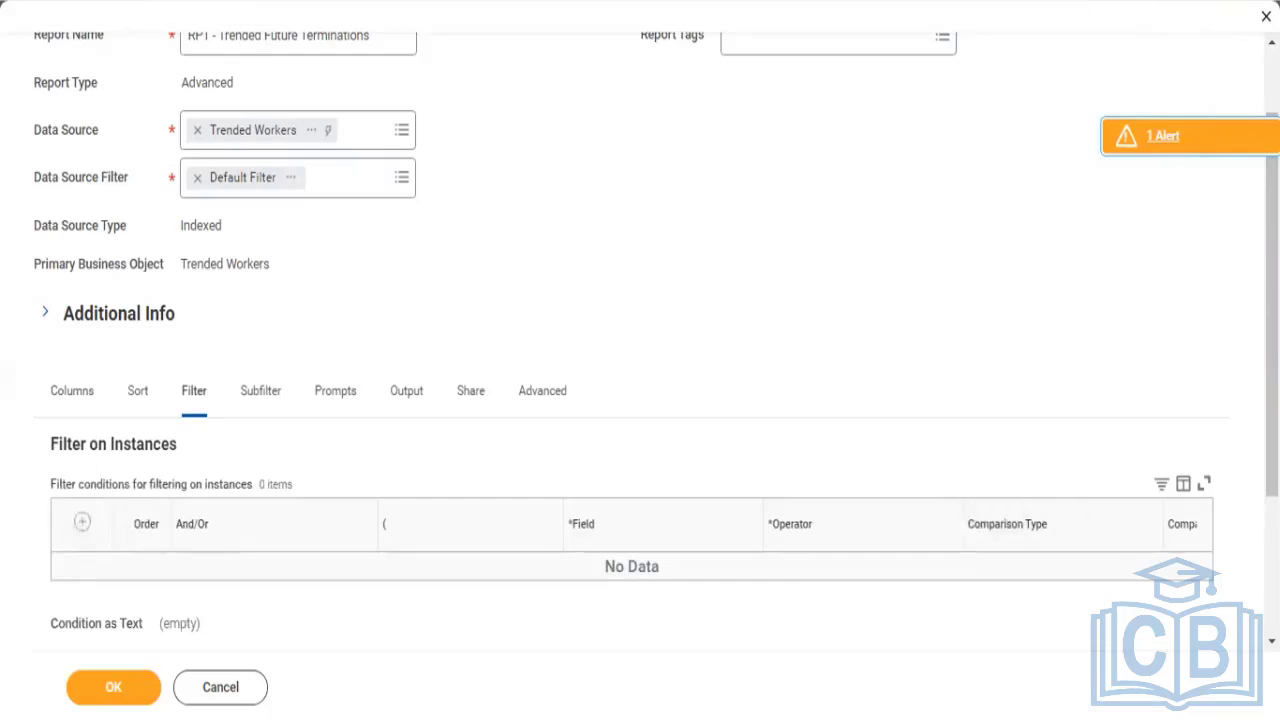
{"action": "scroll", "coordinate": [791, 300], "scroll_direction": "down", "scroll_amount": 2}
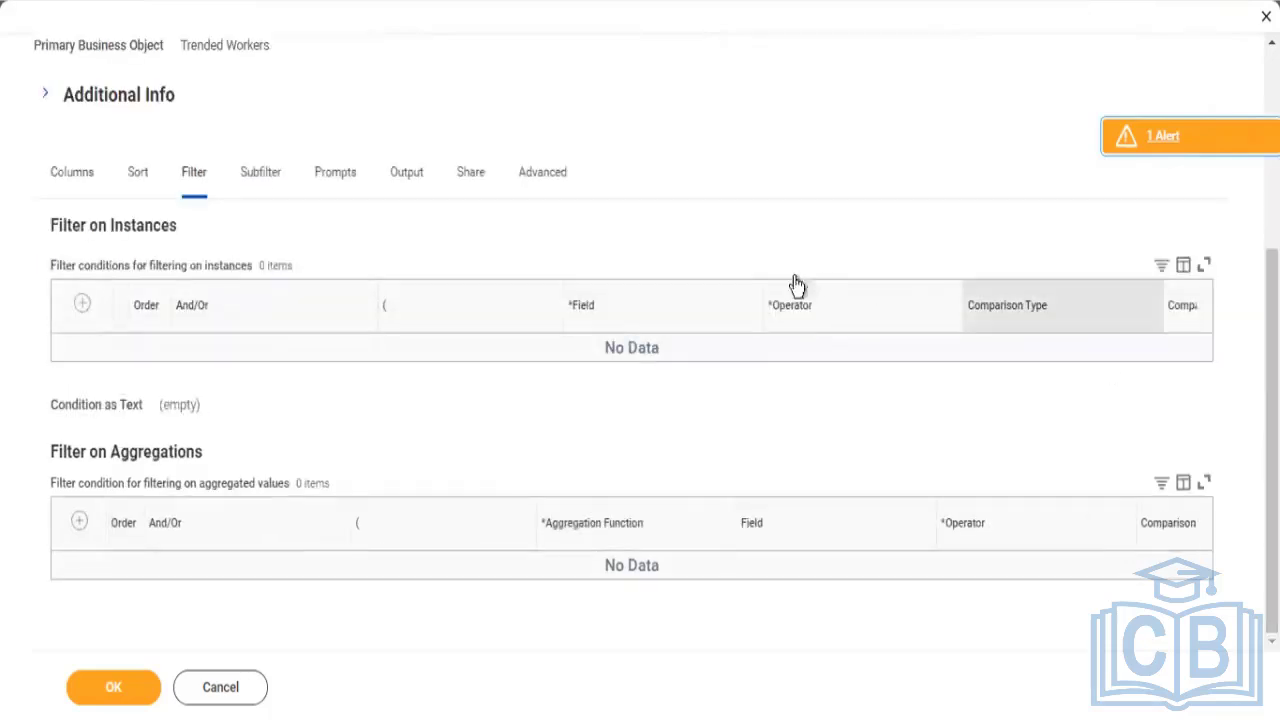
{"action": "left_click", "coordinate": [82, 305]}
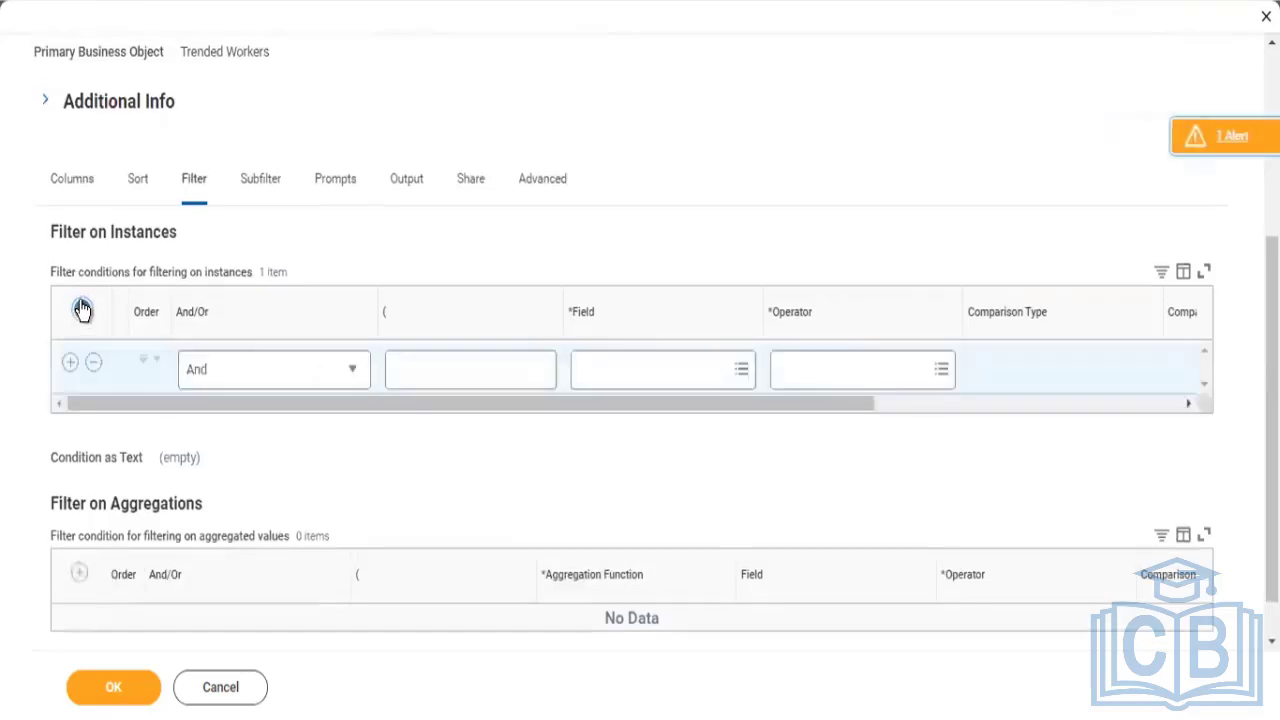
{"action": "left_click", "coordinate": [634, 373]}
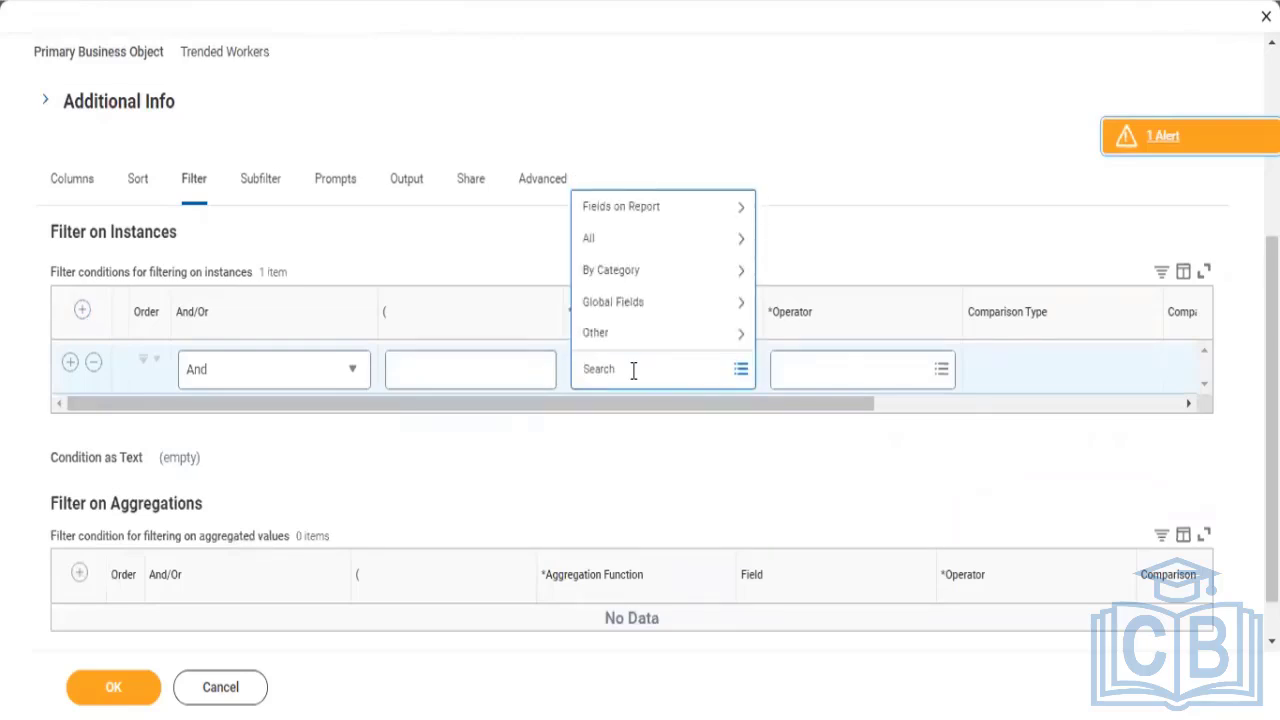
{"action": "type", "text": "Record Type"}
{"action": "key", "text": "Return"}
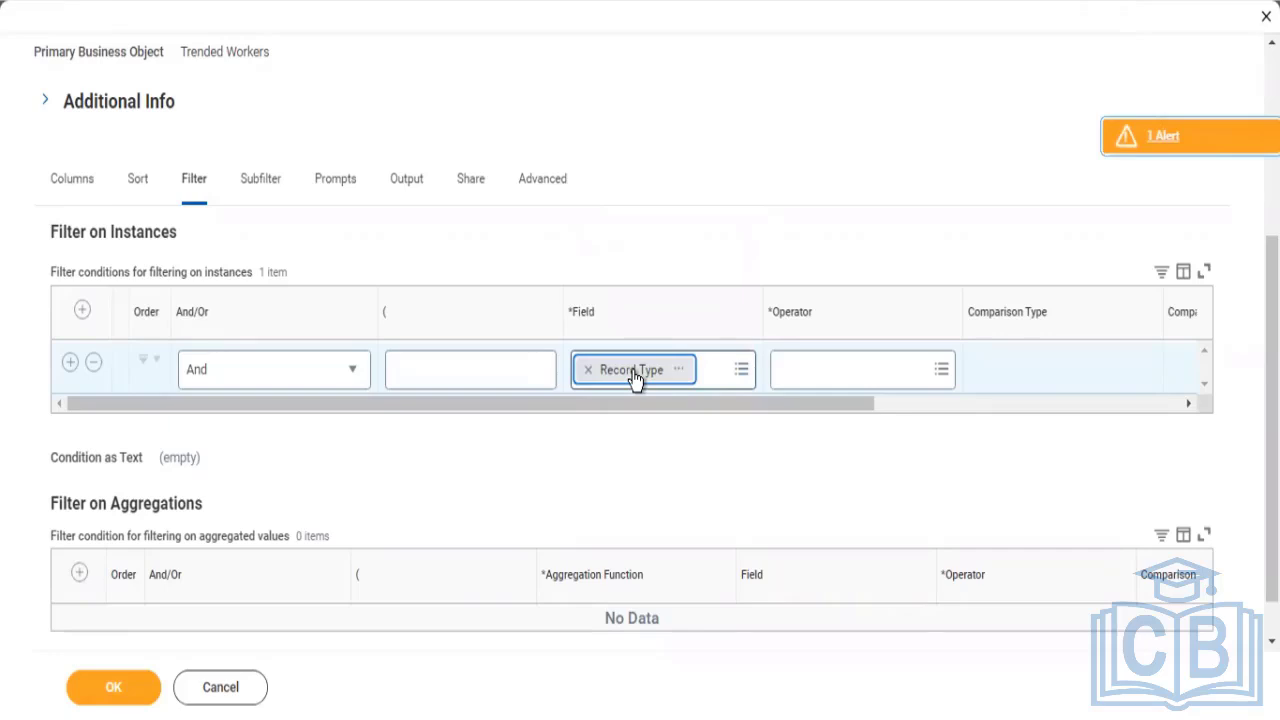
Step: Set the Record Type condition's operator to "in the selection list" and its comparison value to Activity
{"action": "left_click", "coordinate": [807, 374]}
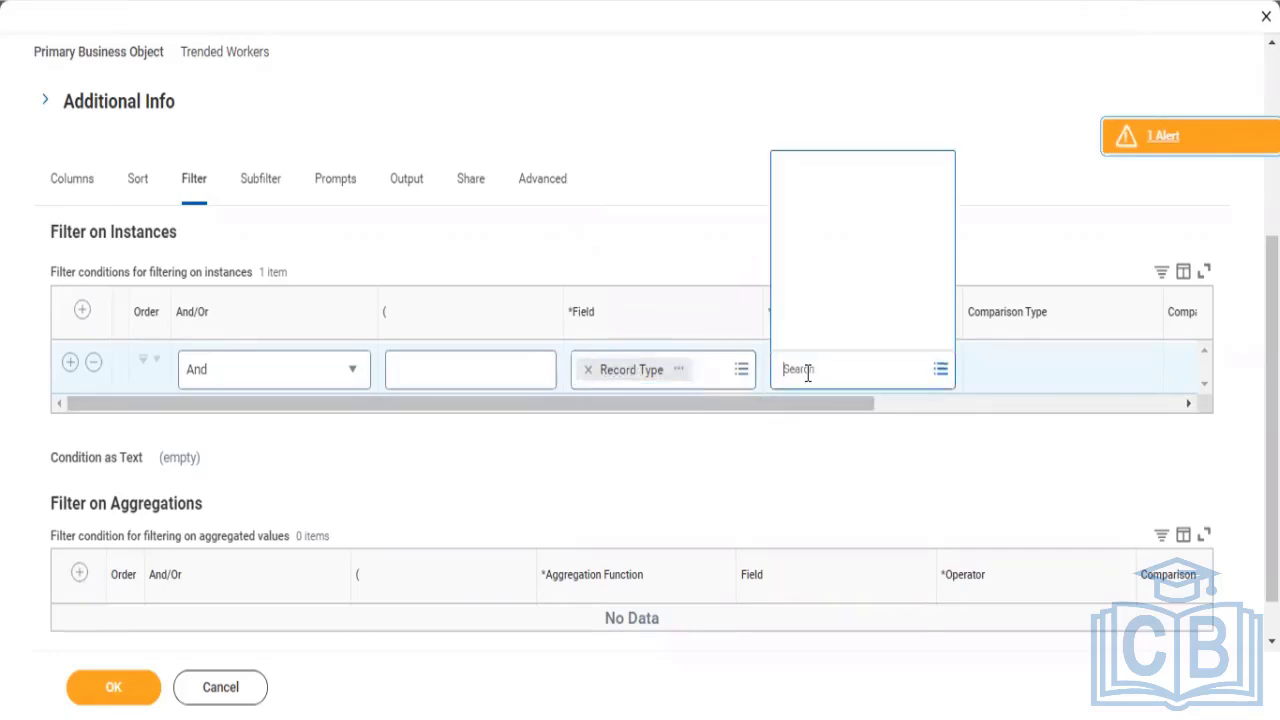
{"action": "left_click", "coordinate": [826, 302]}
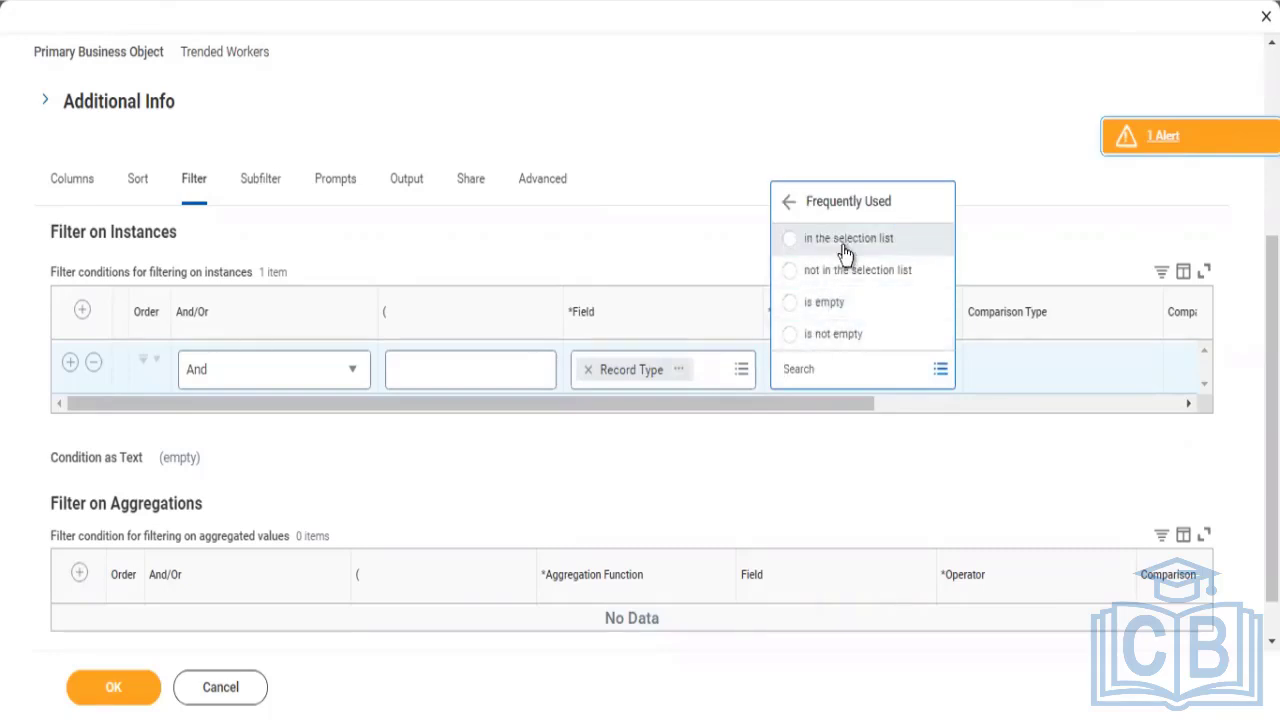
{"action": "left_click", "coordinate": [845, 252]}
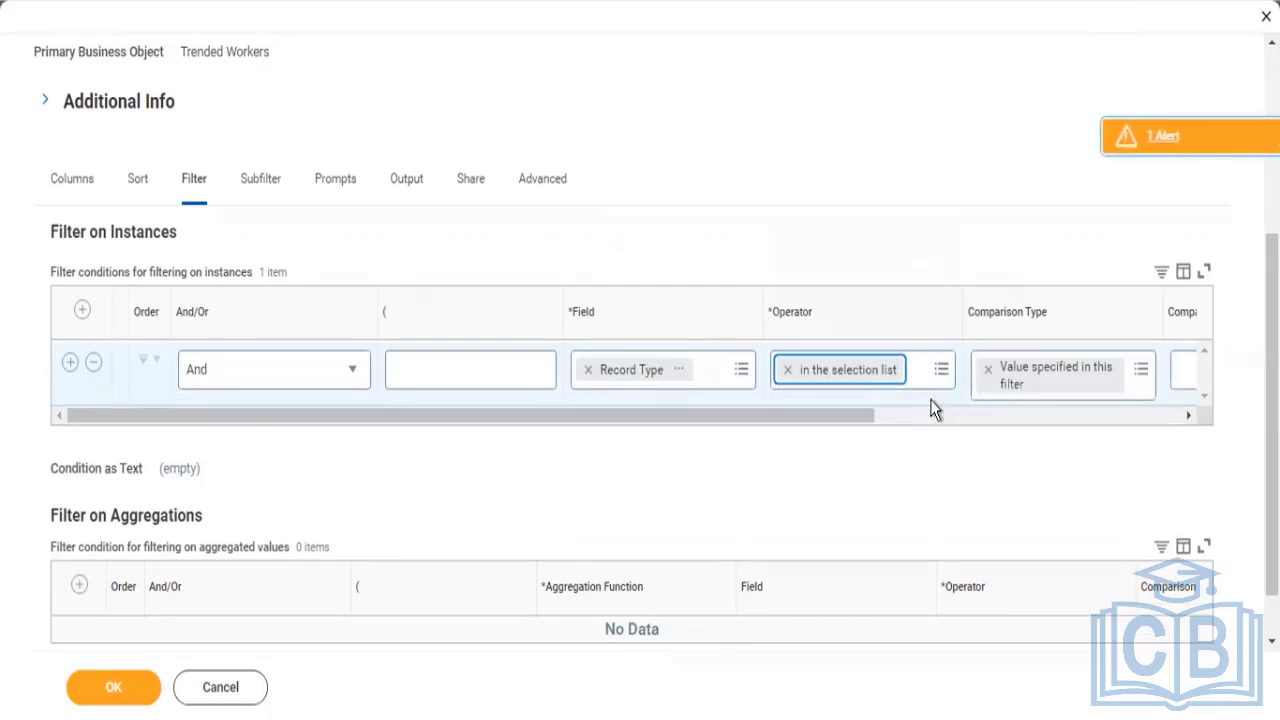
{"action": "left_click", "coordinate": [929, 418]}
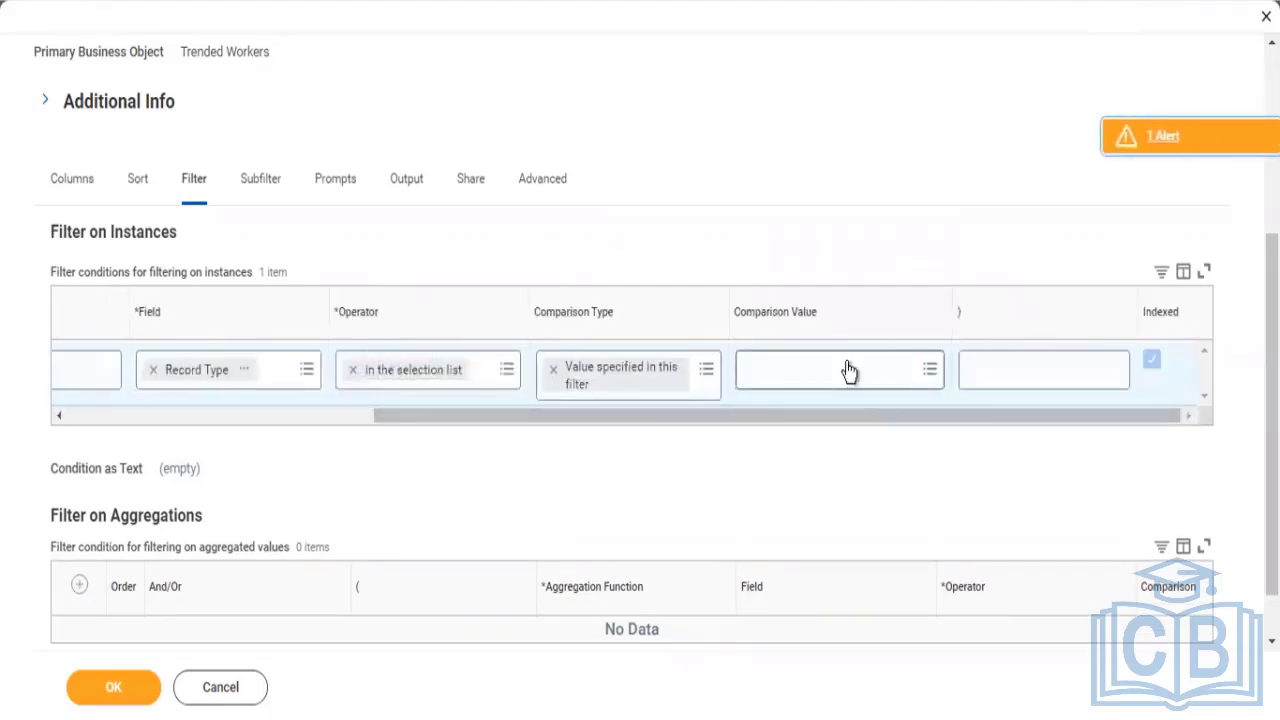
{"action": "left_click", "coordinate": [848, 368]}
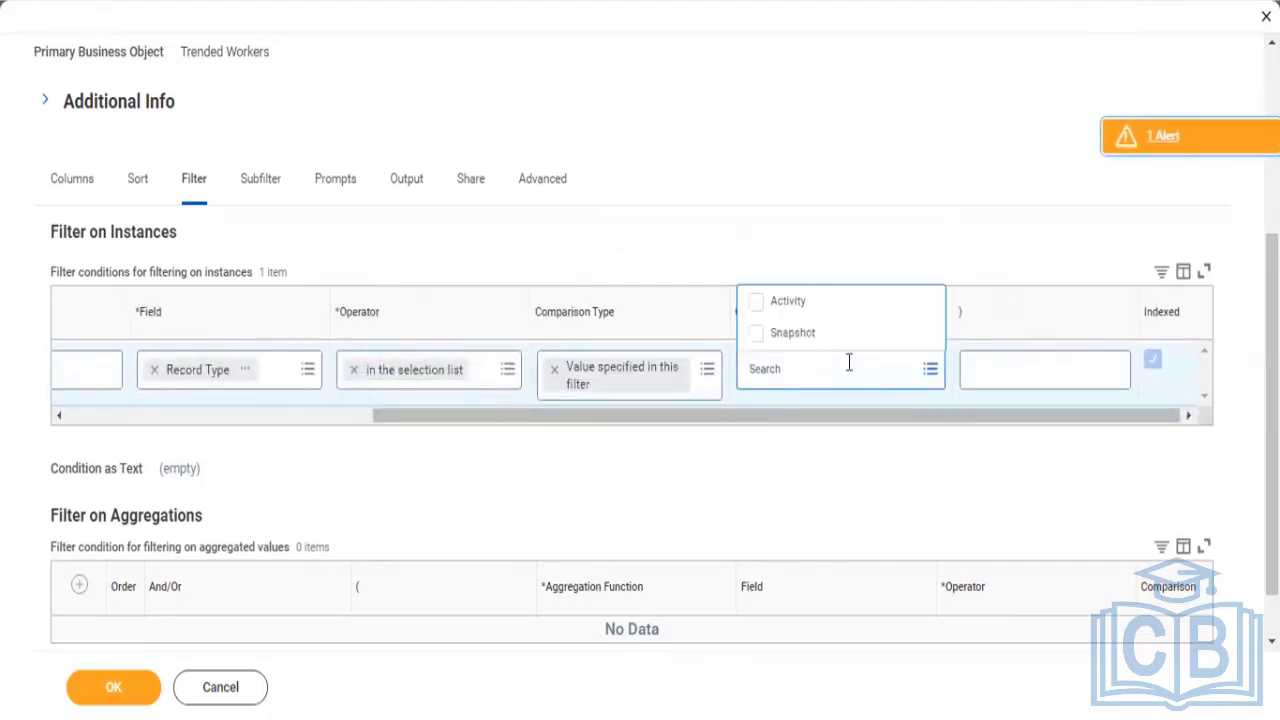
{"action": "left_click", "coordinate": [806, 302]}
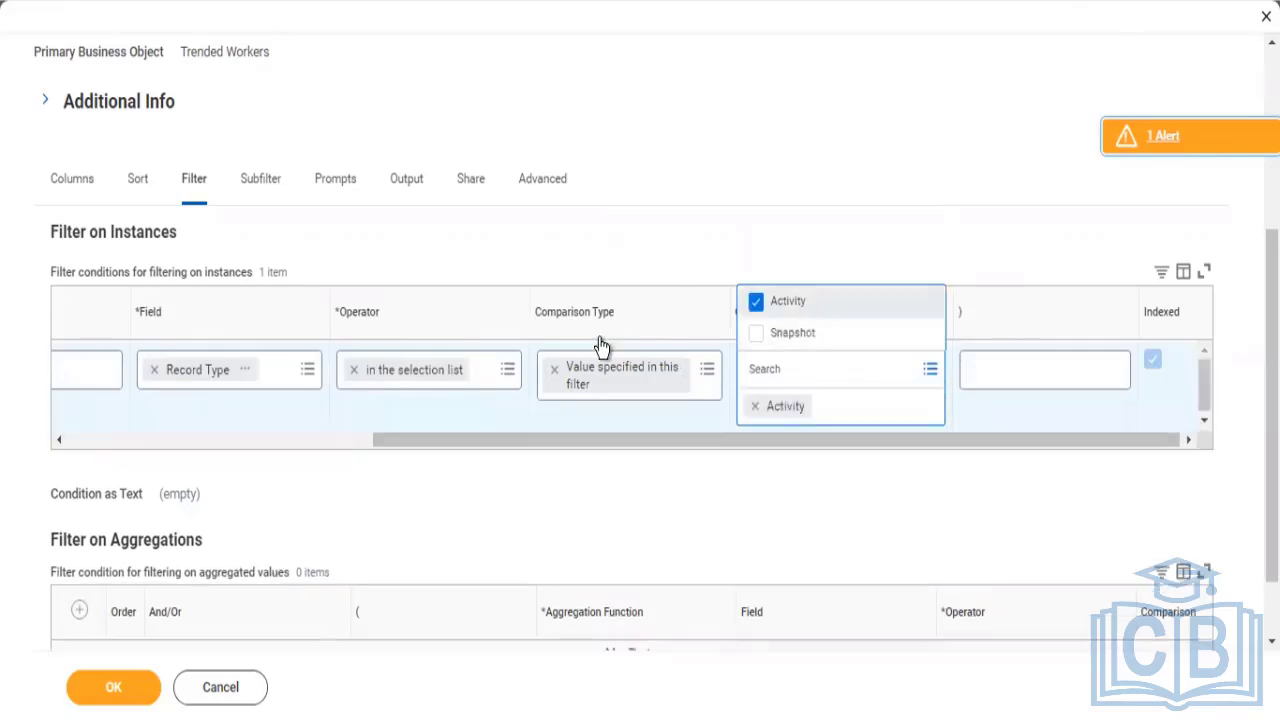
{"action": "left_click", "coordinate": [308, 438]}
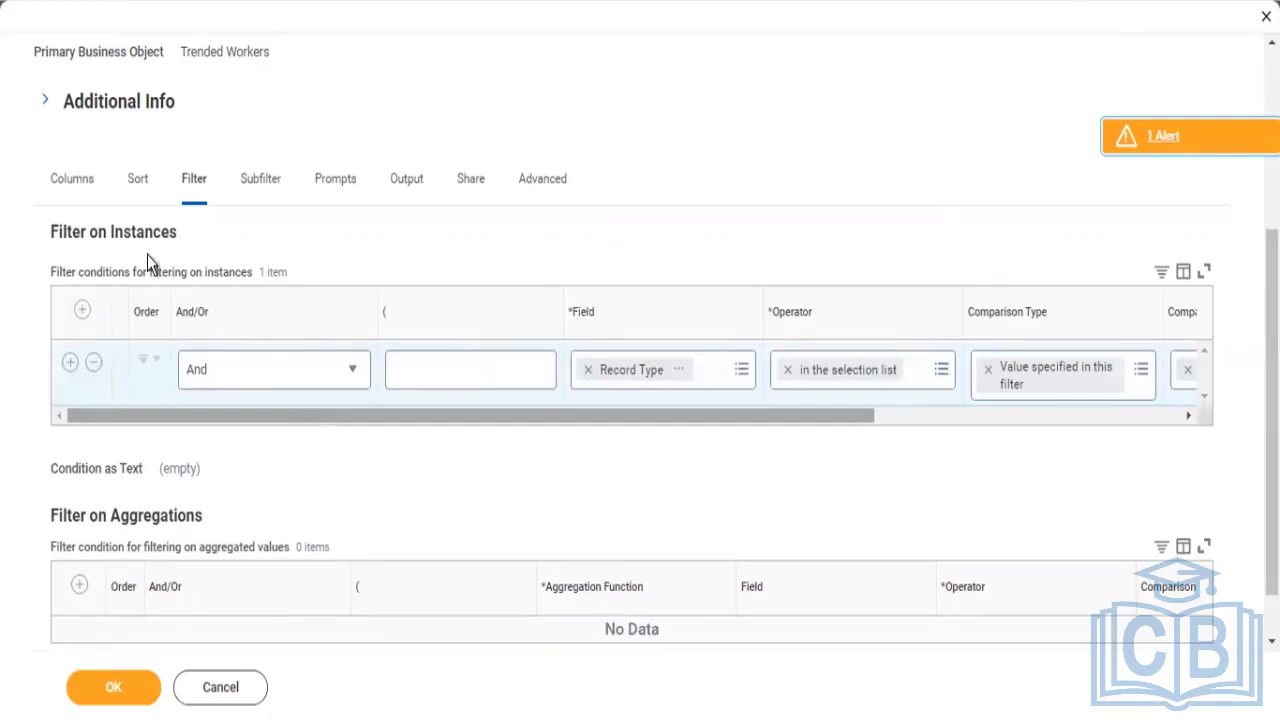
Step: Add a second And condition to the instance filter and set its field to Business Process Type
{"action": "left_click", "coordinate": [70, 362]}
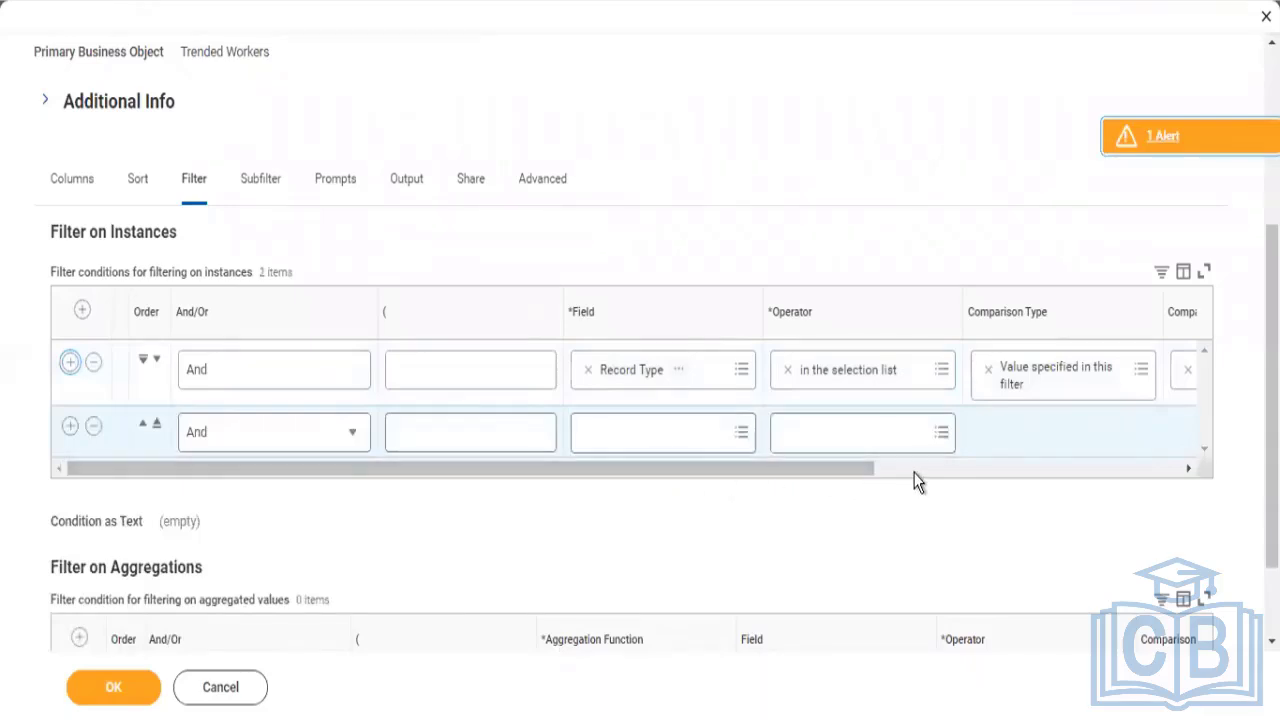
{"action": "scroll", "coordinate": [914, 480], "scroll_direction": "right", "scroll_amount": 5}
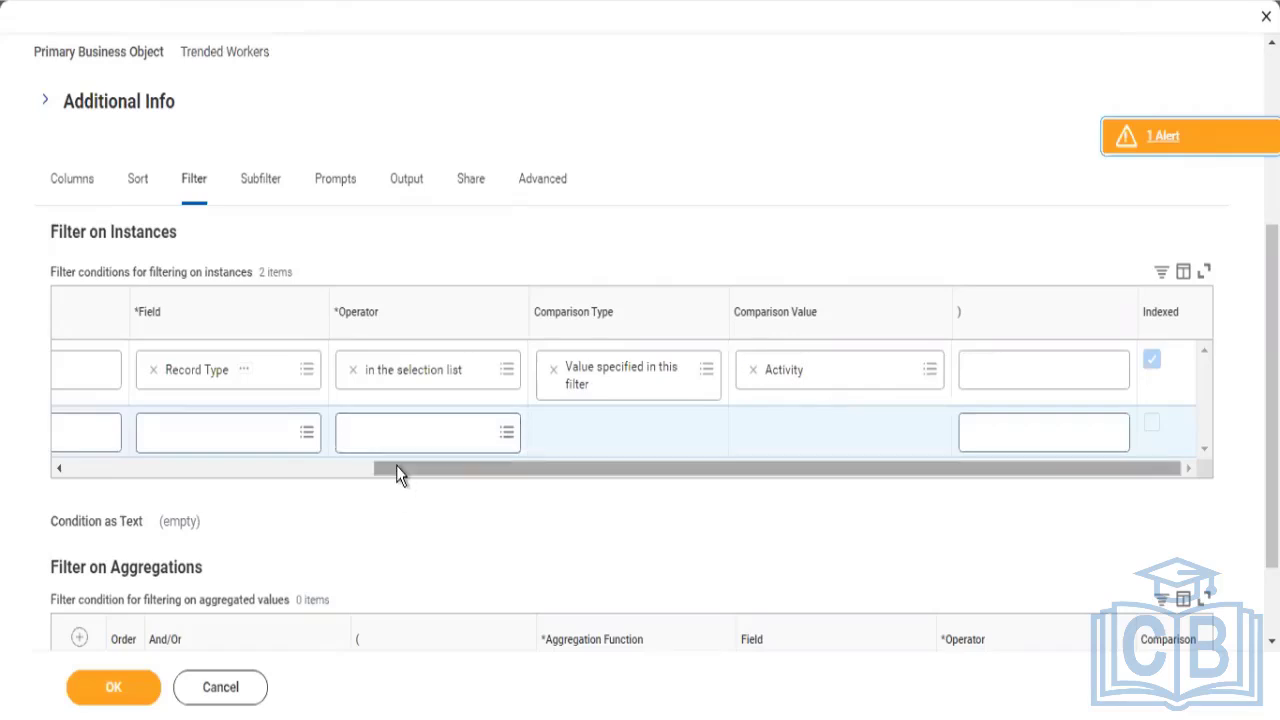
{"action": "left_click_drag", "start_coordinate": [396, 467], "coordinate": [237, 500]}
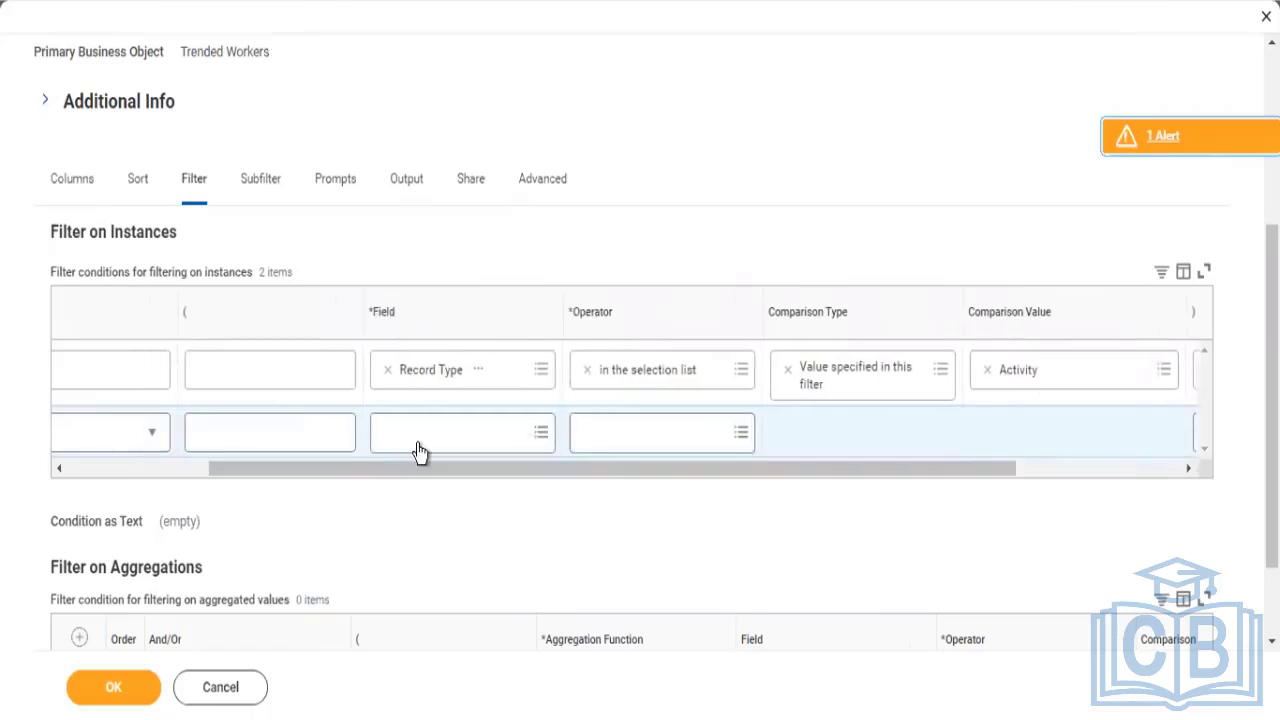
{"action": "left_click", "coordinate": [419, 443]}
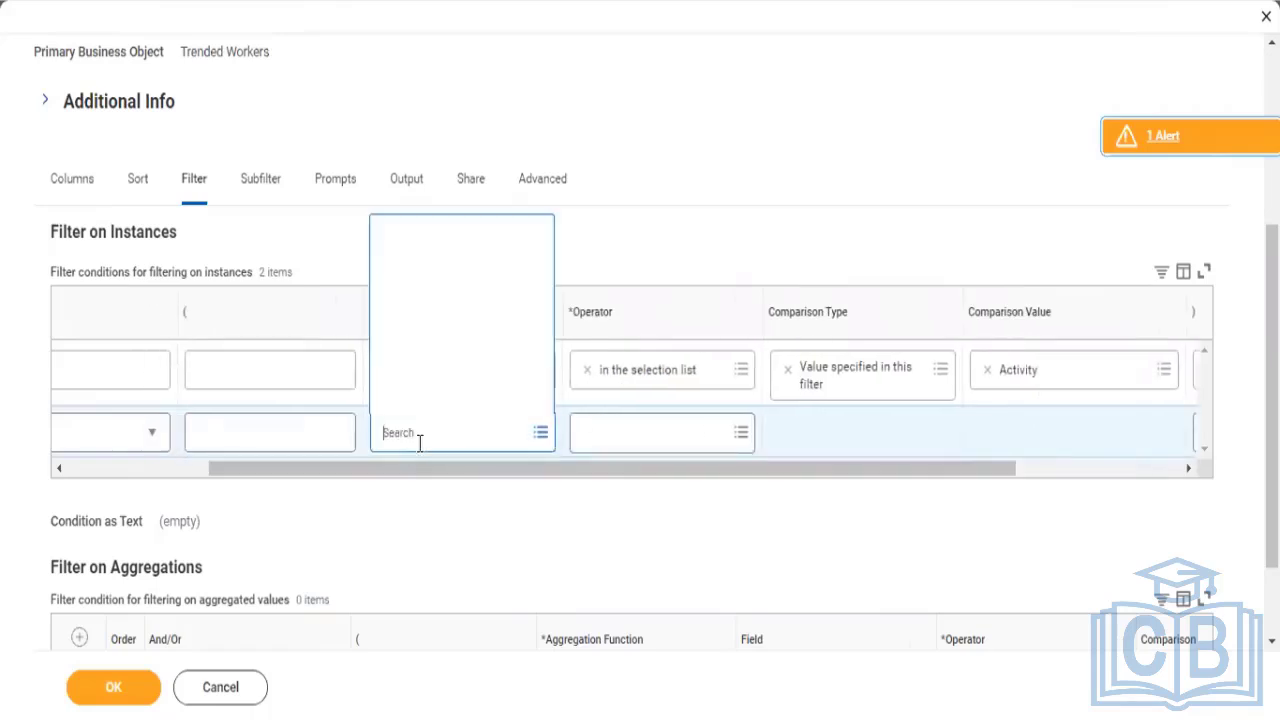
{"action": "type", "text": "busi"}
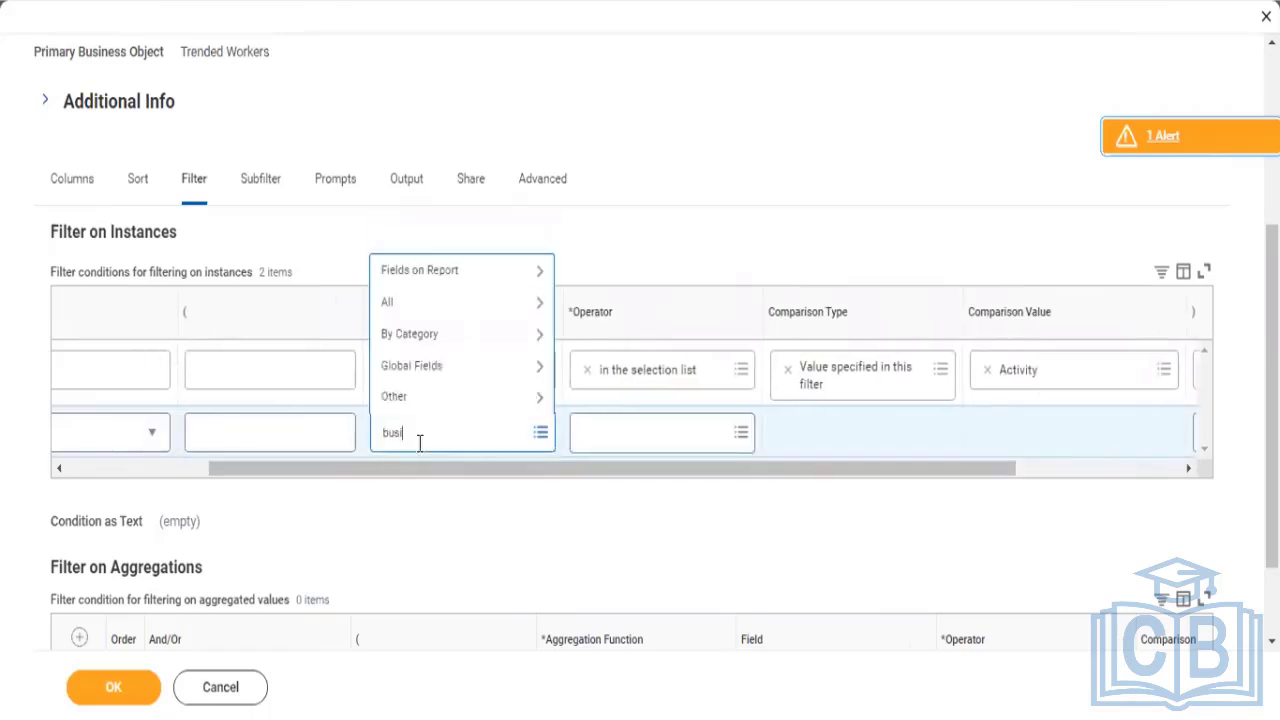
{"action": "type", "text": "ness proc"}
{"action": "type", "text": "ss"}
{"action": "key", "text": "BackSpace"}
{"action": "key", "text": "BackSpace"}
{"action": "key", "text": "BackSpace"}
{"action": "type", "text": "ess type t"}
{"action": "key", "text": "BackSpace"}
{"action": "key", "text": "Return"}
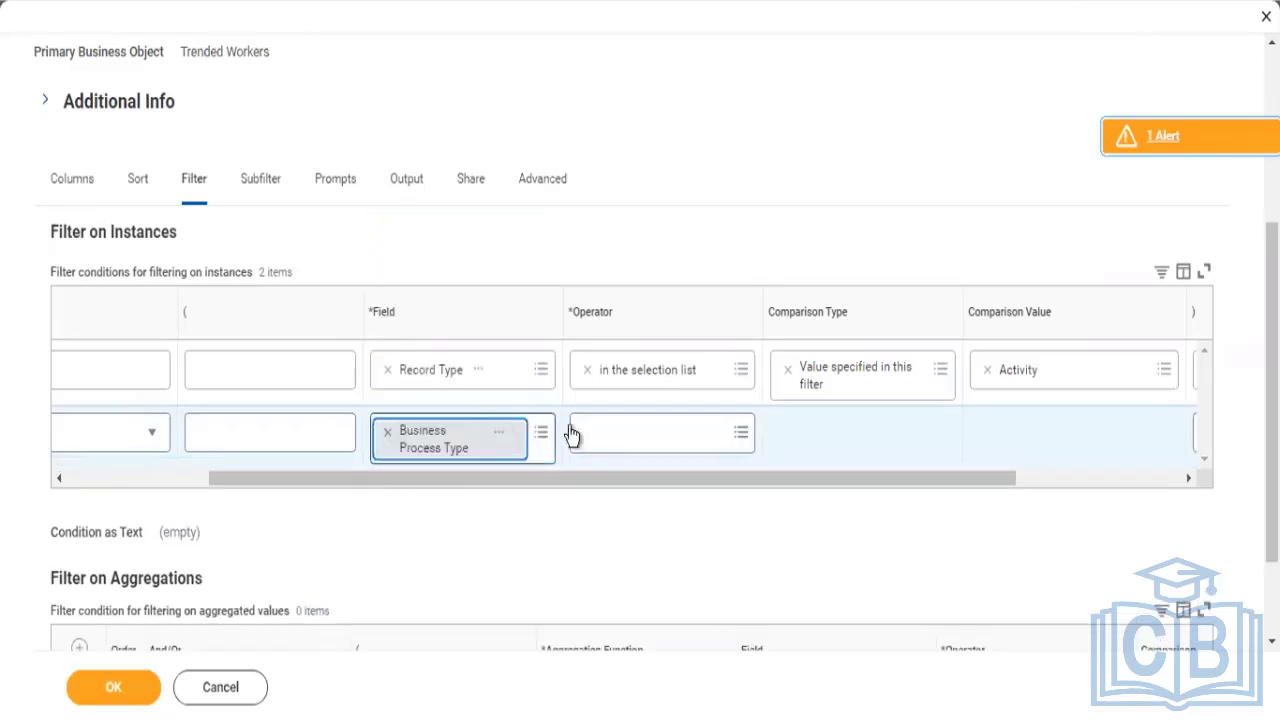
Step: Set the Business Process Type condition's operator to "in the selection list" and its comparison value to Termination
{"action": "left_click", "coordinate": [610, 450]}
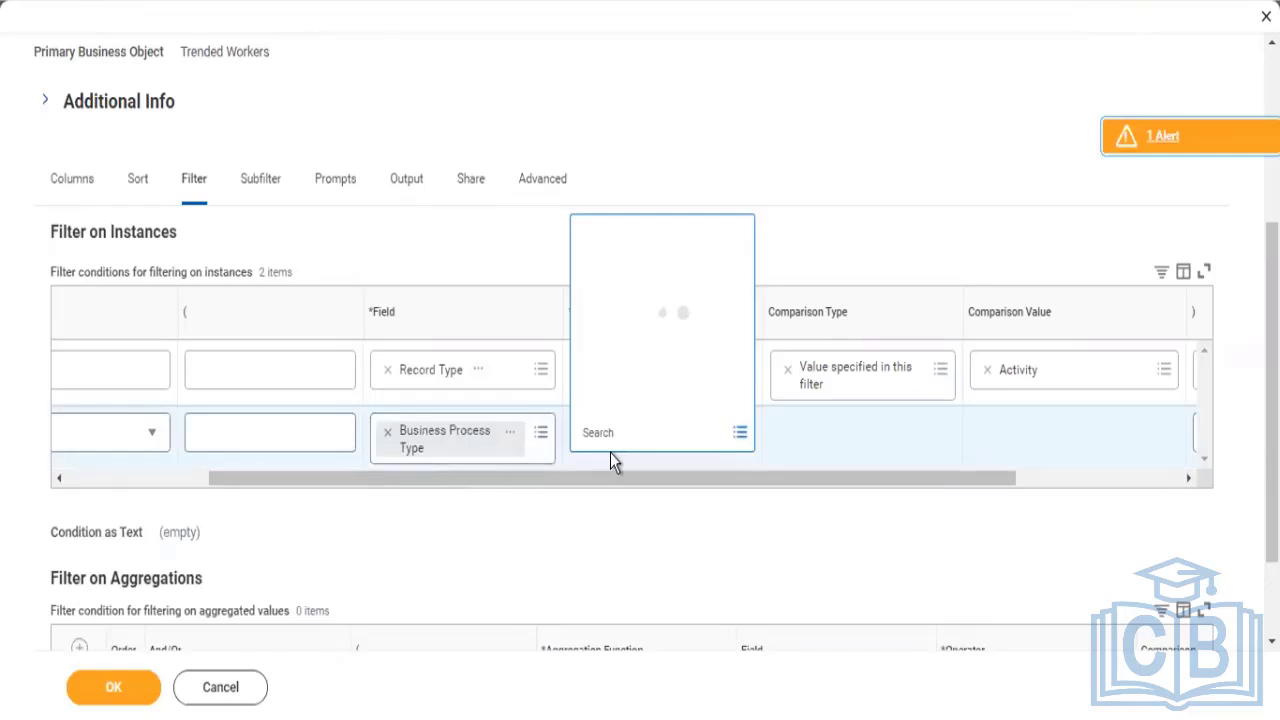
{"action": "left_click", "coordinate": [634, 371]}
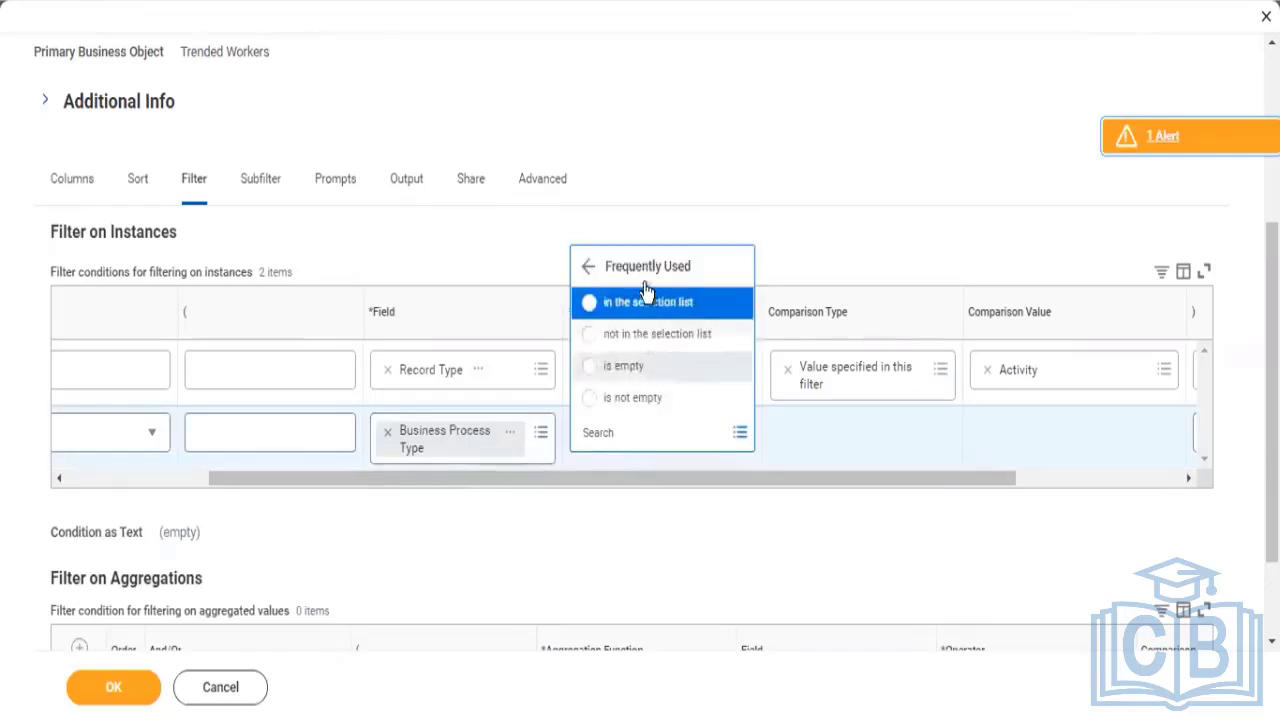
{"action": "left_click", "coordinate": [640, 307]}
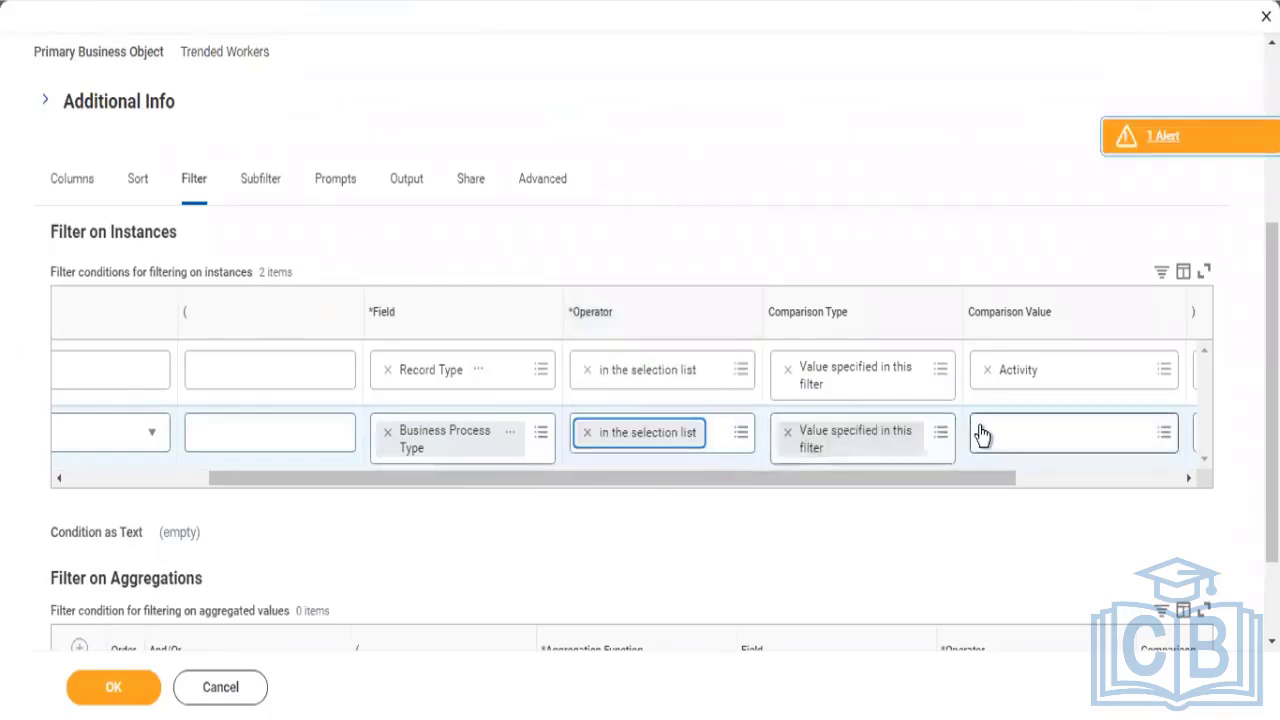
{"action": "left_click", "coordinate": [980, 432]}
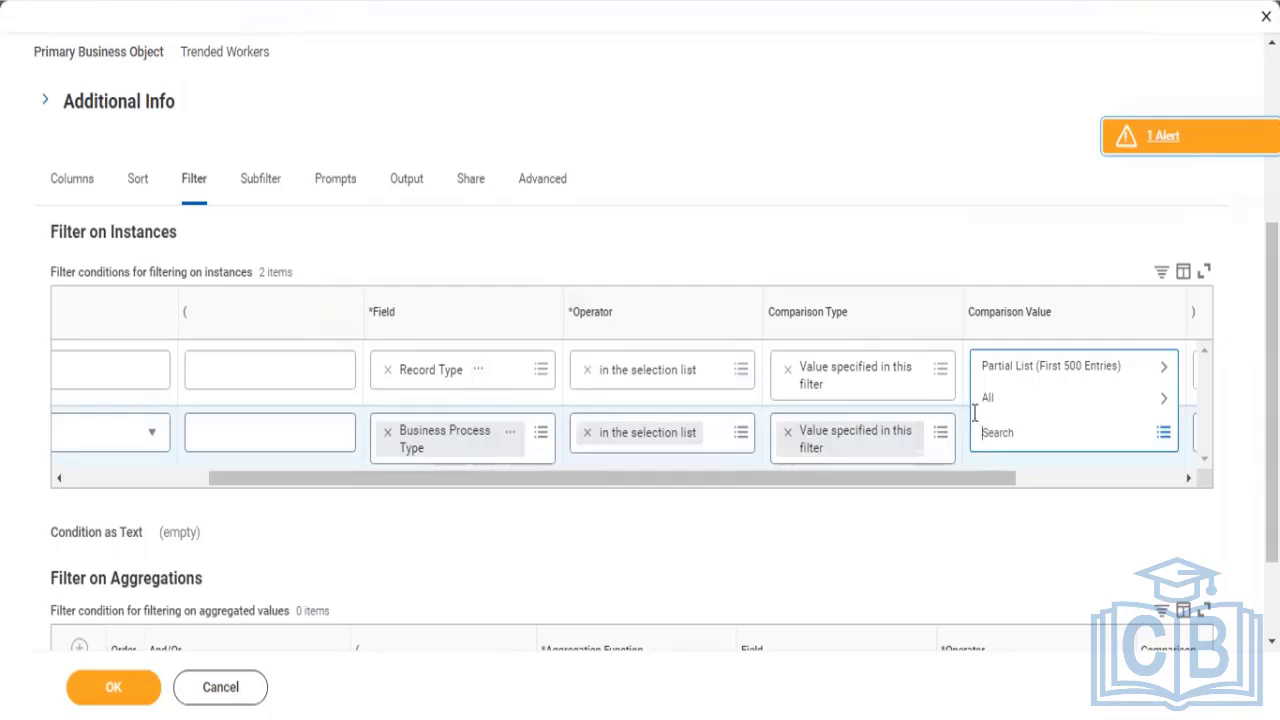
{"action": "type", "text": "termin"}
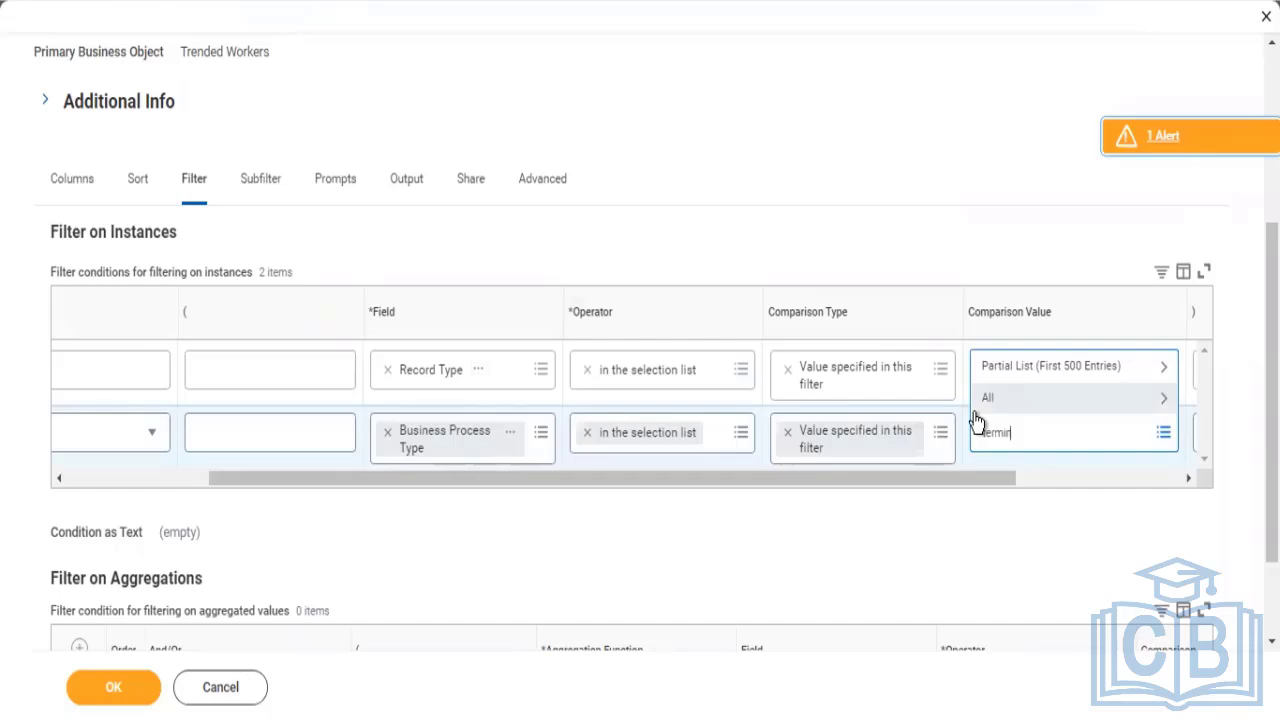
{"action": "key", "text": "Return"}
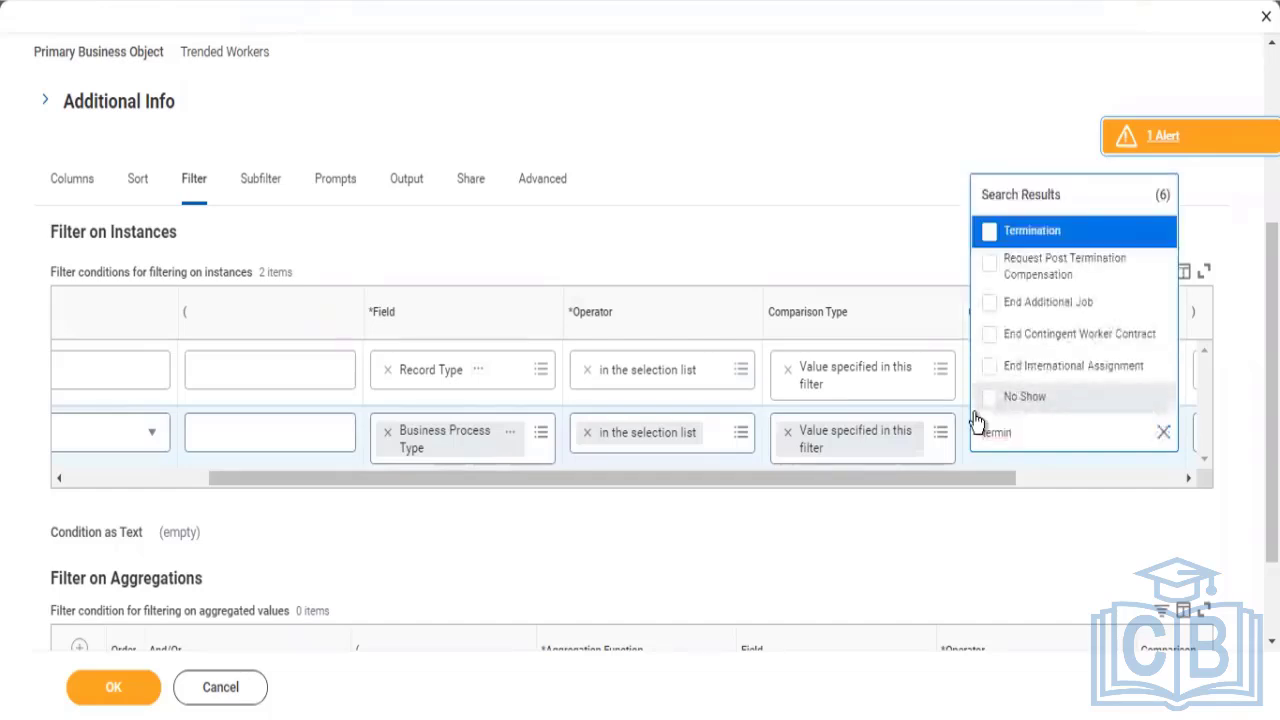
{"action": "left_click", "coordinate": [1057, 232]}
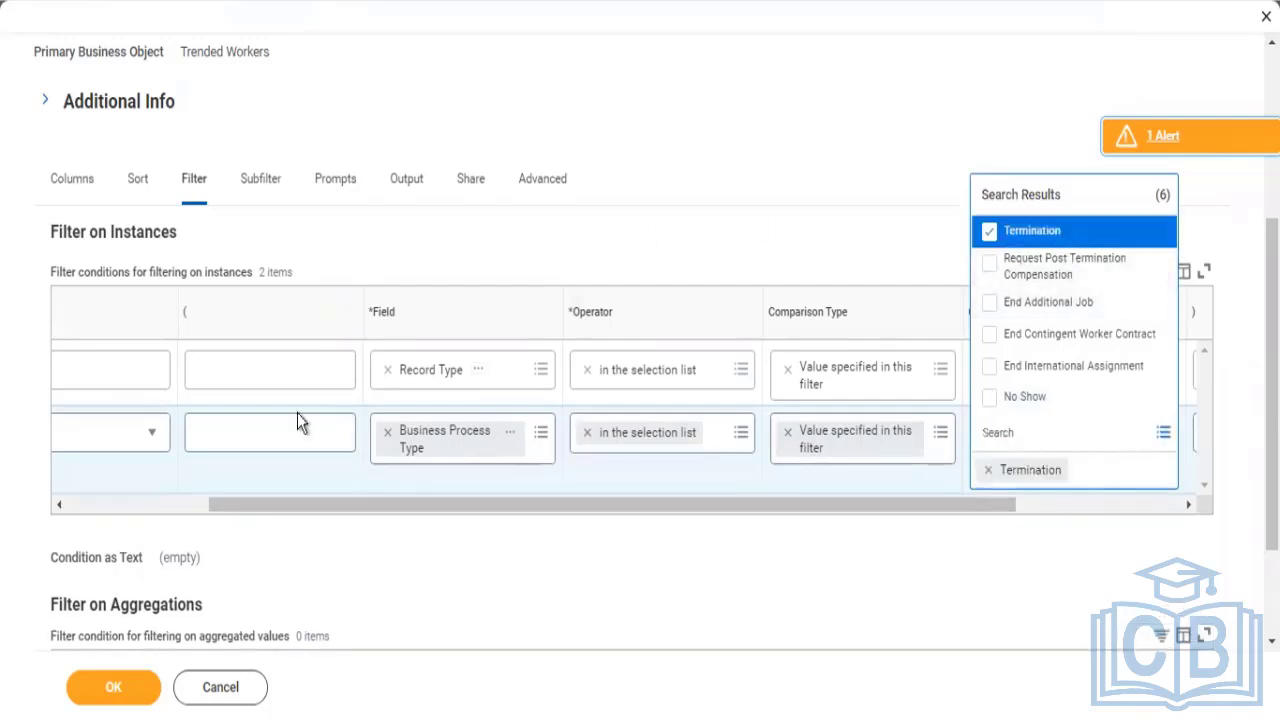
Step: Add a third And condition to the instance filter and set its field to Worker Type
{"action": "left_click", "coordinate": [155, 510]}
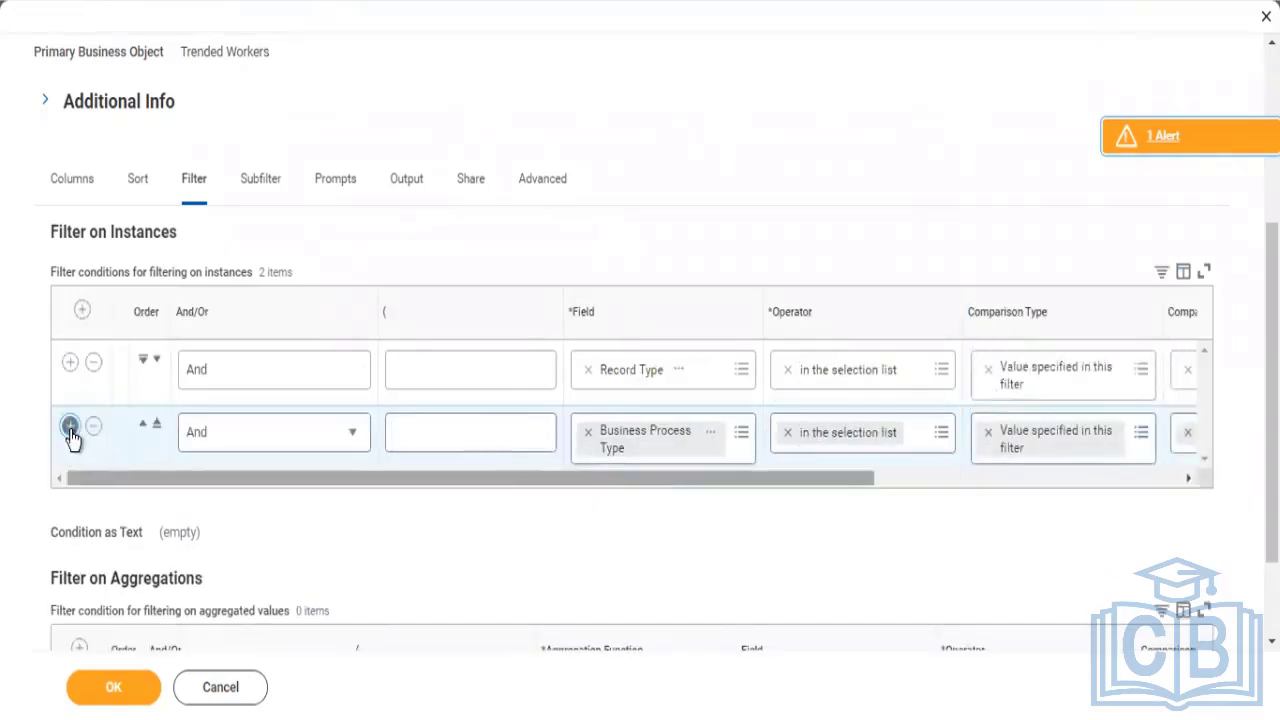
{"action": "left_click", "coordinate": [70, 427]}
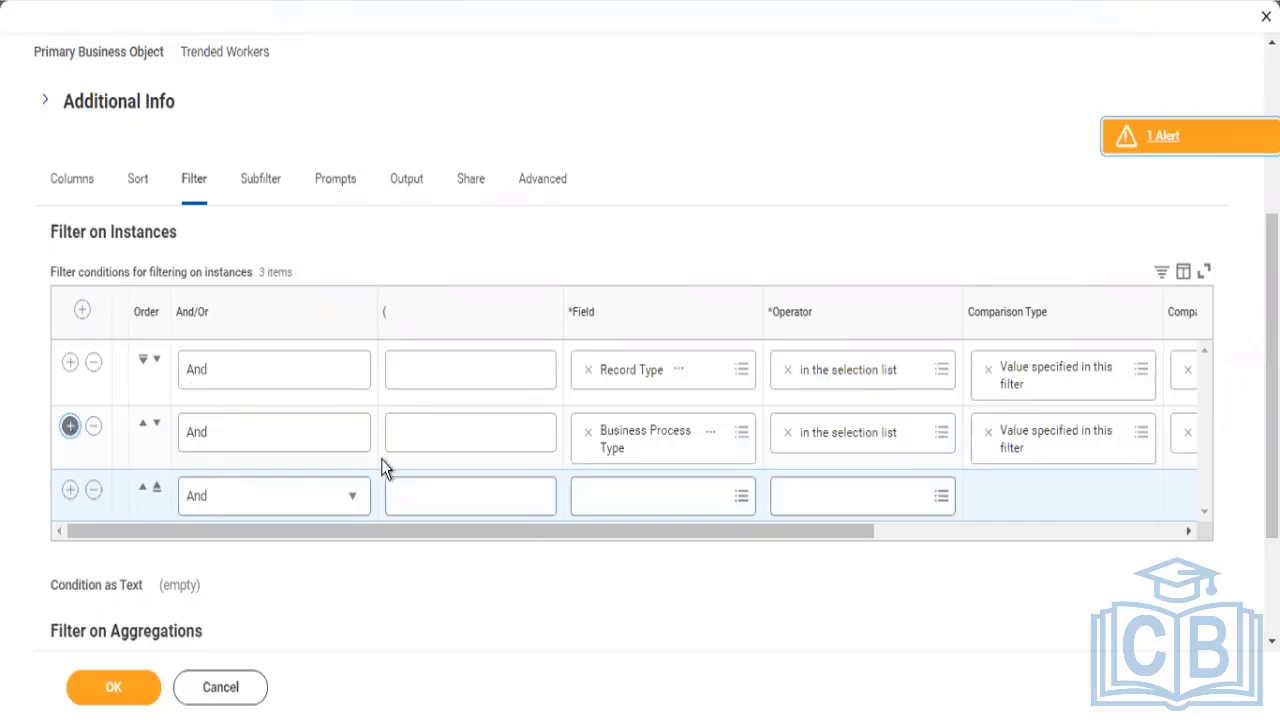
{"action": "left_click", "coordinate": [610, 506]}
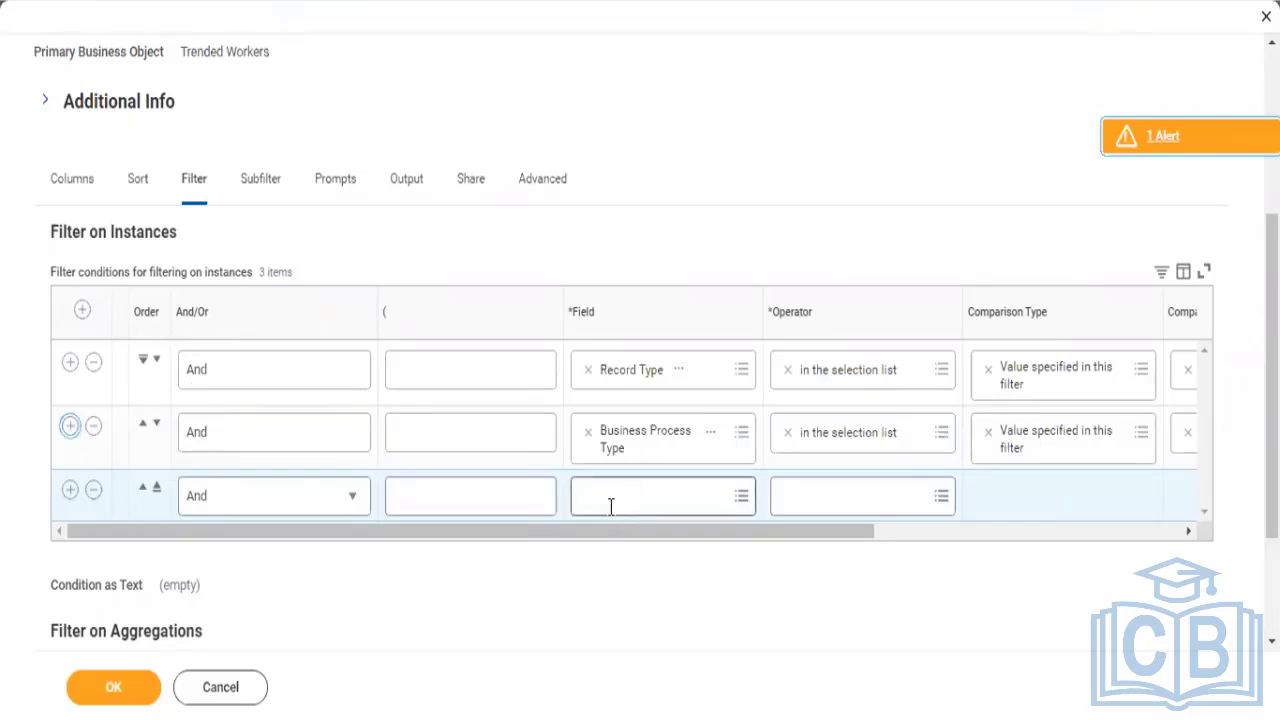
{"action": "left_click", "coordinate": [610, 506]}
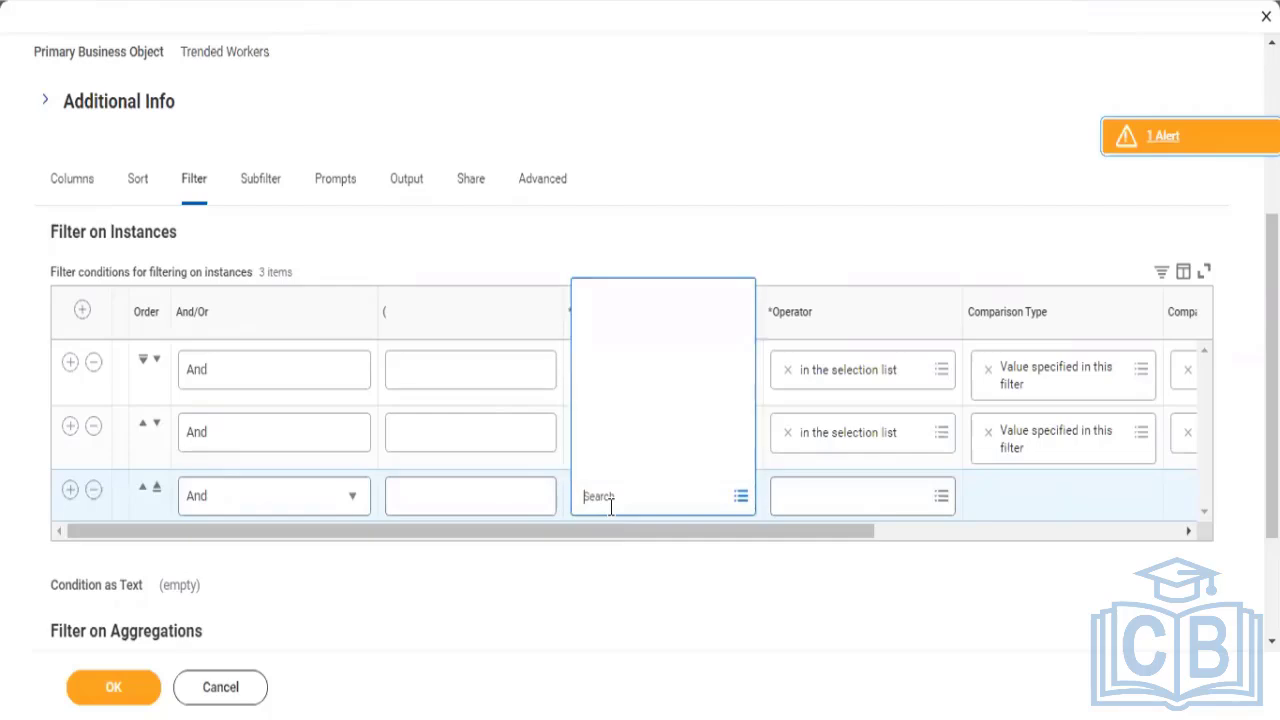
{"action": "type", "text": "E"}
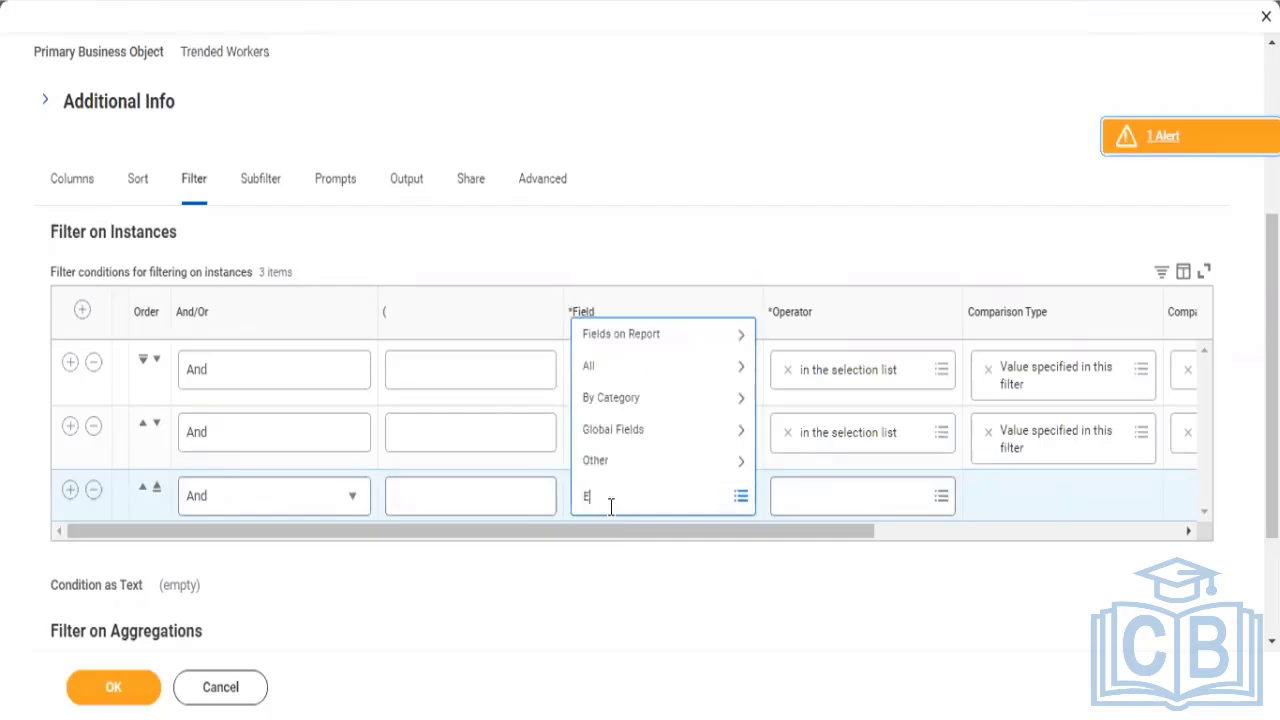
{"action": "key", "text": "BackSpace"}
{"action": "type", "text": "Worke Typer Type"}
{"action": "key", "text": "Return"}
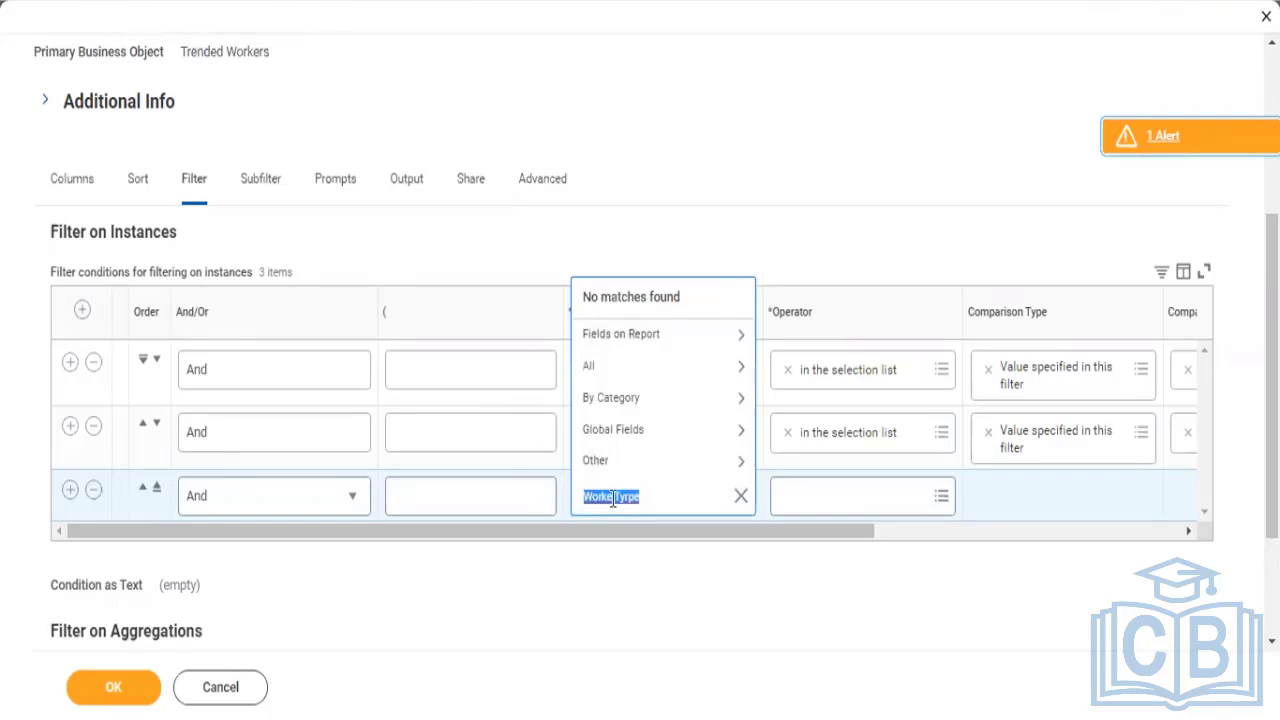
{"action": "left_click", "coordinate": [612, 497]}
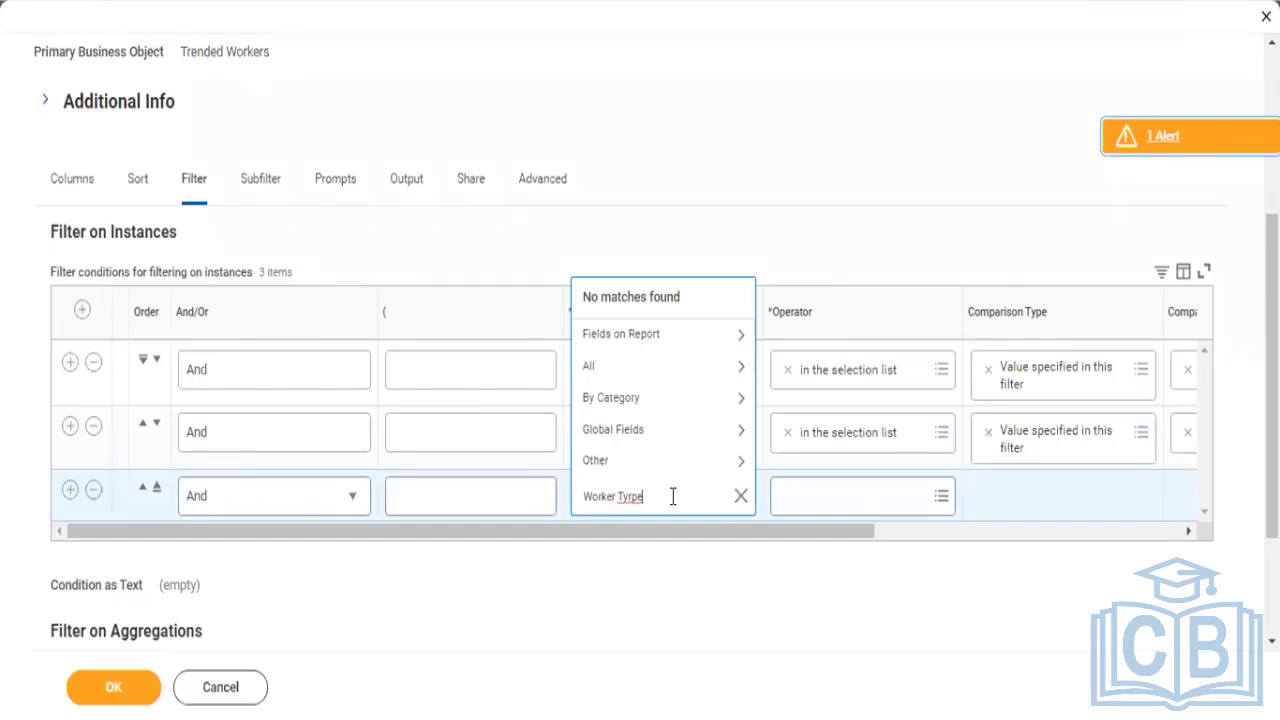
{"action": "key", "text": "Return"}
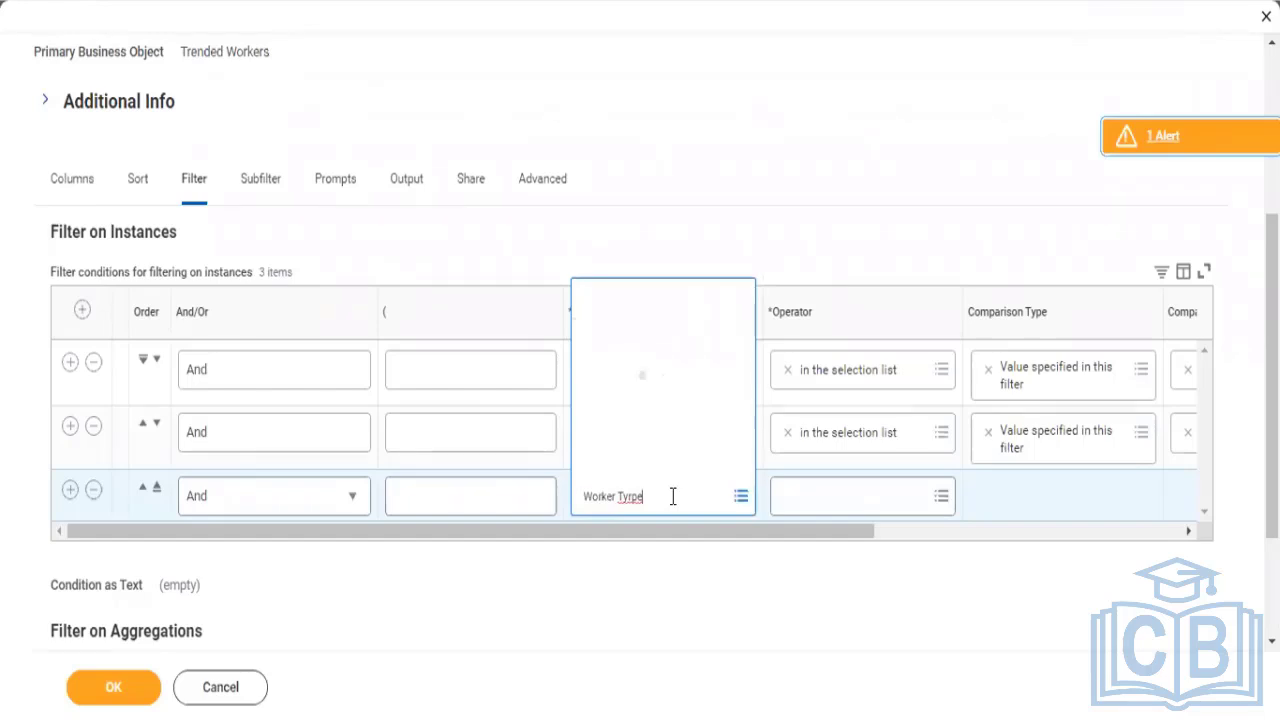
{"action": "left_click", "coordinate": [650, 501]}
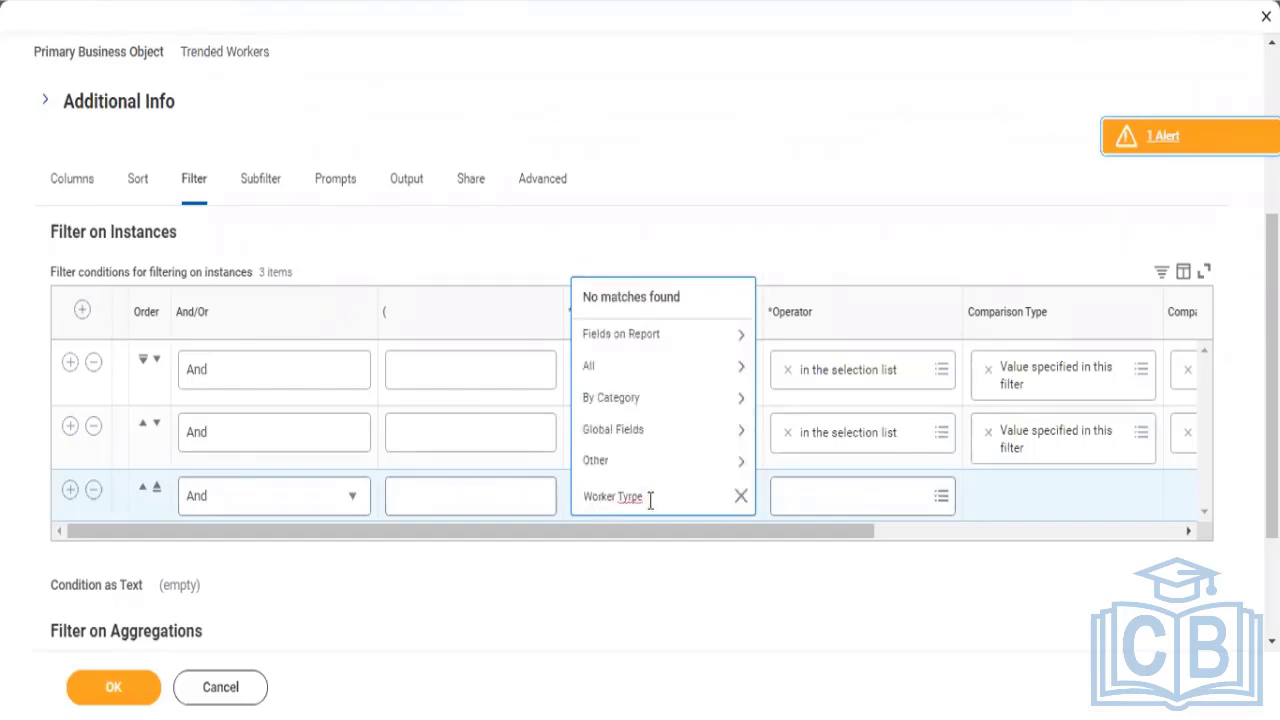
{"action": "key", "text": "BackSpace"}
{"action": "key", "text": "BackSpace"}
{"action": "key", "text": "BackSpace"}
{"action": "type", "text": "pe"}
{"action": "key", "text": "Return"}
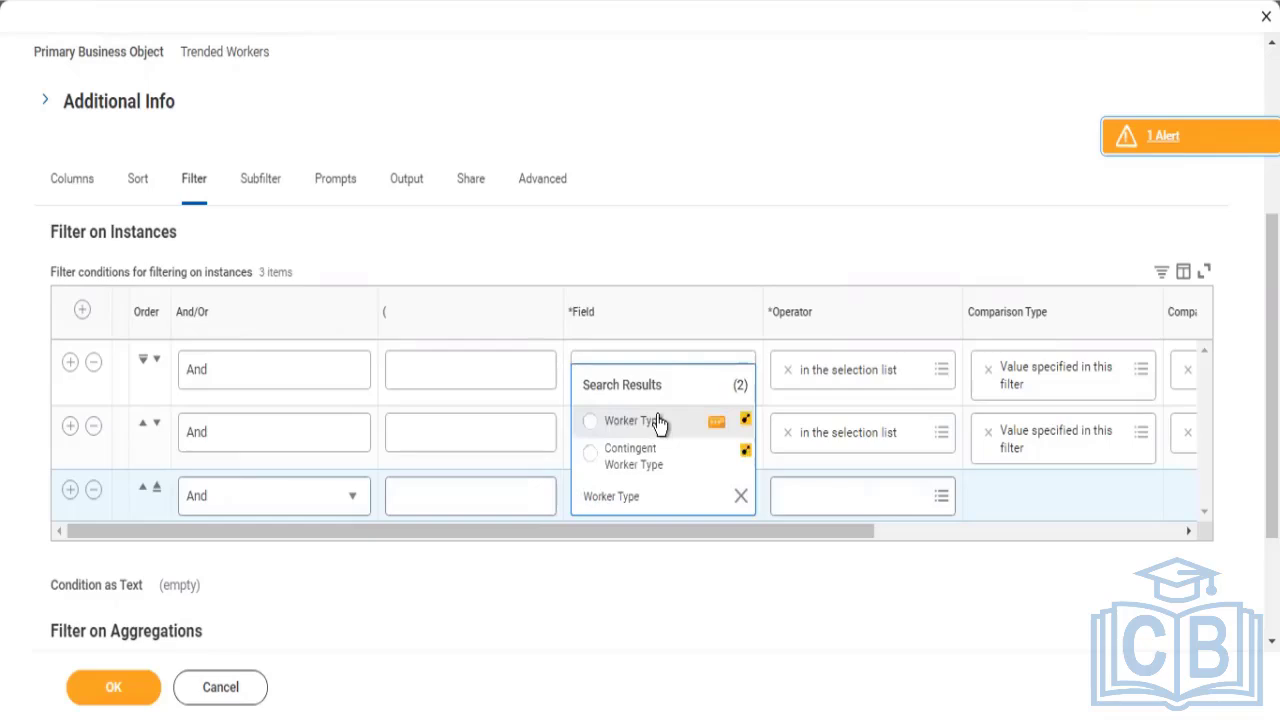
{"action": "left_click", "coordinate": [658, 428]}
Step: Set the Worker Type condition's operator to "in the selection list" and its comparison value to Employee
{"action": "left_click", "coordinate": [834, 492]}
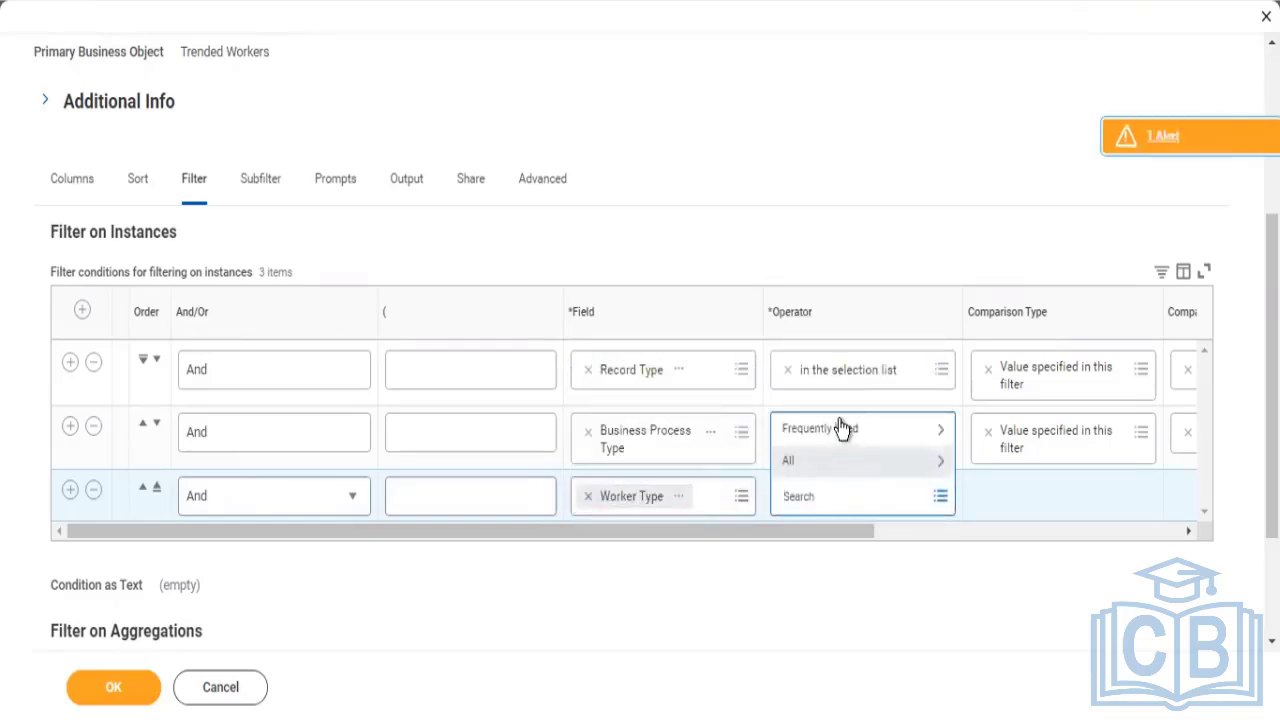
{"action": "left_click", "coordinate": [842, 428]}
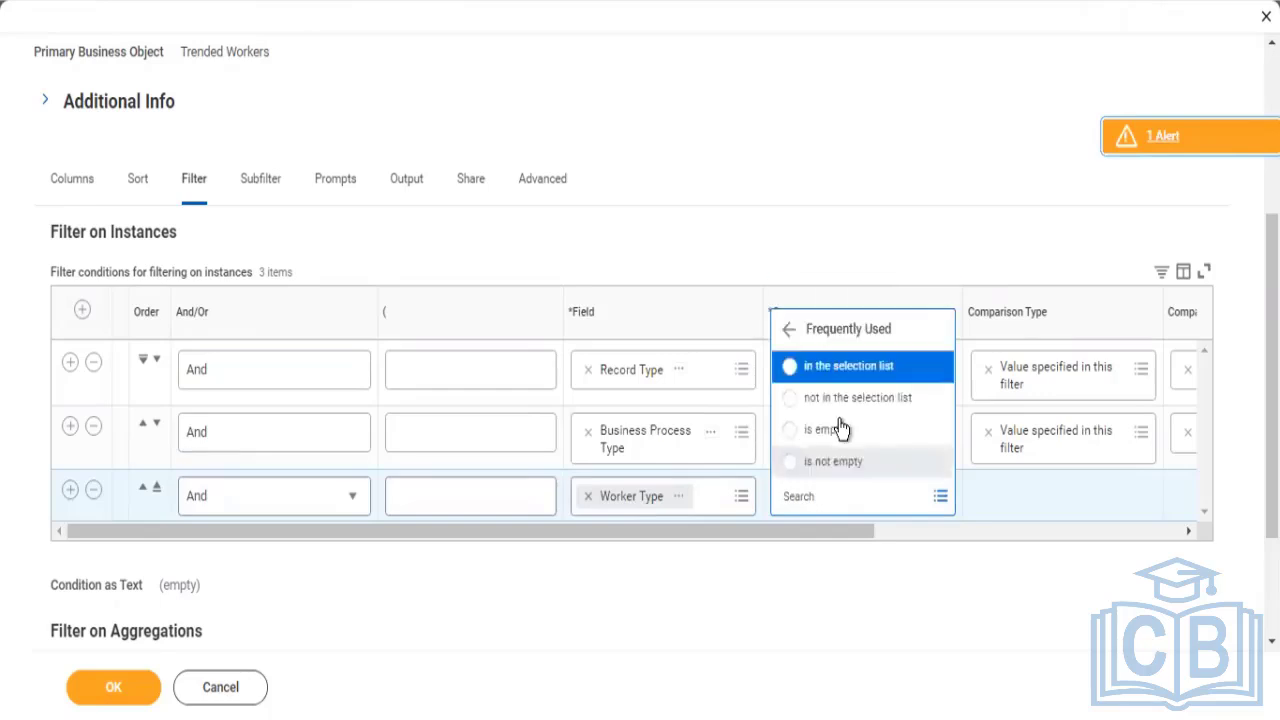
{"action": "left_click", "coordinate": [842, 372]}
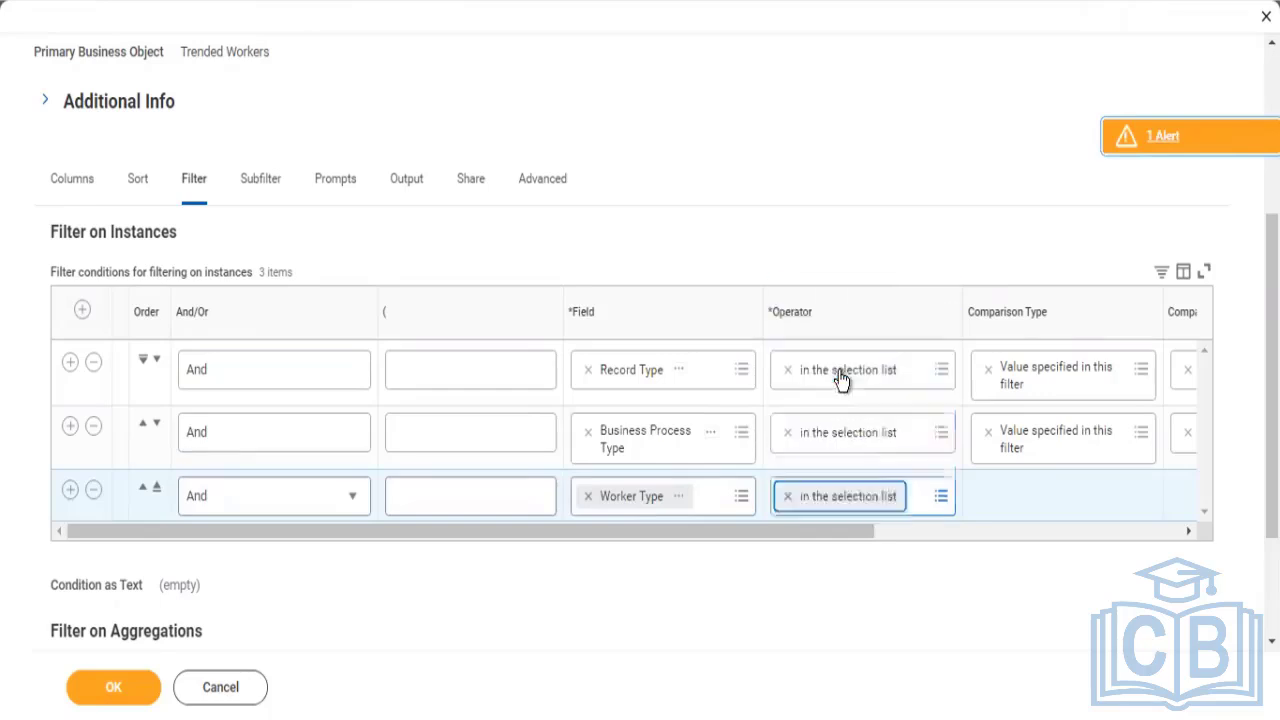
{"action": "left_click", "coordinate": [934, 545]}
{"action": "left_click", "coordinate": [842, 498]}
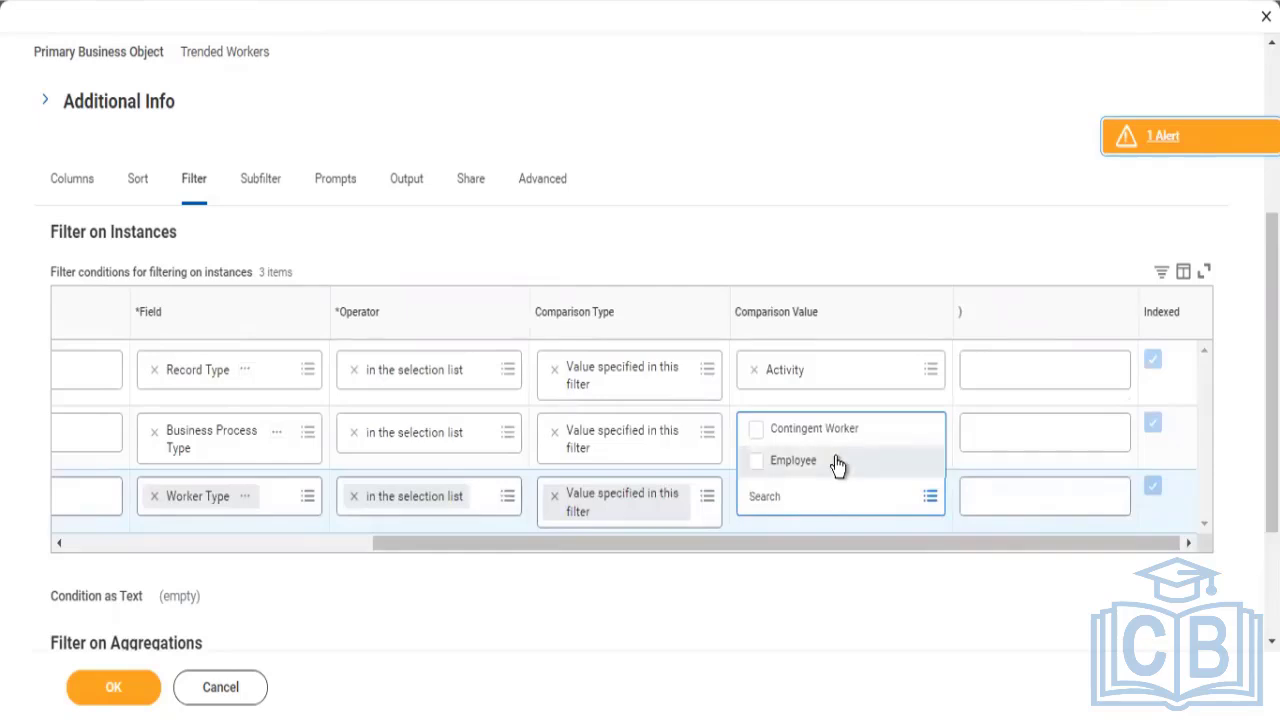
{"action": "left_click", "coordinate": [838, 464]}
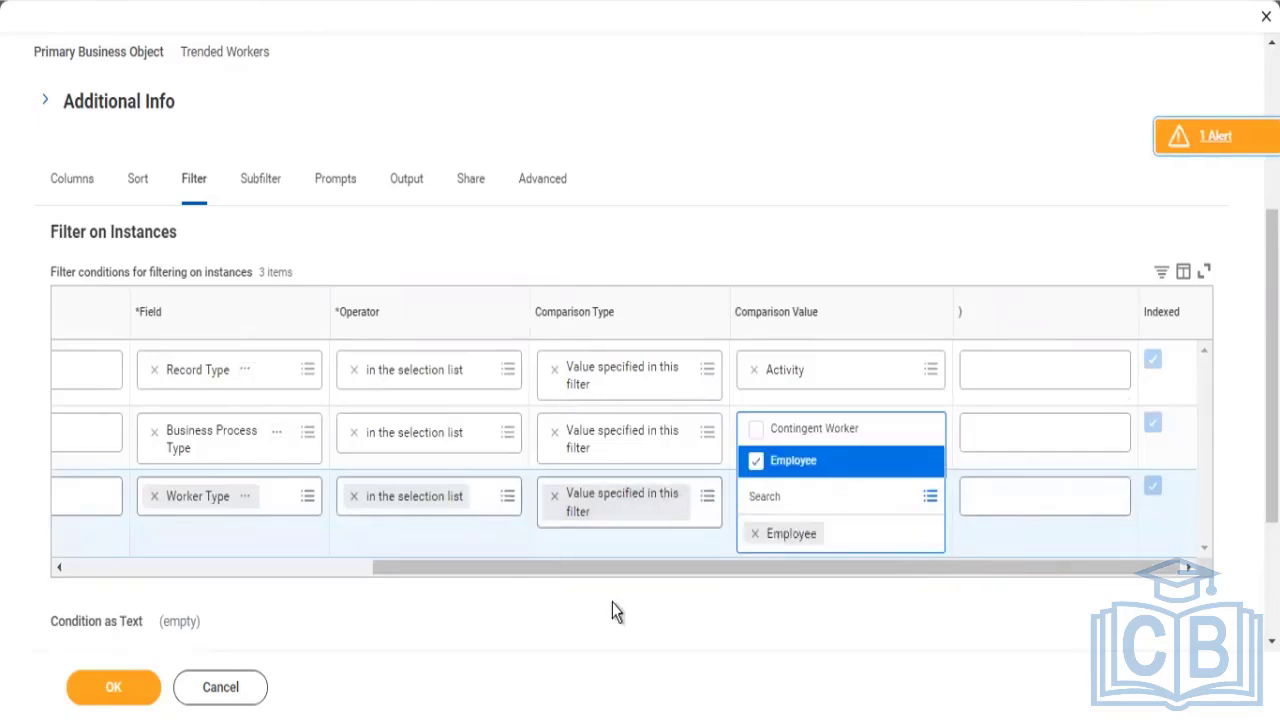
{"action": "left_click", "coordinate": [402, 585]}
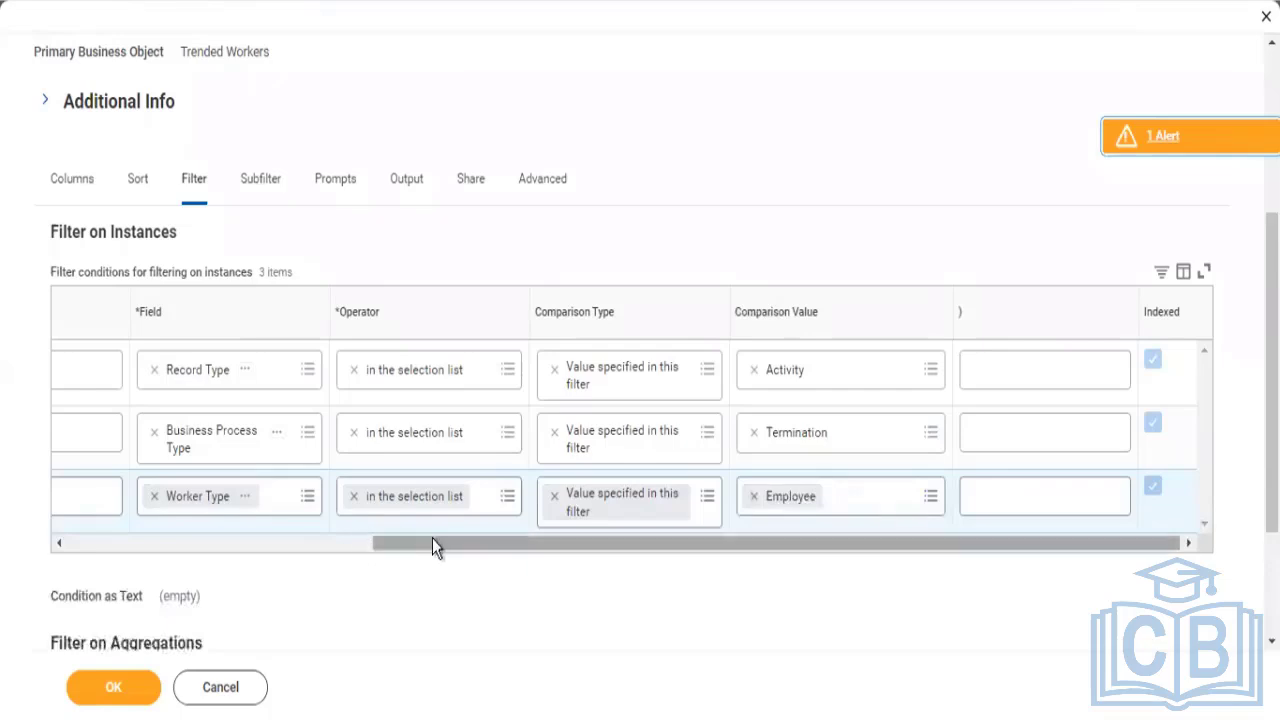
Step: Add a fourth And condition to the instance filter and set its field to Record Date
{"action": "scroll", "coordinate": [360, 491], "scroll_direction": "left", "scroll_amount": 2}
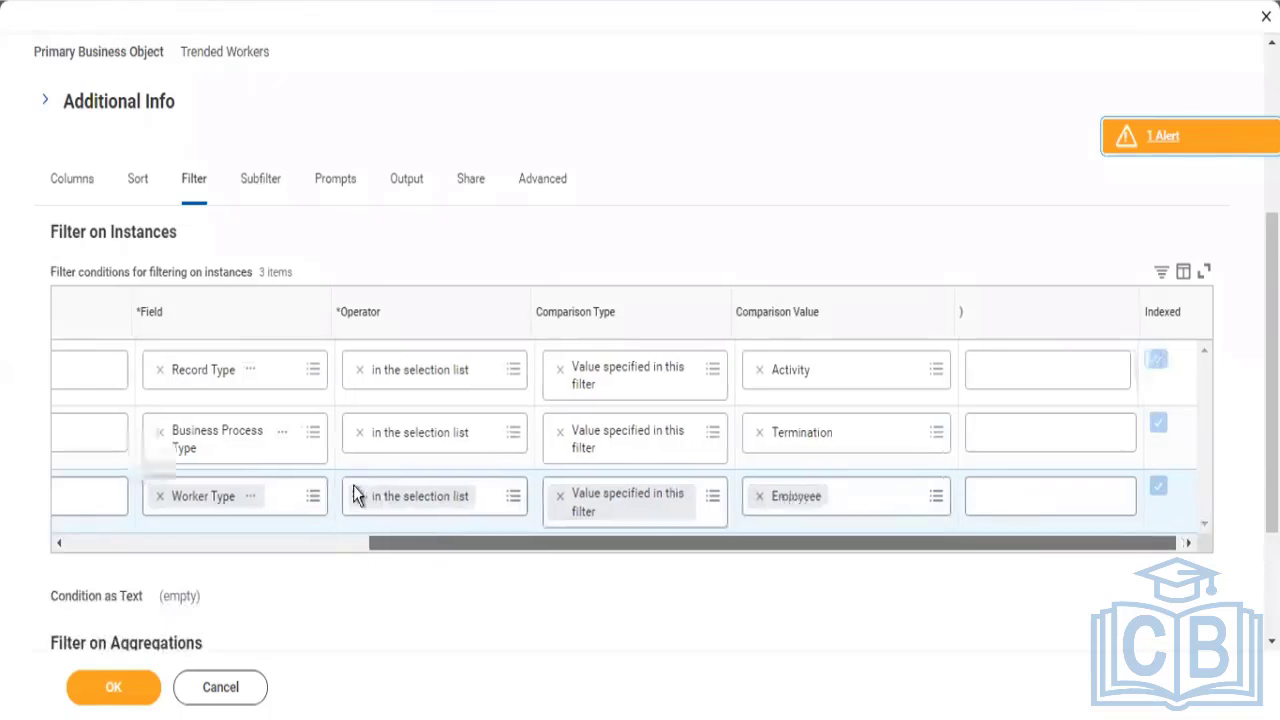
{"action": "scroll", "coordinate": [344, 483], "scroll_direction": "left", "scroll_amount": 1}
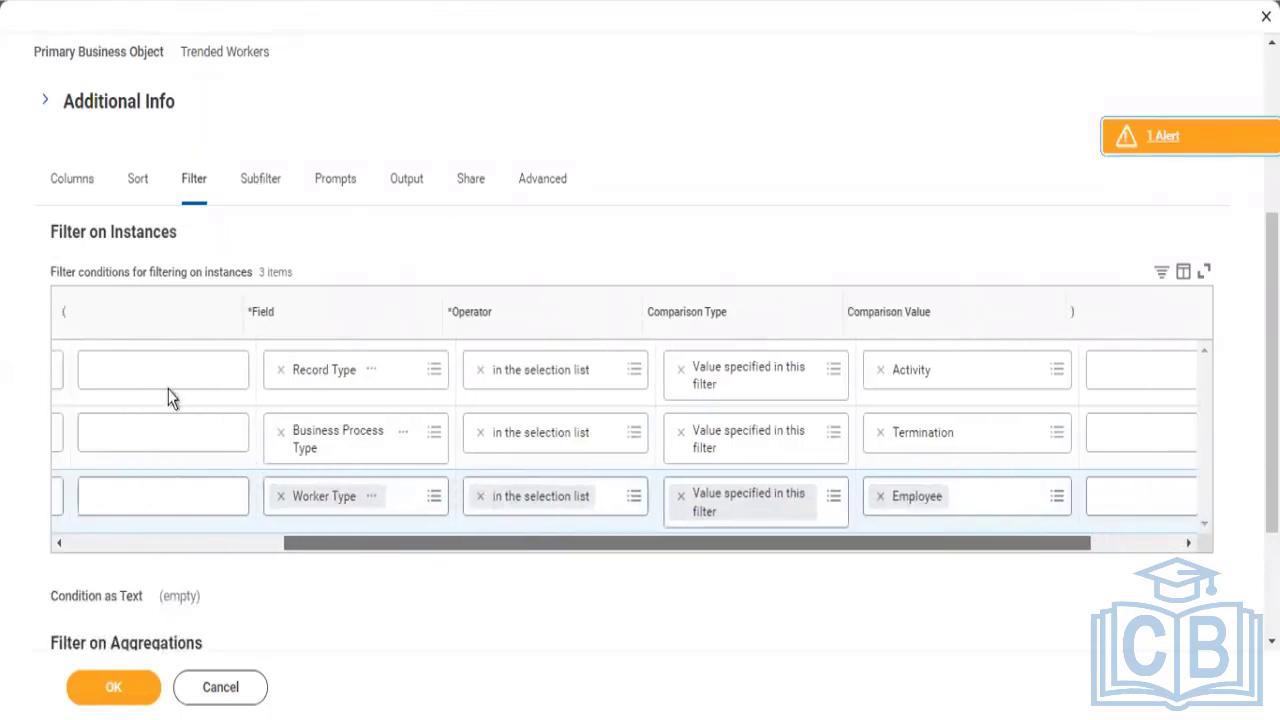
{"action": "scroll", "coordinate": [158, 380], "scroll_direction": "left", "scroll_amount": 5}
{"action": "scroll", "coordinate": [128, 356], "scroll_direction": "right", "scroll_amount": 7}
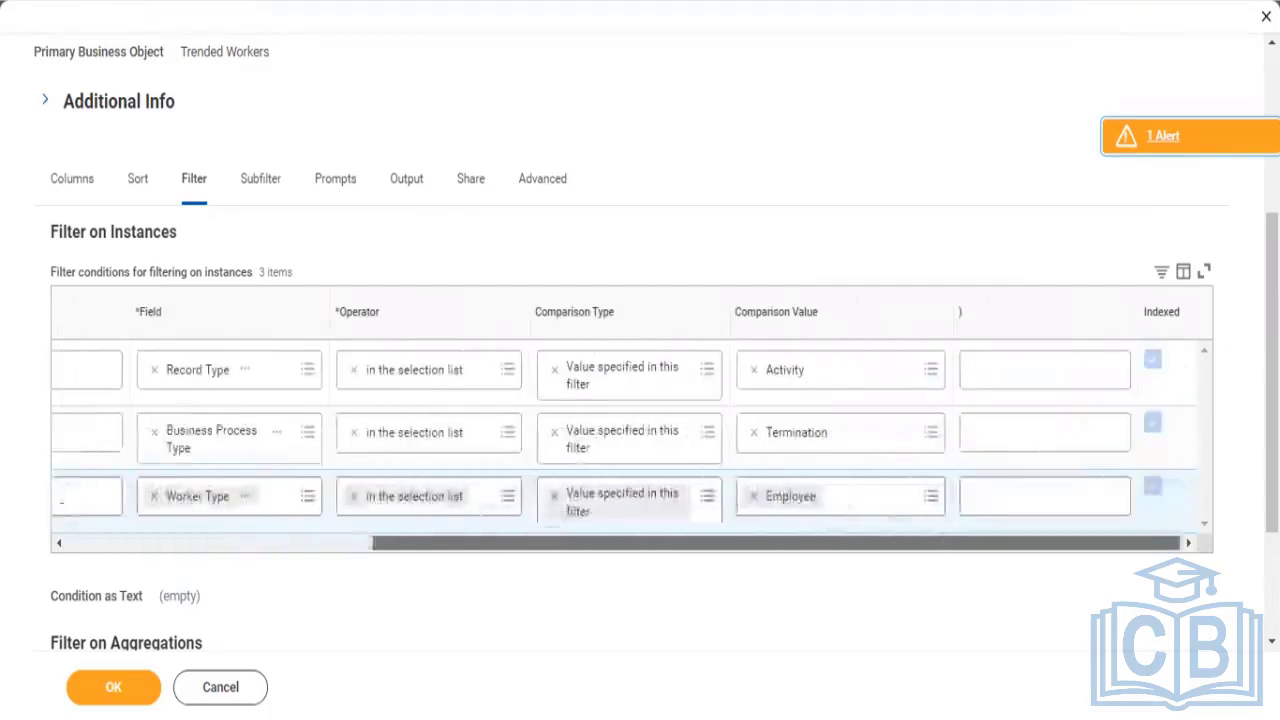
{"action": "left_click", "coordinate": [83, 549]}
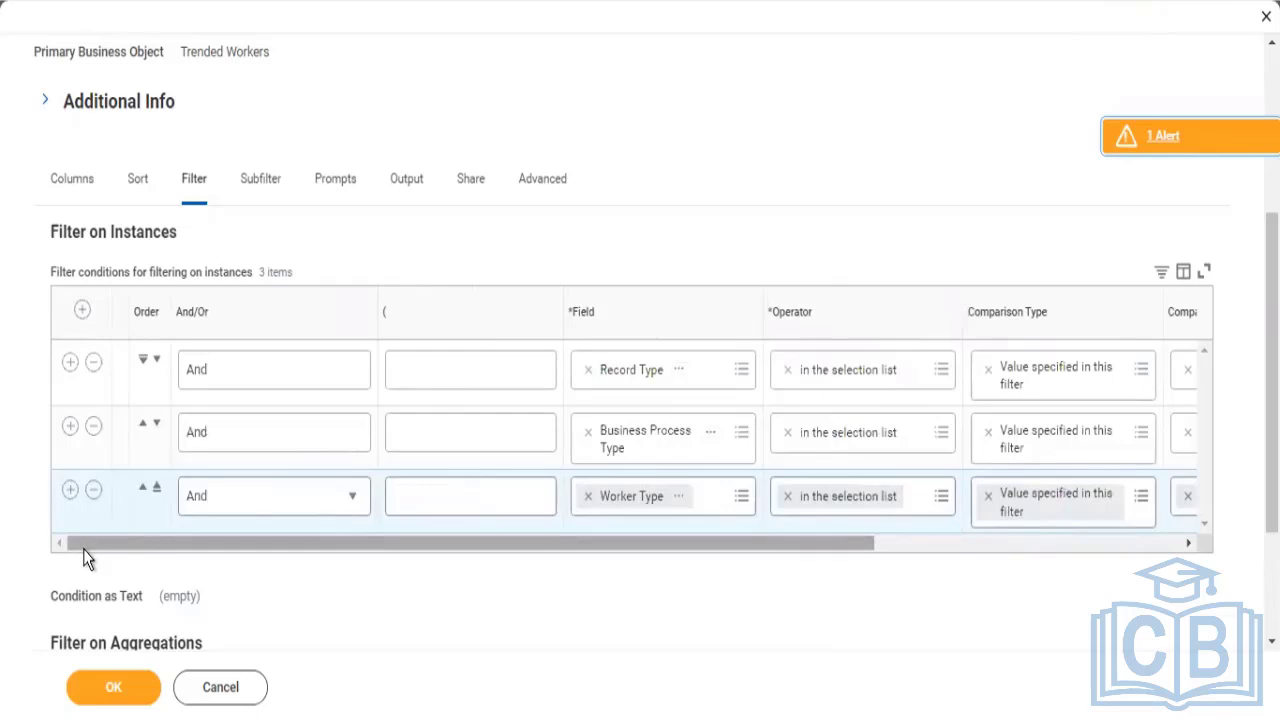
{"action": "left_click", "coordinate": [71, 490]}
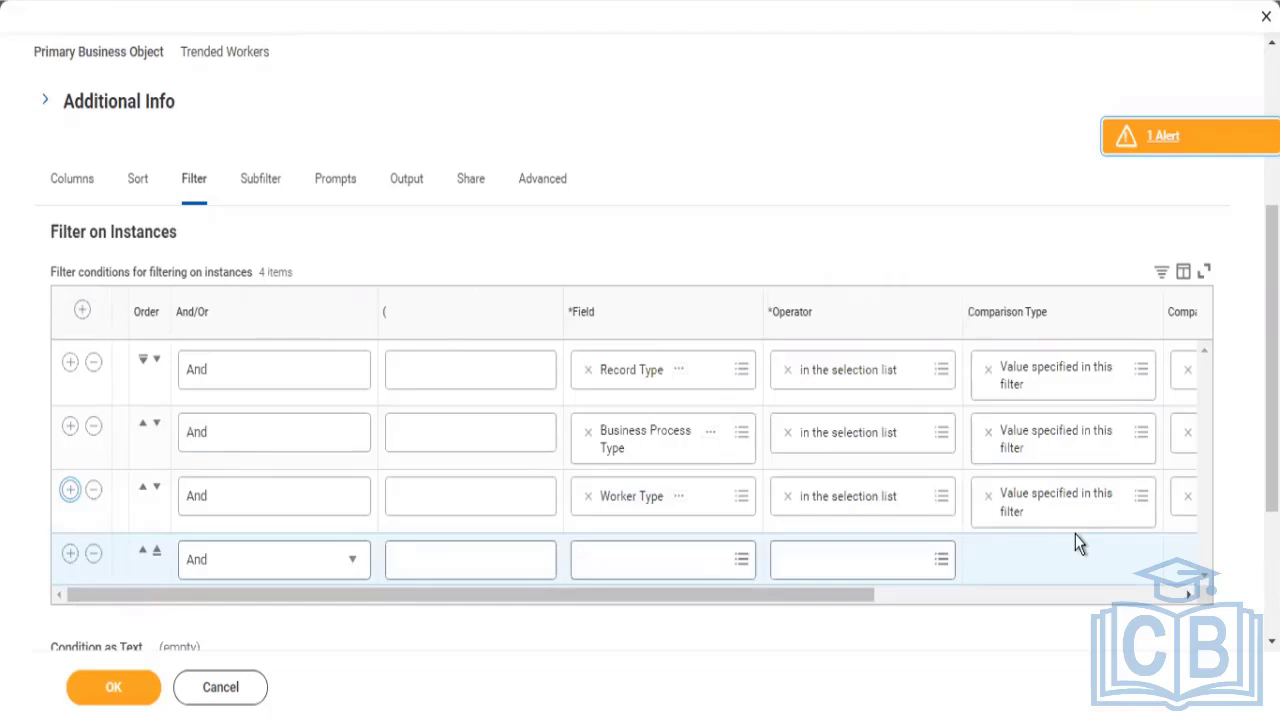
{"action": "left_click", "coordinate": [687, 578]}
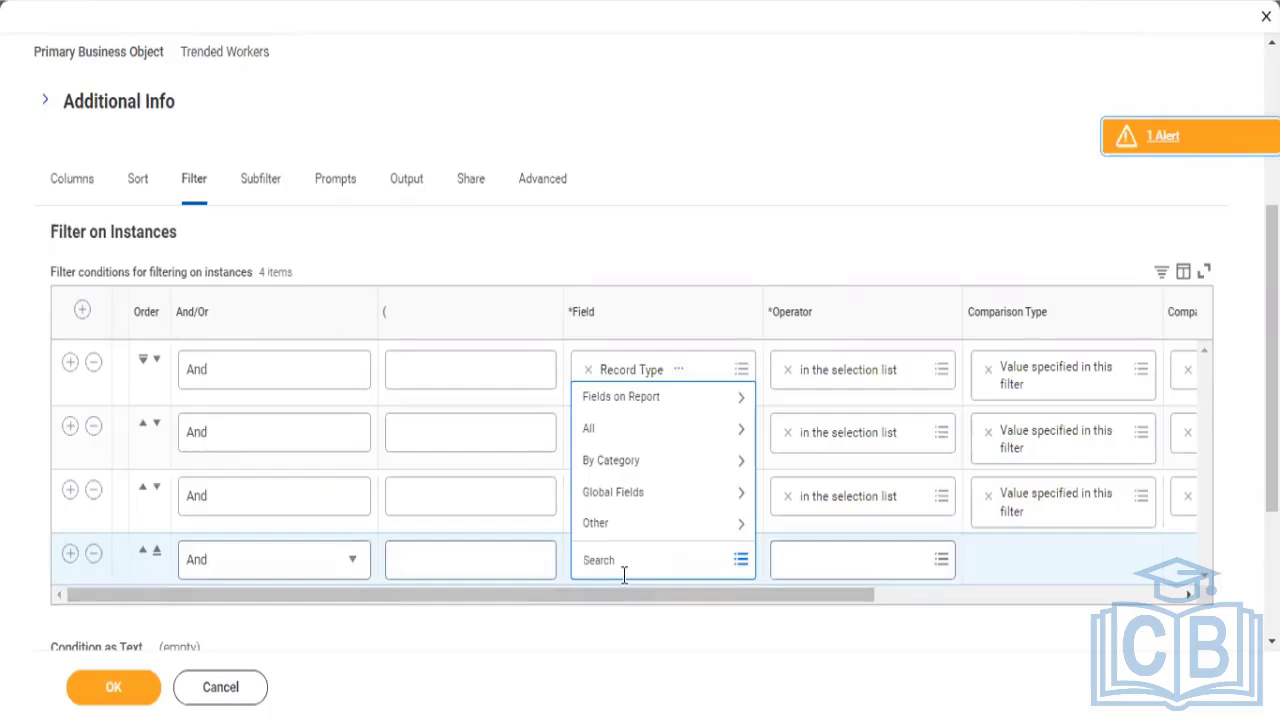
{"action": "type", "text": "Record"}
{"action": "type", "text": "Date"}
{"action": "key", "text": "Return"}
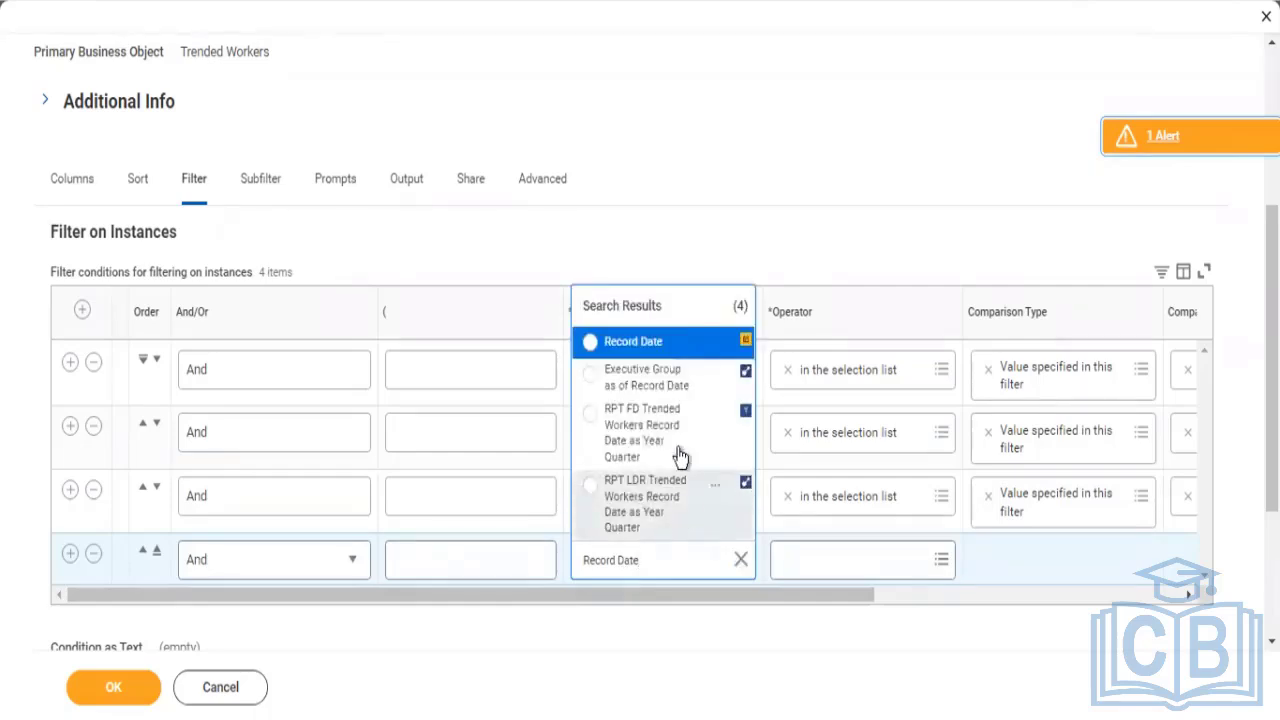
{"action": "left_click", "coordinate": [634, 341]}
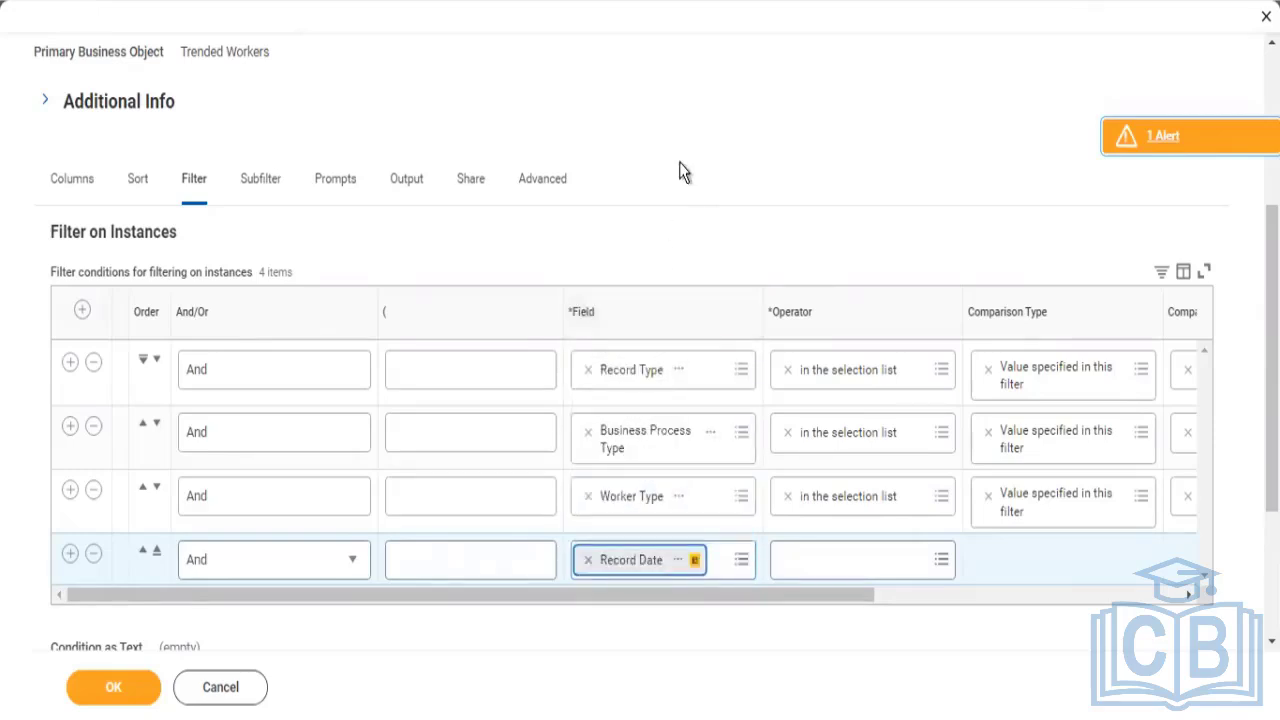
Step: Set the Record Date condition's operator to "greater than or equal to"
{"action": "left_click", "coordinate": [843, 562]}
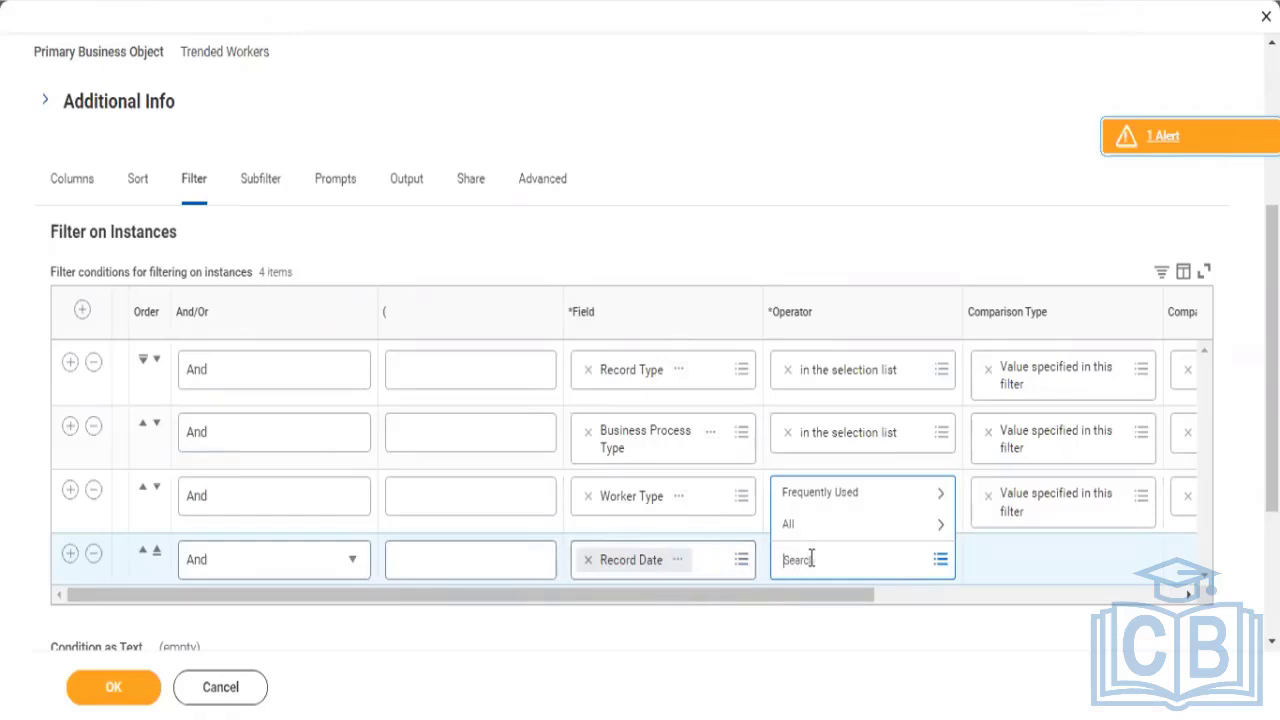
{"action": "left_click", "coordinate": [828, 491]}
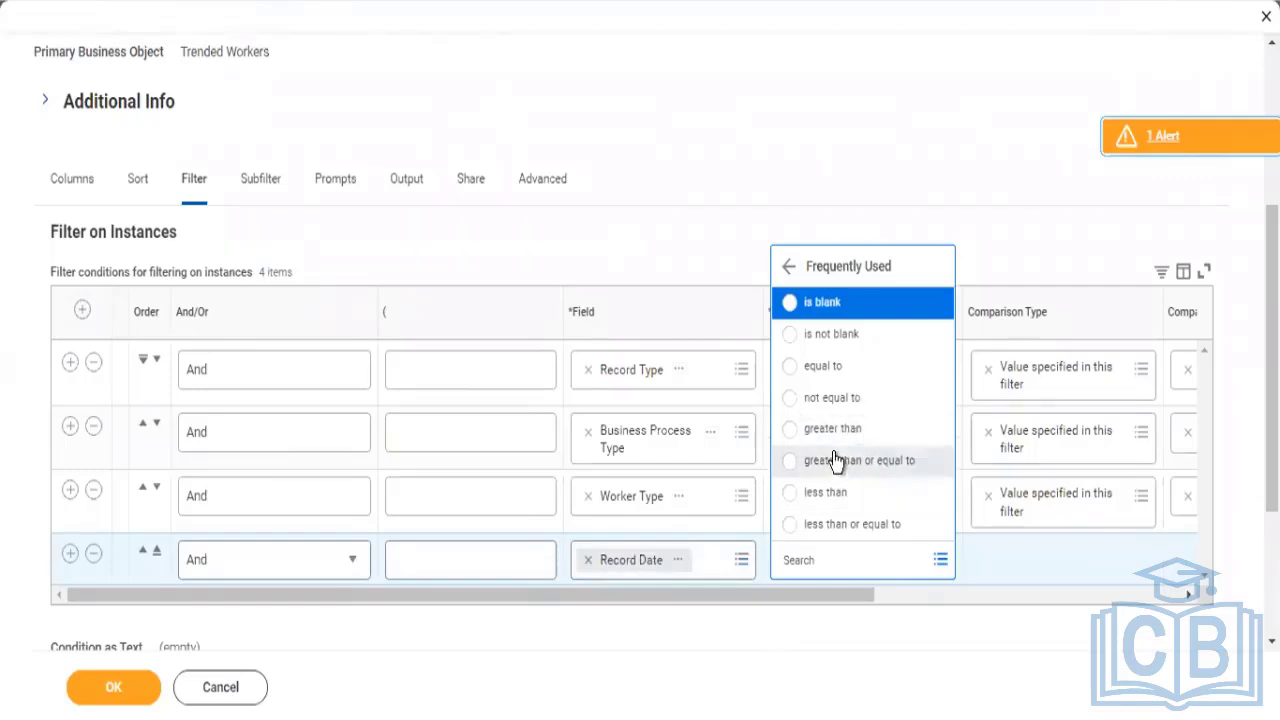
{"action": "left_click", "coordinate": [836, 460]}
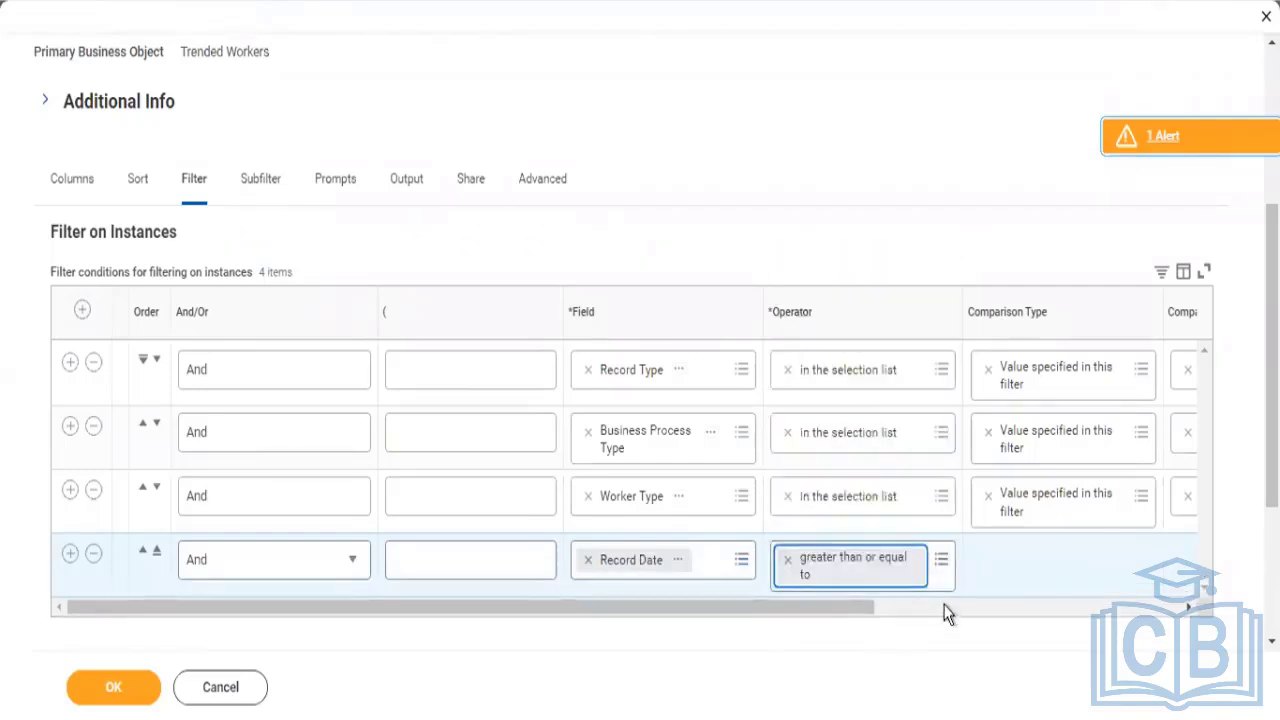
Step: Set the Record Date condition's comparison type to "Value from another field" and its comparison value to Today
{"action": "left_click", "coordinate": [923, 606]}
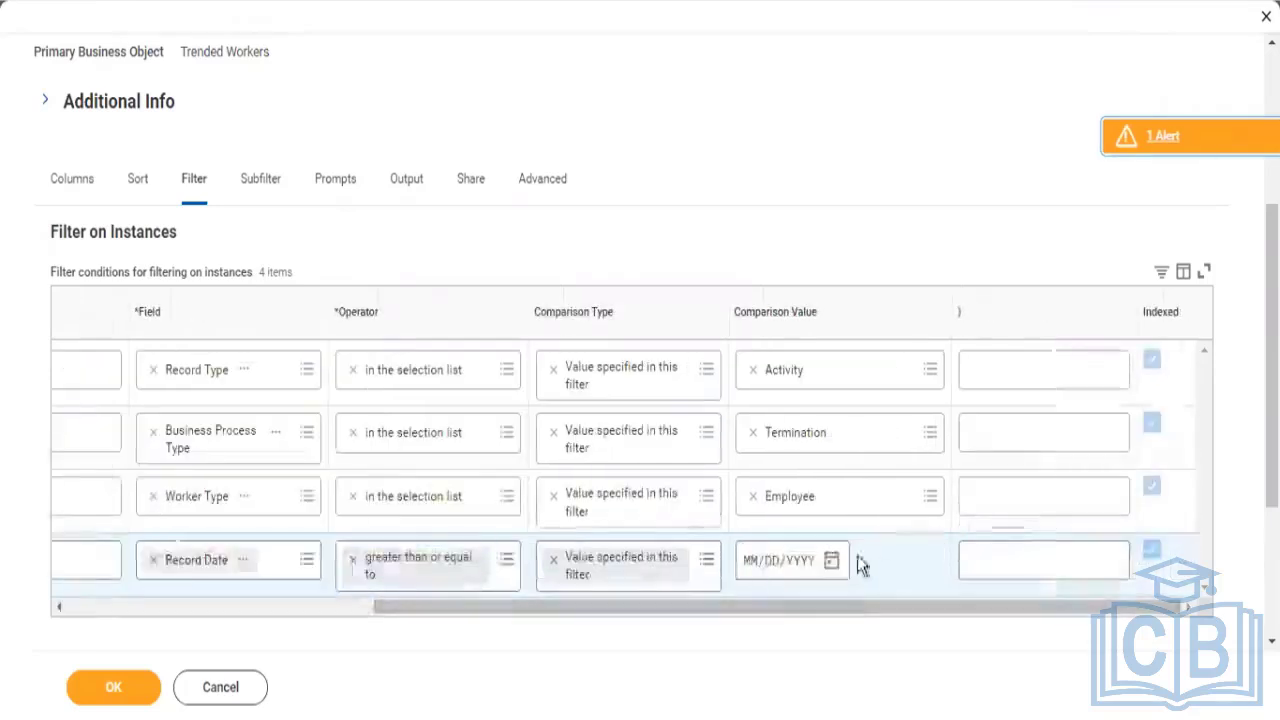
{"action": "left_click", "coordinate": [550, 561]}
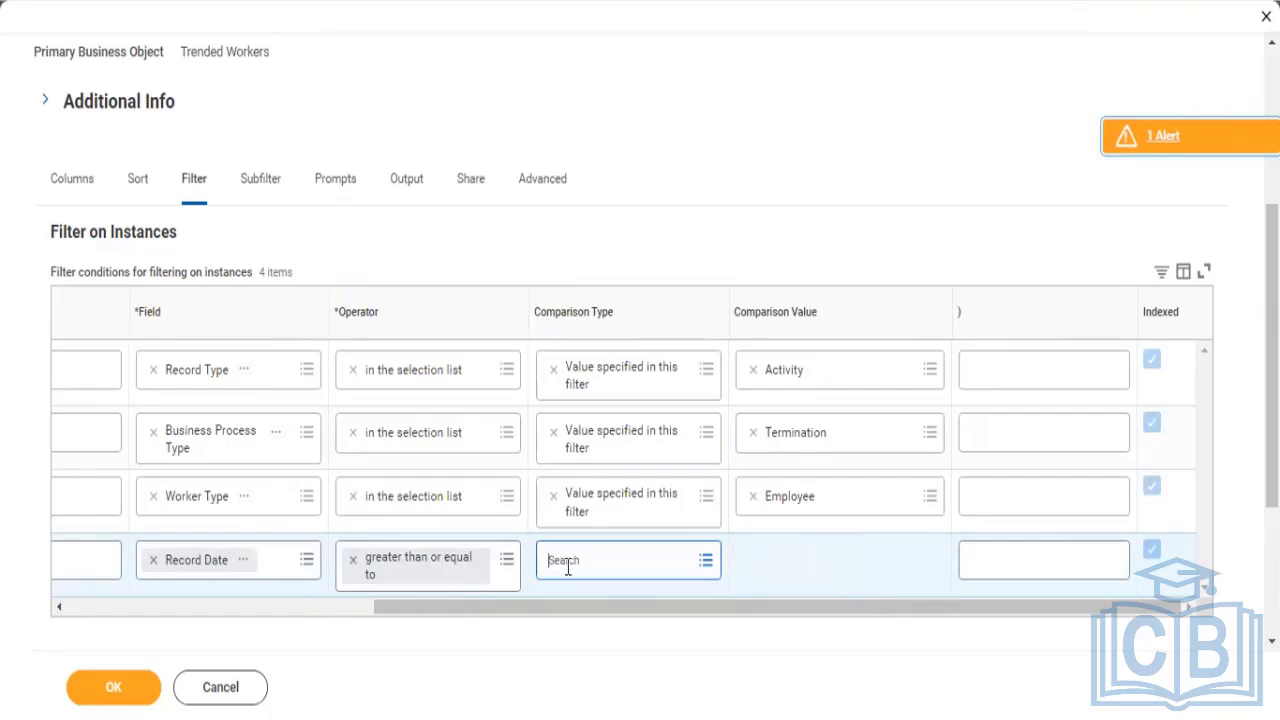
{"action": "left_click", "coordinate": [567, 566]}
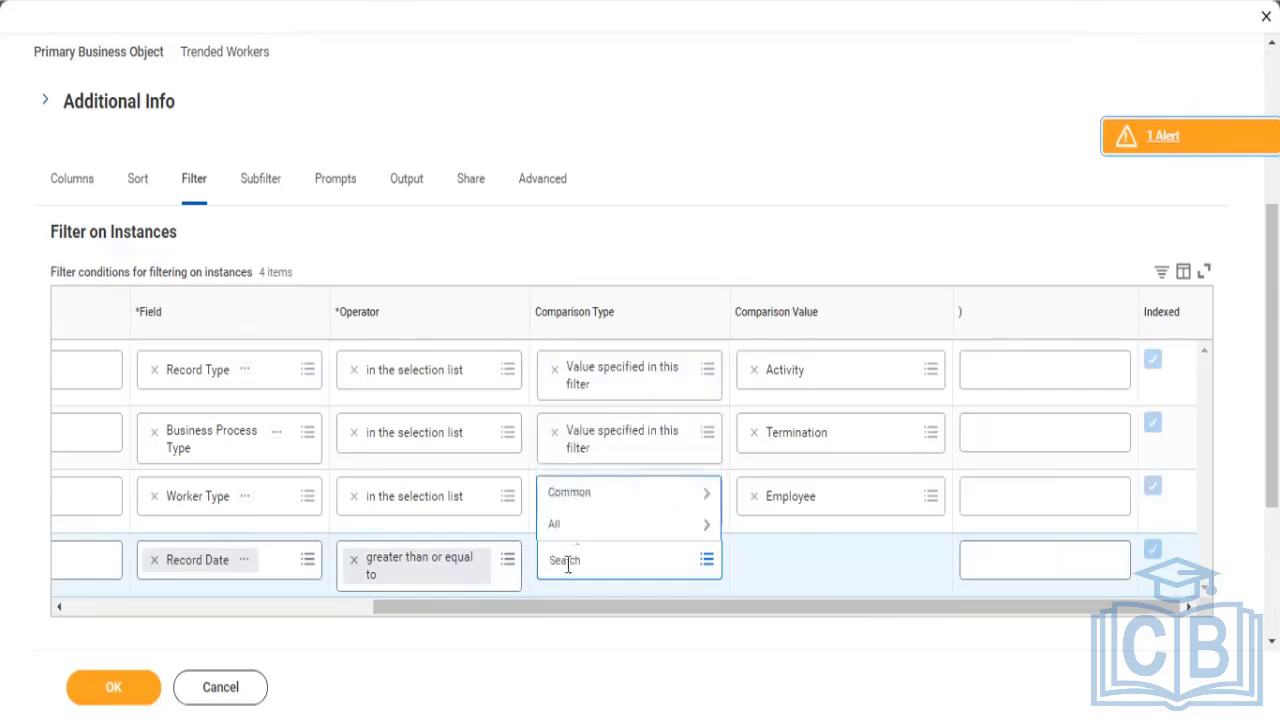
{"action": "left_click", "coordinate": [582, 499]}
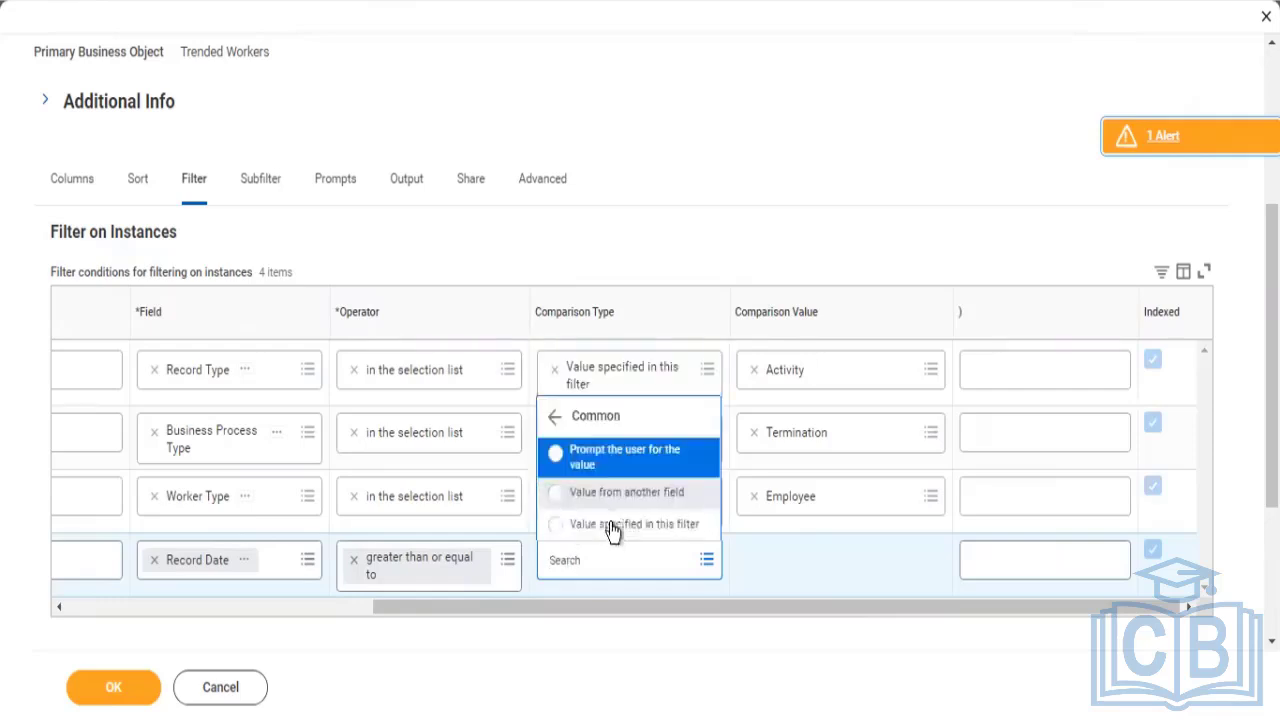
{"action": "left_click", "coordinate": [612, 497]}
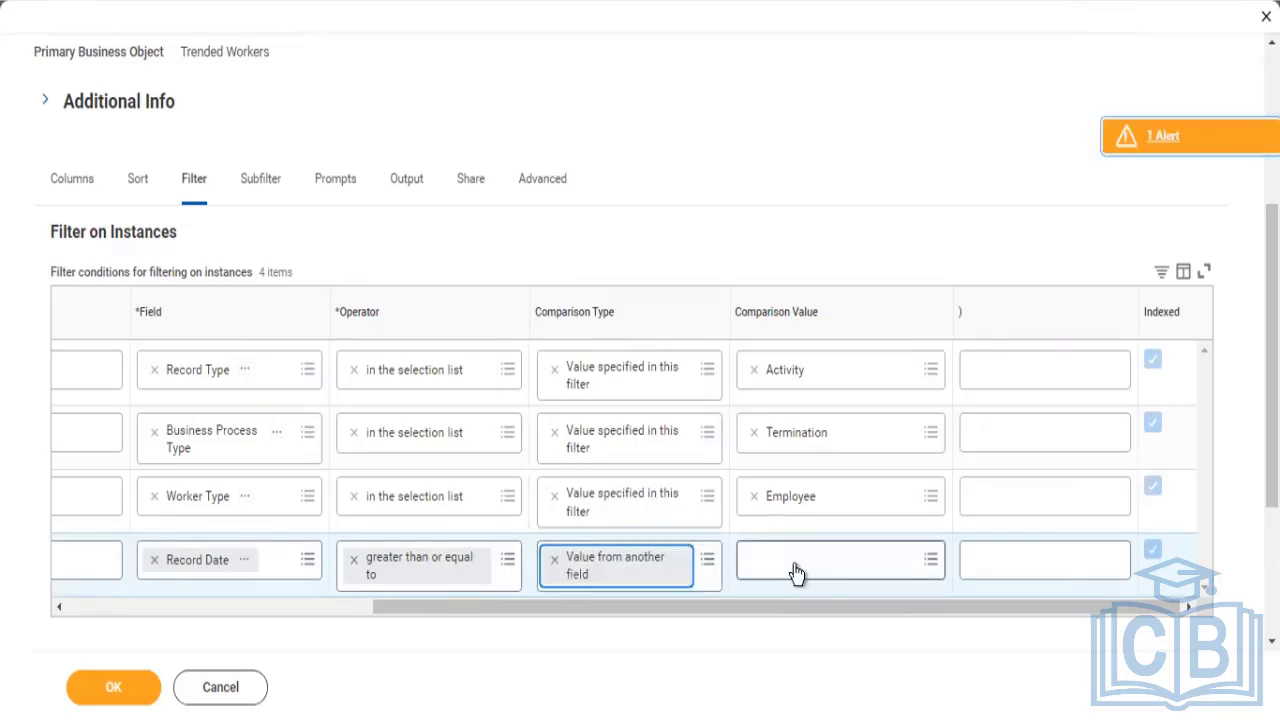
{"action": "left_click", "coordinate": [795, 566]}
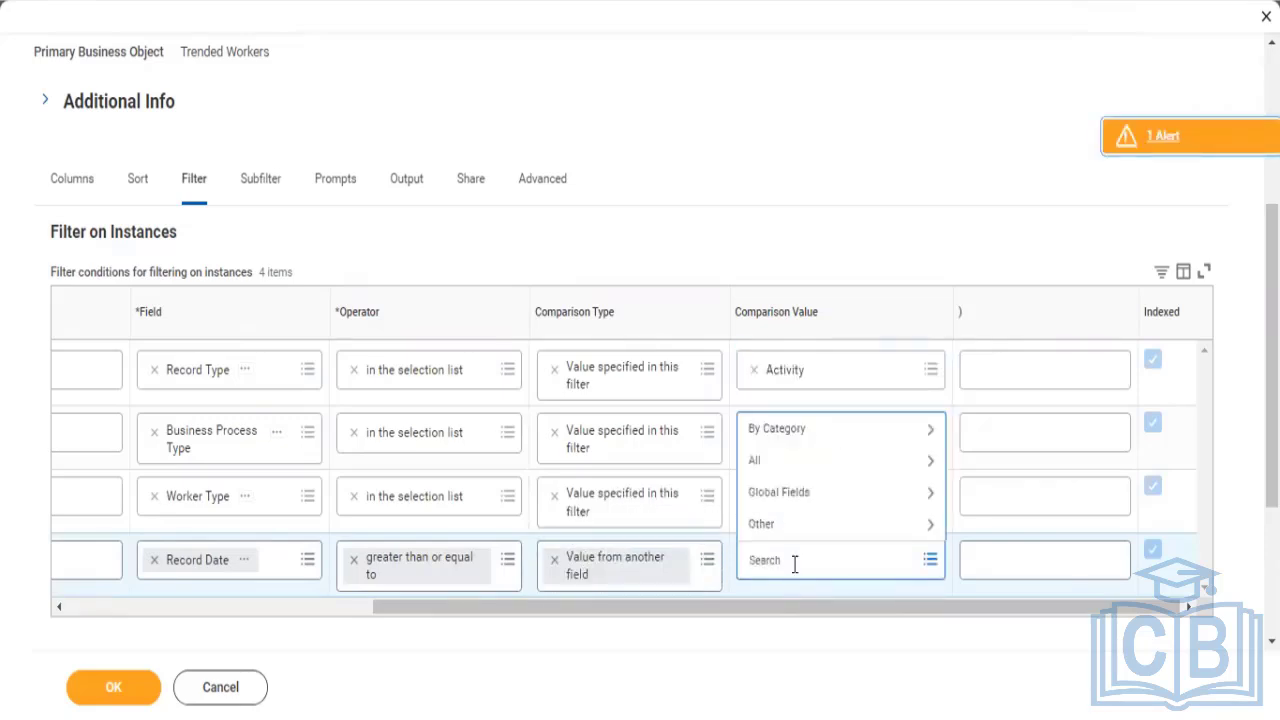
{"action": "type", "text": "today"}
{"action": "key", "text": "Return"}
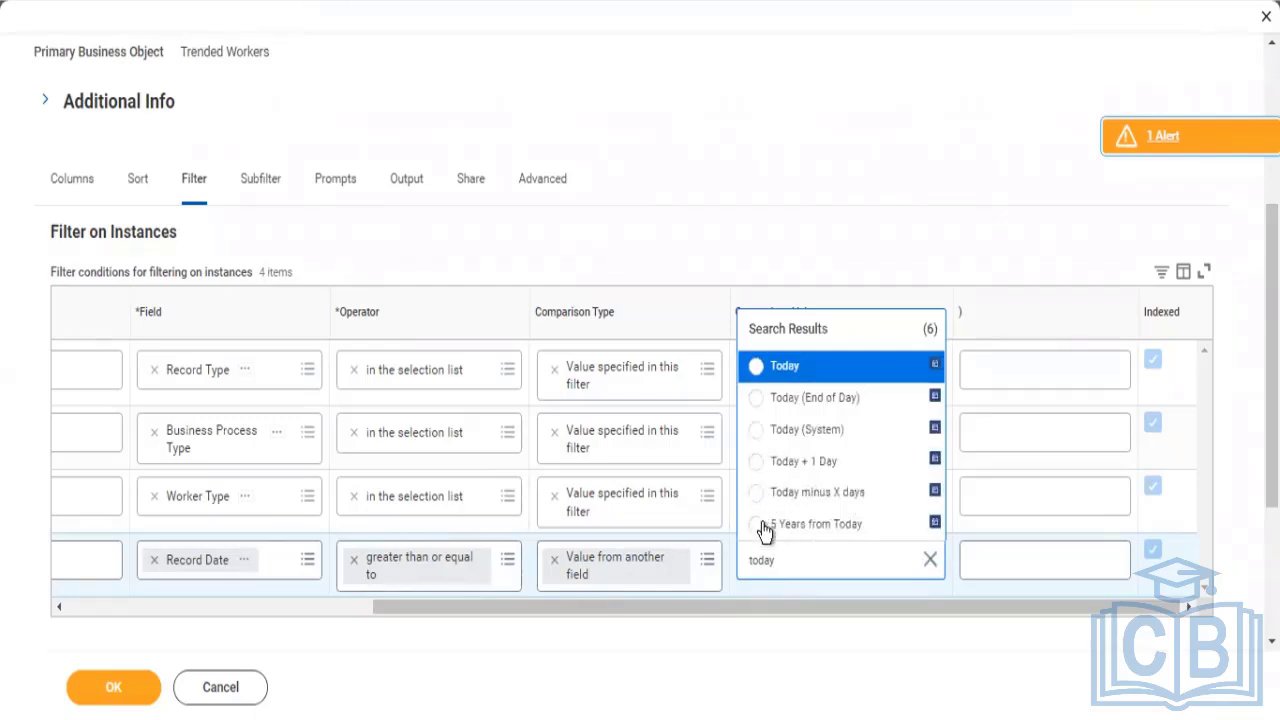
{"action": "left_click", "coordinate": [785, 372]}
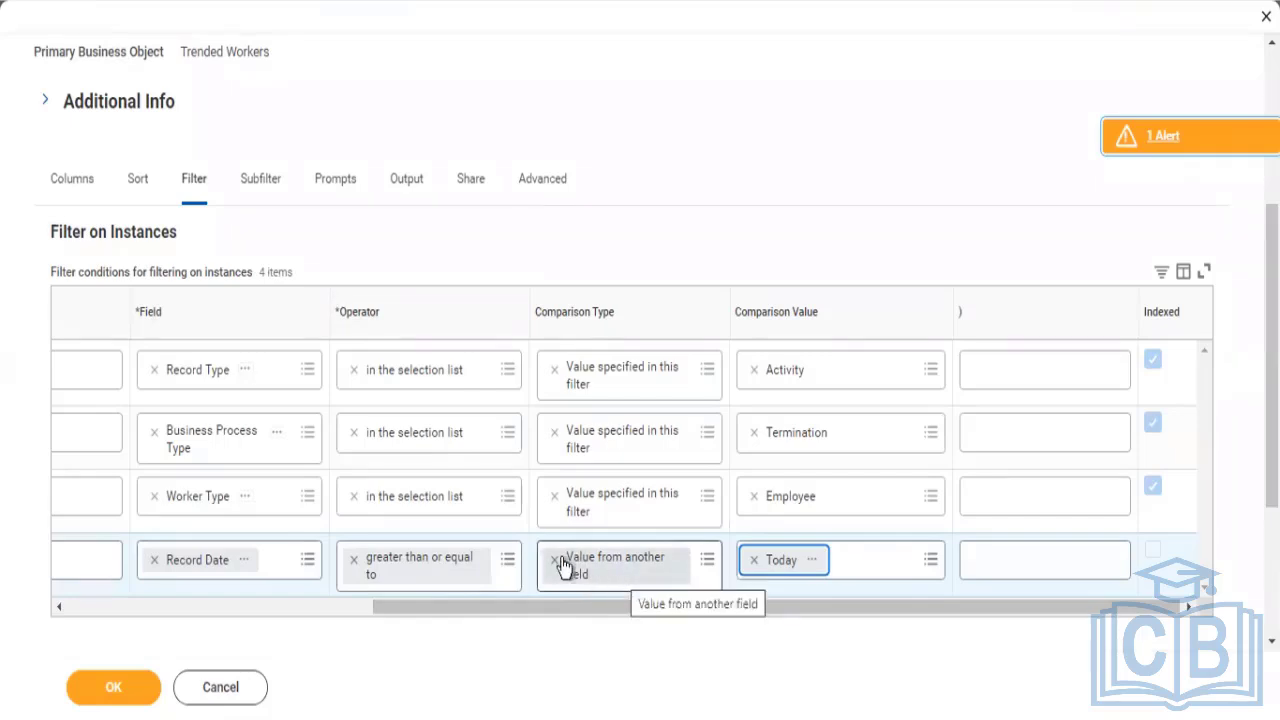
Step: Add a row to the report's prompt defaults and populate the undefined prompt defaults
{"action": "left_click", "coordinate": [338, 194]}
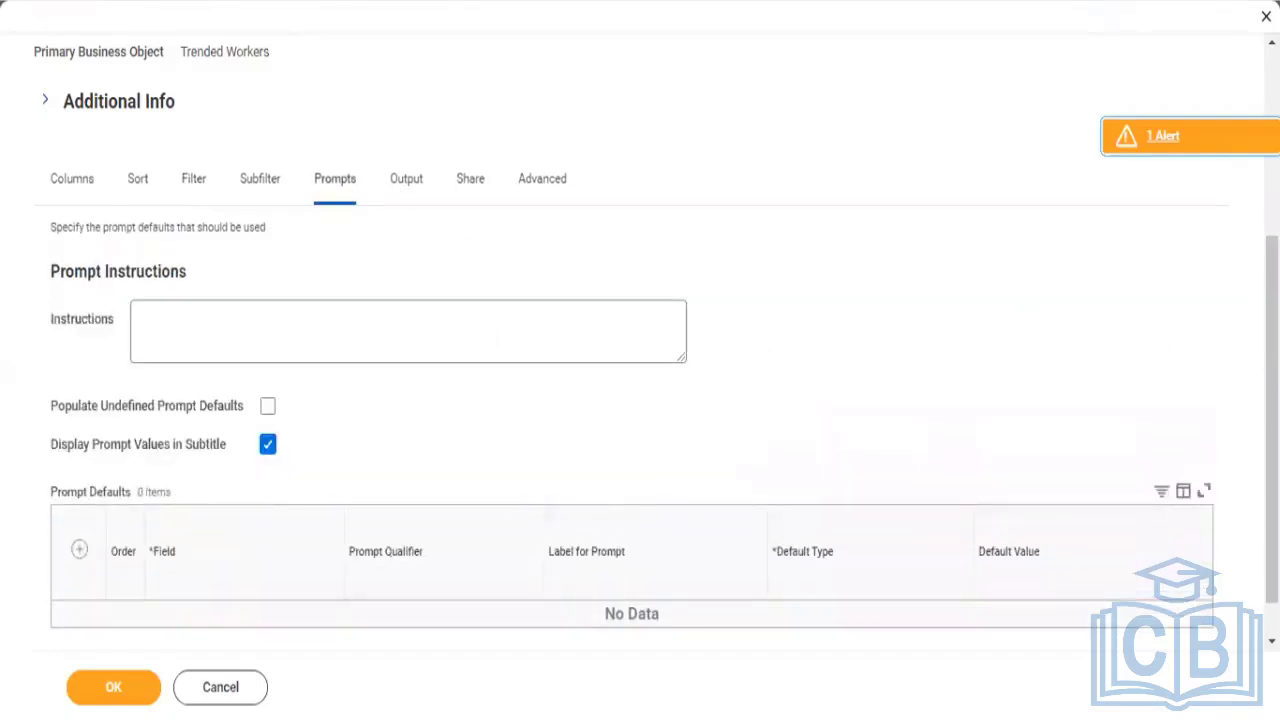
{"action": "scroll", "coordinate": [886, 420], "scroll_direction": "down", "scroll_amount": 1}
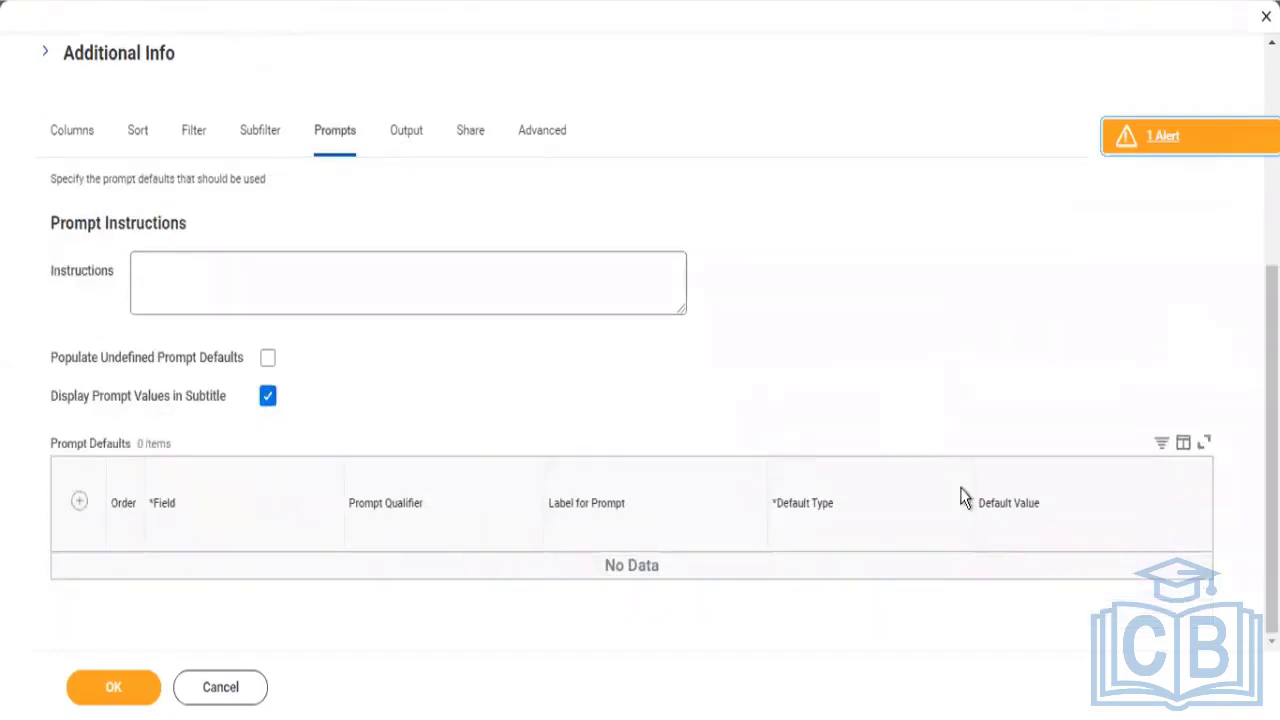
{"action": "left_click", "coordinate": [79, 502]}
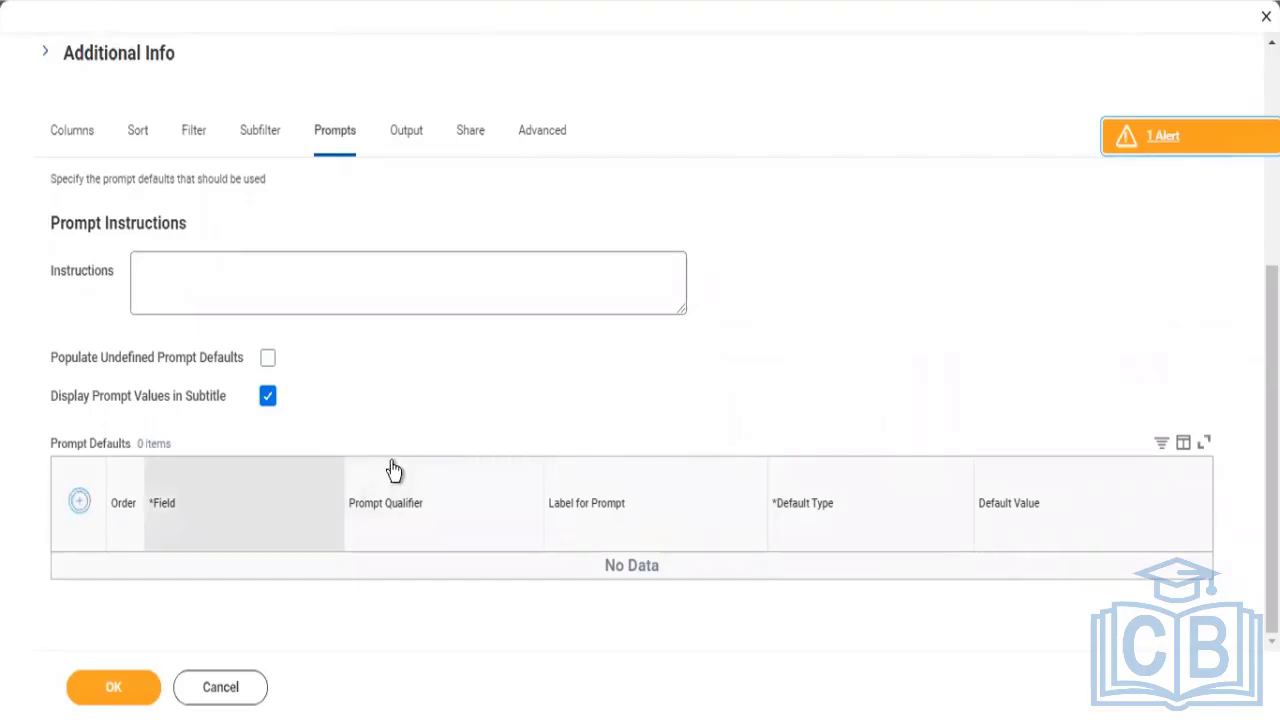
{"action": "left_click", "coordinate": [267, 365]}
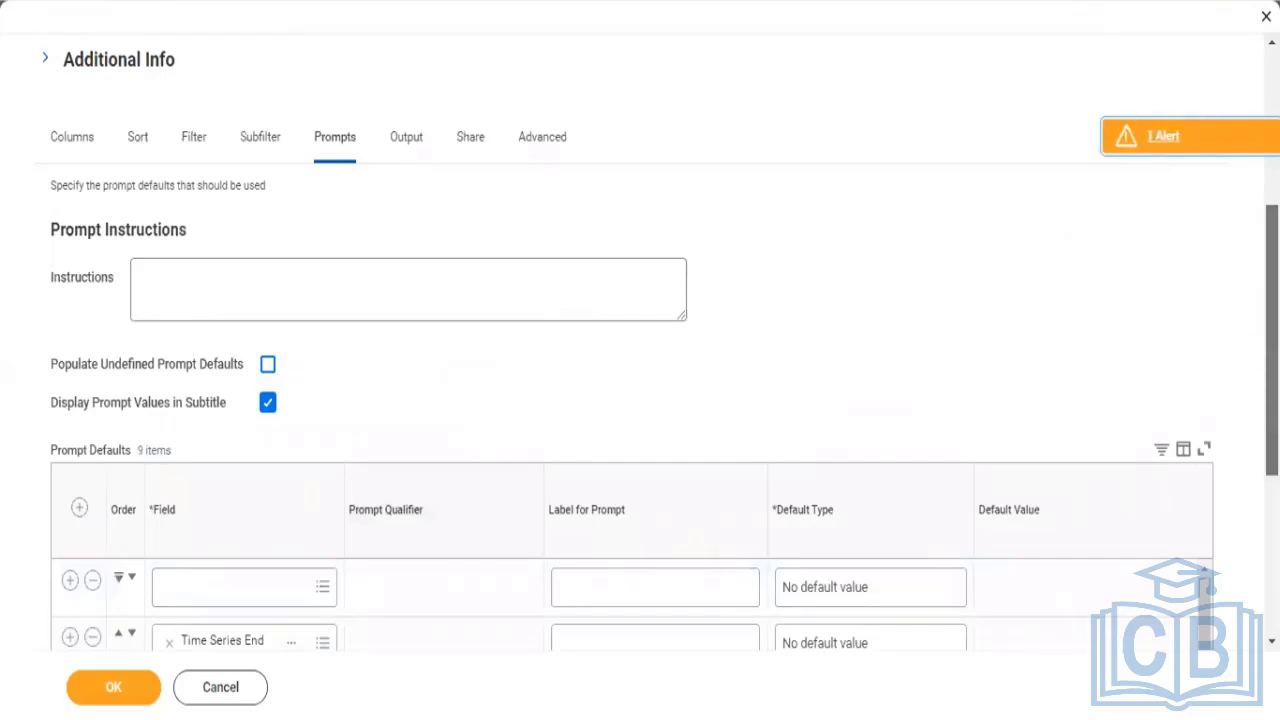
Step: Remove the row with an empty field from the prompt defaults
{"action": "scroll", "coordinate": [1204, 417], "scroll_direction": "down", "scroll_amount": 2}
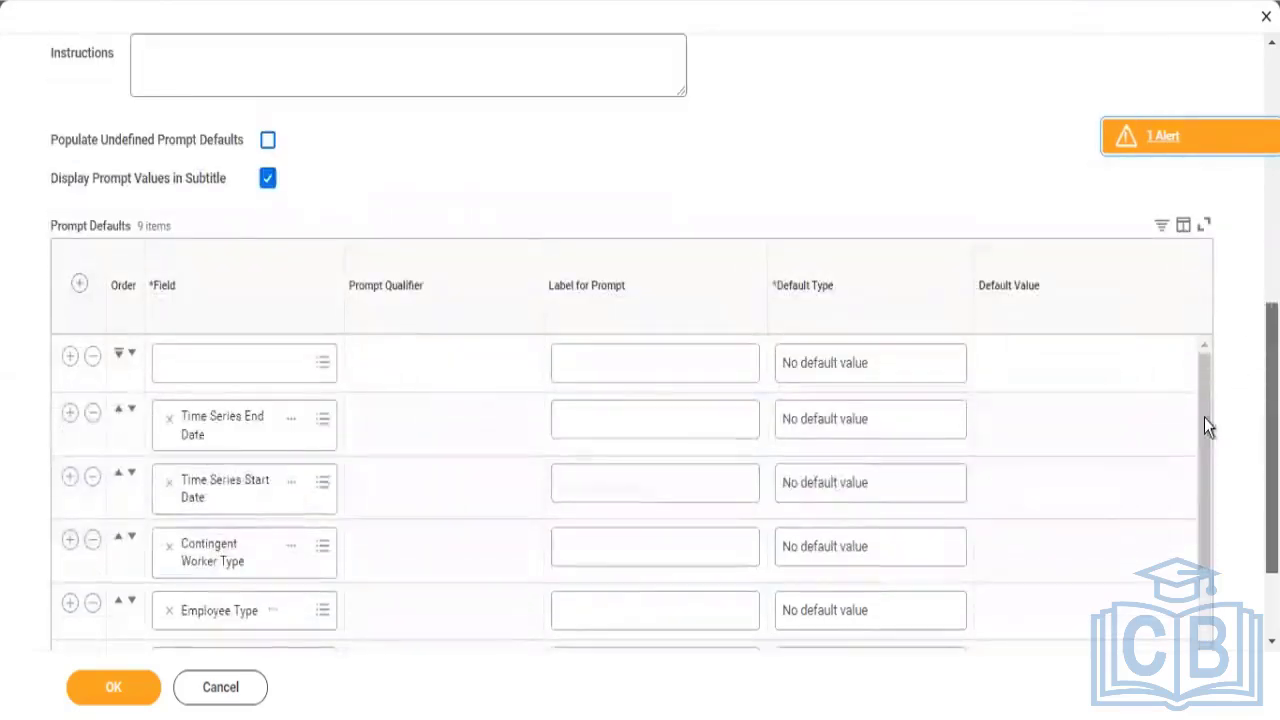
{"action": "scroll", "coordinate": [1204, 417], "scroll_direction": "down", "scroll_amount": 2}
{"action": "scroll", "coordinate": [1200, 486], "scroll_direction": "down", "scroll_amount": 2}
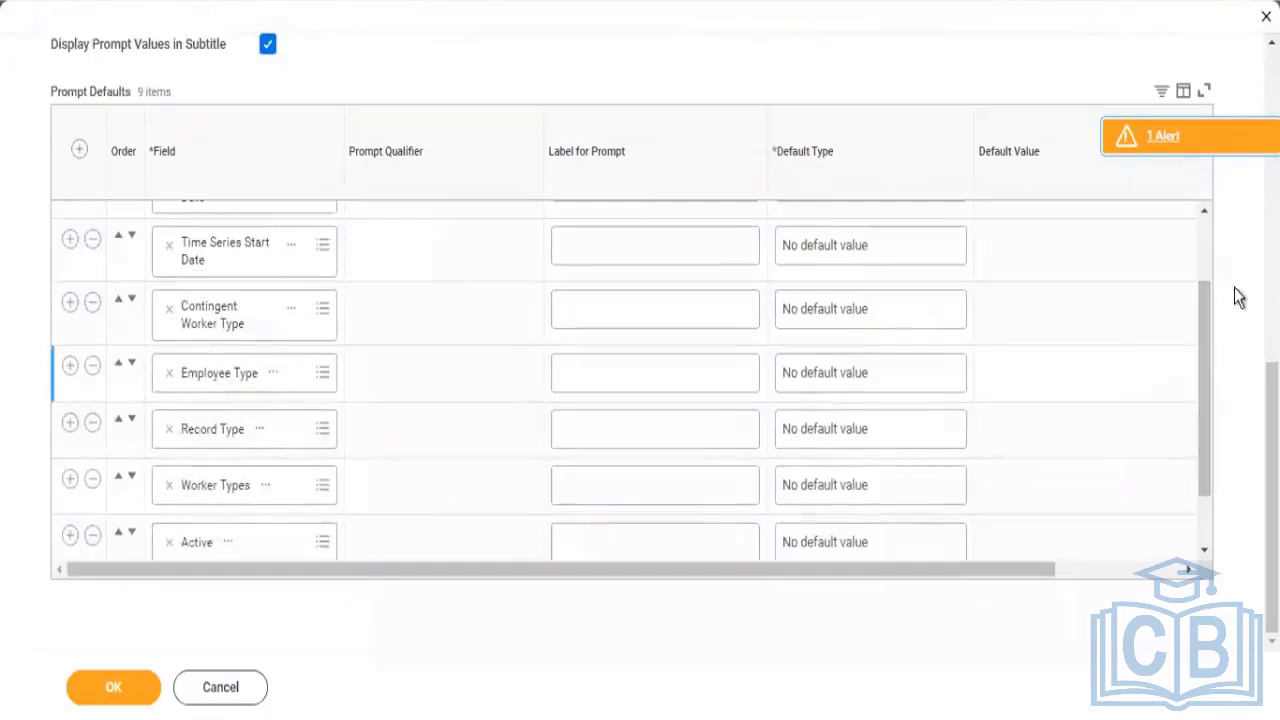
{"action": "scroll", "coordinate": [1204, 250], "scroll_direction": "up", "scroll_amount": 2}
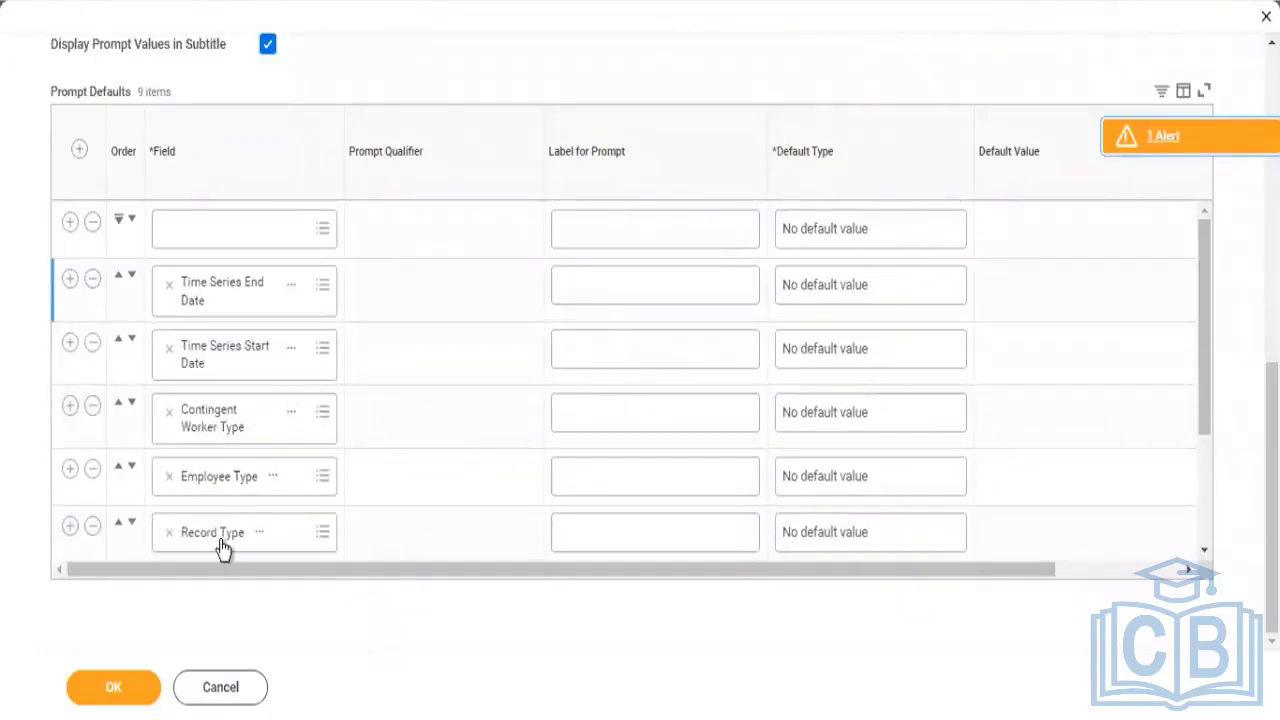
{"action": "left_click", "coordinate": [92, 224]}
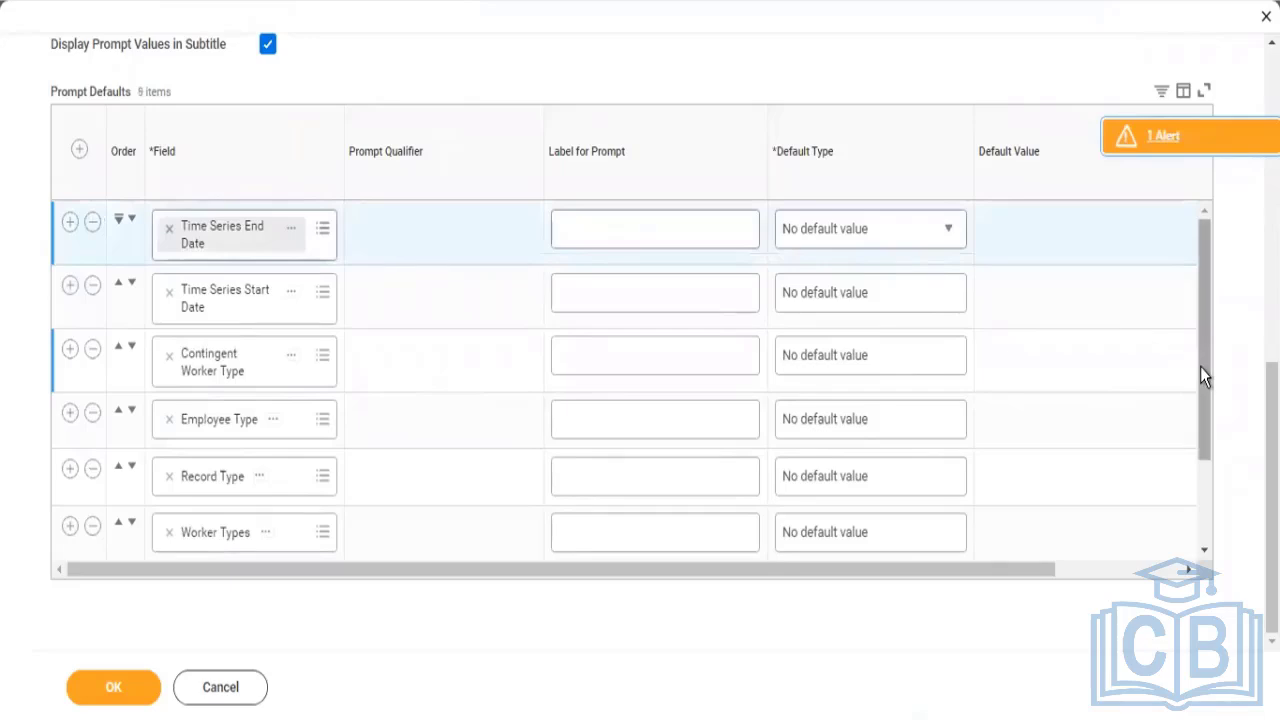
Step: Review the prompt defaults and move Time Series Start Date above Time Series End Date
{"action": "left_click_drag", "start_coordinate": [1200, 367], "coordinate": [1196, 472]}
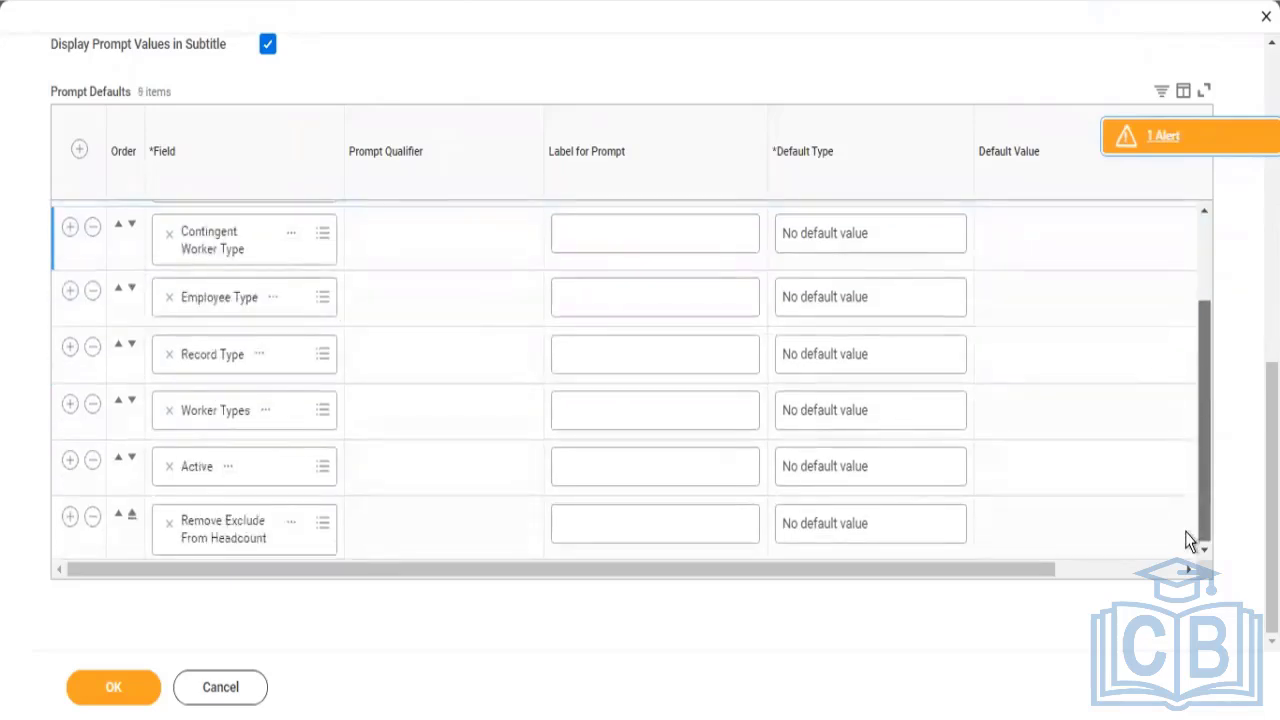
{"action": "left_click_drag", "start_coordinate": [1197, 335], "coordinate": [1187, 246]}
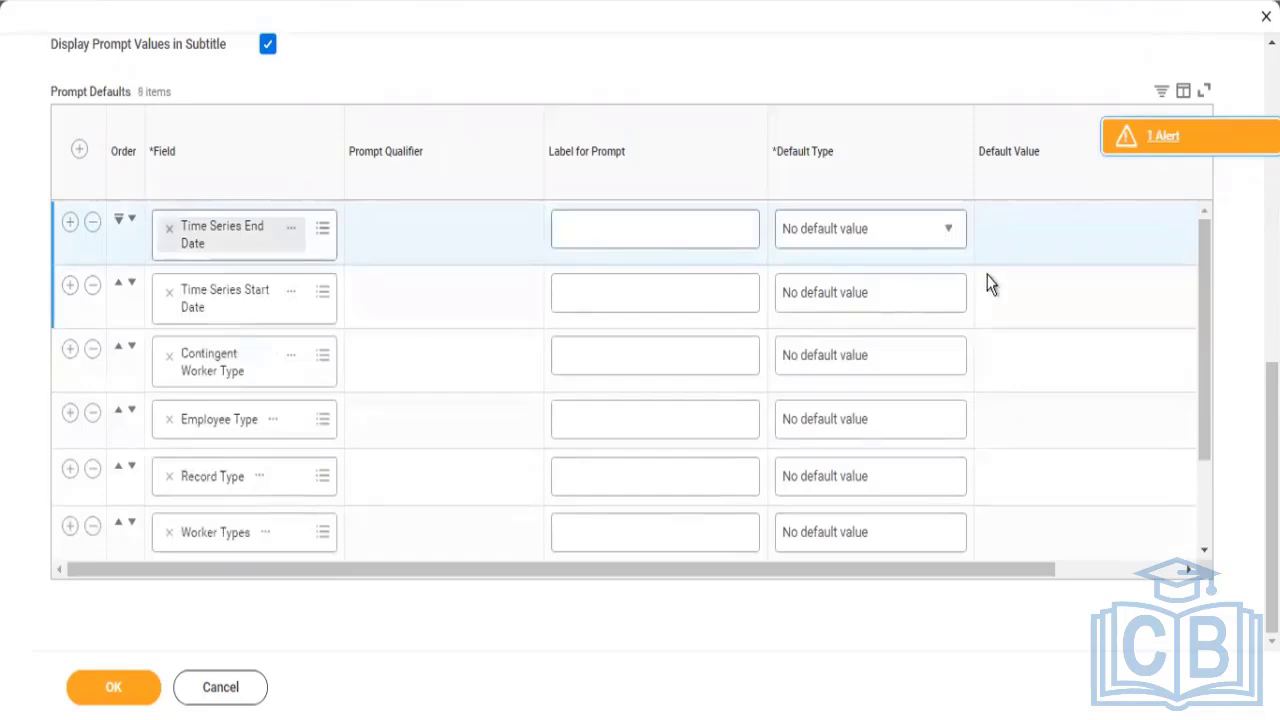
{"action": "left_click", "coordinate": [1140, 572]}
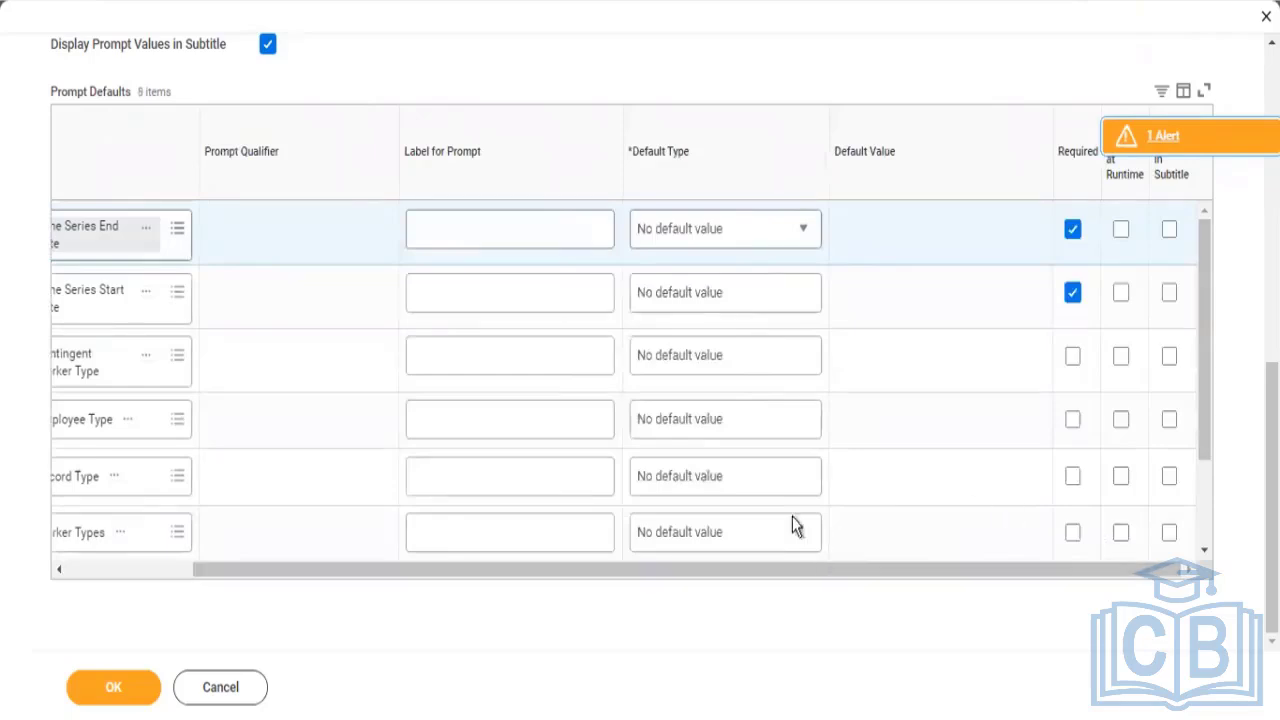
{"action": "left_click", "coordinate": [130, 567]}
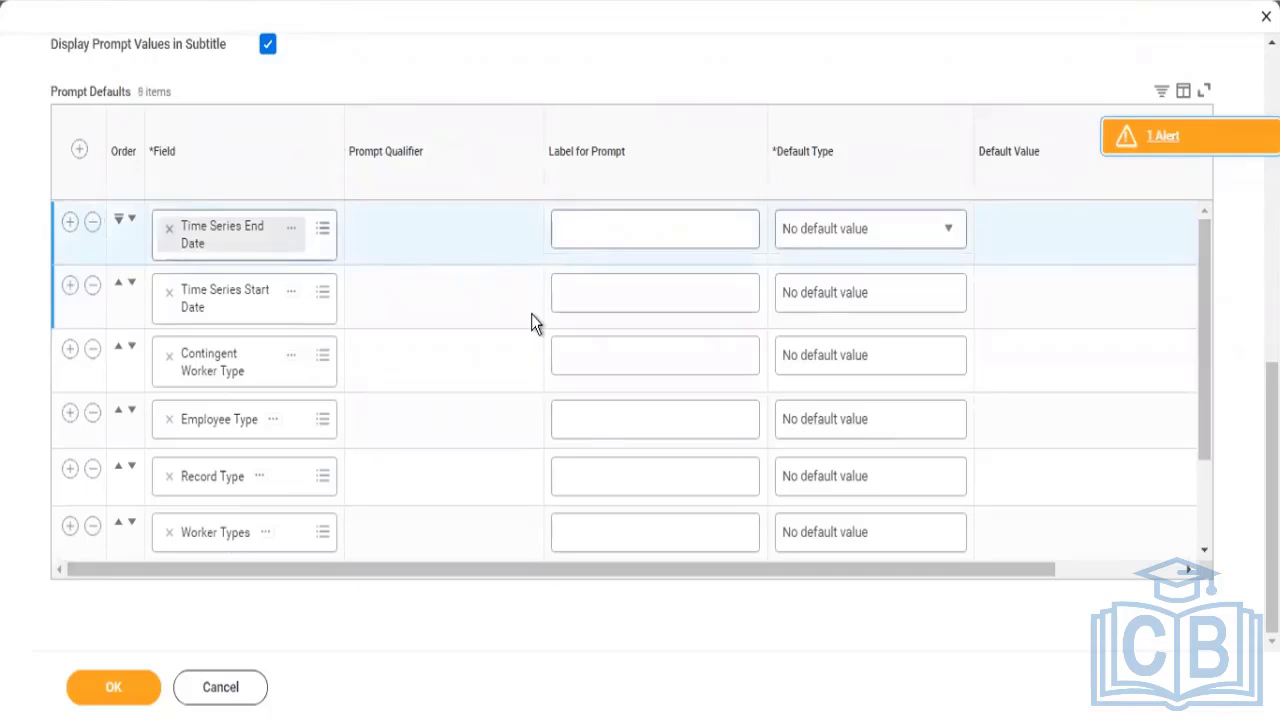
{"action": "left_click", "coordinate": [119, 286]}
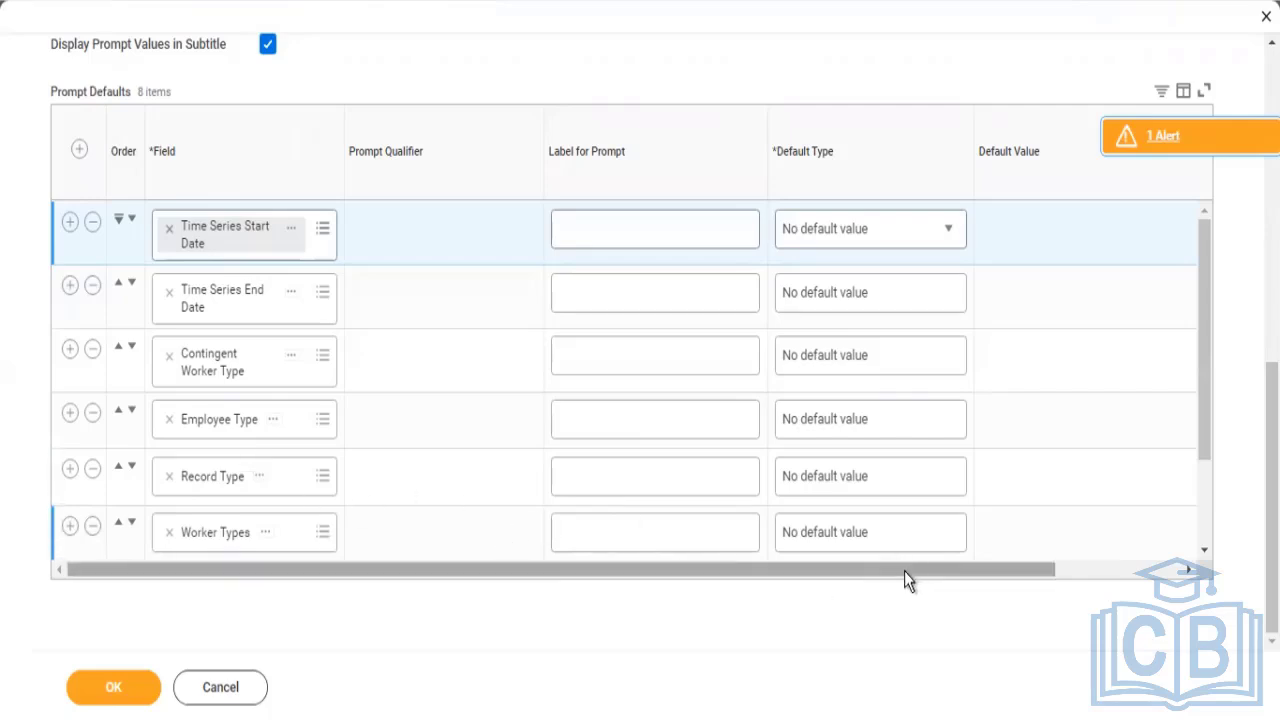
Step: Set the default type of the Remove Exclude From Headcount and Active prompts to "Specify default value"
{"action": "left_click", "coordinate": [861, 427]}
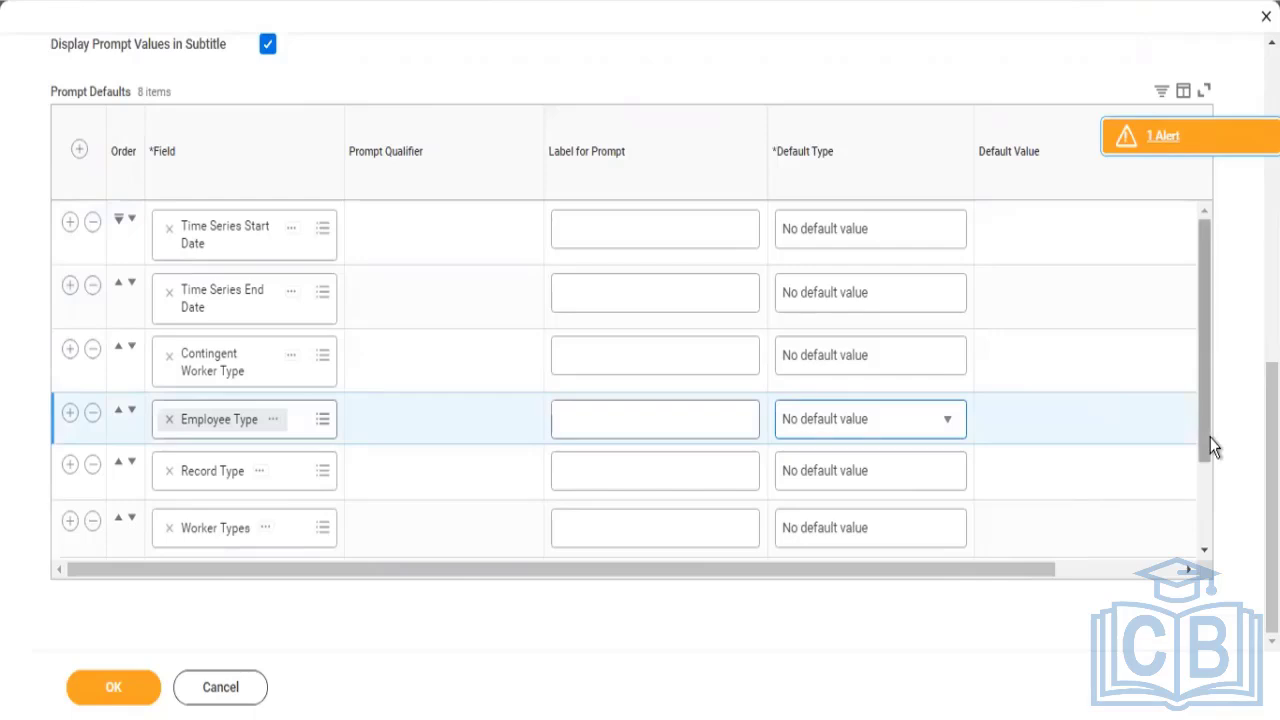
{"action": "left_click_drag", "start_coordinate": [1206, 443], "coordinate": [1200, 549]}
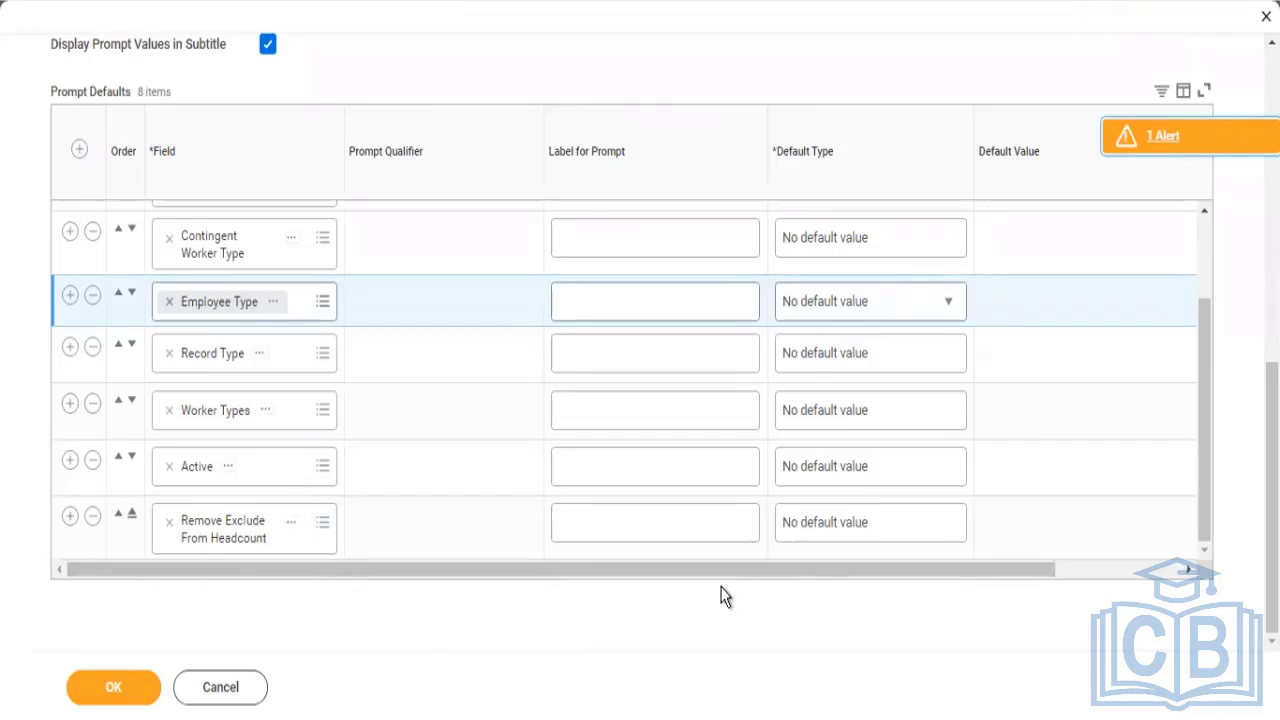
{"action": "left_click", "coordinate": [833, 523]}
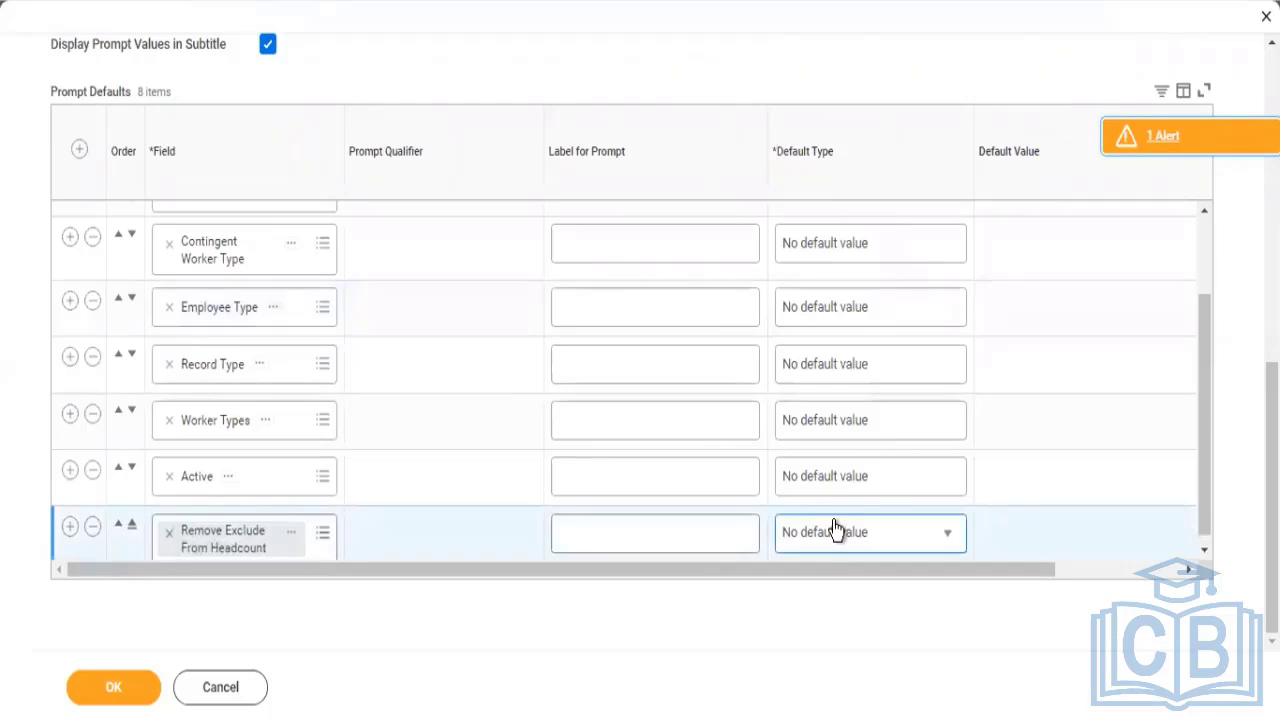
{"action": "left_click", "coordinate": [836, 529]}
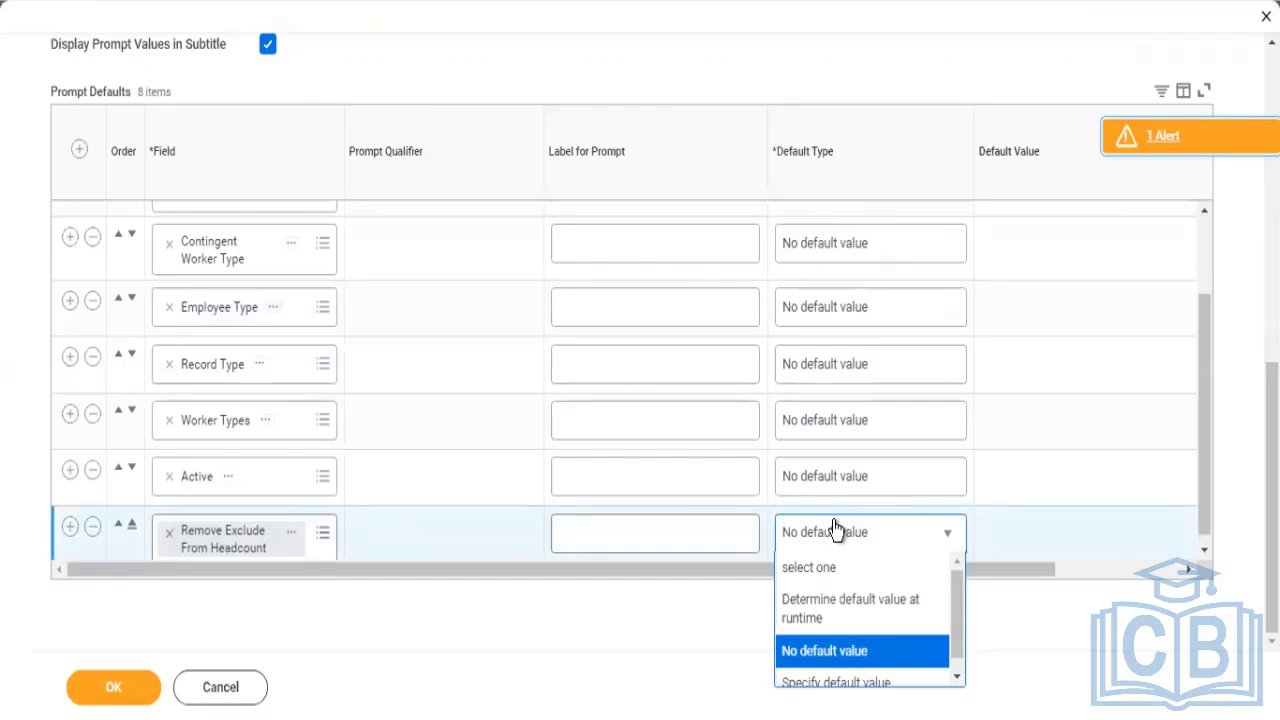
{"action": "left_click", "coordinate": [846, 686]}
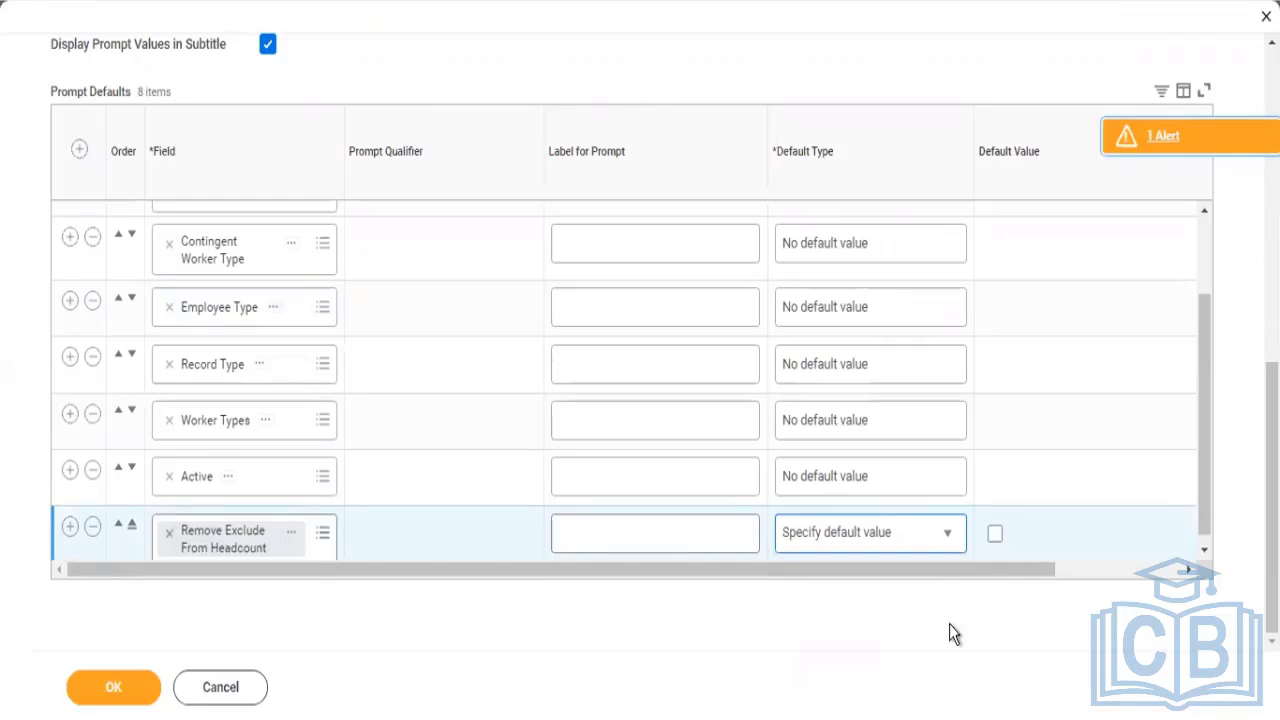
{"action": "left_click", "coordinate": [814, 472]}
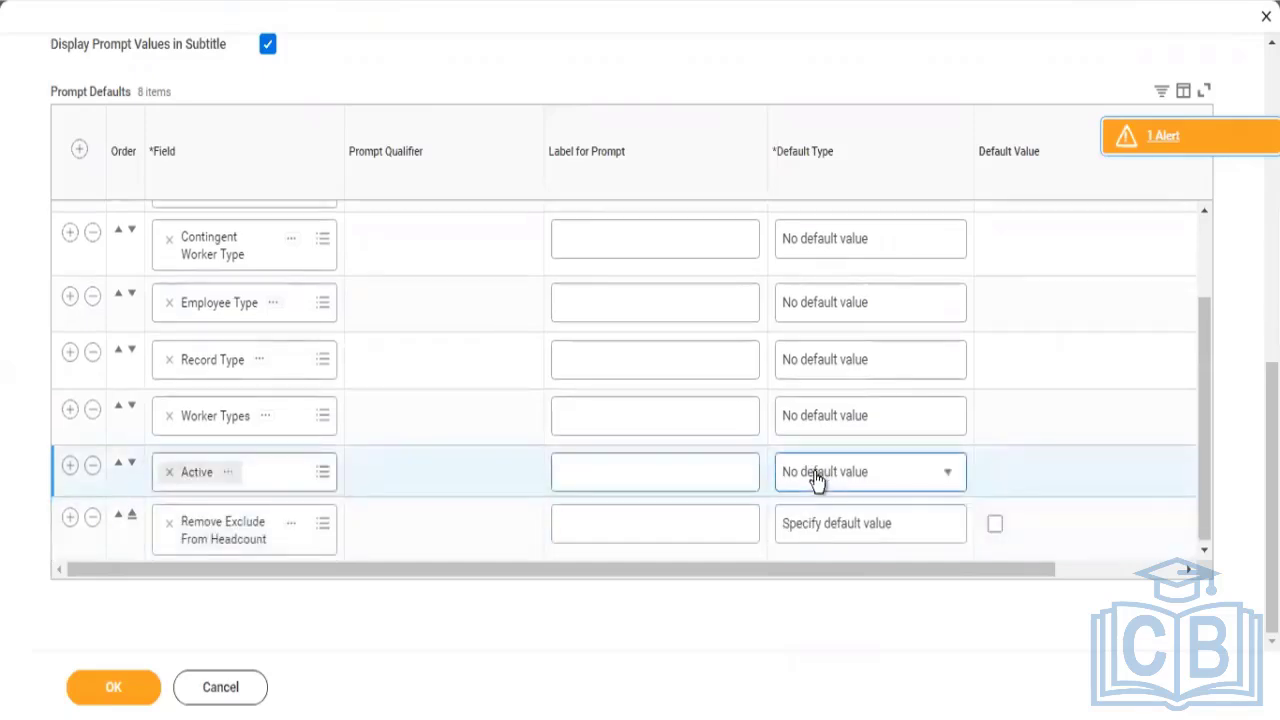
{"action": "left_click", "coordinate": [816, 477]}
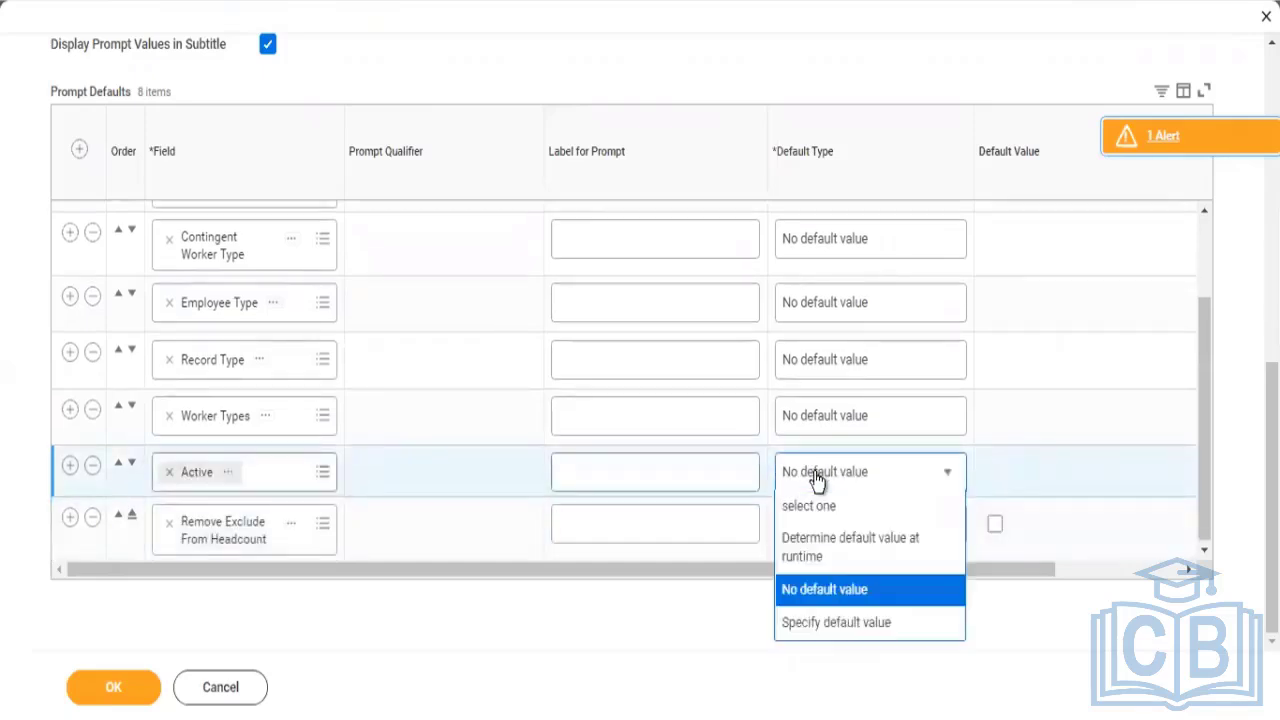
{"action": "left_click", "coordinate": [828, 623]}
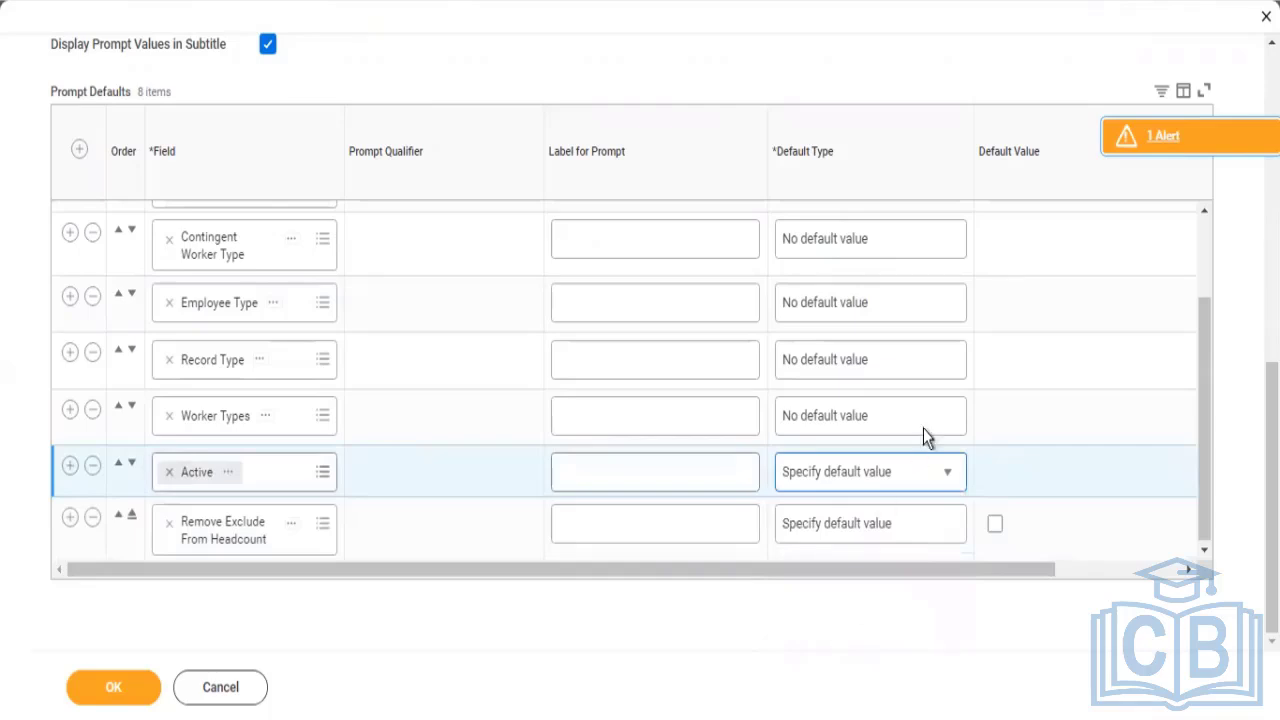
Step: Set the Worker Types prompt's default type to "Specify default value" and open its default value choices
{"action": "left_click", "coordinate": [818, 420]}
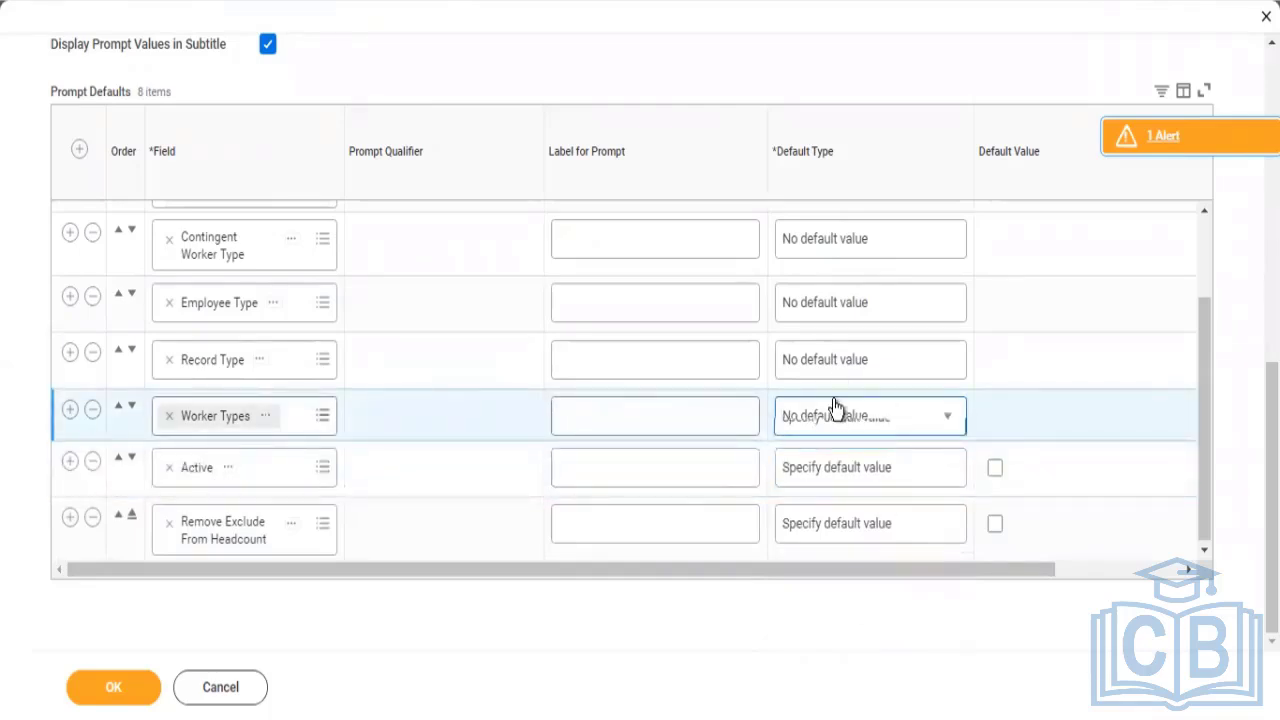
{"action": "left_click", "coordinate": [834, 412]}
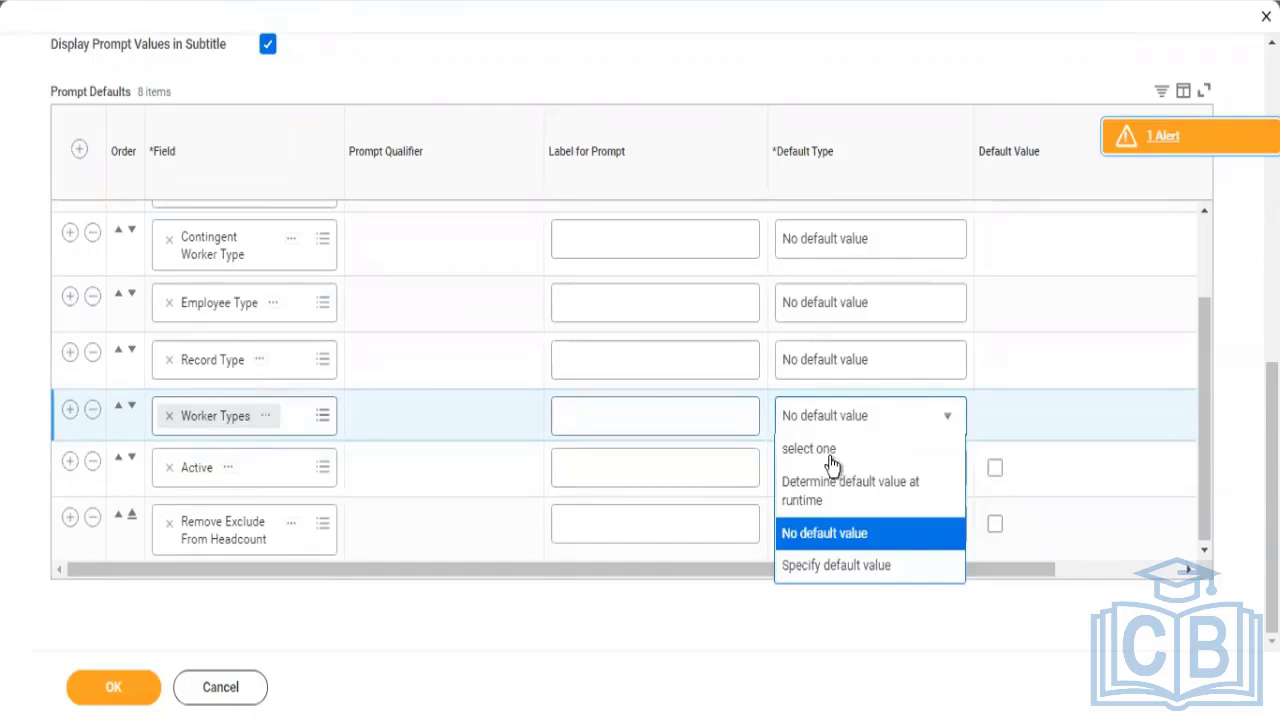
{"action": "left_click", "coordinate": [815, 566]}
{"action": "left_click", "coordinate": [1036, 414]}
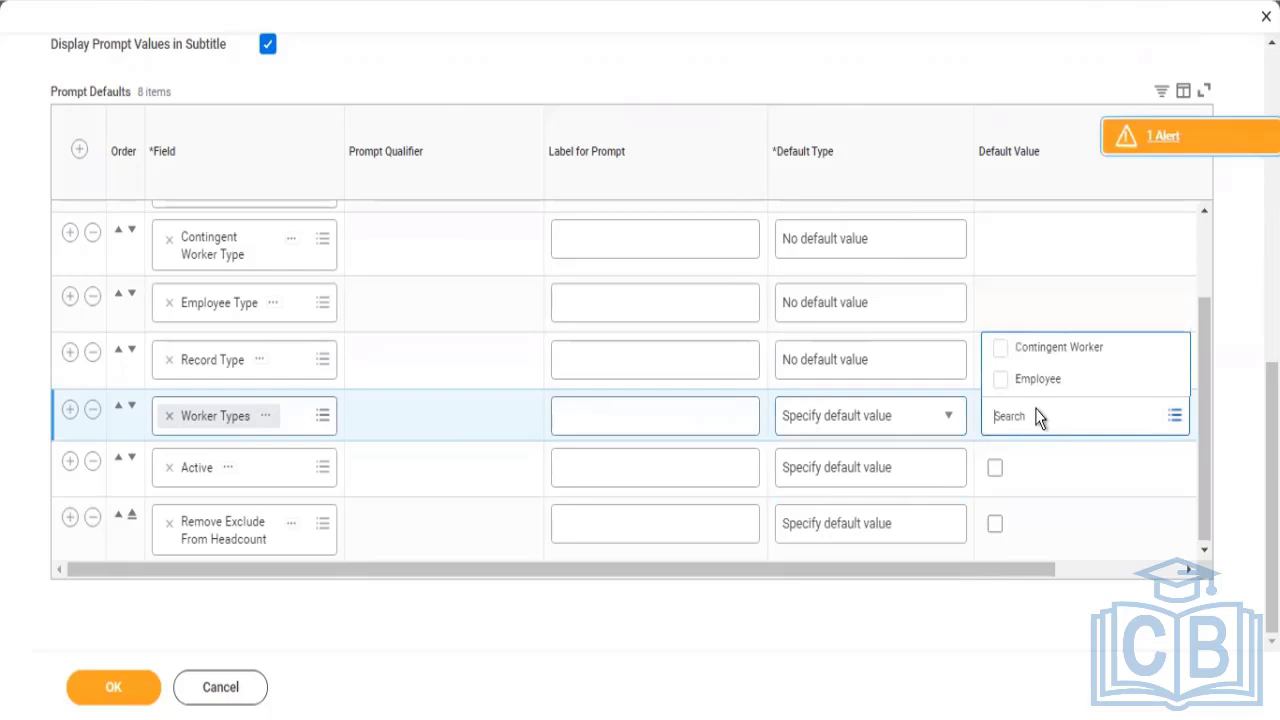
Step: Reload the page, open the RPT - Trended Future Terminations report definition, and review its filter conditions
{"action": "key", "text": "F5"}
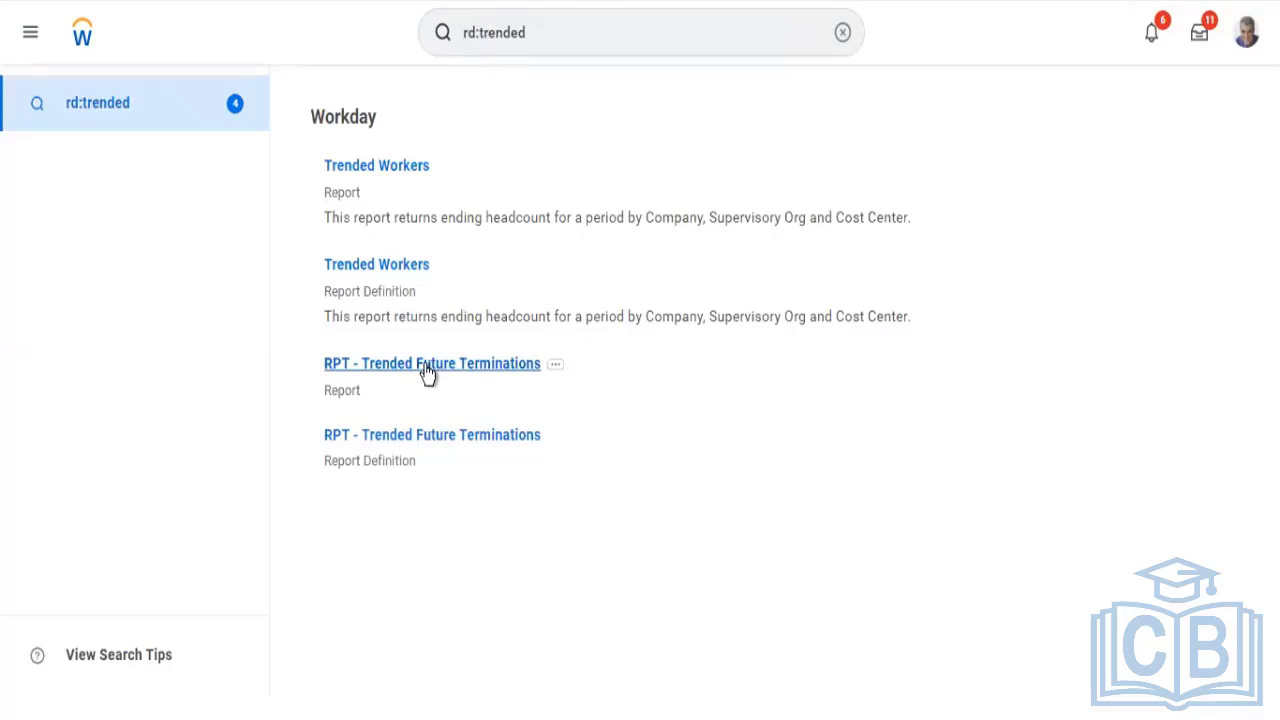
{"action": "left_click", "coordinate": [410, 438]}
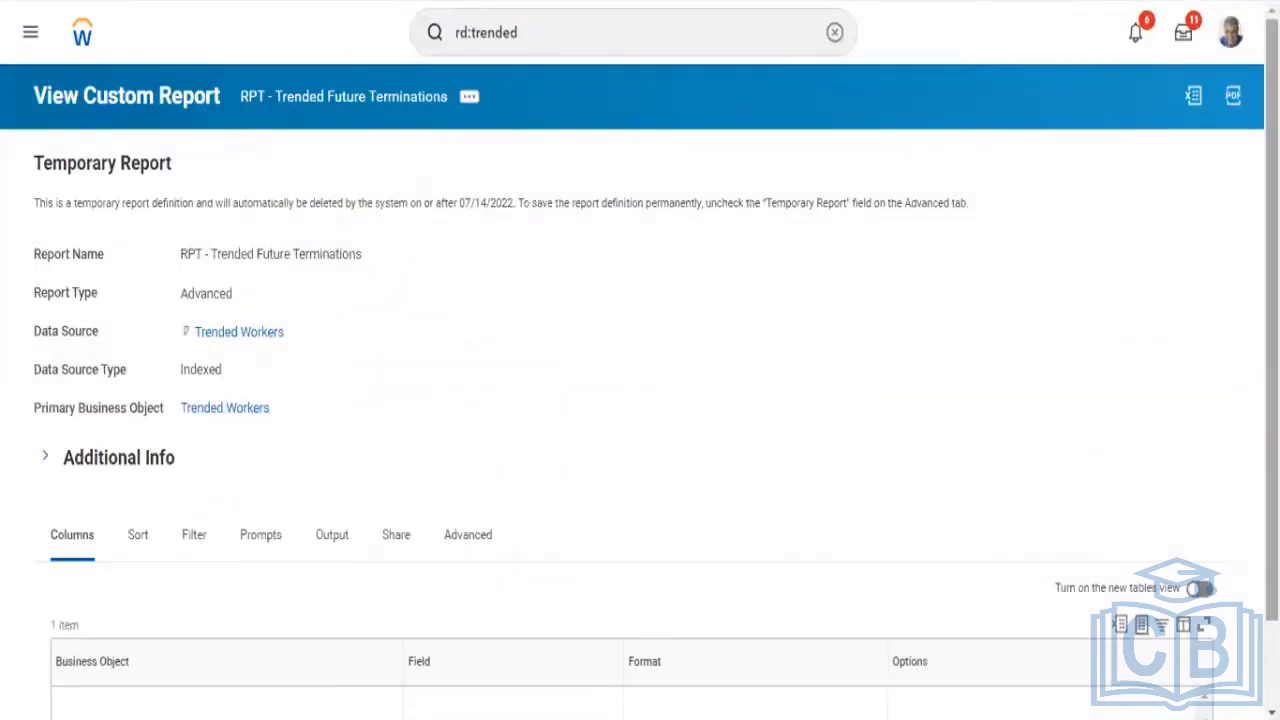
{"action": "scroll", "coordinate": [640, 400], "scroll_direction": "down", "scroll_amount": 1}
{"action": "scroll", "coordinate": [865, 240], "scroll_direction": "up", "scroll_amount": 1}
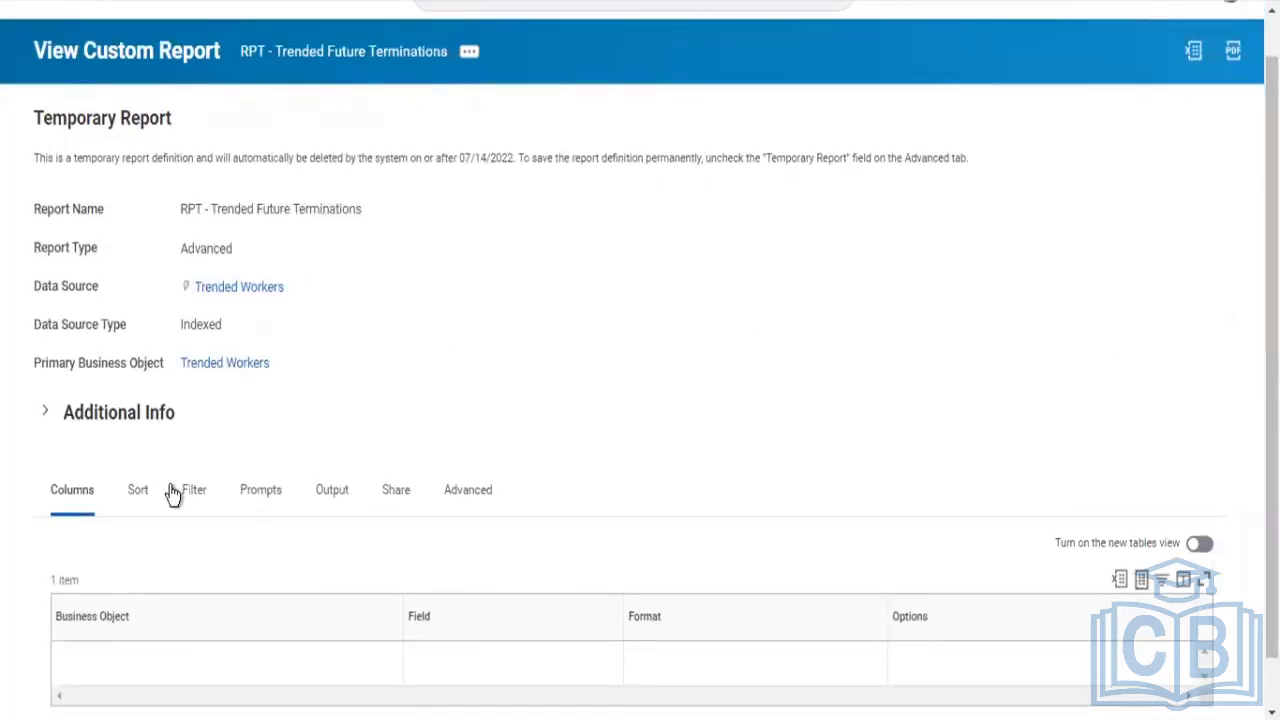
{"action": "left_click", "coordinate": [200, 500]}
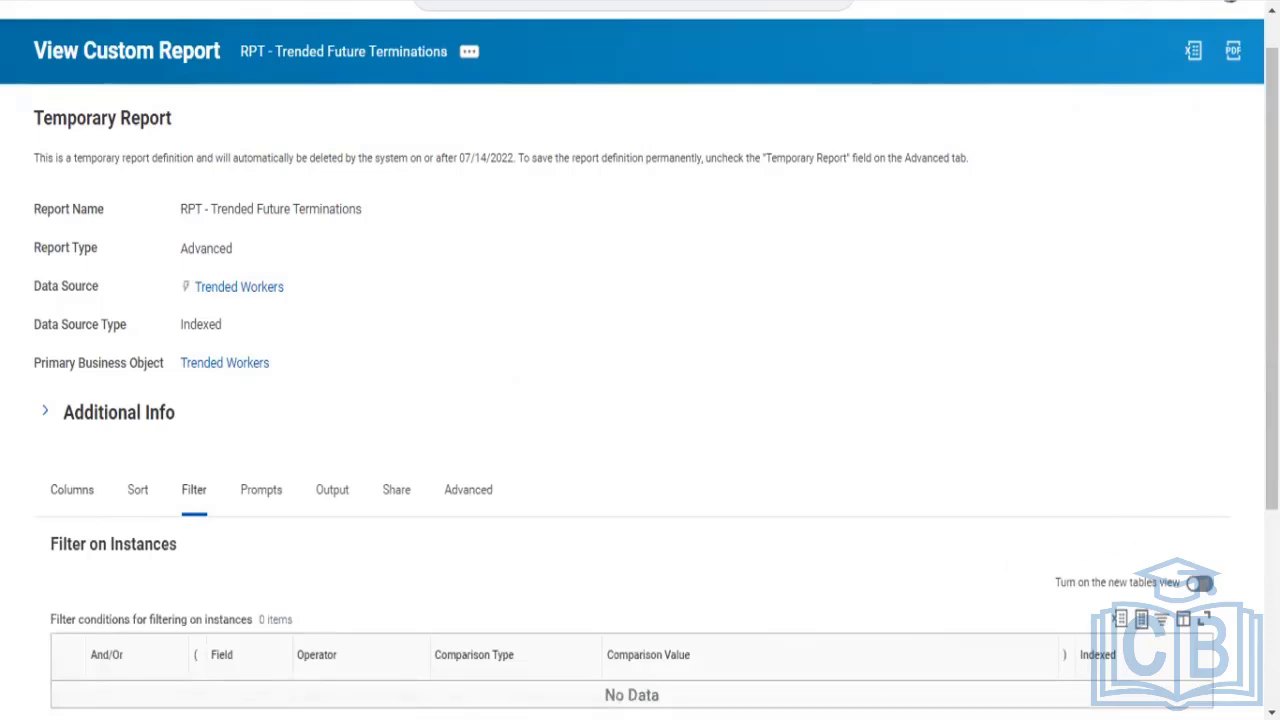
{"action": "scroll", "coordinate": [640, 360], "scroll_direction": "down", "scroll_amount": 3}
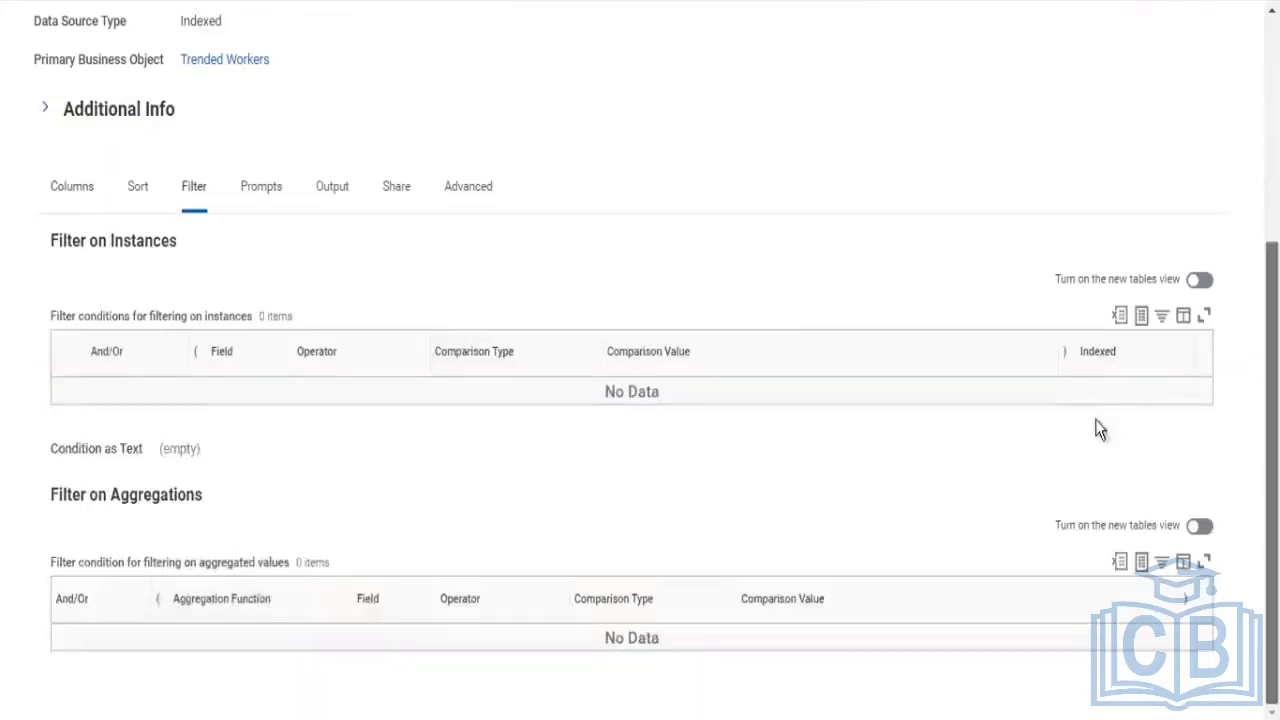
{"action": "scroll", "coordinate": [640, 360], "scroll_direction": "up", "scroll_amount": 4}
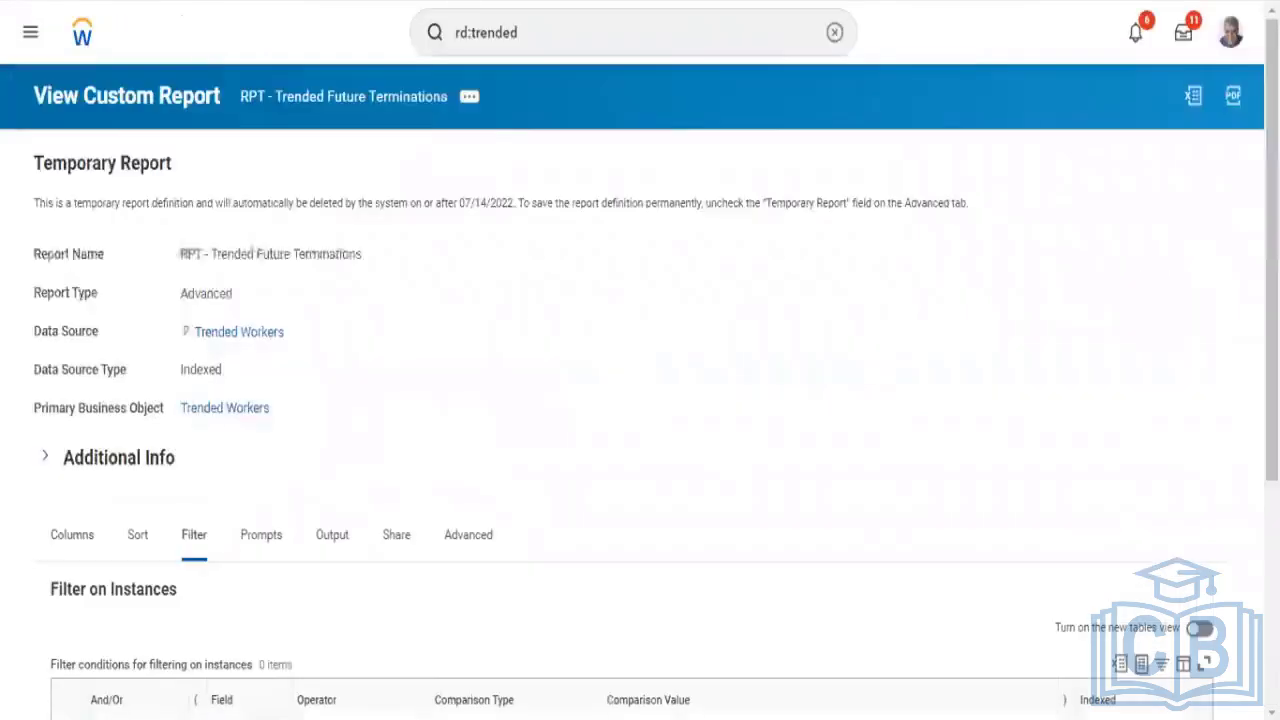
Step: Open the RPT - Trended Future Terminations custom report for editing
{"action": "left_click", "coordinate": [476, 101]}
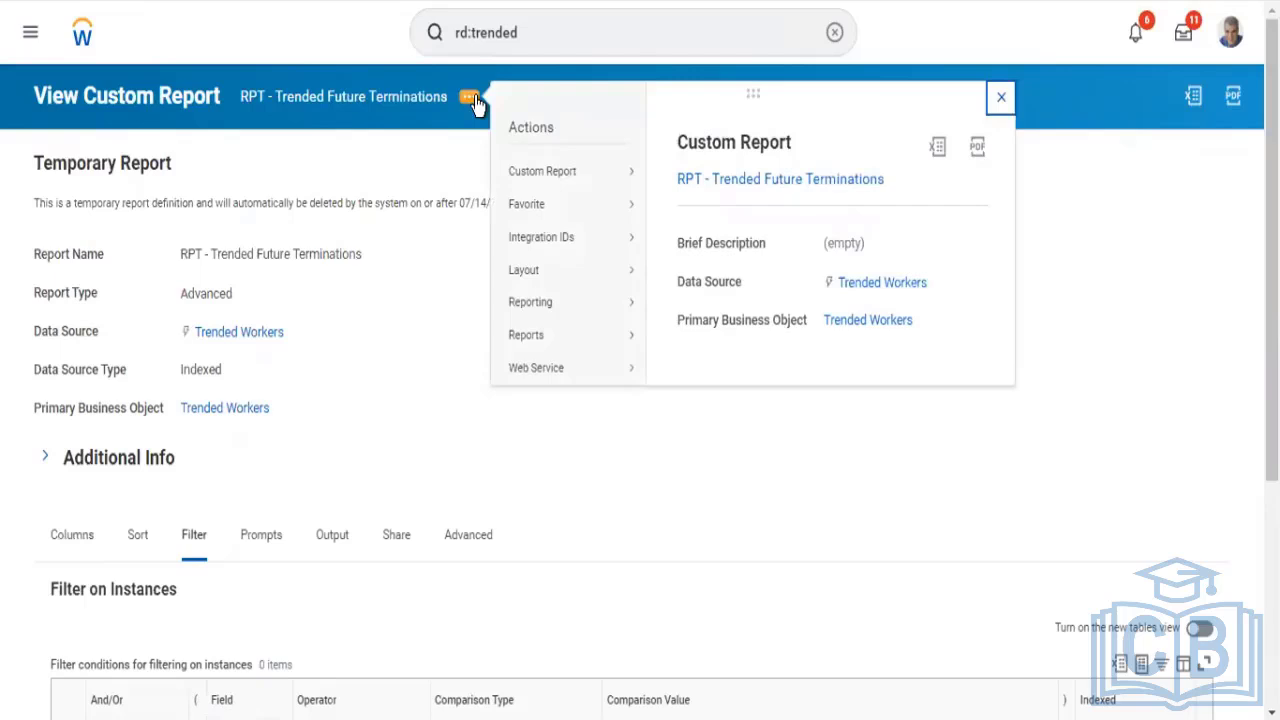
{"action": "mouse_move", "coordinate": [548, 175]}
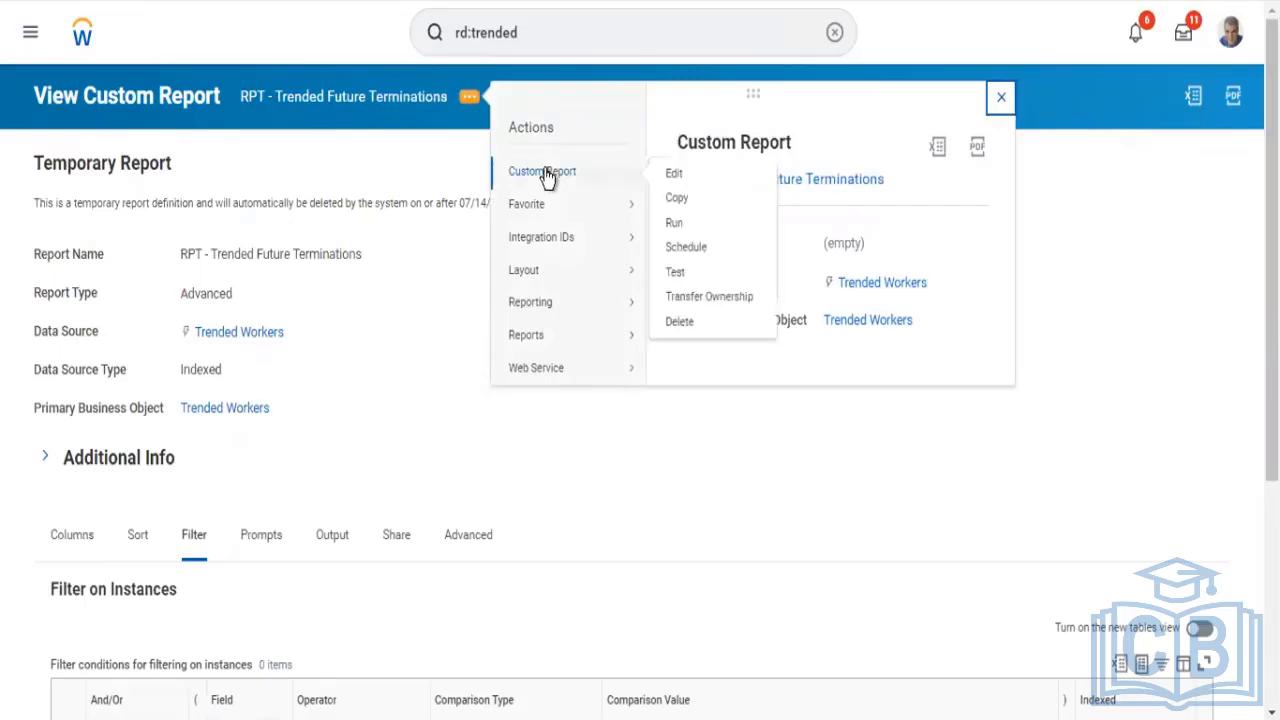
{"action": "left_click", "coordinate": [676, 177]}
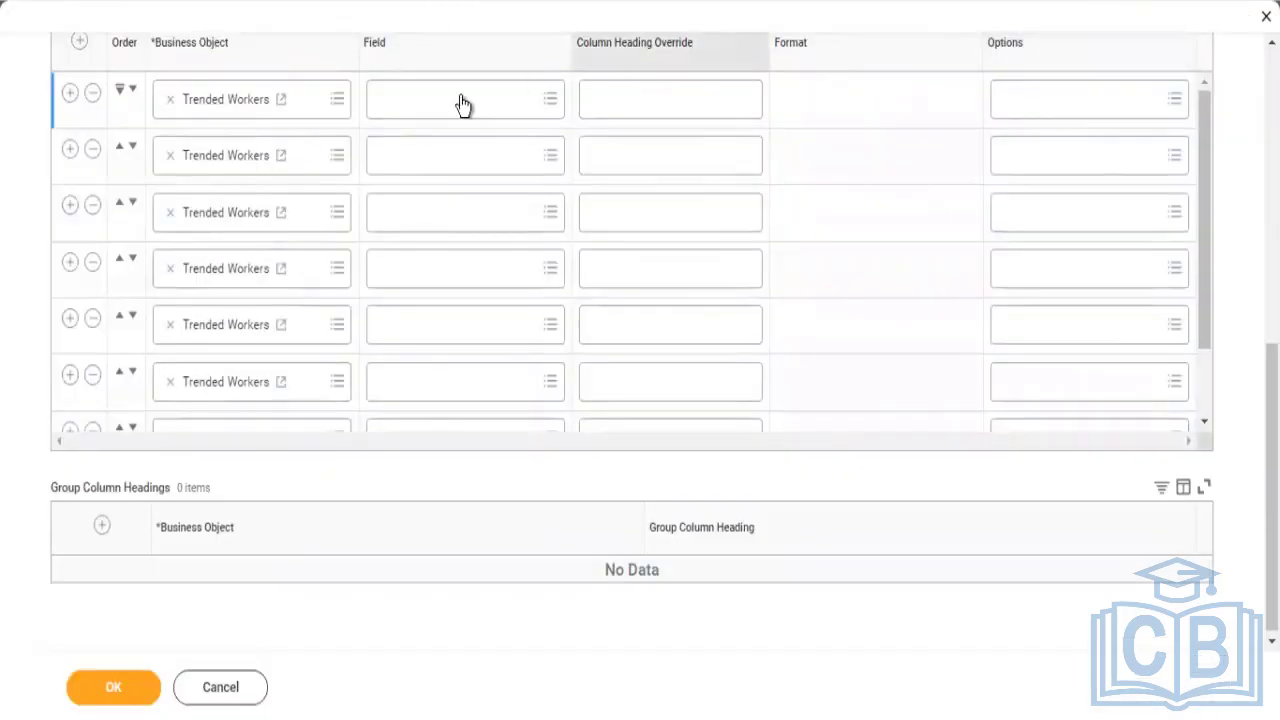
Step: Set the field of the first Trended Workers column row to Worker
{"action": "left_click", "coordinate": [454, 99]}
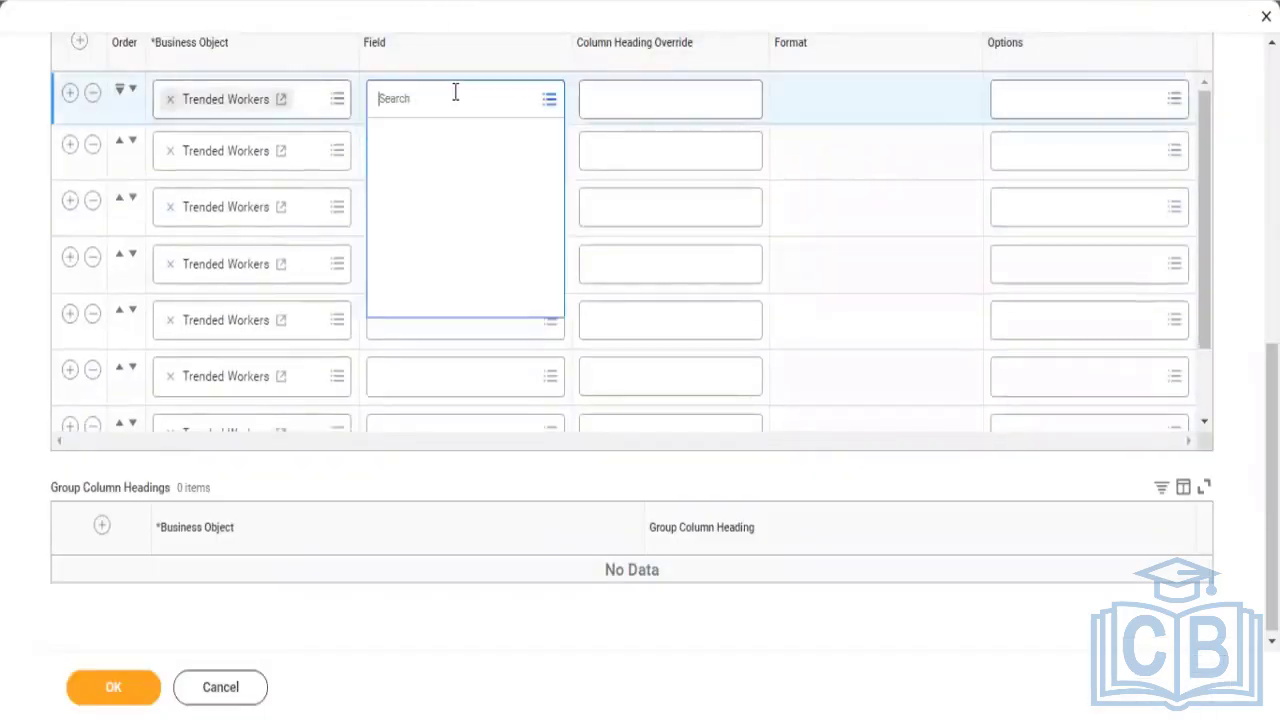
{"action": "type", "text": "Worer"}
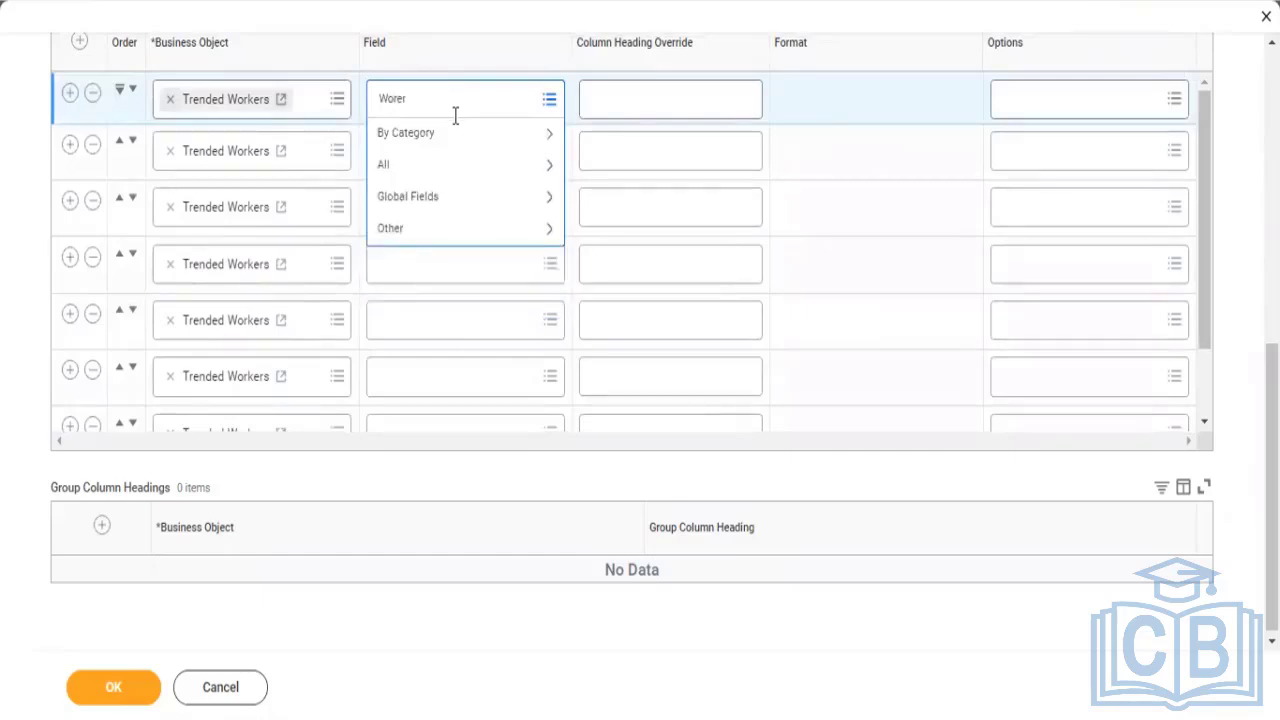
{"action": "key", "text": "BackSpace"}
{"action": "key", "text": "BackSpace"}
{"action": "key", "text": "BackSpace"}
{"action": "type", "text": "rker"}
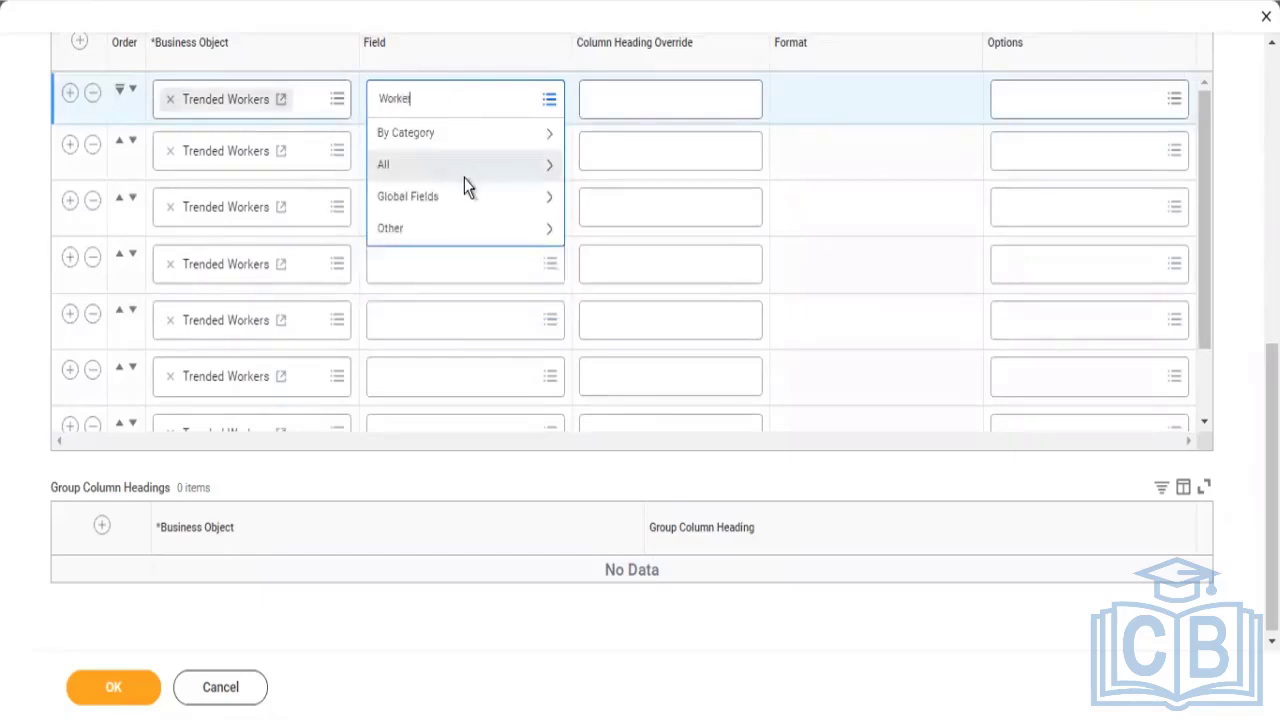
{"action": "left_click", "coordinate": [464, 178]}
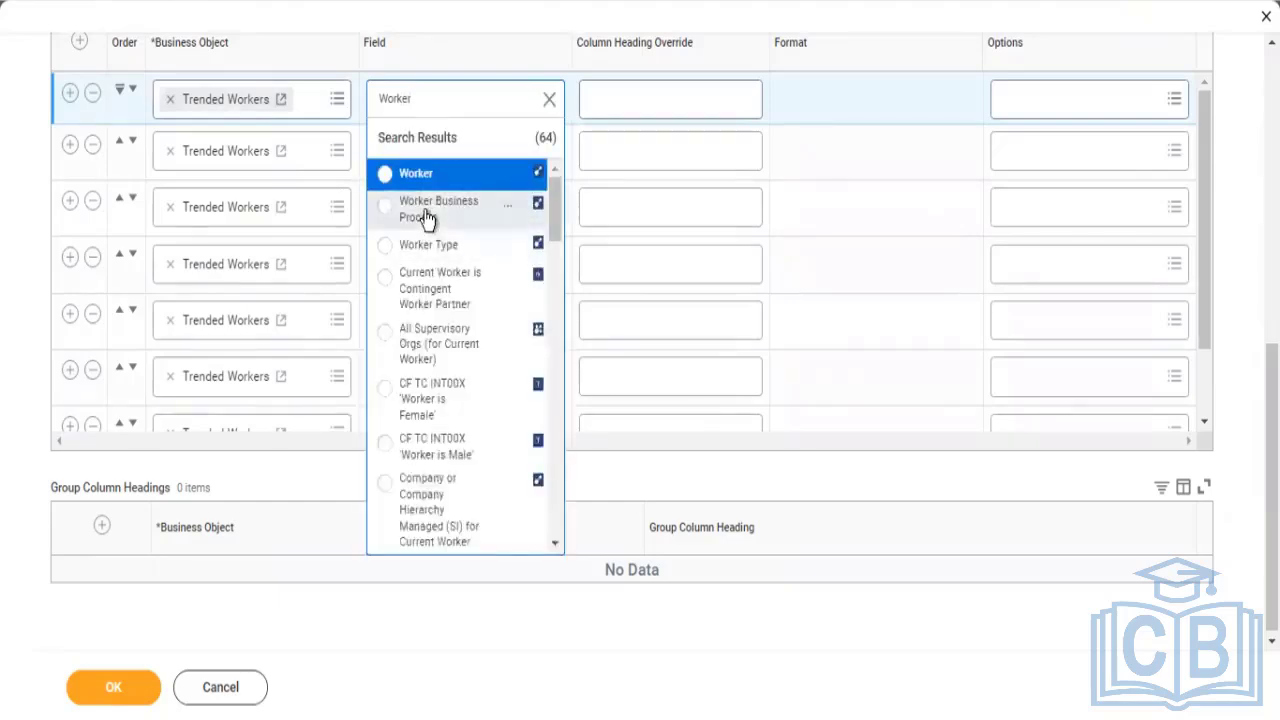
{"action": "left_click", "coordinate": [418, 175]}
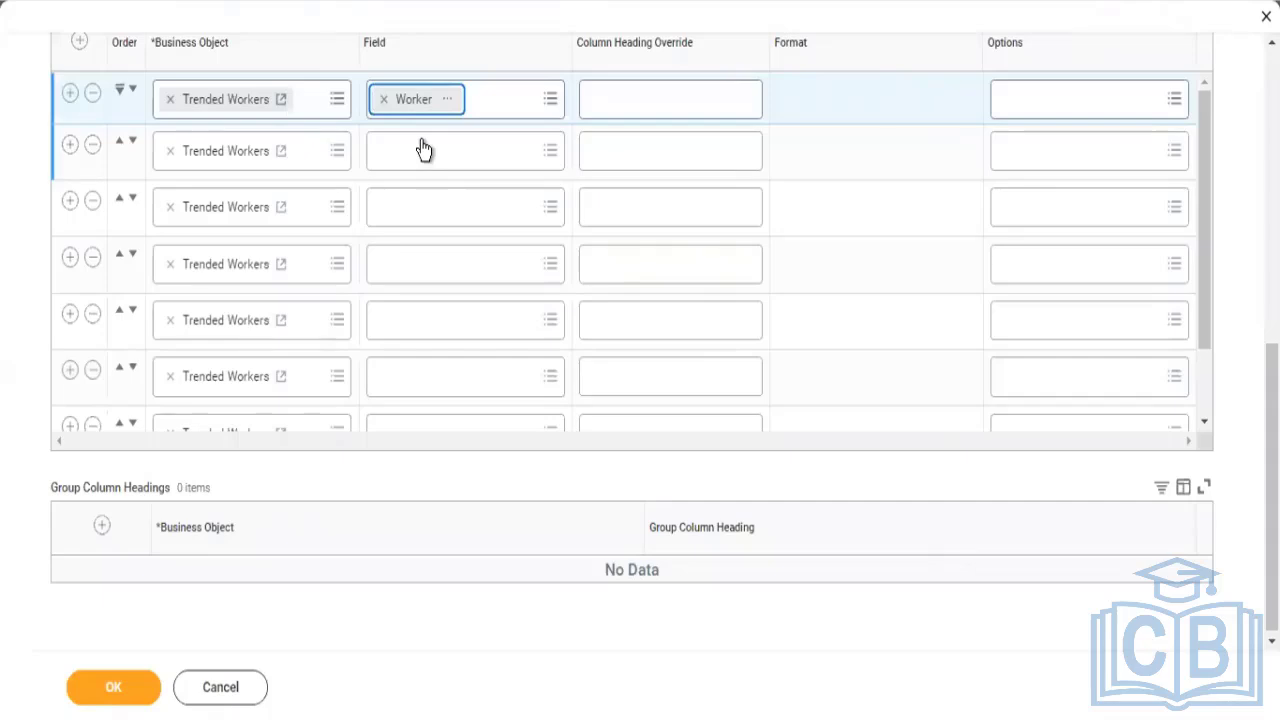
Step: Set the field of the second Trended Workers column row to Record Date
{"action": "left_click", "coordinate": [424, 146]}
{"action": "type", "text": "R"}
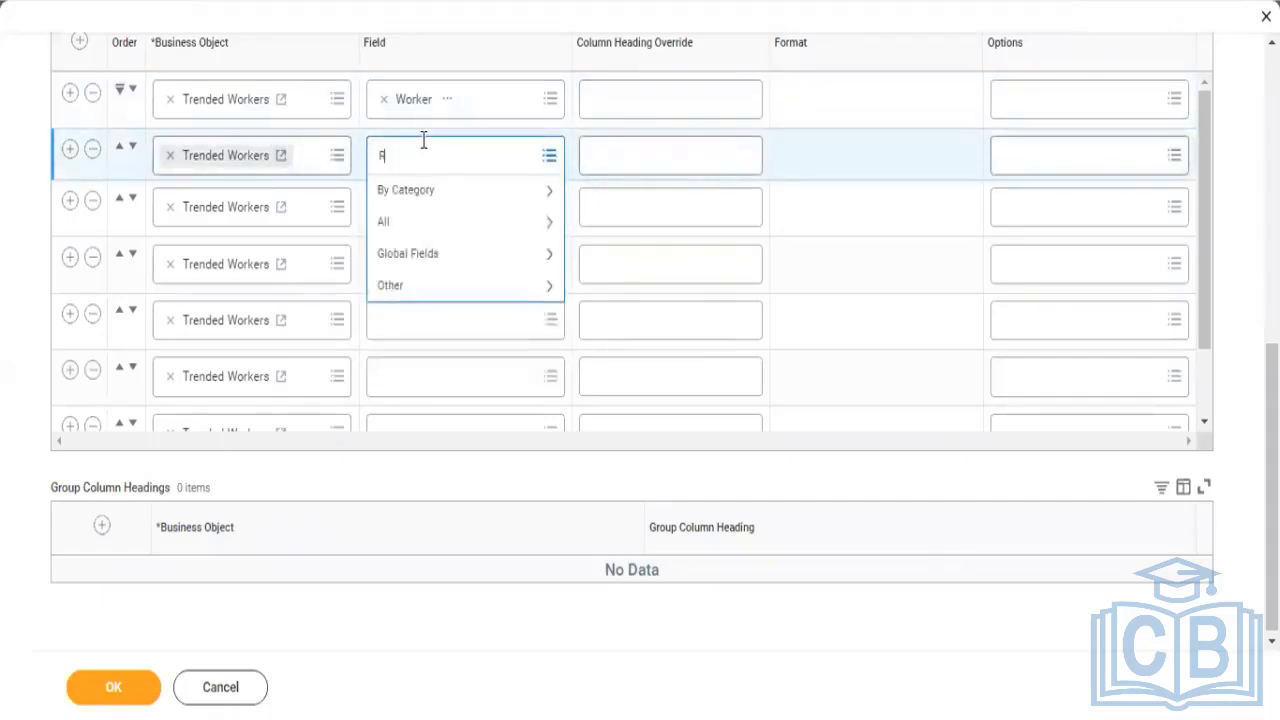
{"action": "type", "text": "ecord Date"}
{"action": "key", "text": "Return"}
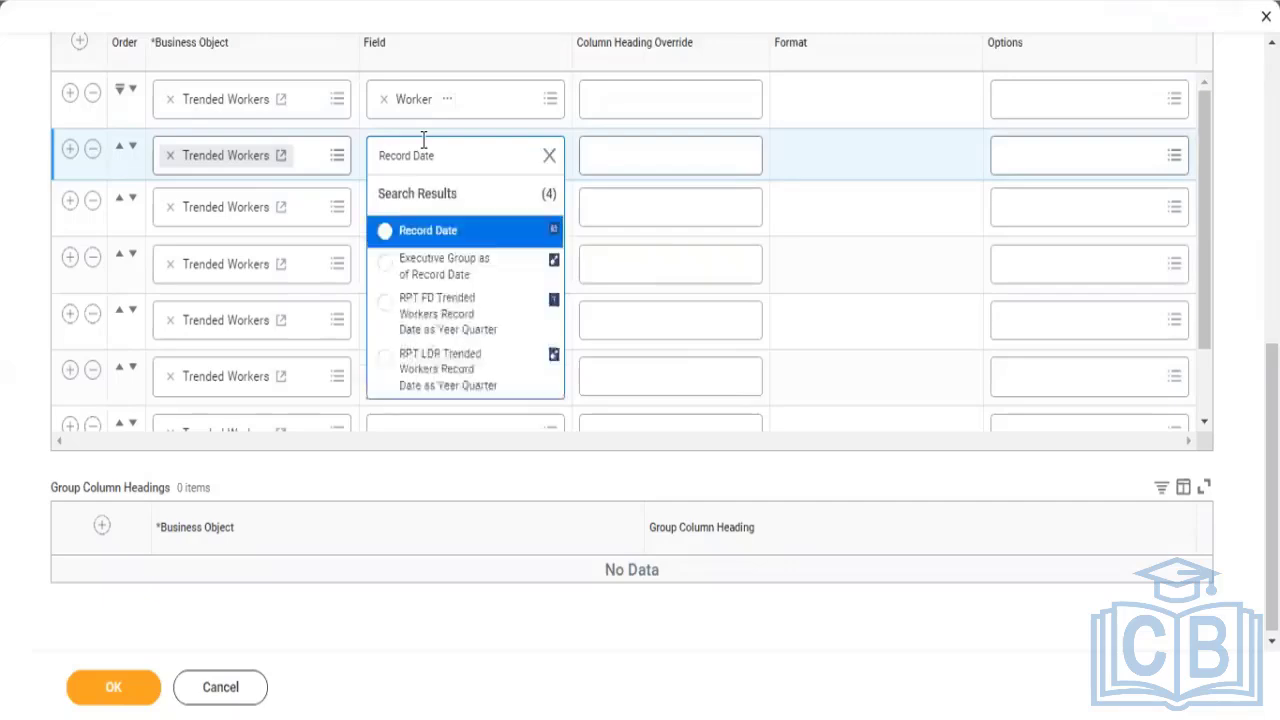
{"action": "left_click", "coordinate": [423, 238]}
Step: Set the field of the third Trended Workers column row to Termination Reason
{"action": "left_click", "coordinate": [423, 211]}
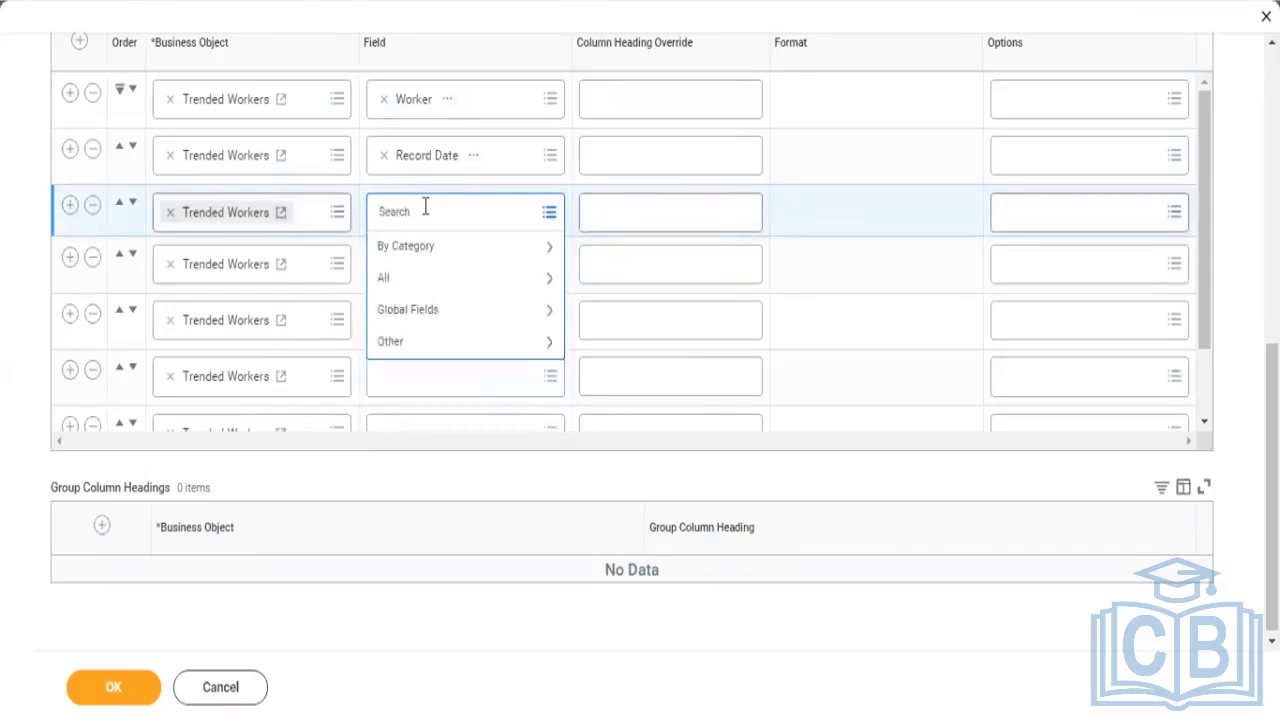
{"action": "type", "text": "Ter"}
{"action": "left_click", "coordinate": [425, 206]}
{"action": "type", "text": "mination"}
{"action": "type", "text": "eason"}
{"action": "left_click", "coordinate": [486, 204]}
{"action": "key", "text": "BackSpace"}
{"action": "key", "text": "BackSpace"}
{"action": "key", "text": "BackSpace"}
{"action": "key", "text": "BackSpace"}
{"action": "key", "text": "BackSpace"}
{"action": "type", "text": "on Reason"}
{"action": "key", "text": "Return"}
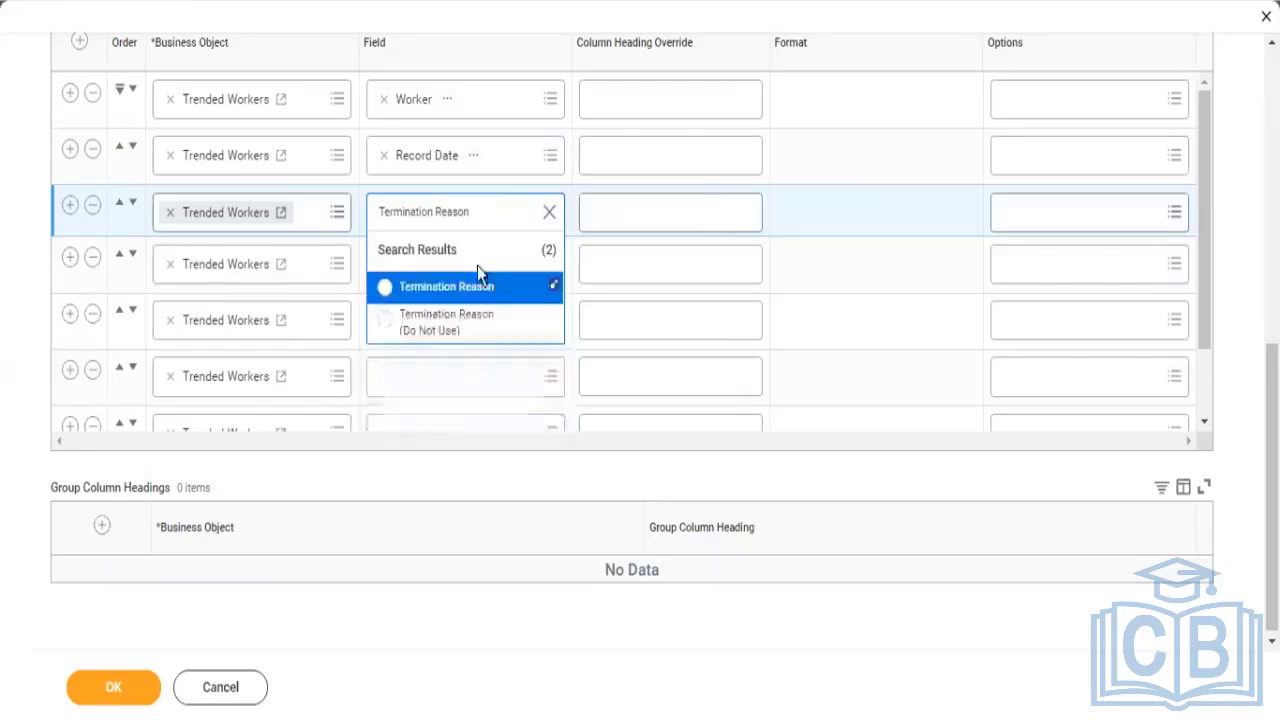
{"action": "left_click", "coordinate": [472, 292]}
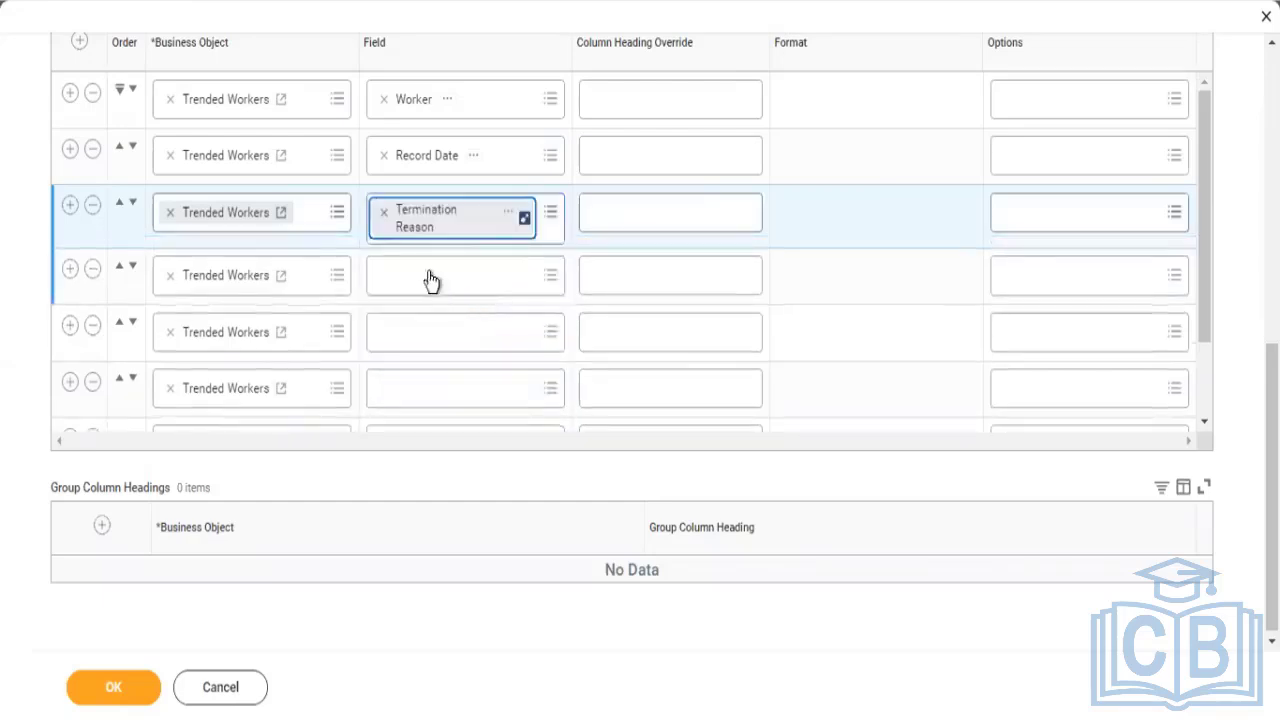
Step: Set the fields of the fourth and fifth column rows to Employee Type and Job Profile
{"action": "left_click", "coordinate": [429, 272]}
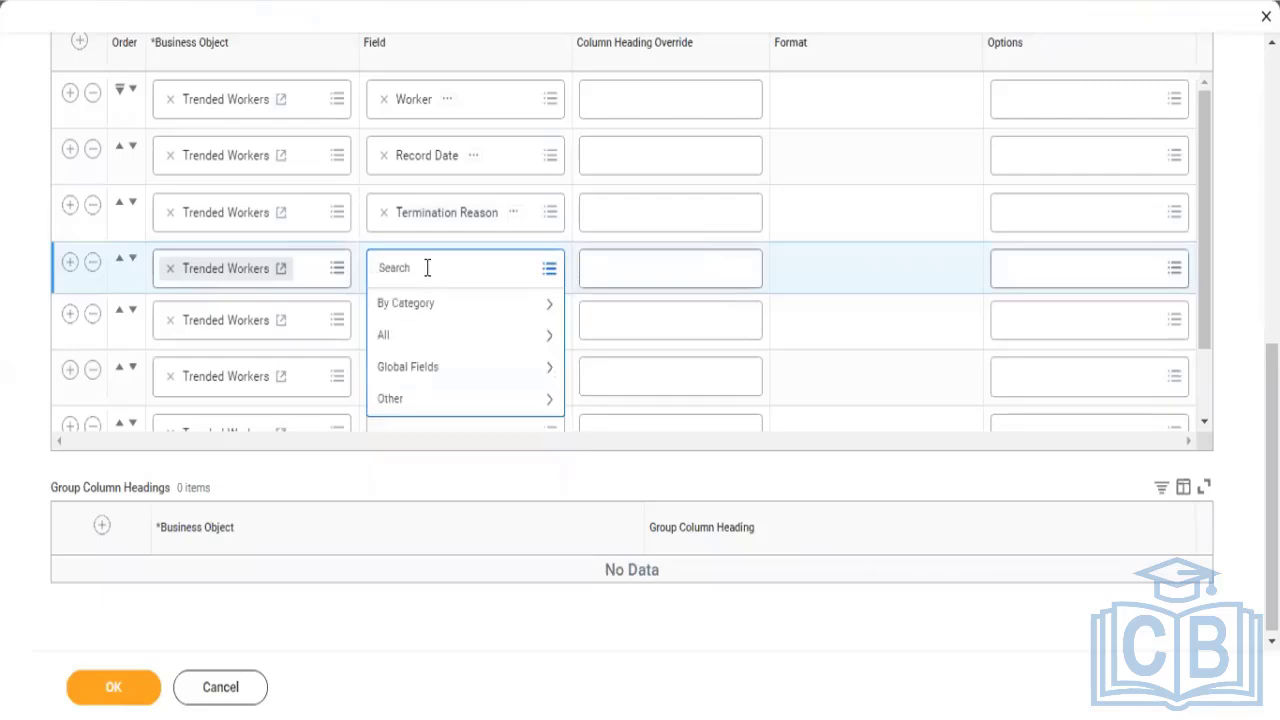
{"action": "type", "text": "Employee Type"}
{"action": "key", "text": "Return"}
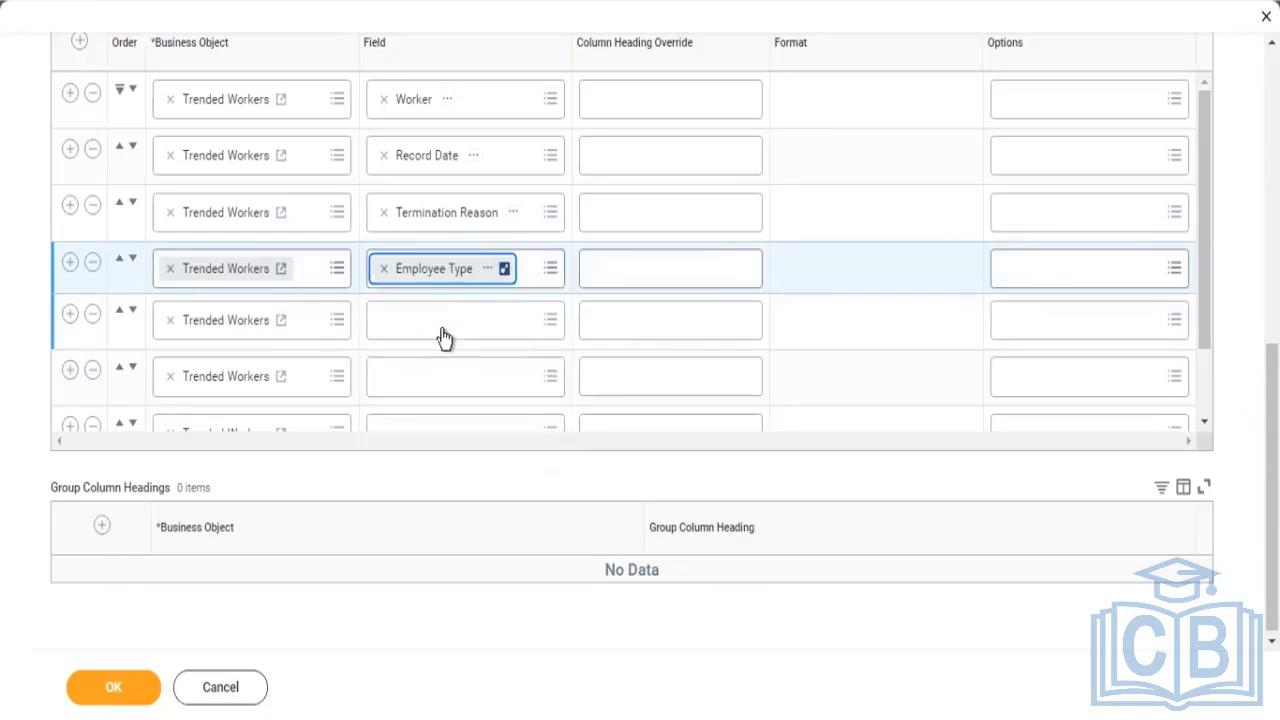
{"action": "left_click", "coordinate": [442, 327]}
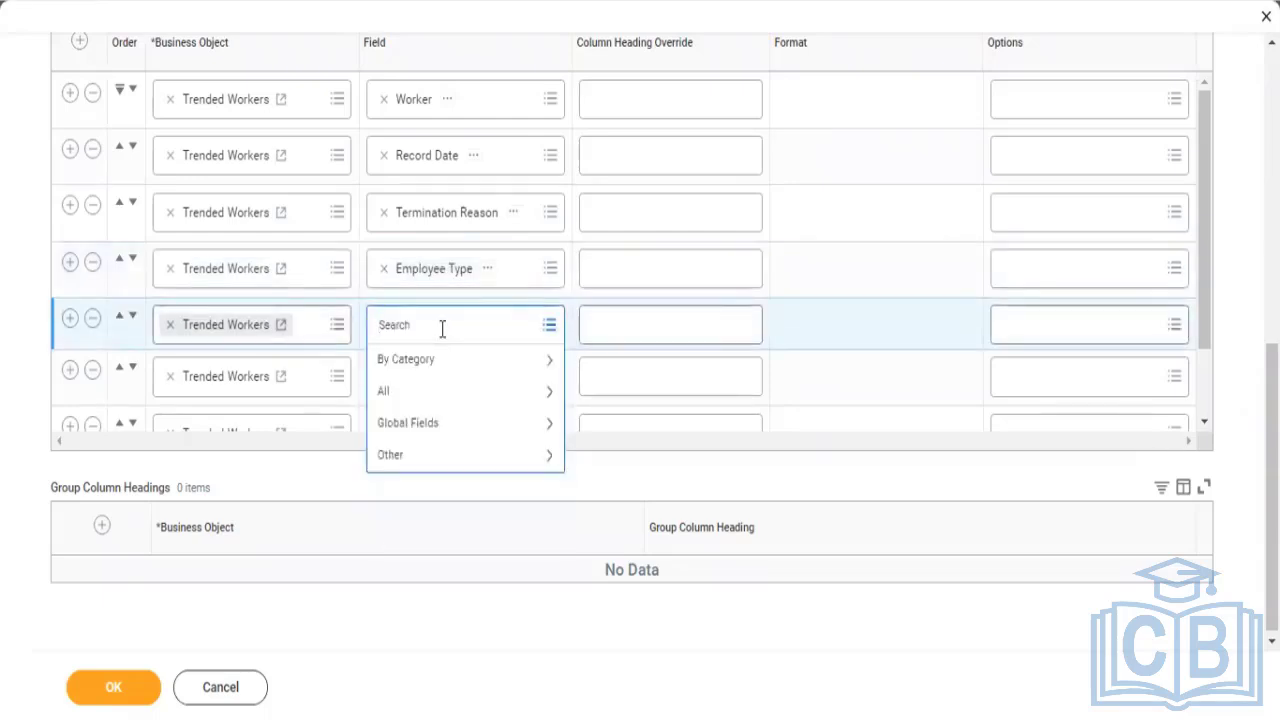
{"action": "type", "text": "Job Profile"}
{"action": "key", "text": "Return"}
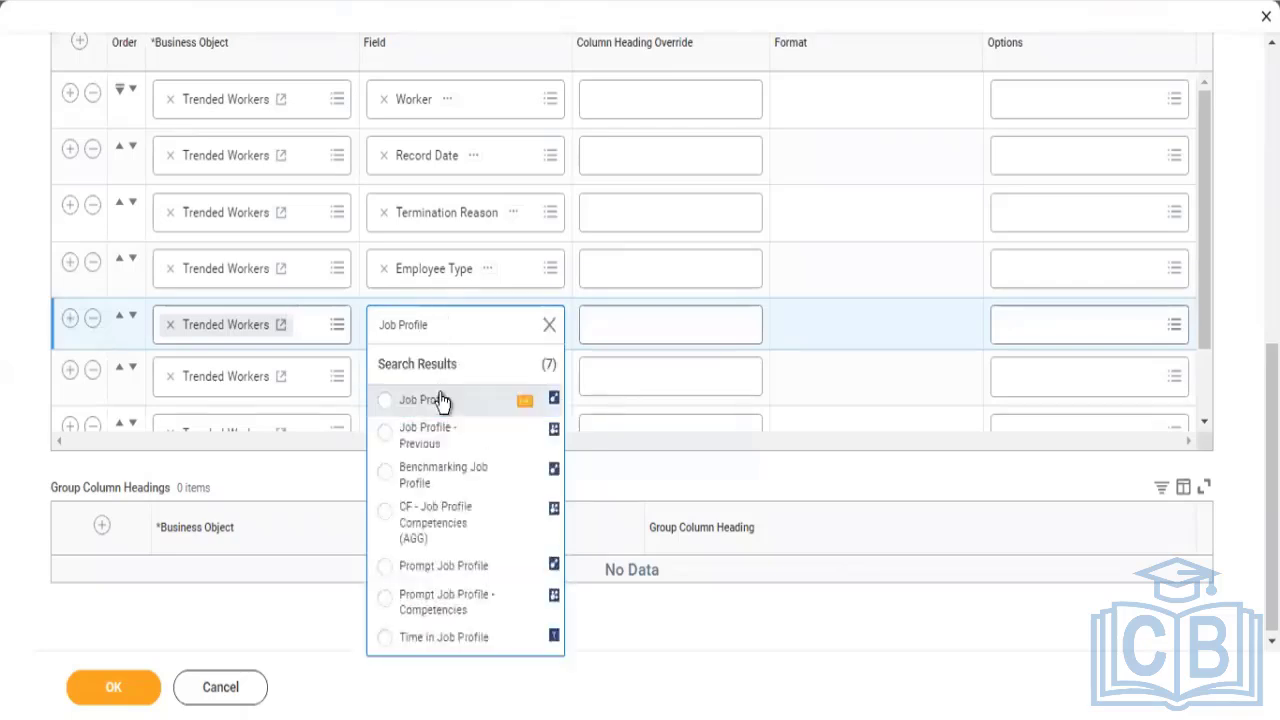
{"action": "left_click", "coordinate": [441, 400]}
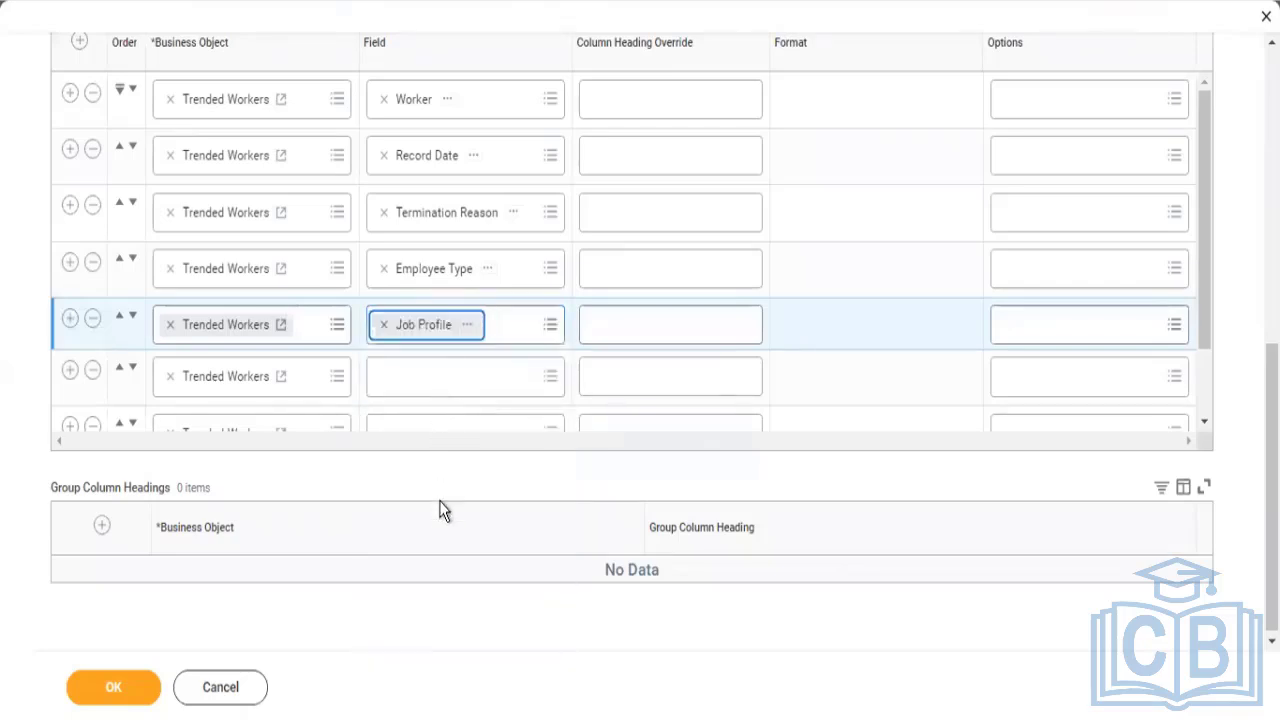
Step: Search for "Supervisory Org" and set the sixth column row's field to Supervisory Organization
{"action": "left_click", "coordinate": [441, 380]}
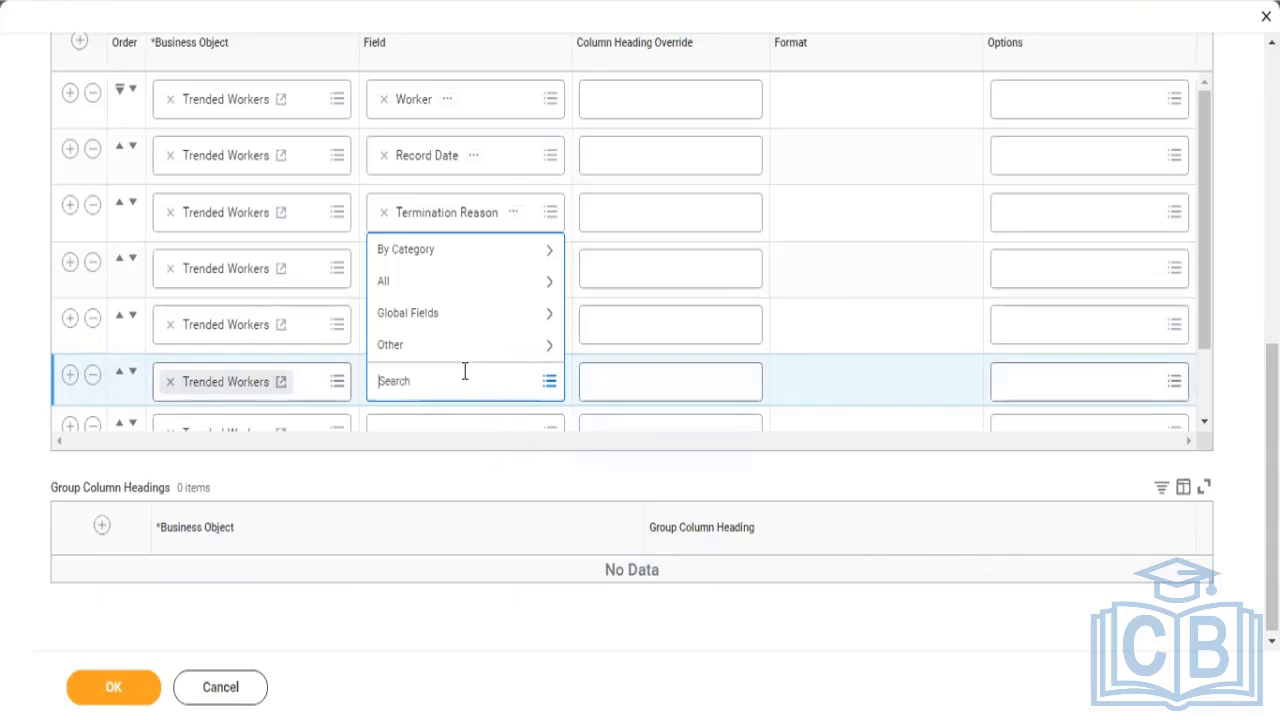
{"action": "type", "text": "Supervisory Org"}
{"action": "key", "text": "Return"}
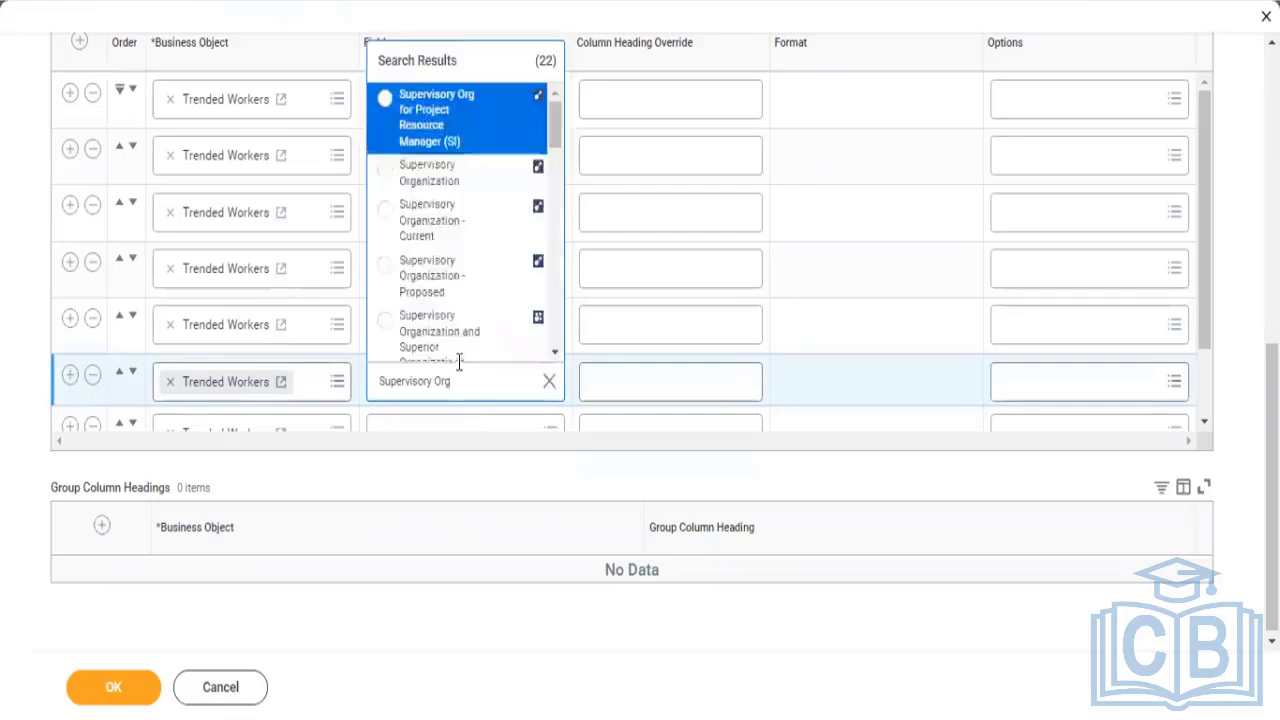
{"action": "left_click", "coordinate": [427, 175]}
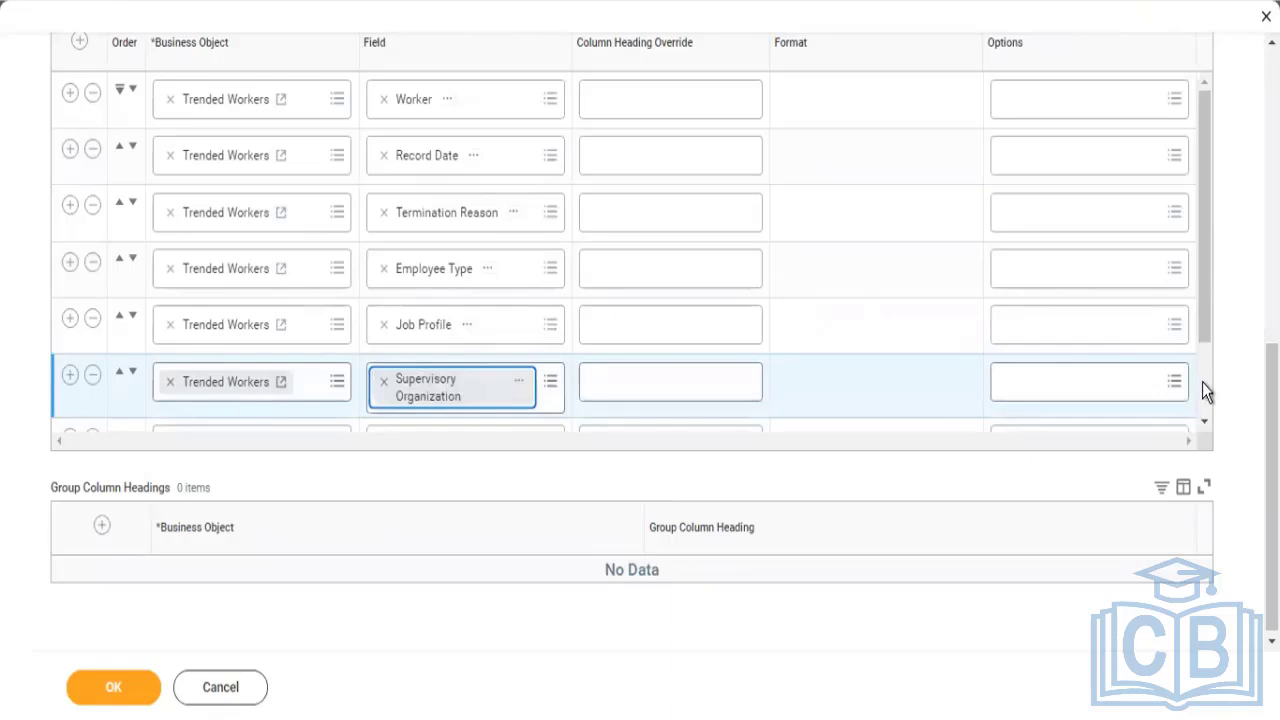
Step: Set the field of the seventh Trended Workers column row to Cost Center
{"action": "scroll", "coordinate": [1202, 382], "scroll_direction": "down", "scroll_amount": 1}
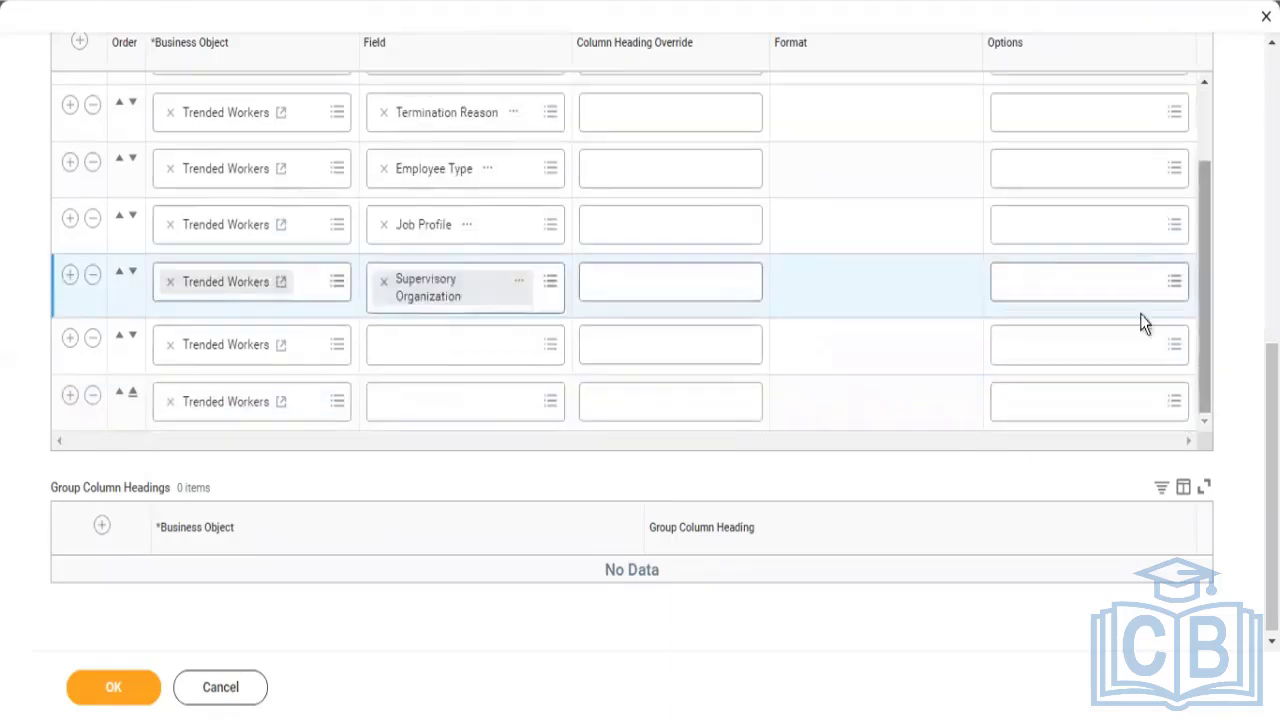
{"action": "left_click", "coordinate": [463, 352]}
{"action": "type", "text": "ccst"}
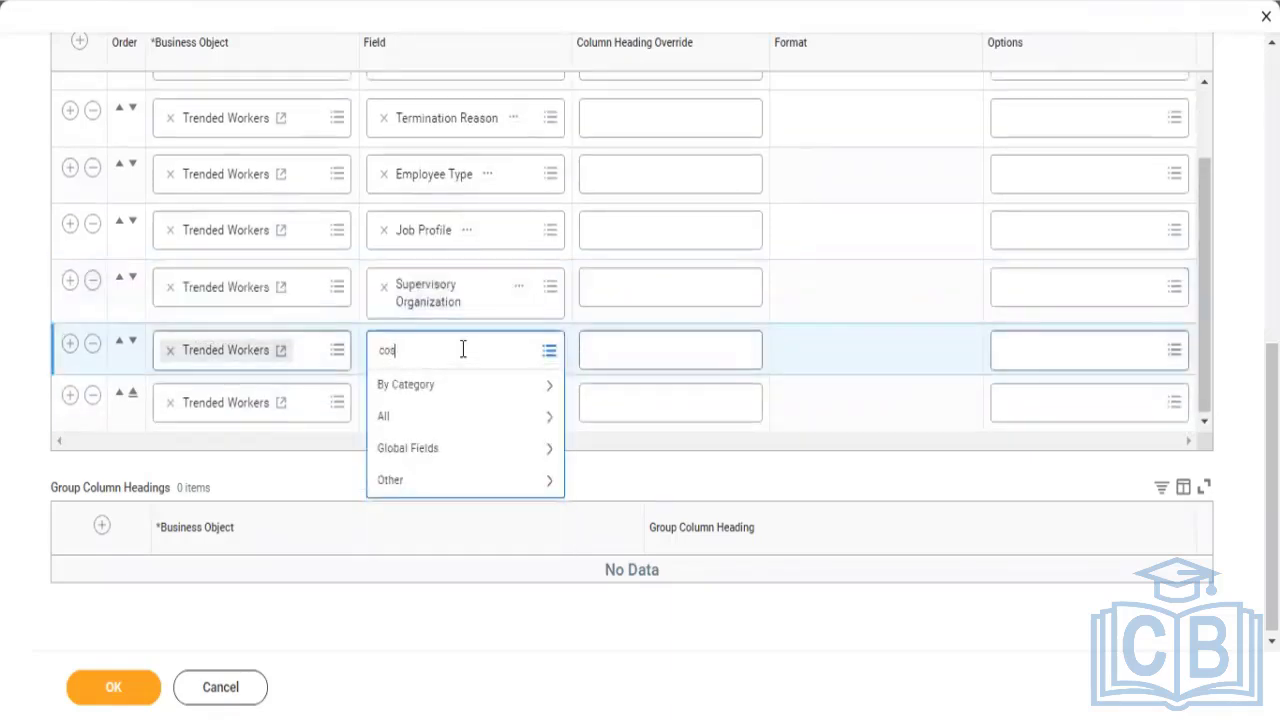
{"action": "type", "text": " center"}
{"action": "key", "text": "Return"}
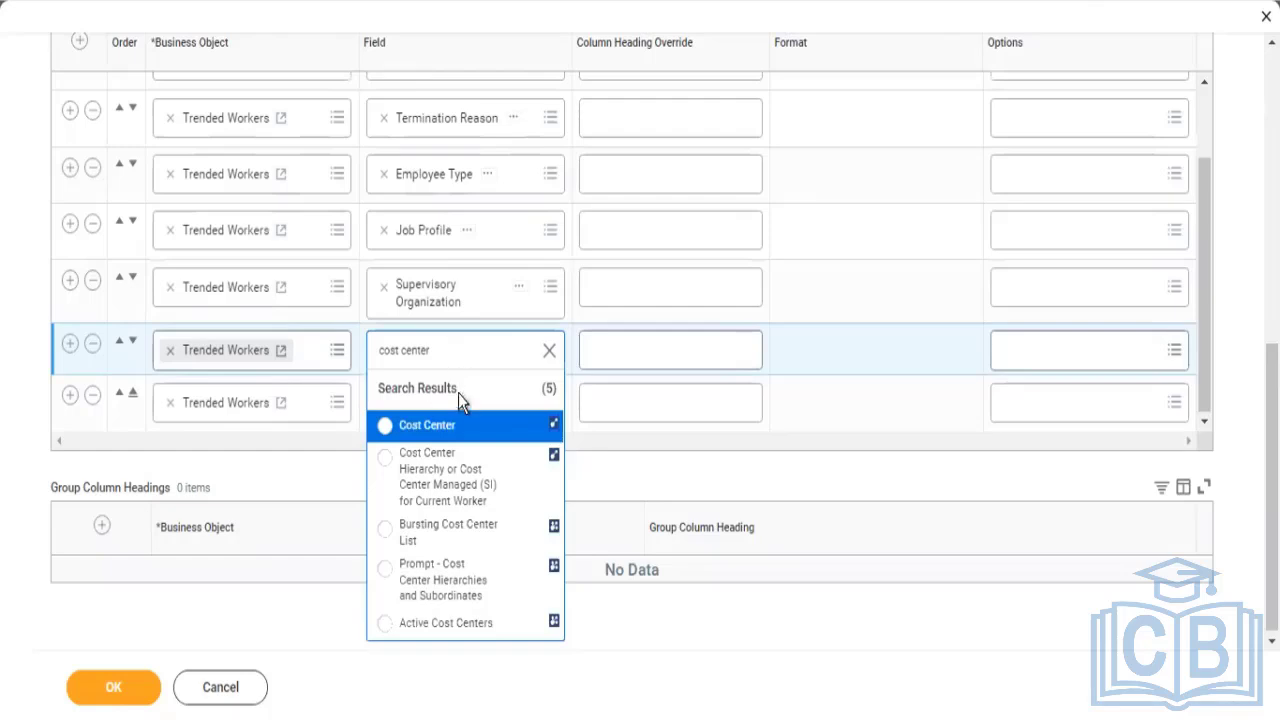
{"action": "left_click", "coordinate": [427, 425]}
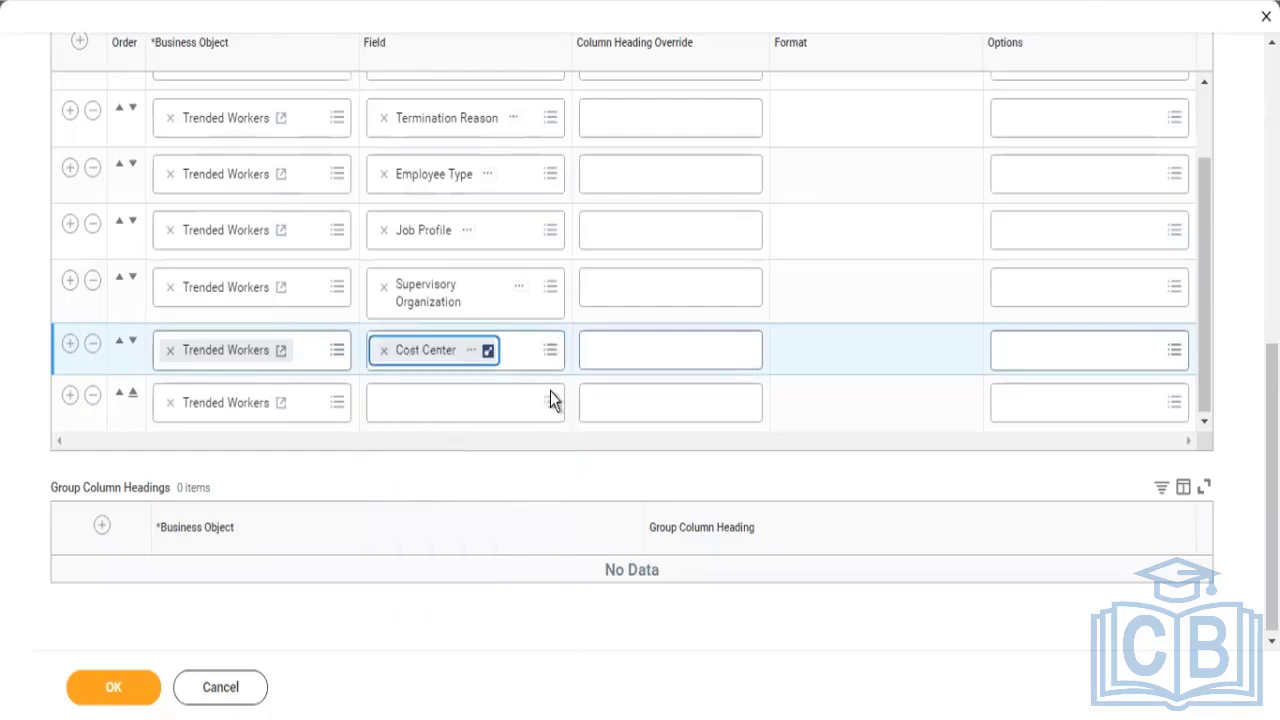
Step: Search for "manager" and set the eighth Trended Workers column row's field to Manager
{"action": "left_click", "coordinate": [381, 402]}
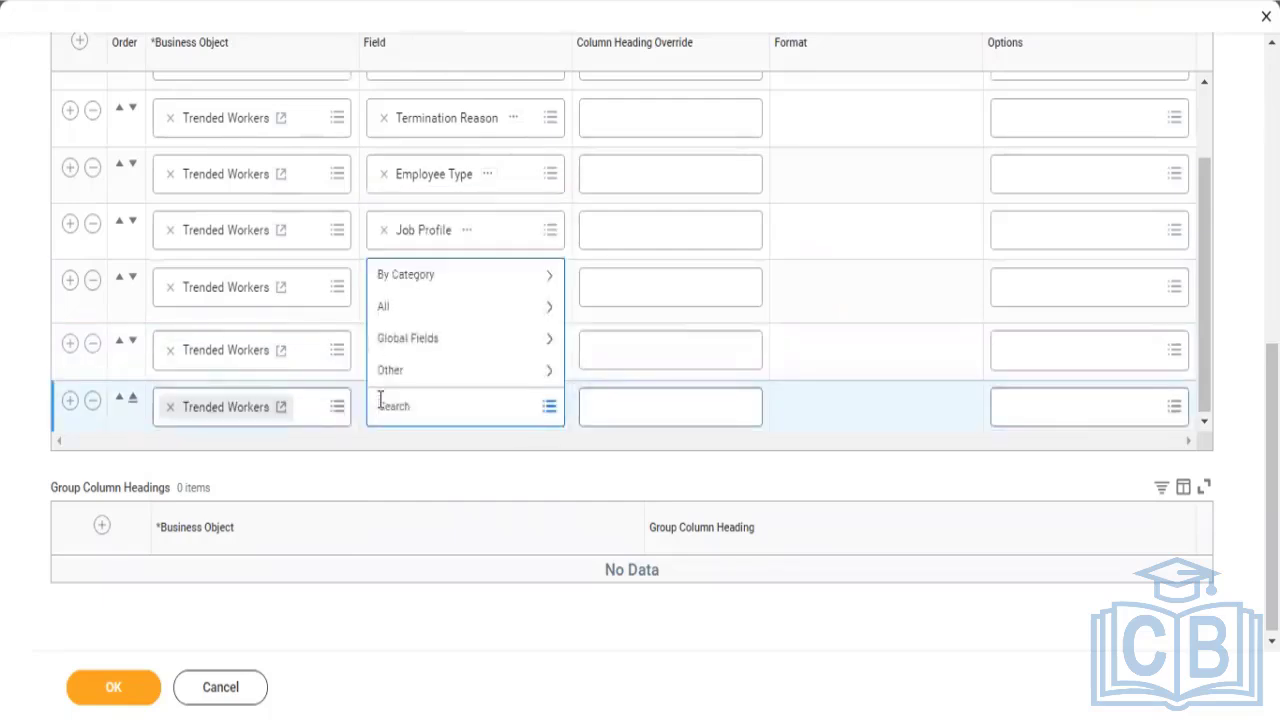
{"action": "type", "text": "manager"}
{"action": "key", "text": "Return"}
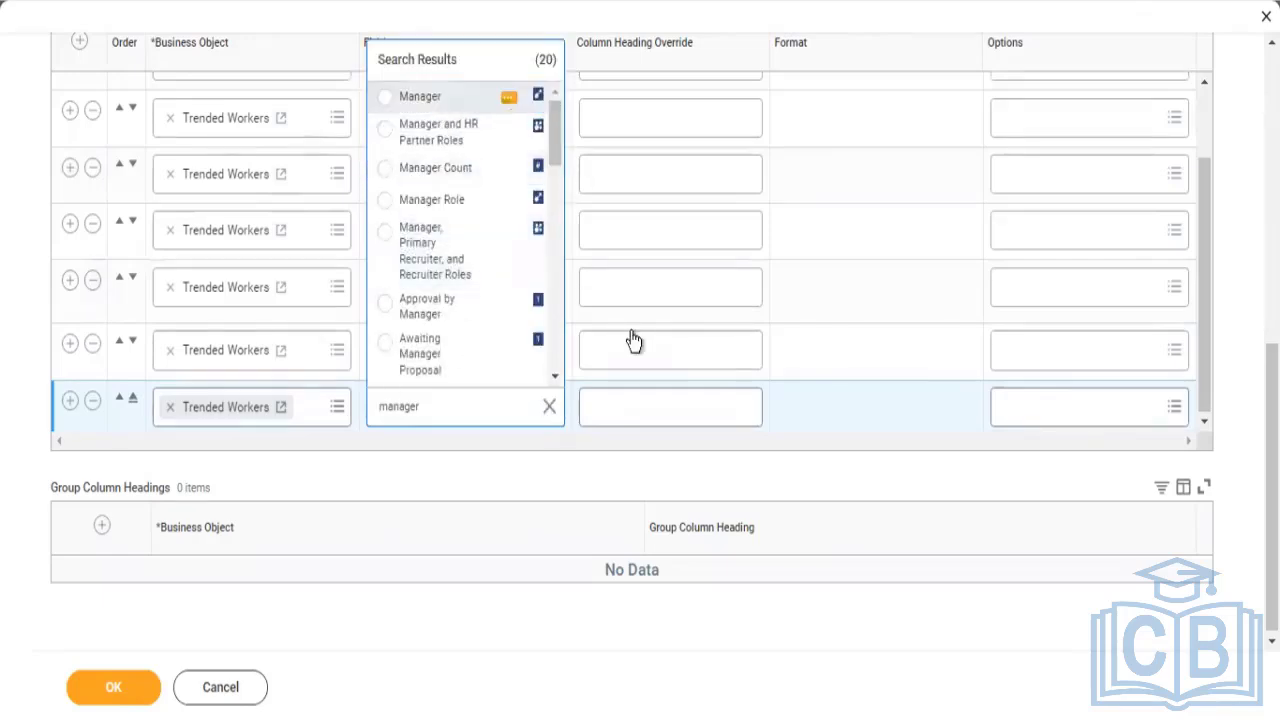
{"action": "left_click", "coordinate": [488, 110]}
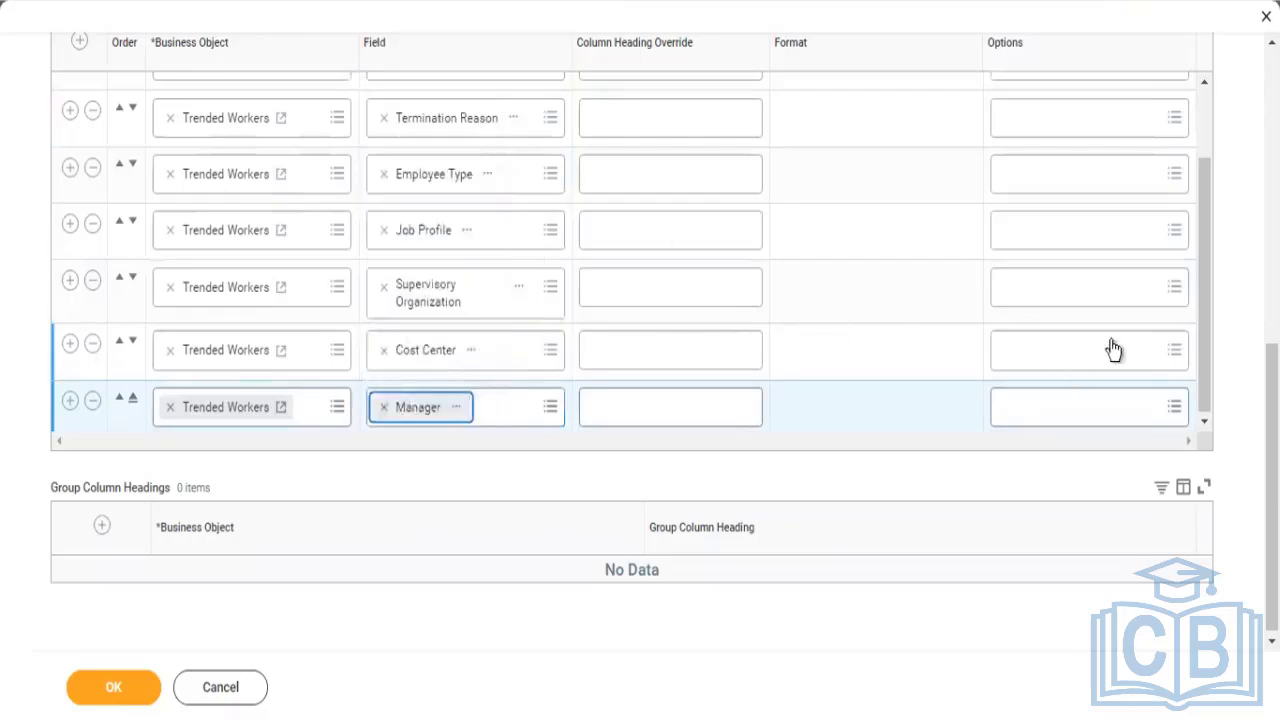
Step: Add two instance filter conditions and set the first one's field to Record Type
{"action": "scroll", "coordinate": [1113, 348], "scroll_direction": "up", "scroll_amount": 3}
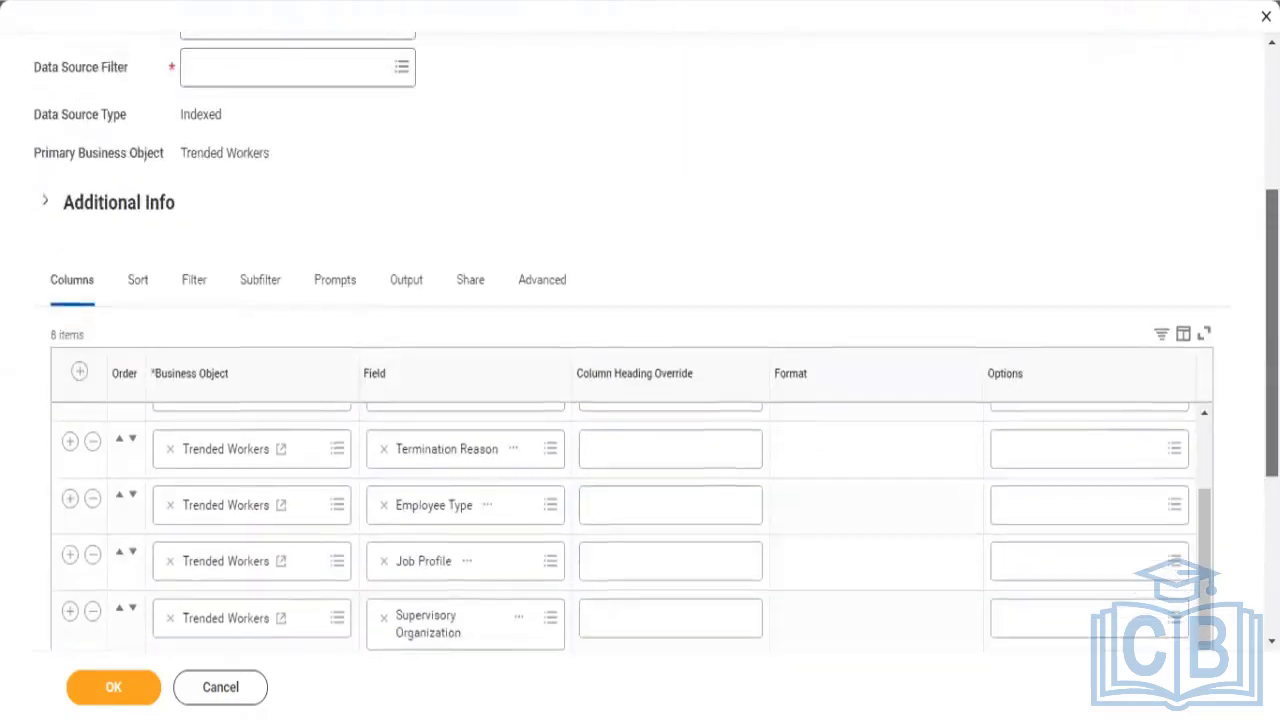
{"action": "left_click", "coordinate": [188, 290]}
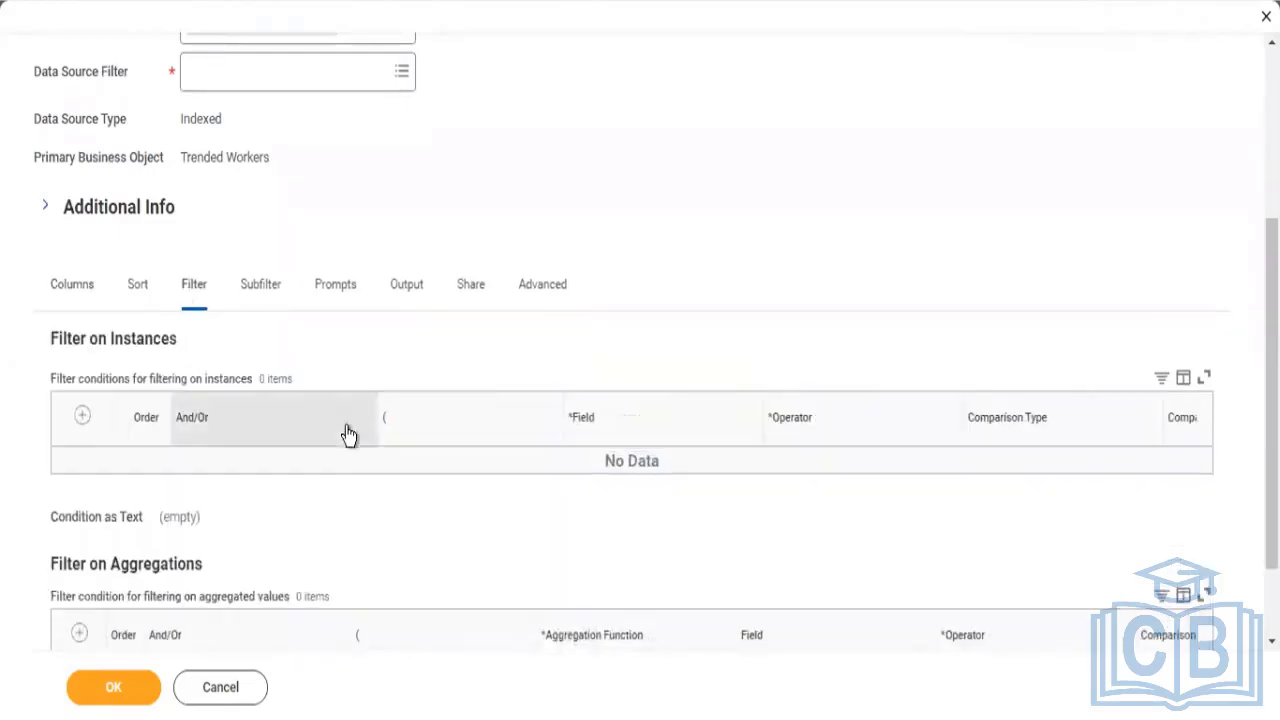
{"action": "left_click", "coordinate": [82, 416]}
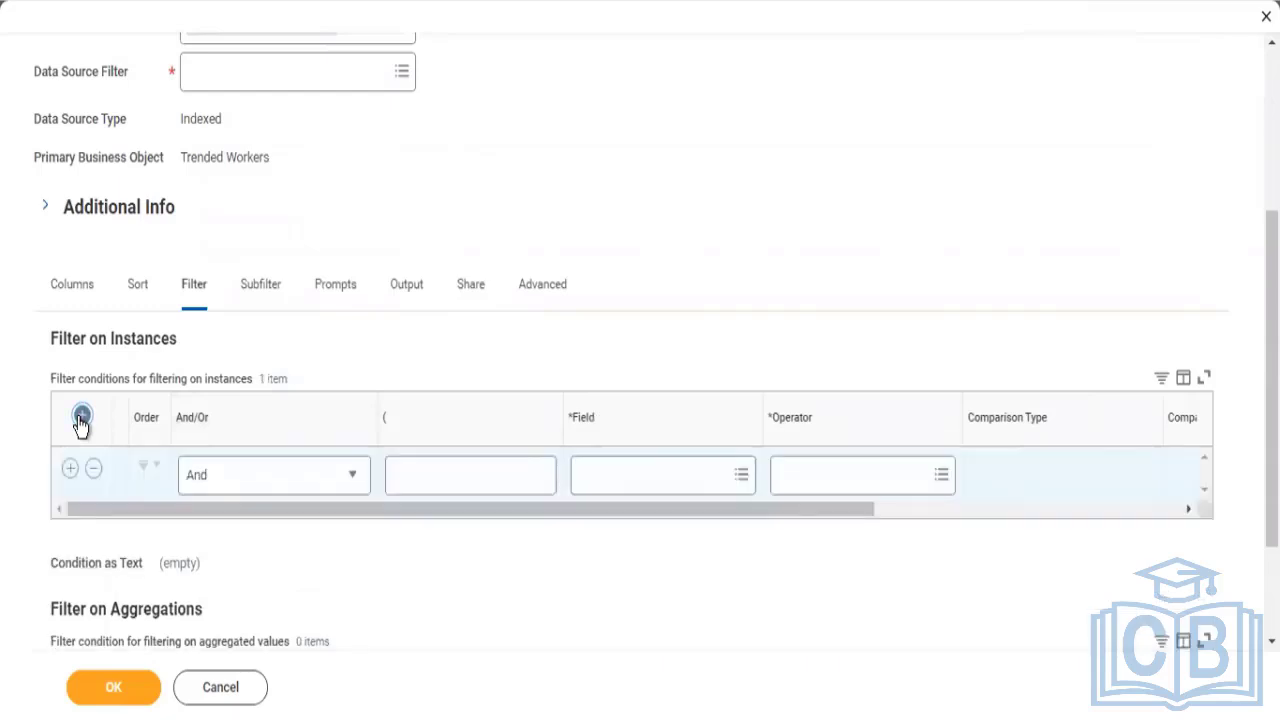
{"action": "left_click", "coordinate": [82, 420]}
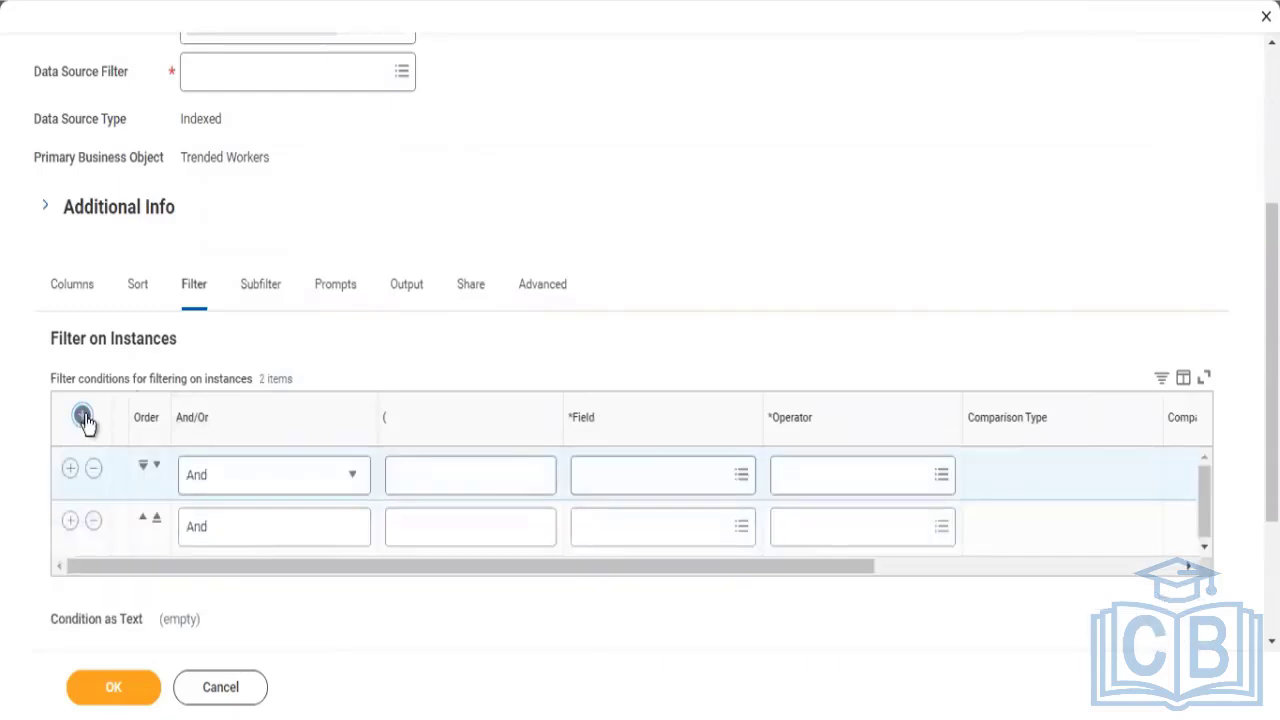
{"action": "left_click", "coordinate": [514, 483]}
{"action": "left_click", "coordinate": [633, 485]}
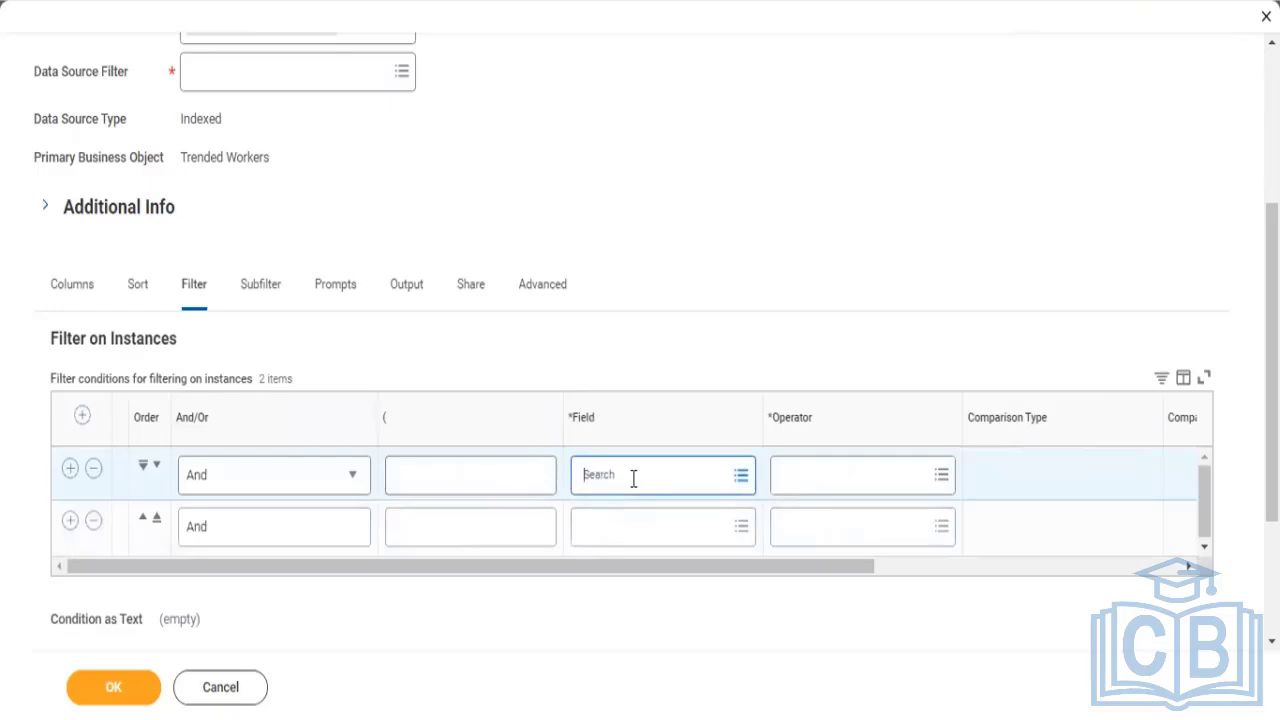
{"action": "type", "text": "Re"}
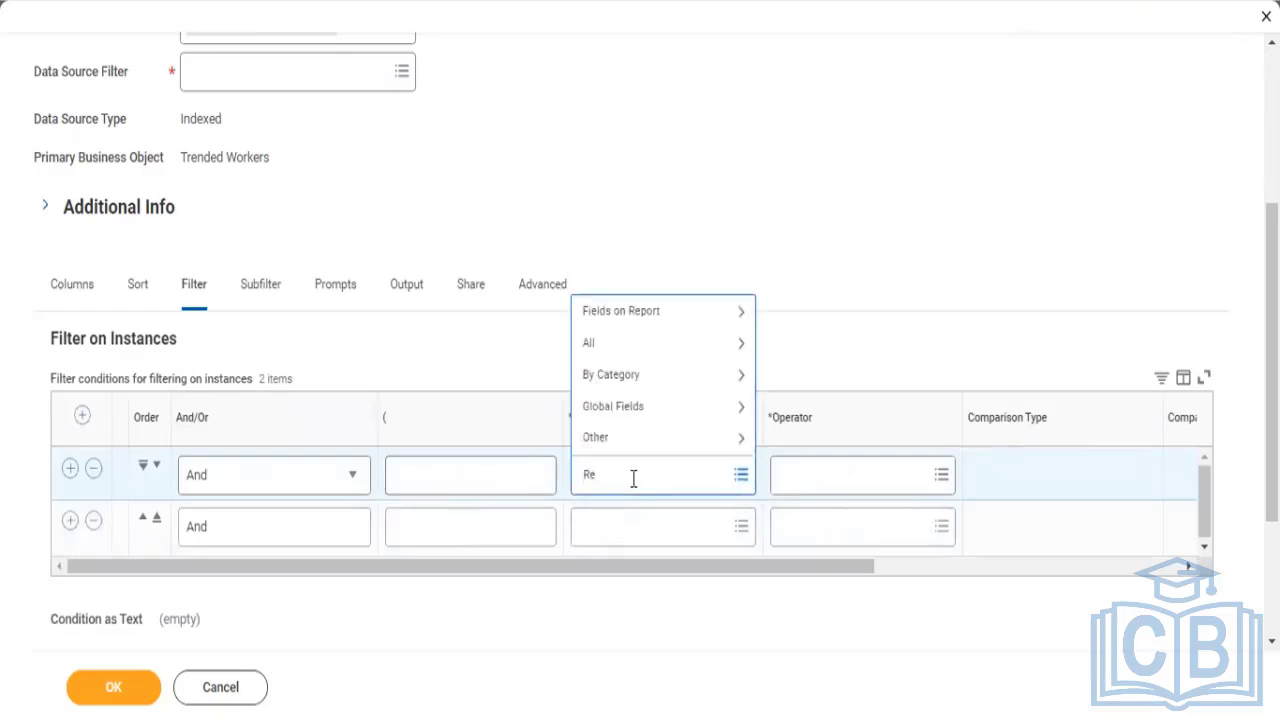
{"action": "type", "text": "cord Type"}
{"action": "key", "text": "Return"}
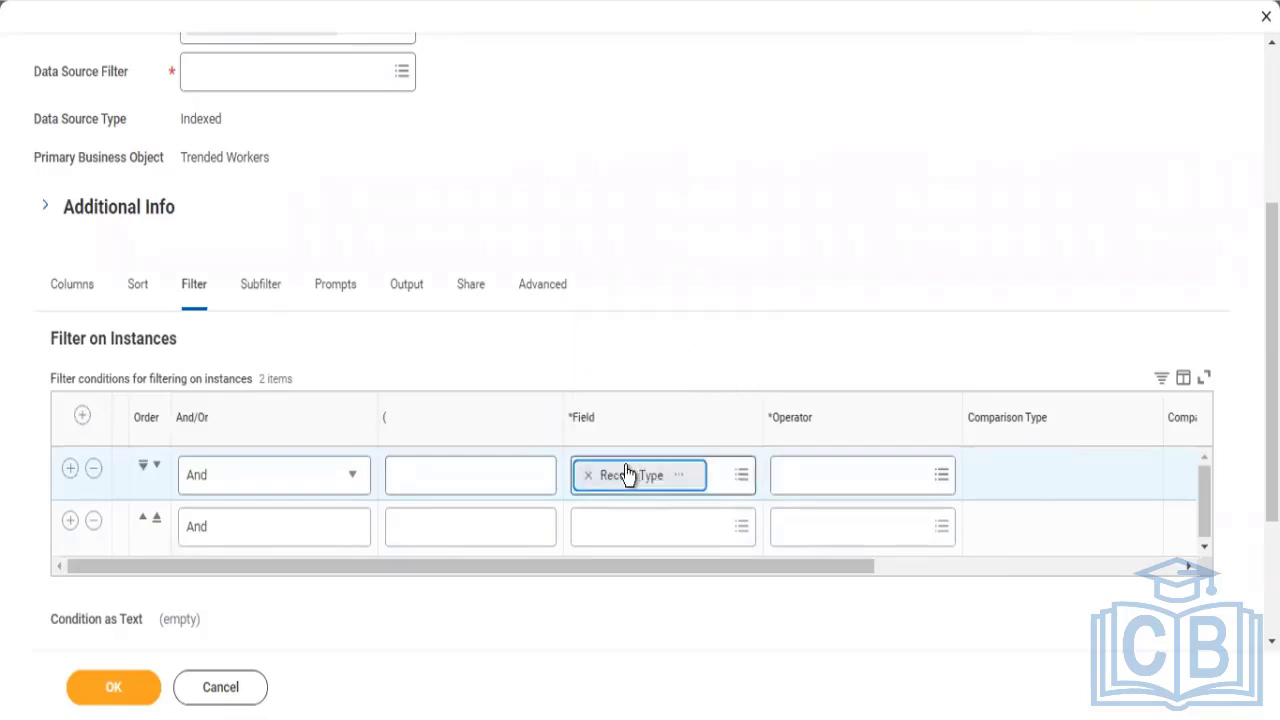
Step: Set the Record Type condition's operator to "in the selection list" with Activity as the comparison value
{"action": "left_click", "coordinate": [830, 476]}
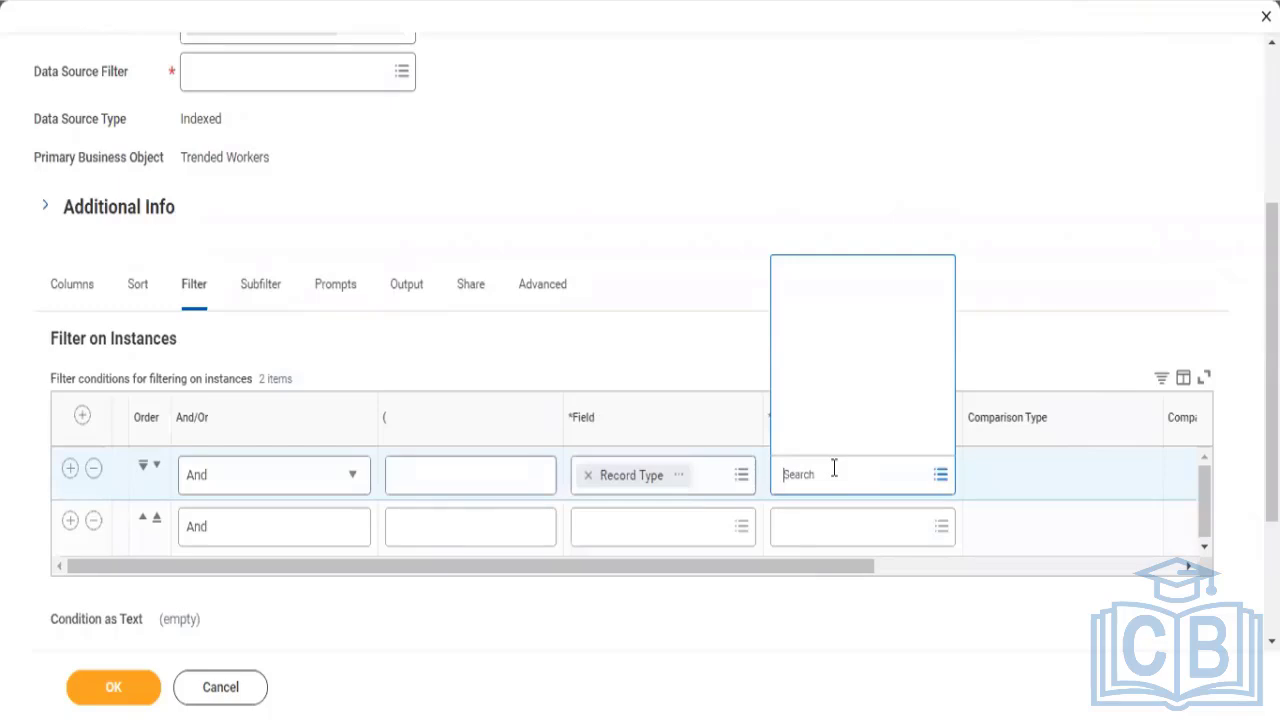
{"action": "left_click", "coordinate": [834, 418]}
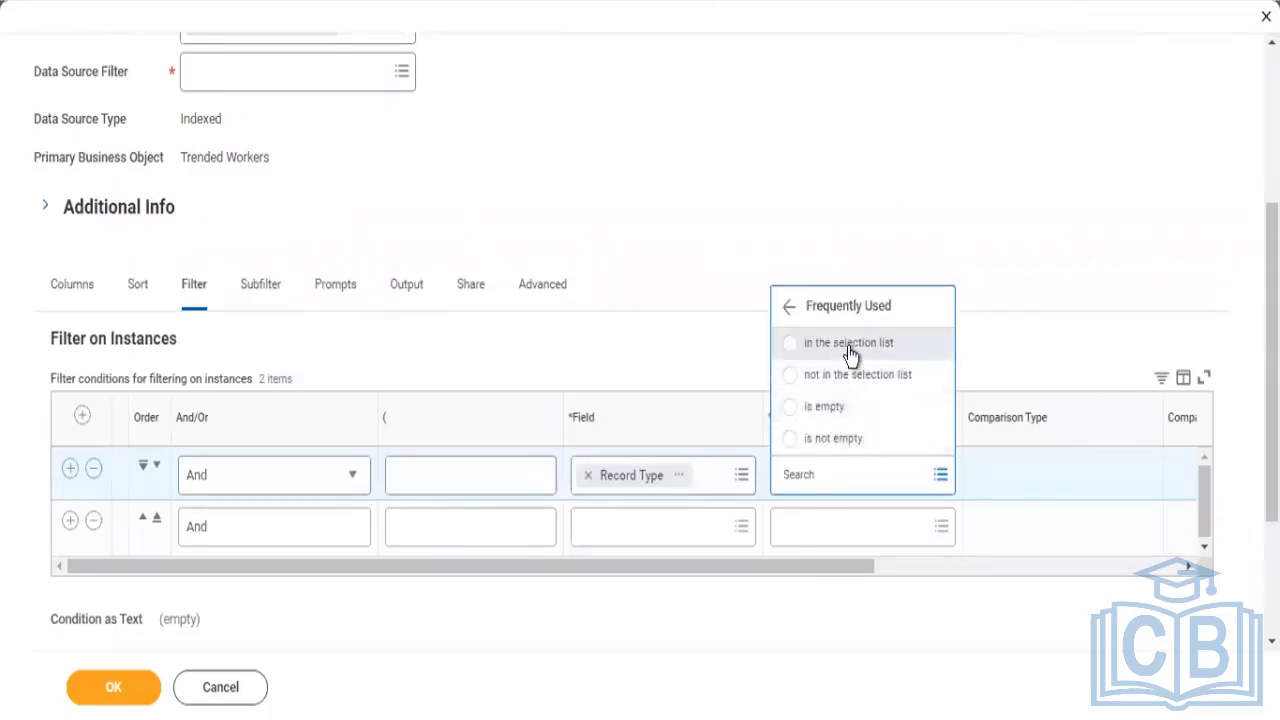
{"action": "left_click", "coordinate": [849, 343]}
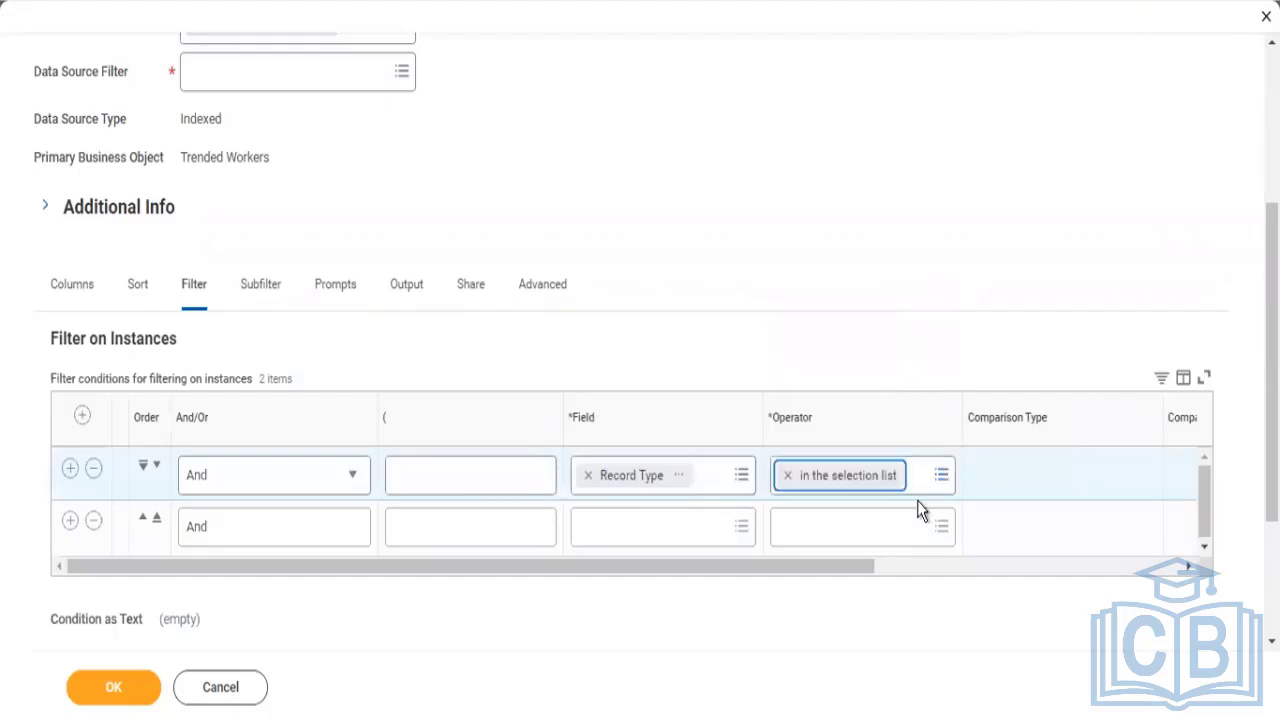
{"action": "left_click", "coordinate": [945, 578]}
{"action": "left_click", "coordinate": [826, 483]}
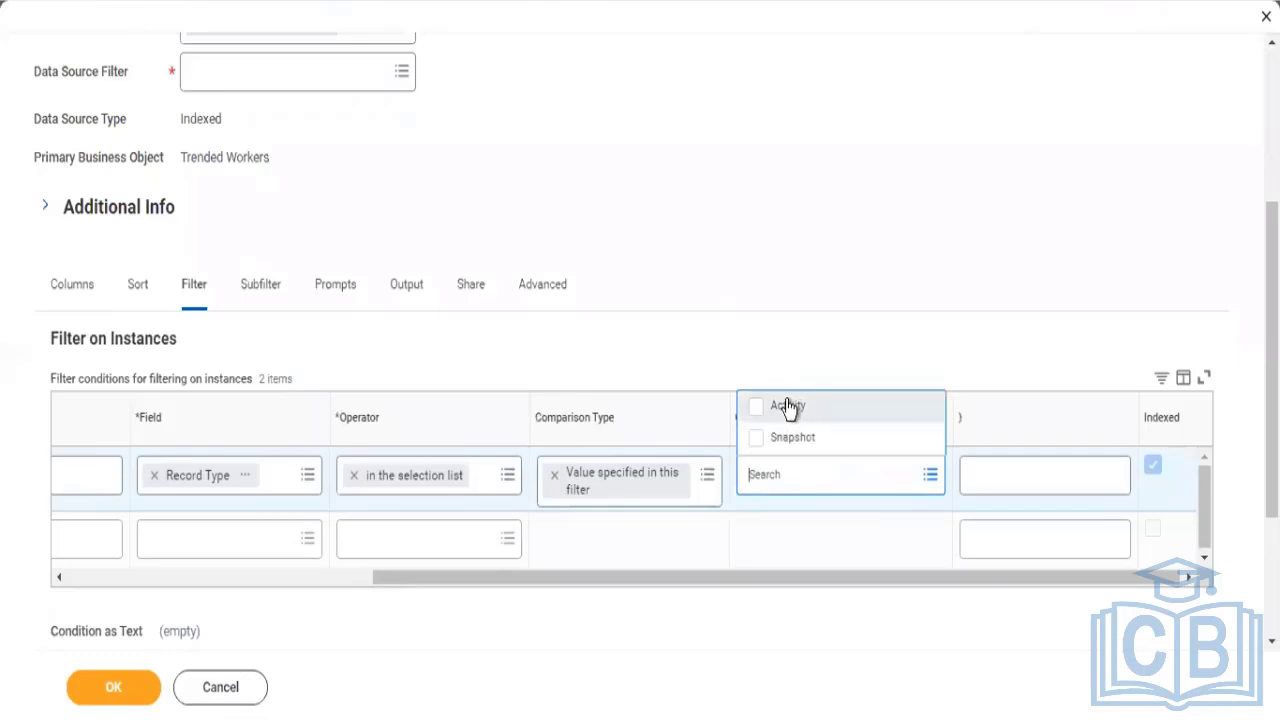
{"action": "left_click", "coordinate": [788, 406]}
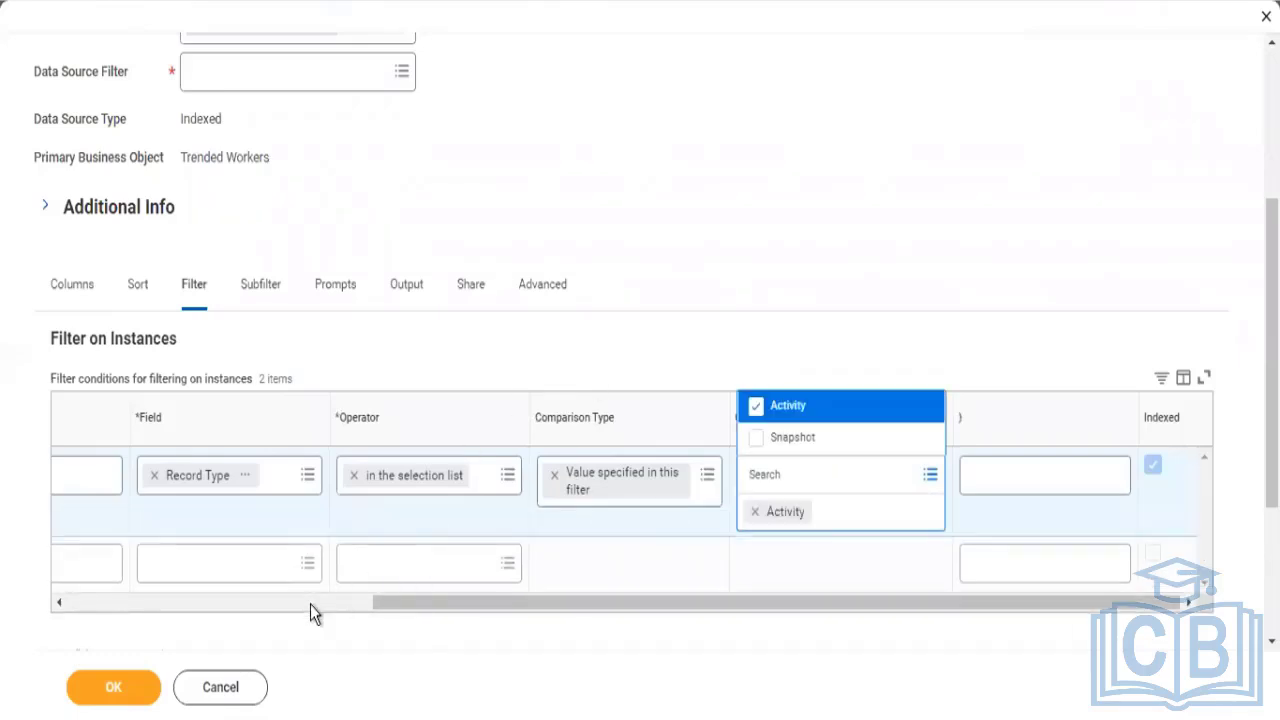
Step: Search for "Worker type" and set the second instance filter condition's field to Worker Type
{"action": "left_click", "coordinate": [306, 606]}
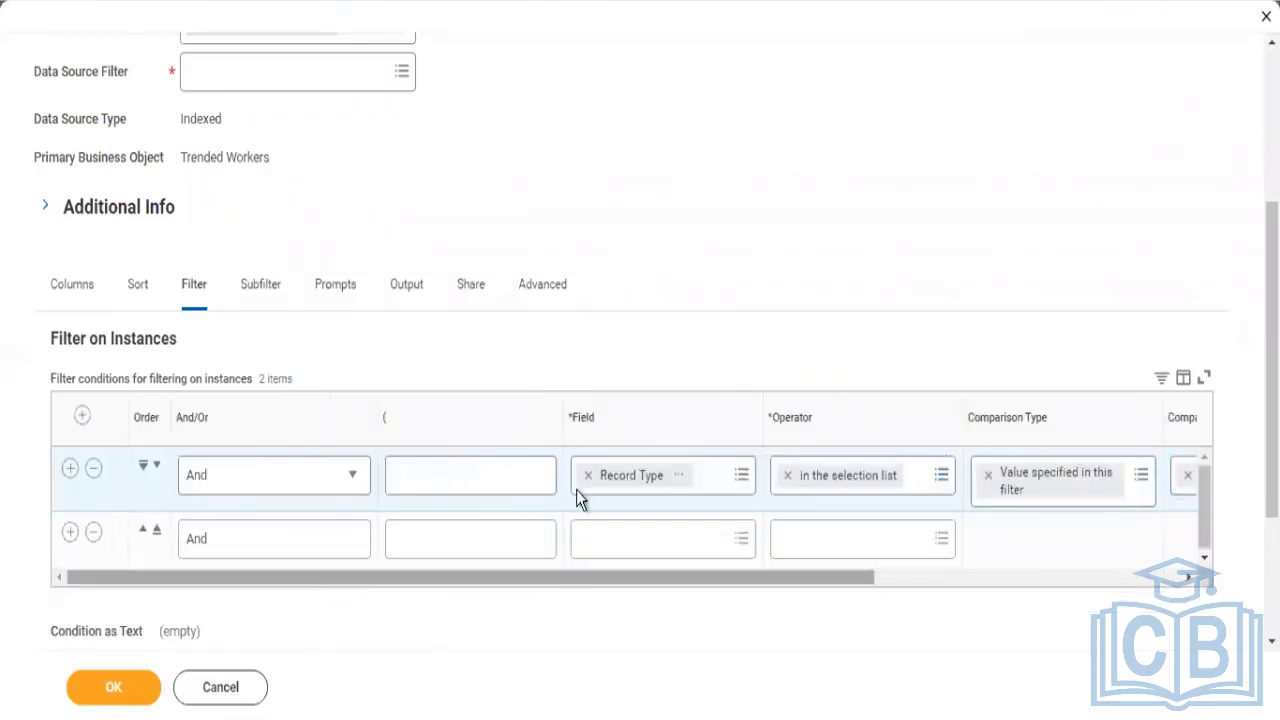
{"action": "left_click", "coordinate": [609, 535]}
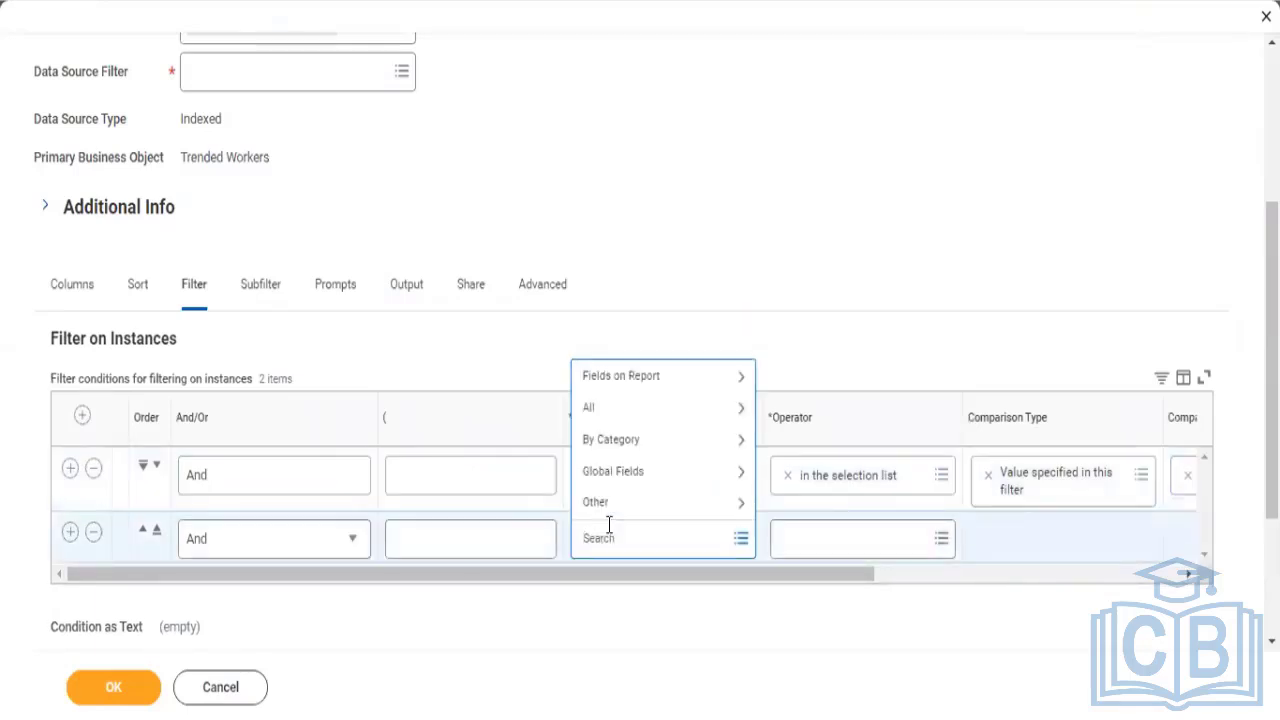
{"action": "type", "text": "Worker"}
{"action": "key", "text": "BackSpace"}
{"action": "key", "text": "BackSpace"}
{"action": "key", "text": "BackSpace"}
{"action": "key", "text": "BackSpace"}
{"action": "key", "text": "BackSpace"}
{"action": "key", "text": "BackSpace"}
{"action": "type", "text": "Wor"}
{"action": "type", "text": "ker"}
{"action": "key", "text": "shift+Left"}
{"action": "key", "text": "shift+Left"}
{"action": "type", "text": "ype"}
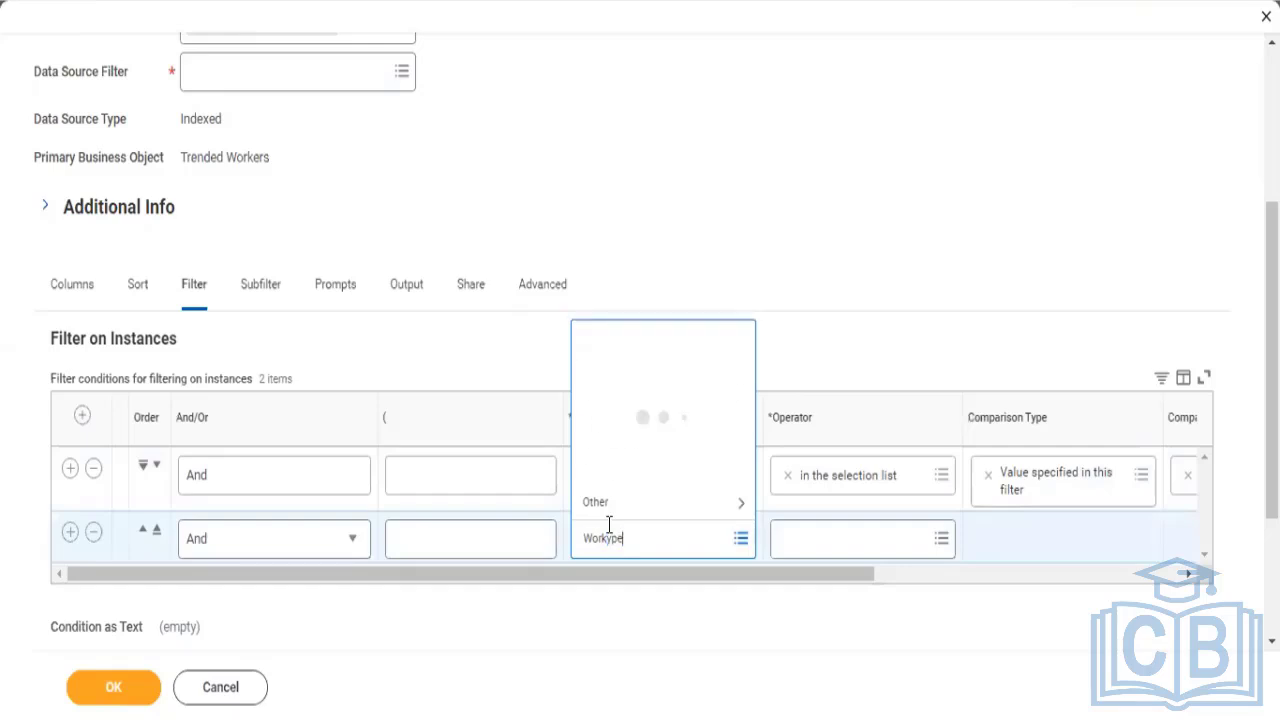
{"action": "left_click", "coordinate": [606, 541]}
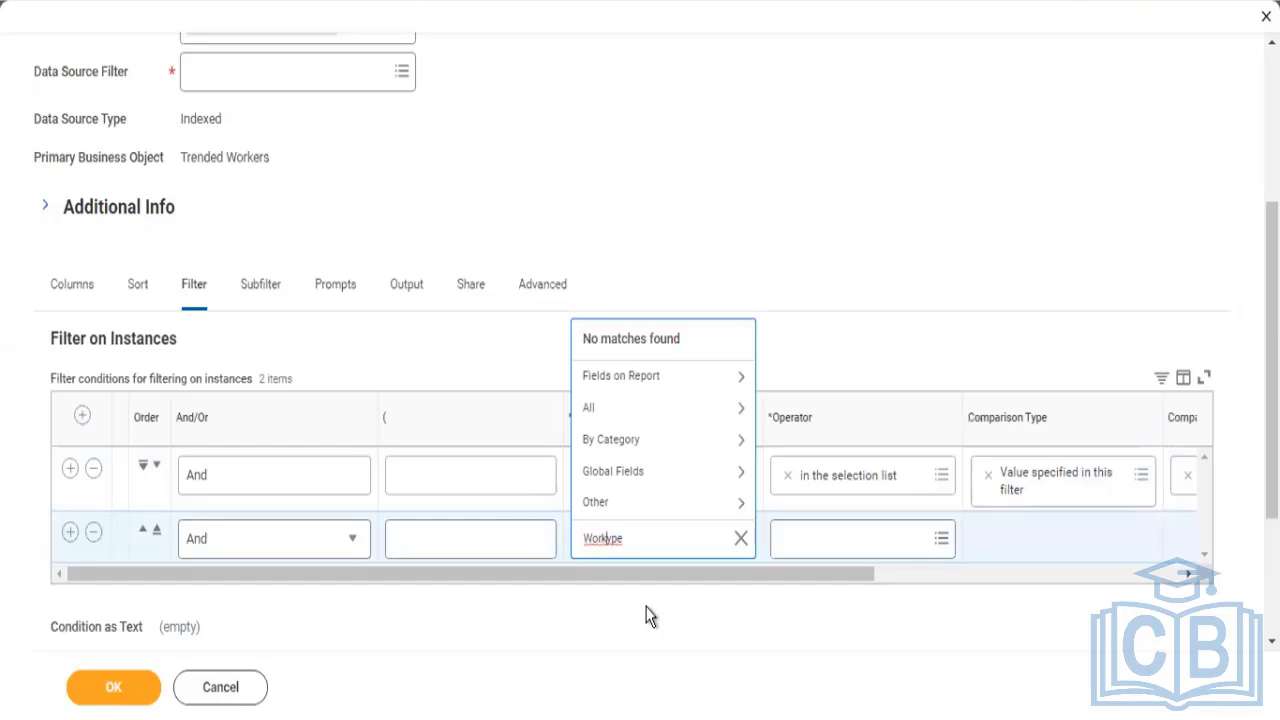
{"action": "type", "text": "er t"}
{"action": "key", "text": "Return"}
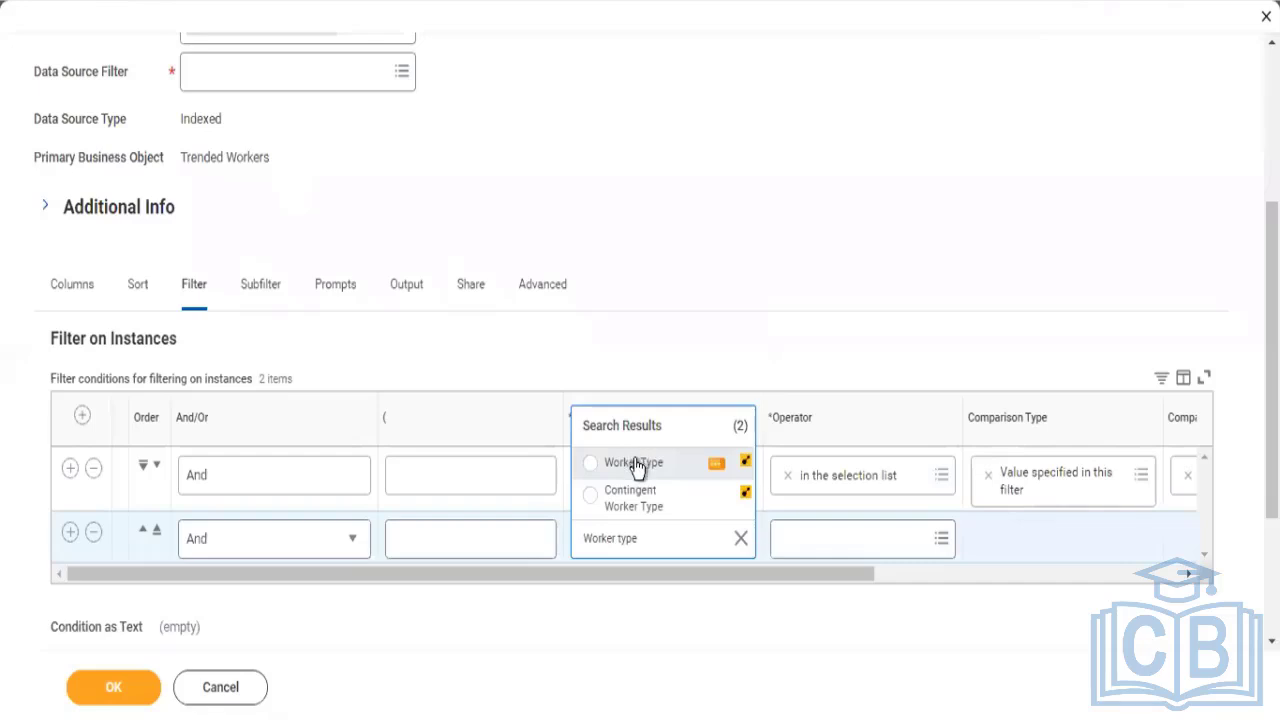
{"action": "left_click", "coordinate": [636, 464]}
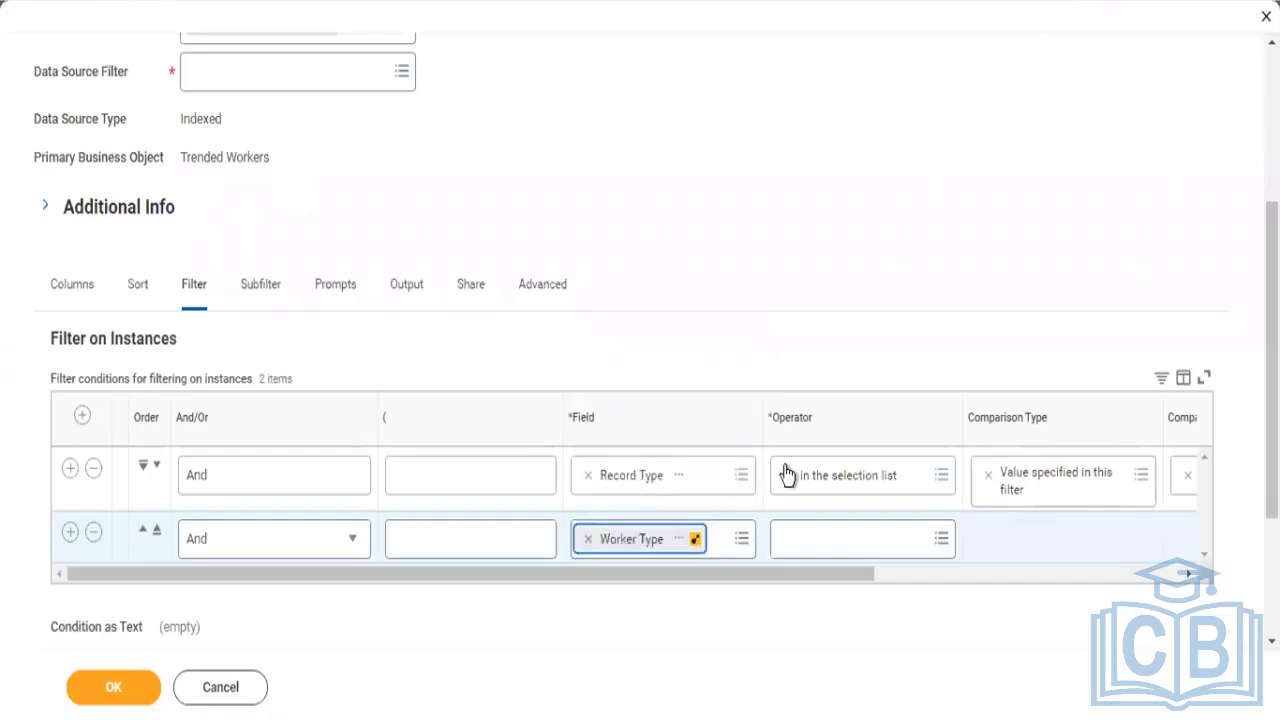
Step: Set the Worker Type condition's operator to "in the selection list" with Employee as the comparison value
{"action": "left_click", "coordinate": [838, 532]}
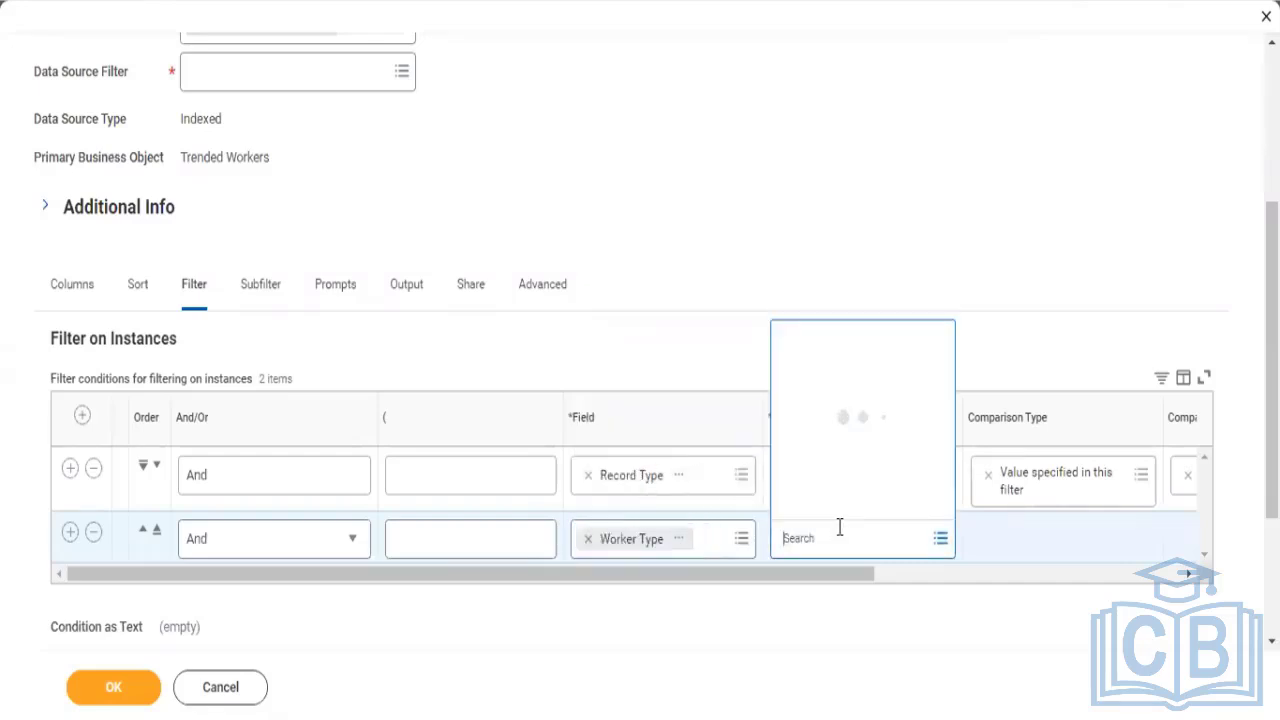
{"action": "left_click", "coordinate": [829, 478]}
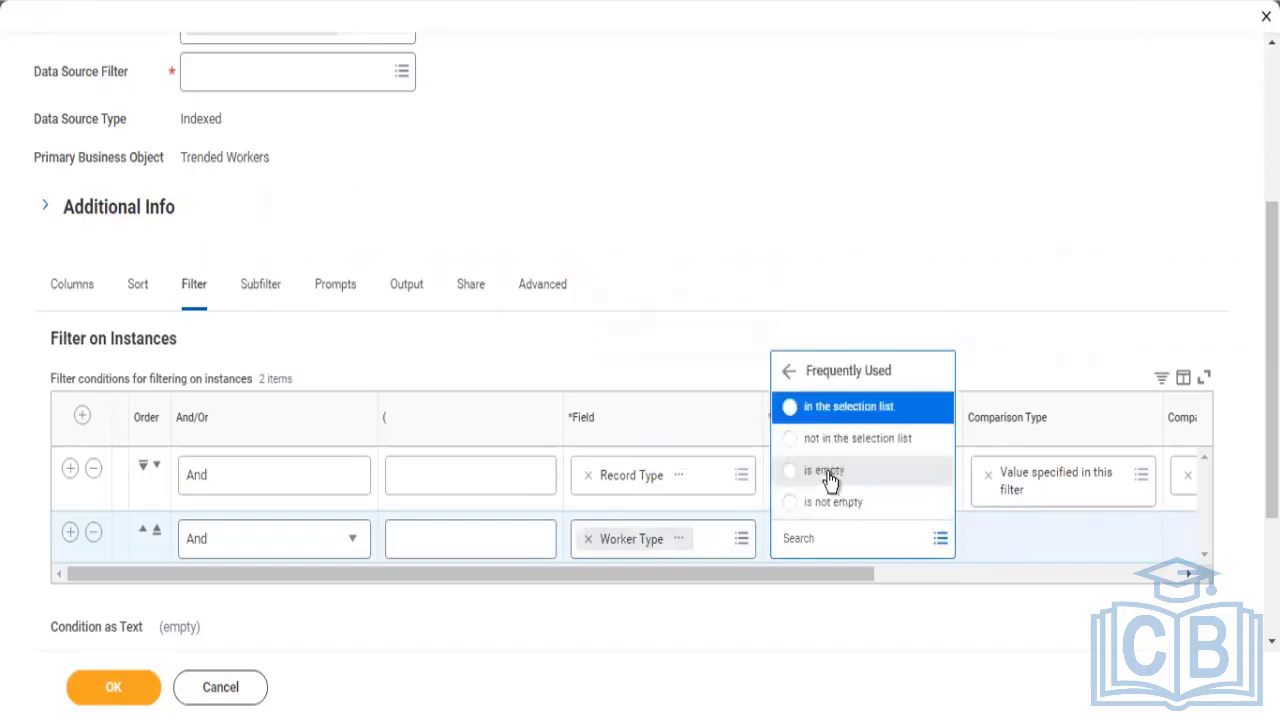
{"action": "left_click", "coordinate": [829, 407]}
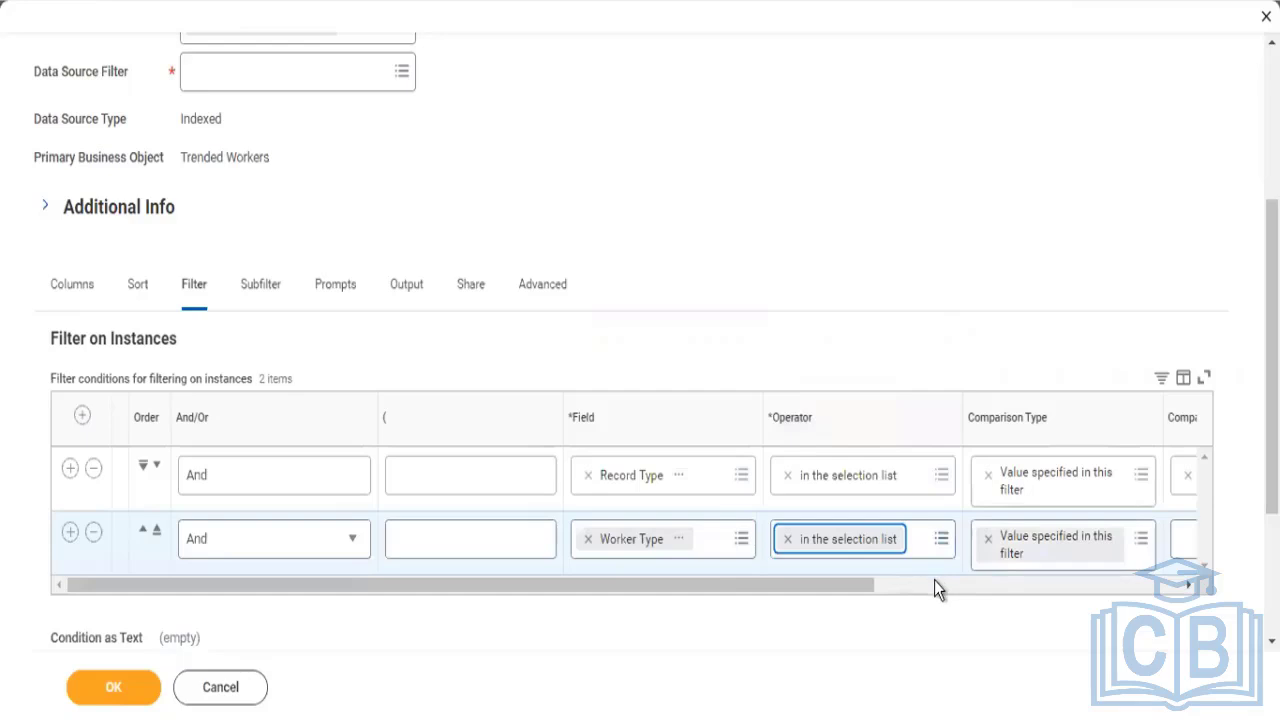
{"action": "left_click", "coordinate": [936, 583]}
{"action": "left_click", "coordinate": [767, 535]}
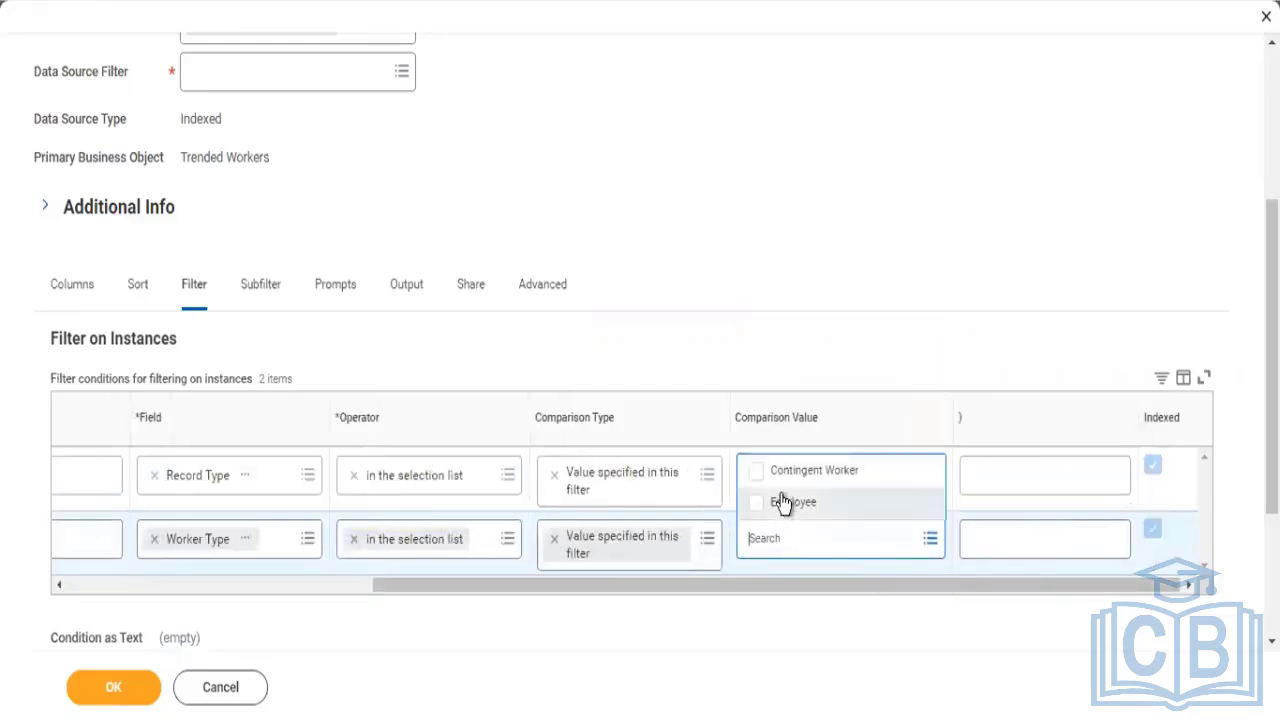
{"action": "left_click", "coordinate": [781, 502]}
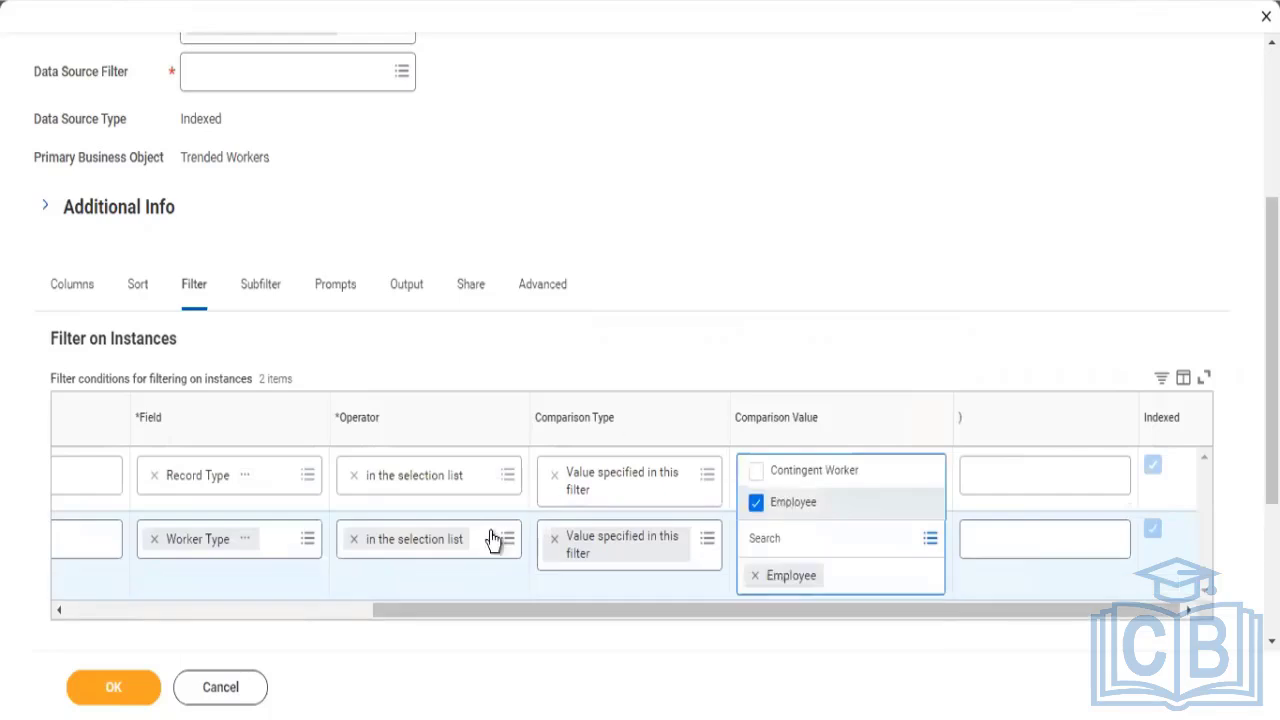
Step: Add a third instance filter condition and set its field to Business Process Type, searching for "business process"
{"action": "left_click", "coordinate": [352, 620]}
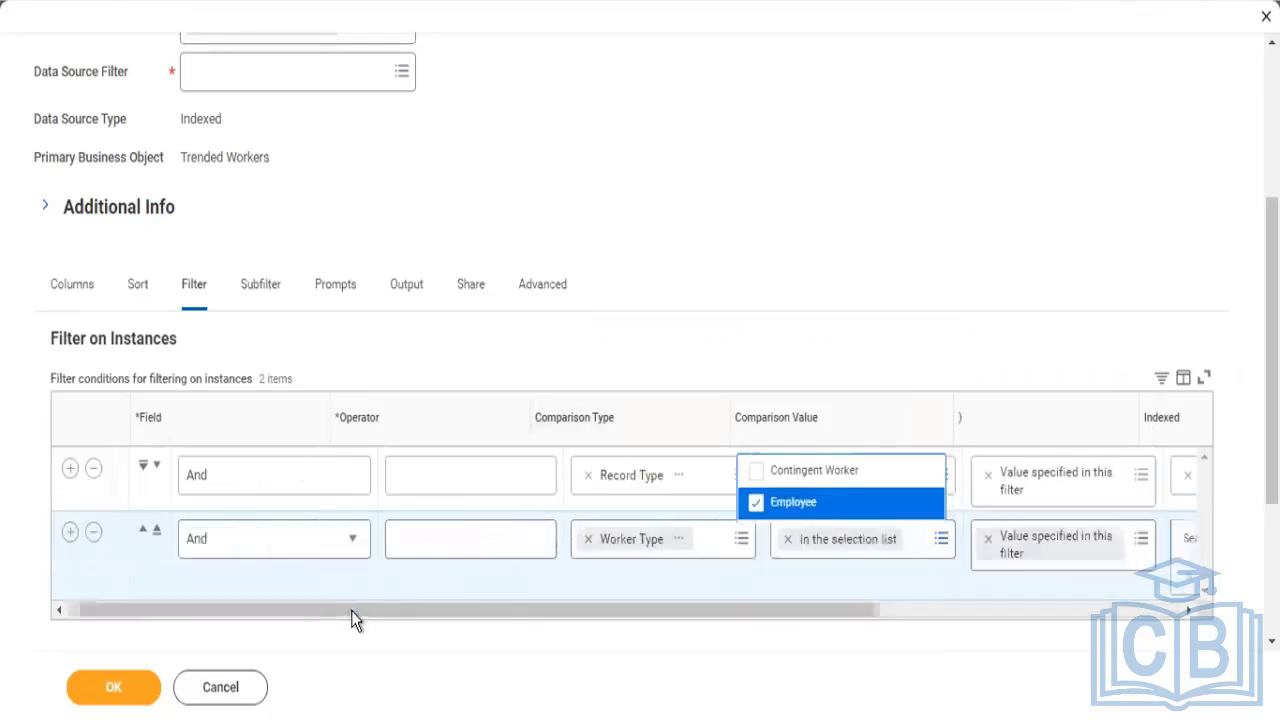
{"action": "left_click", "coordinate": [70, 534]}
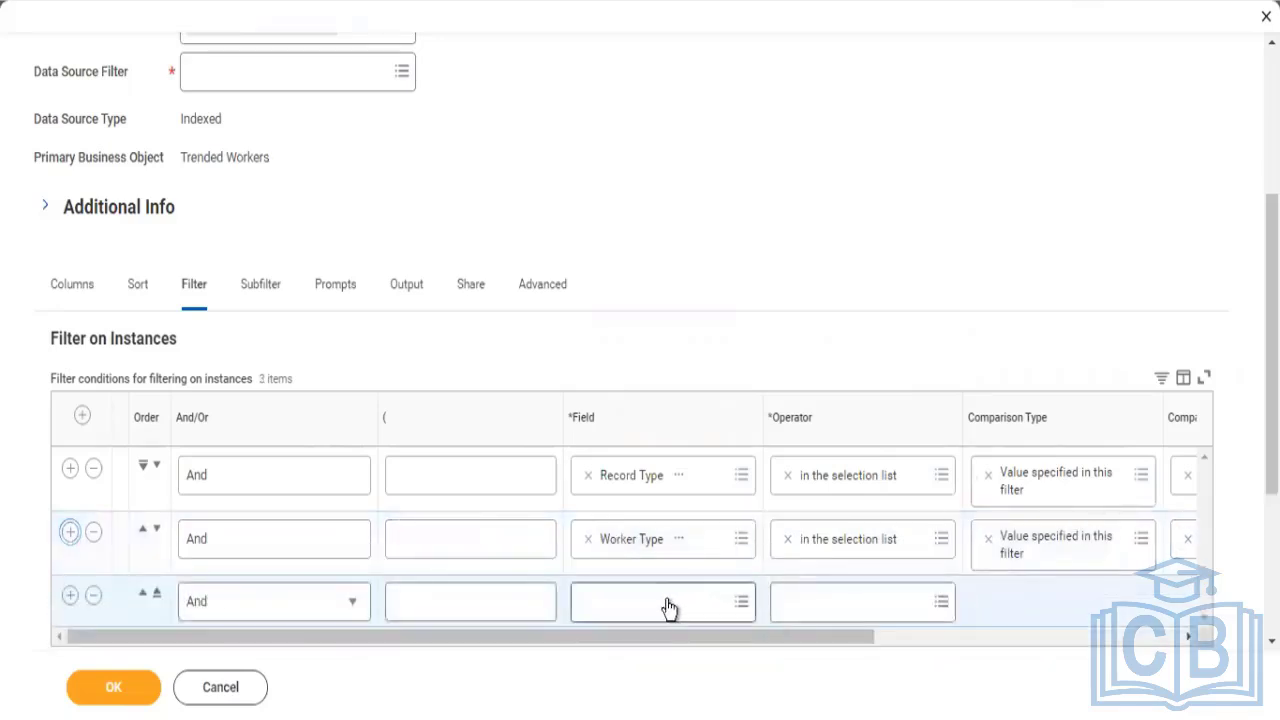
{"action": "left_click", "coordinate": [669, 607]}
{"action": "type", "text": "busi"}
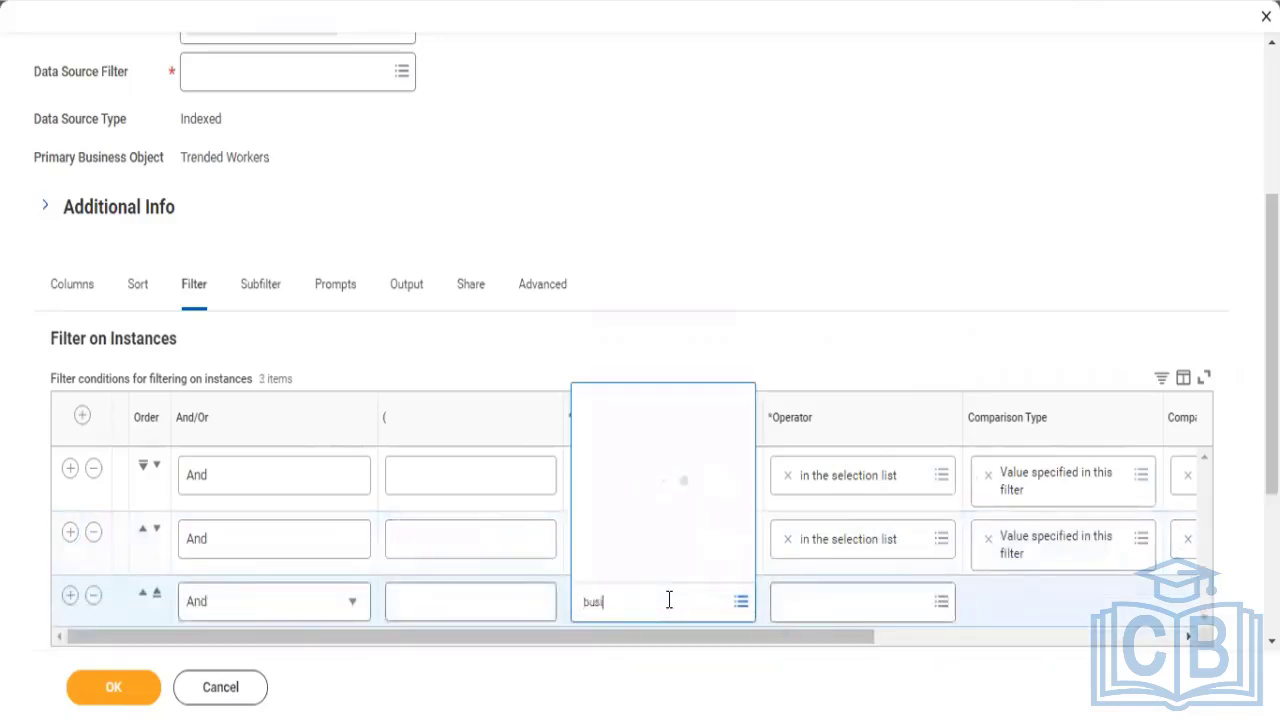
{"action": "type", "text": "ness process"}
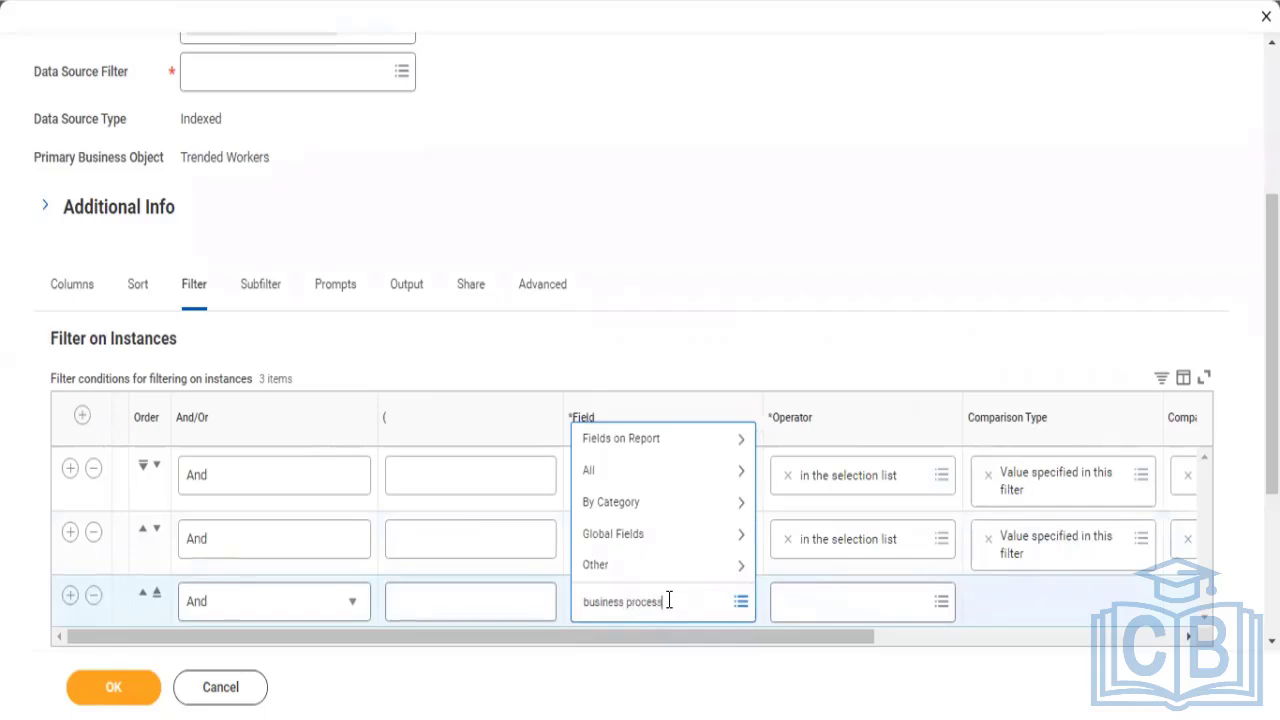
{"action": "key", "text": "Return"}
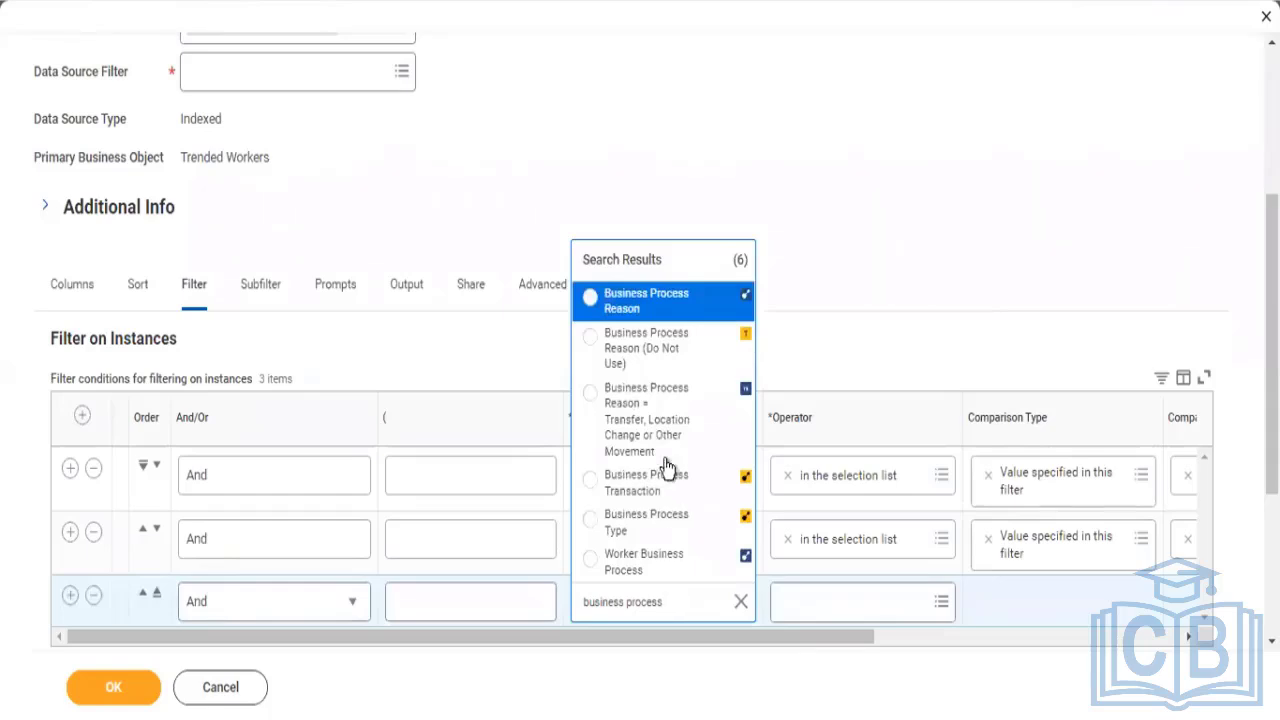
{"action": "left_click", "coordinate": [638, 514]}
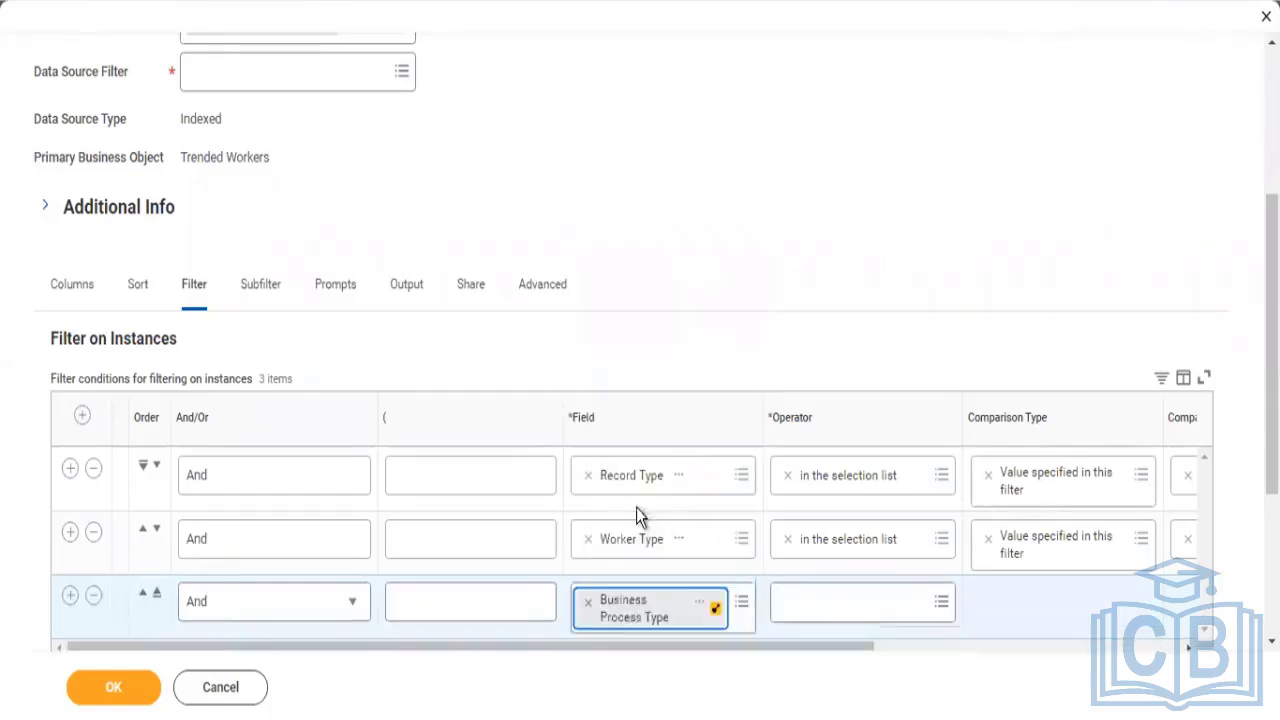
Step: Set the Business Process Type condition's operator to "in the selection list" with Termination as the comparison value
{"action": "left_click", "coordinate": [849, 612]}
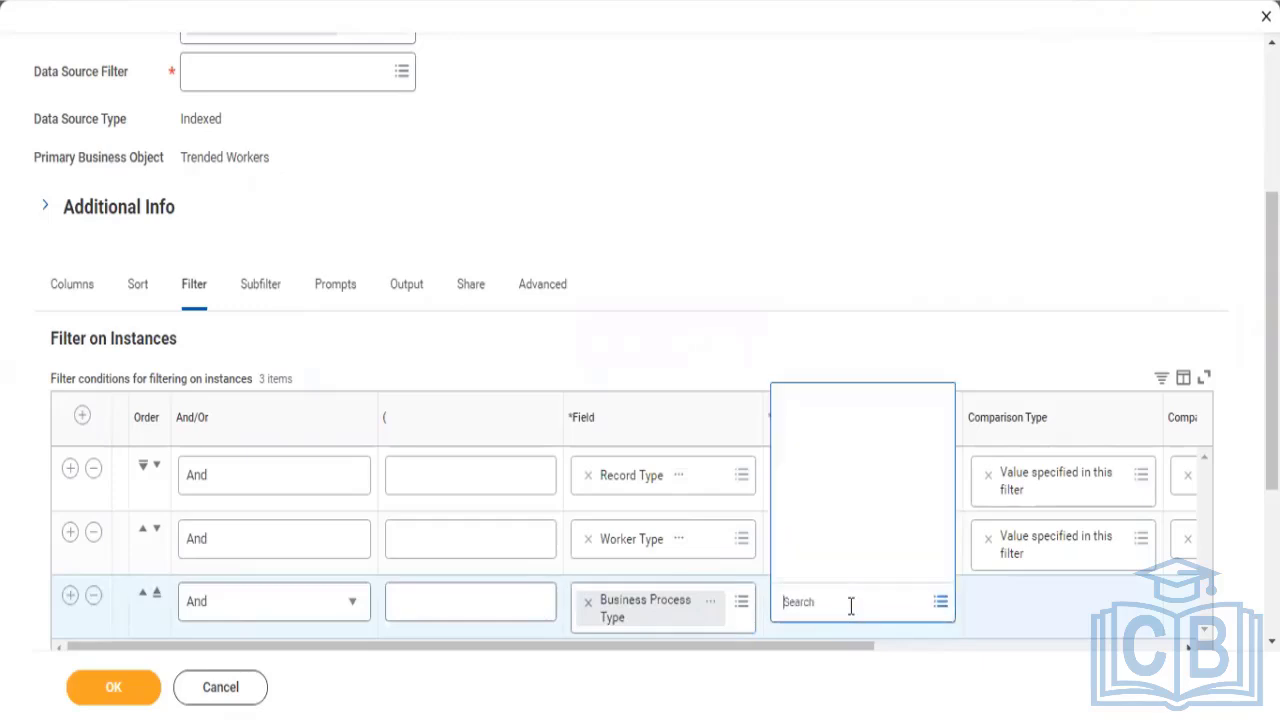
{"action": "left_click", "coordinate": [846, 536]}
{"action": "left_click", "coordinate": [843, 472]}
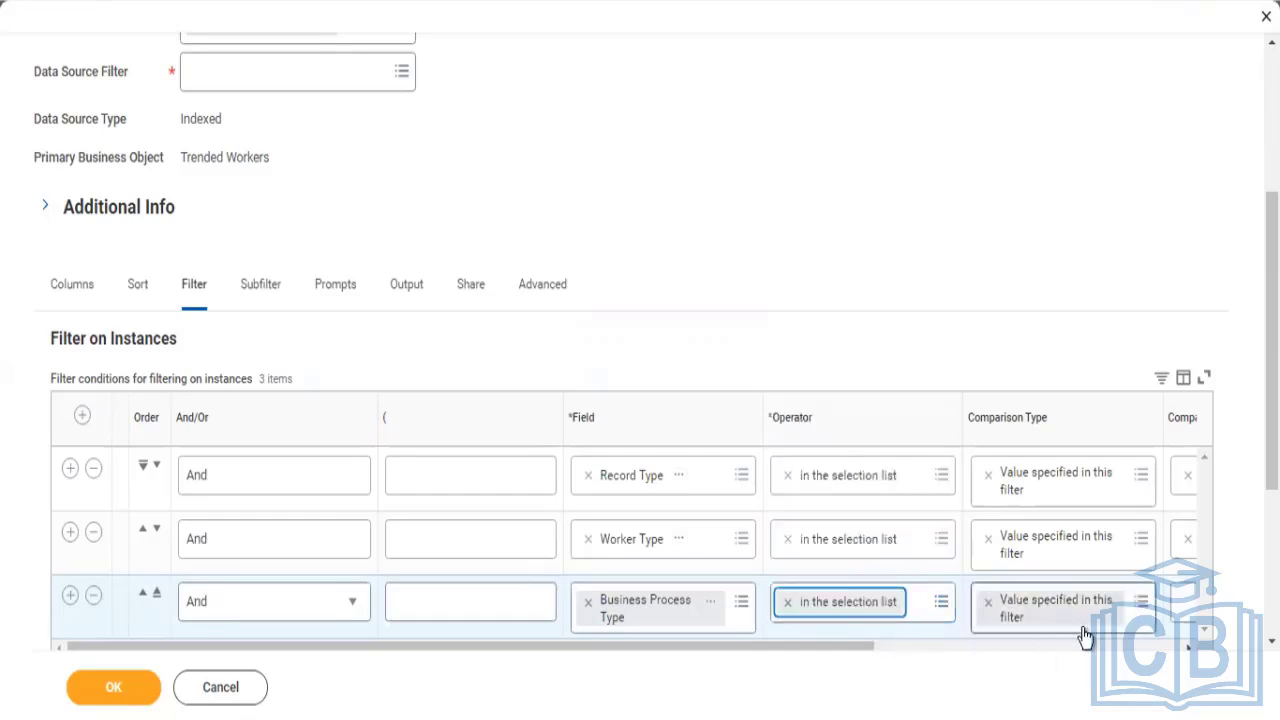
{"action": "left_click", "coordinate": [1183, 603]}
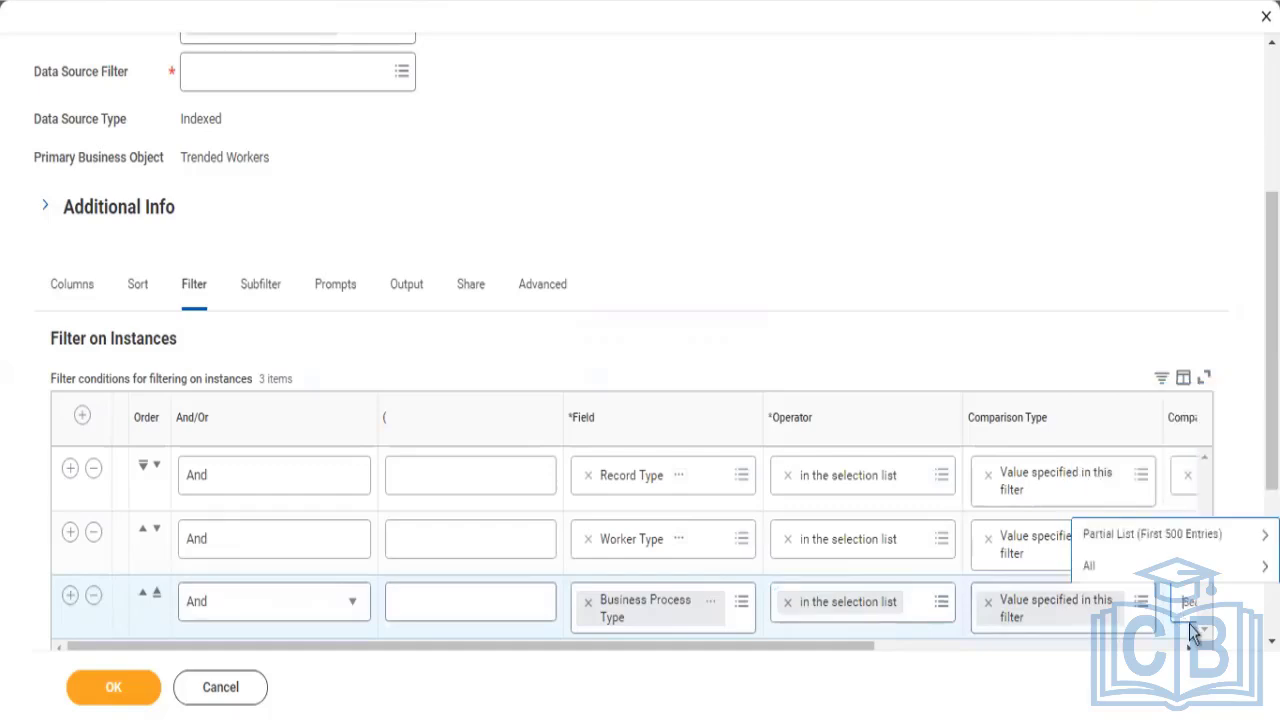
{"action": "type", "text": "term"}
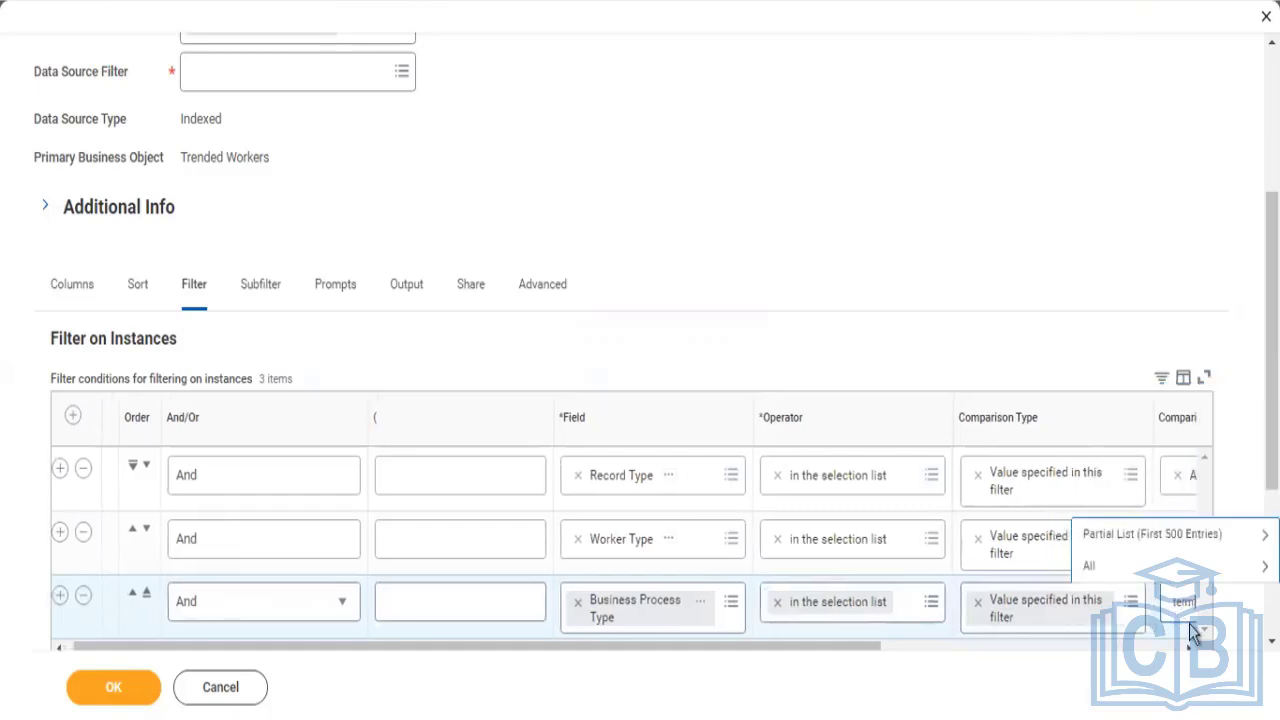
{"action": "type", "text": "i"}
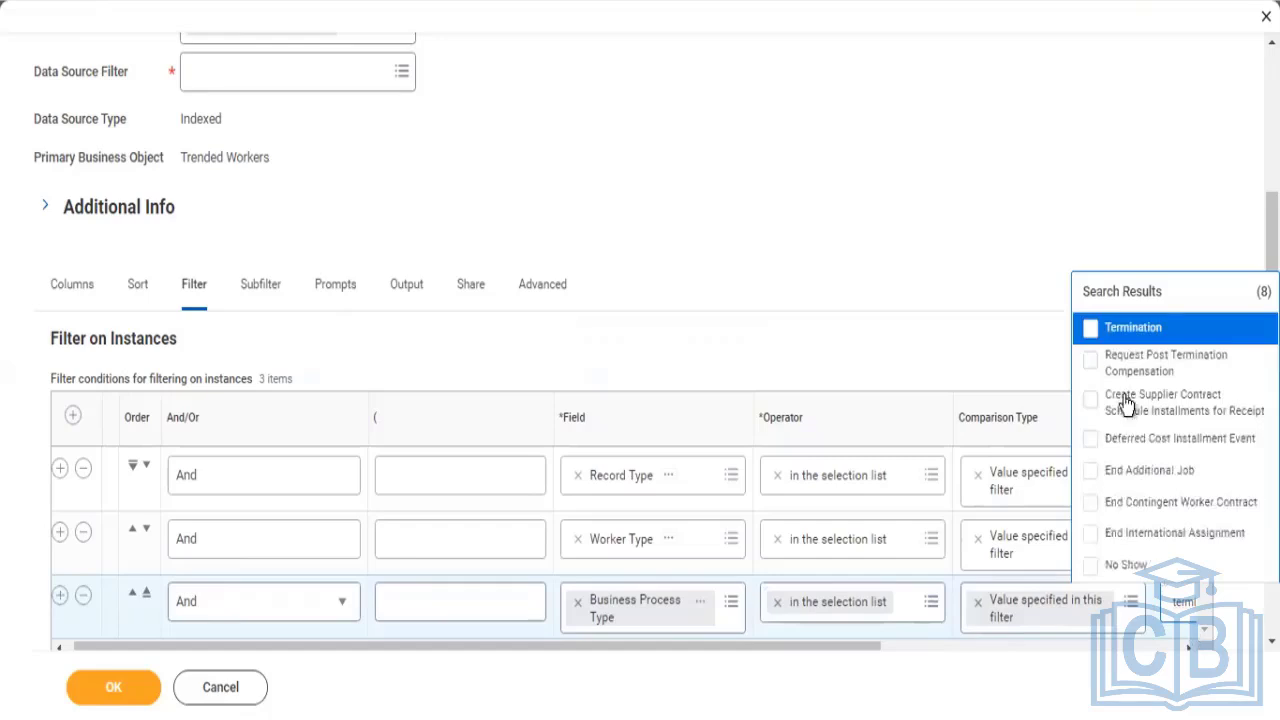
{"action": "left_click", "coordinate": [1125, 328]}
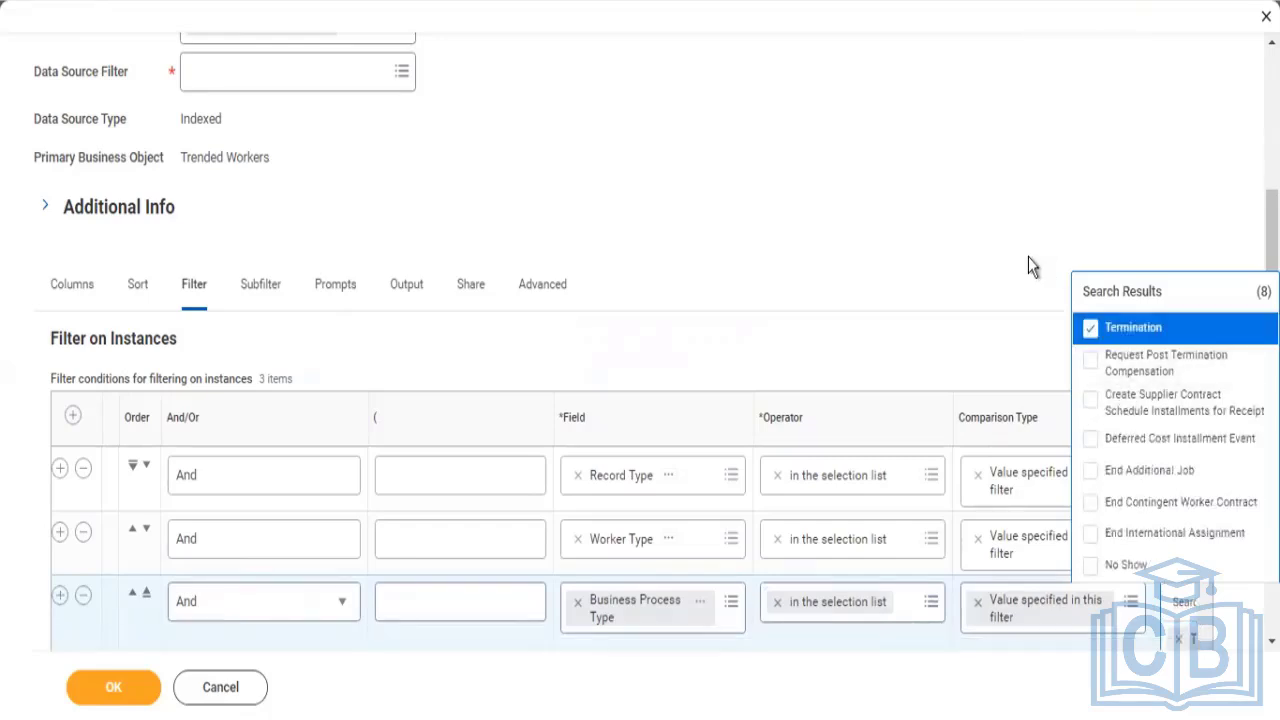
{"action": "left_click", "coordinate": [1028, 257]}
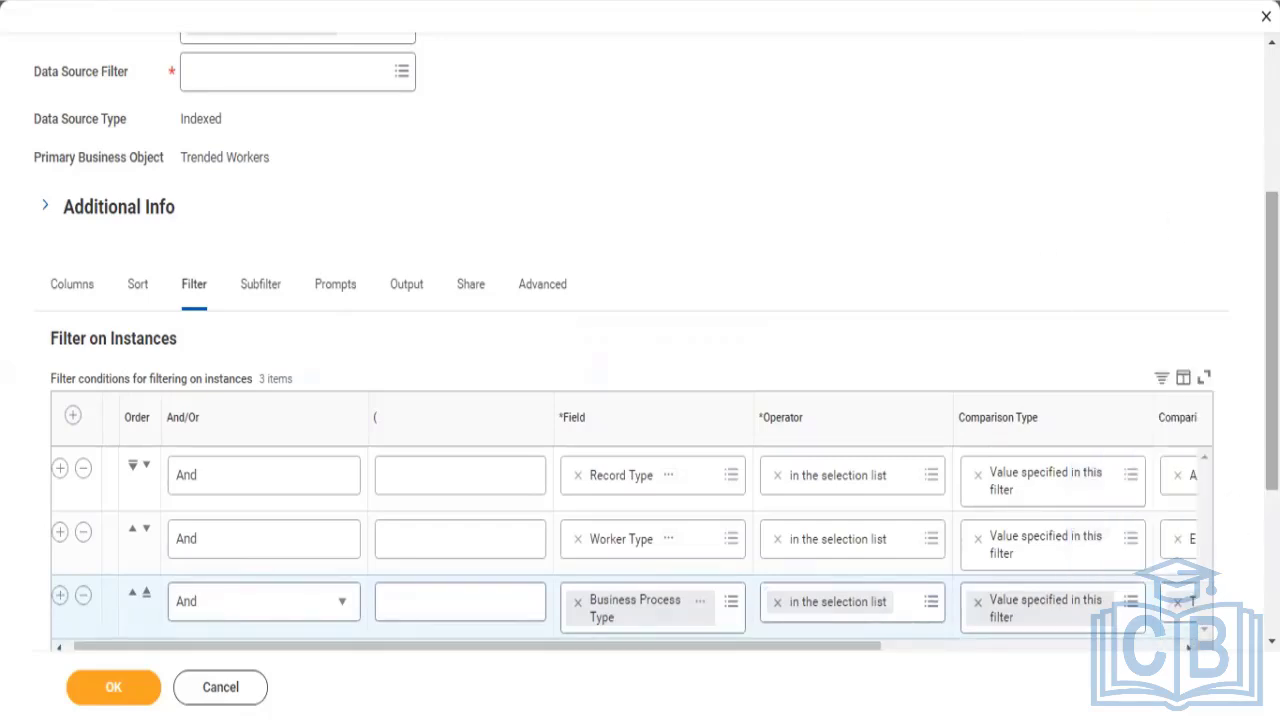
Step: Add a fourth instance filter condition and set its field to Record Date
{"action": "scroll", "coordinate": [597, 355], "scroll_direction": "down", "scroll_amount": 3}
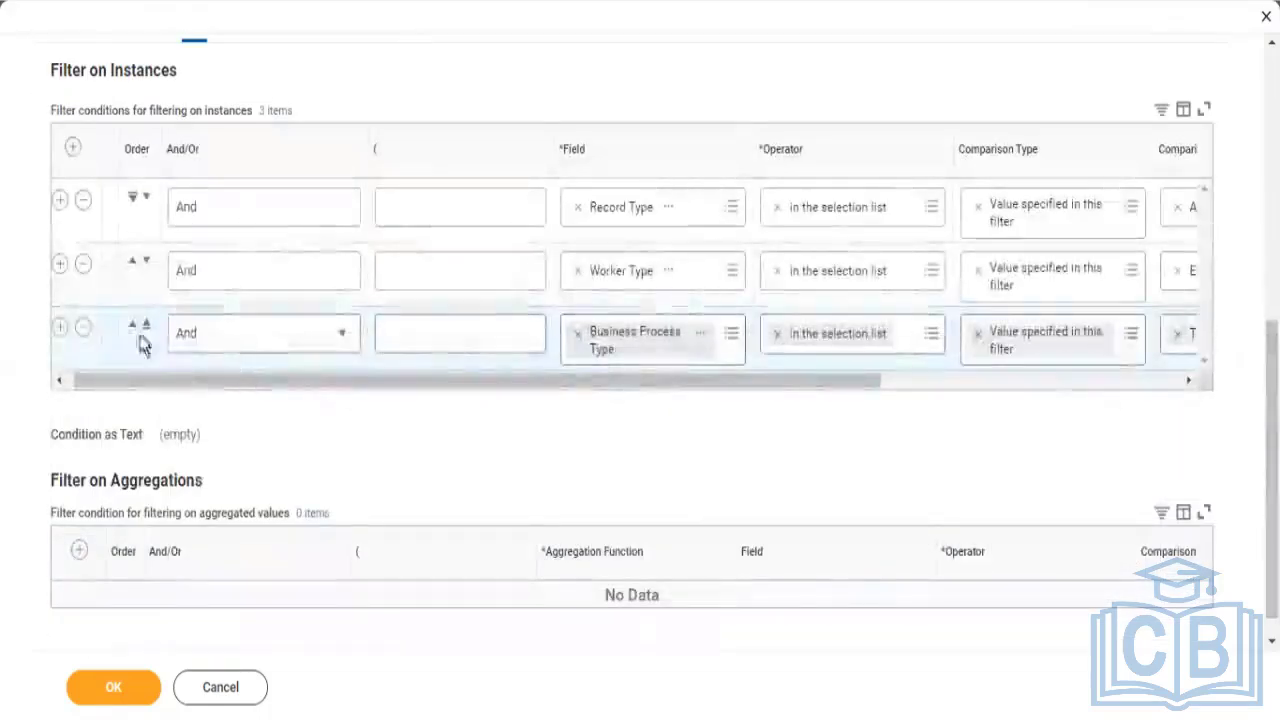
{"action": "left_click", "coordinate": [58, 330]}
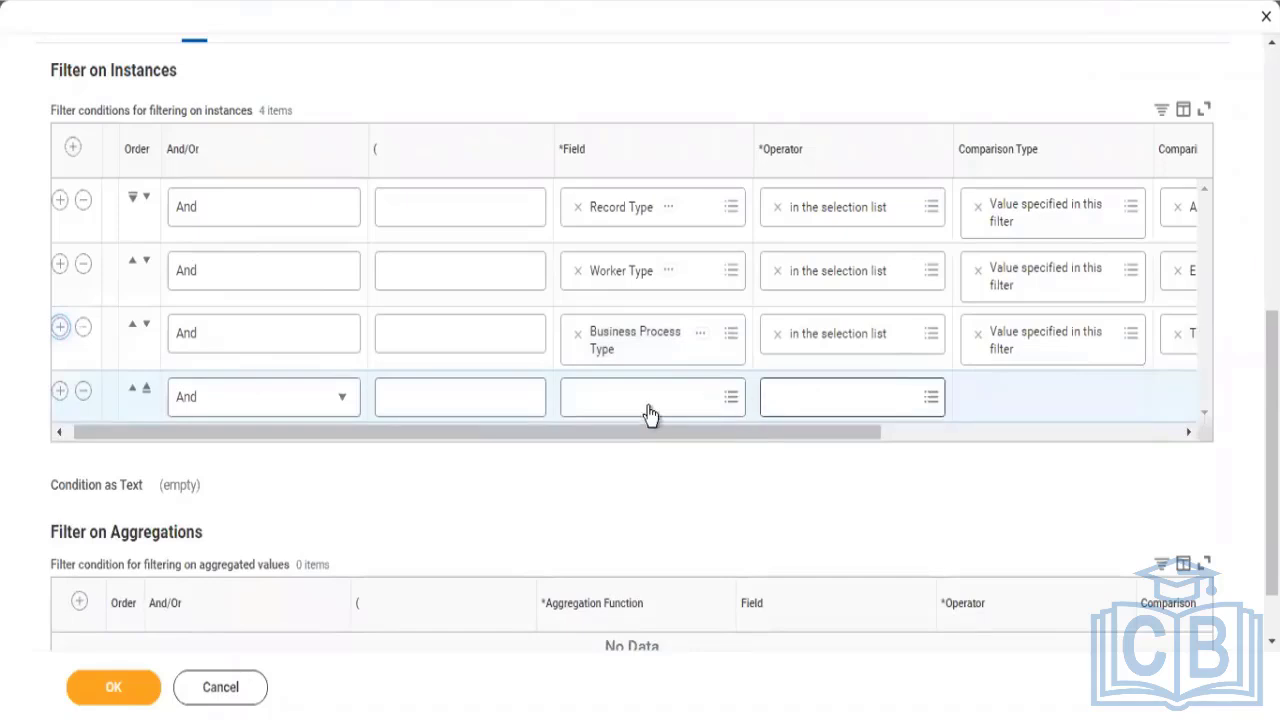
{"action": "left_click", "coordinate": [640, 410]}
{"action": "left_click", "coordinate": [640, 418]}
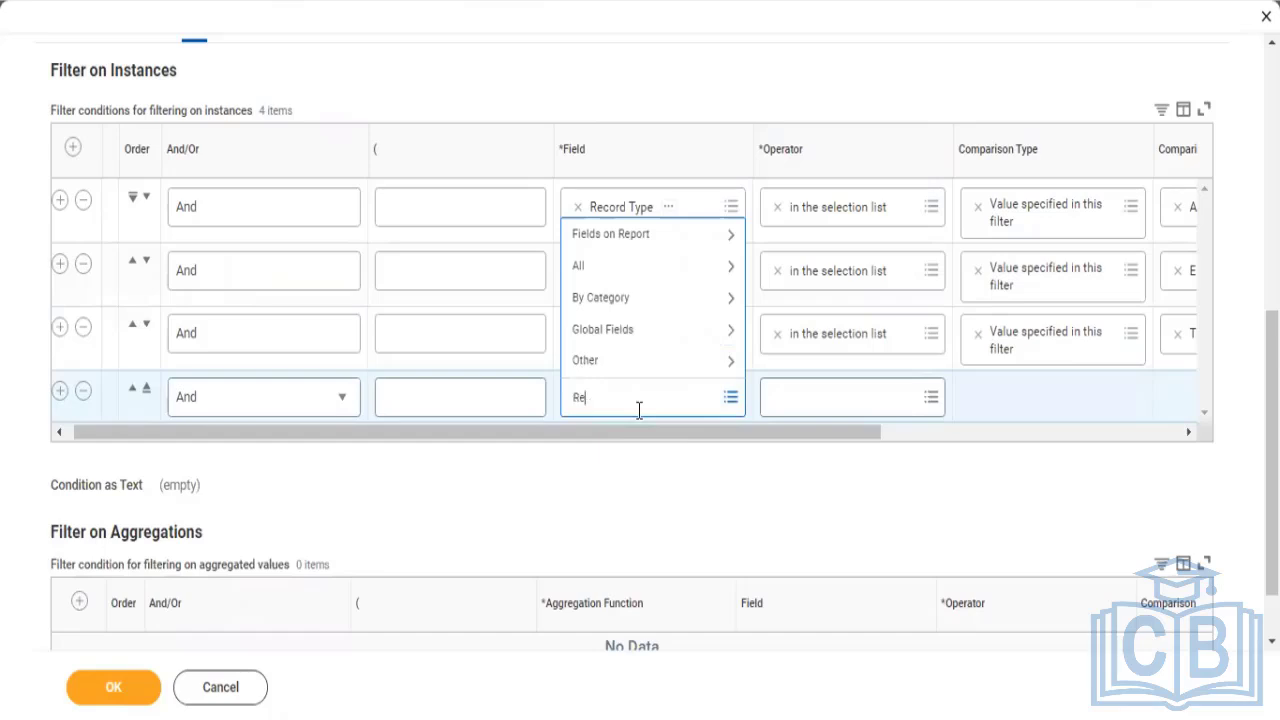
{"action": "type", "text": "Record"}
{"action": "type", "text": "s"}
{"action": "key", "text": "Return"}
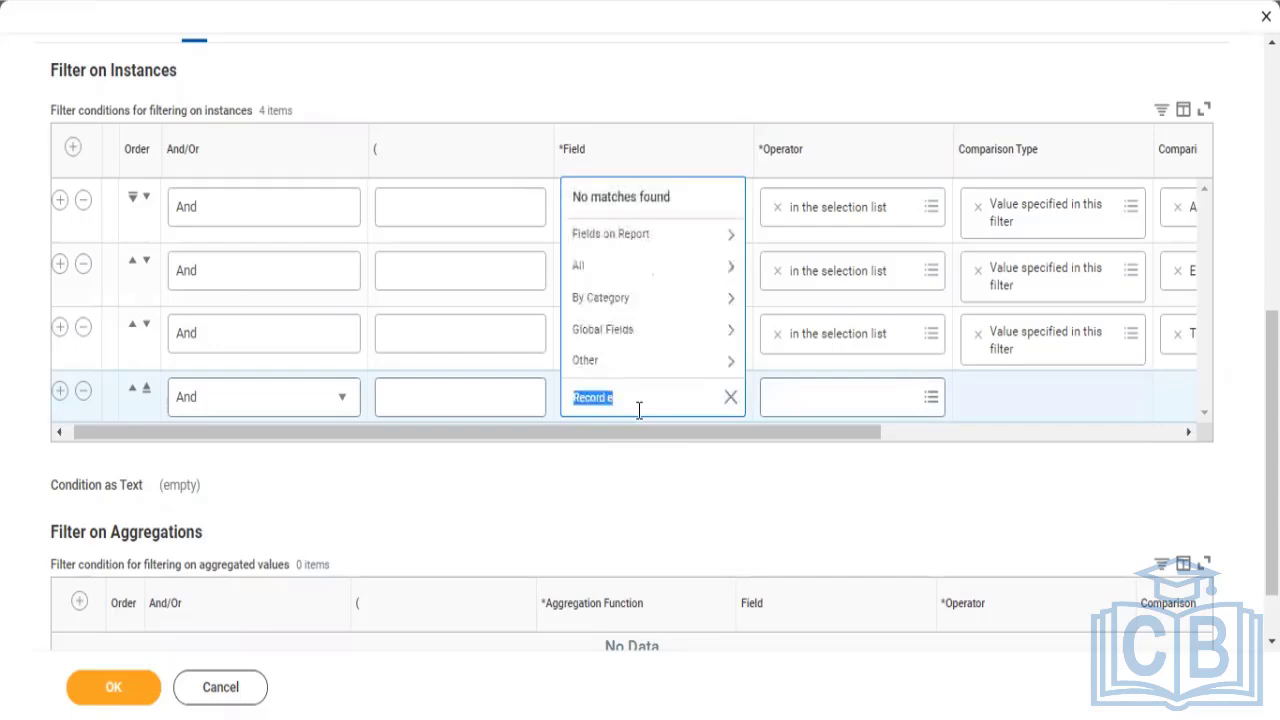
{"action": "left_click", "coordinate": [639, 410]}
{"action": "type", "text": "e"}
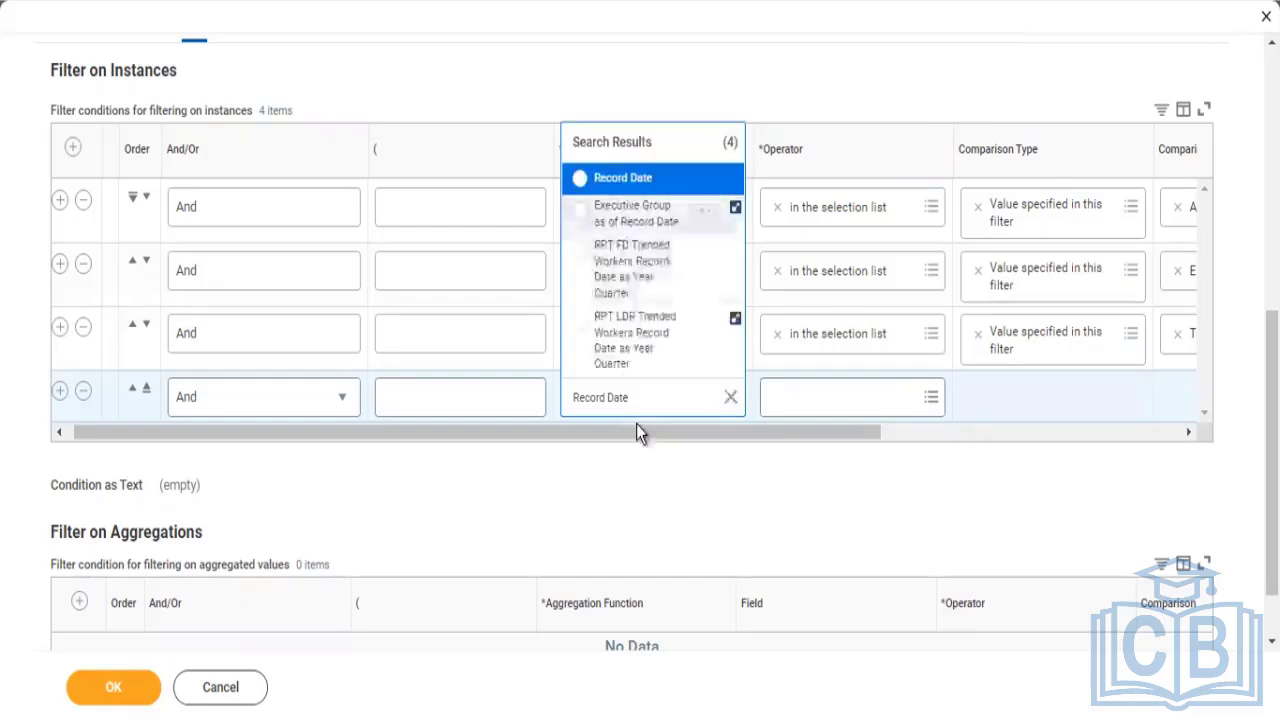
{"action": "left_click", "coordinate": [622, 180]}
Step: Set the Record Date condition to "greater than or equal to", prompting the user for the value and ignoring the filter condition if the value is blank
{"action": "left_click", "coordinate": [800, 408]}
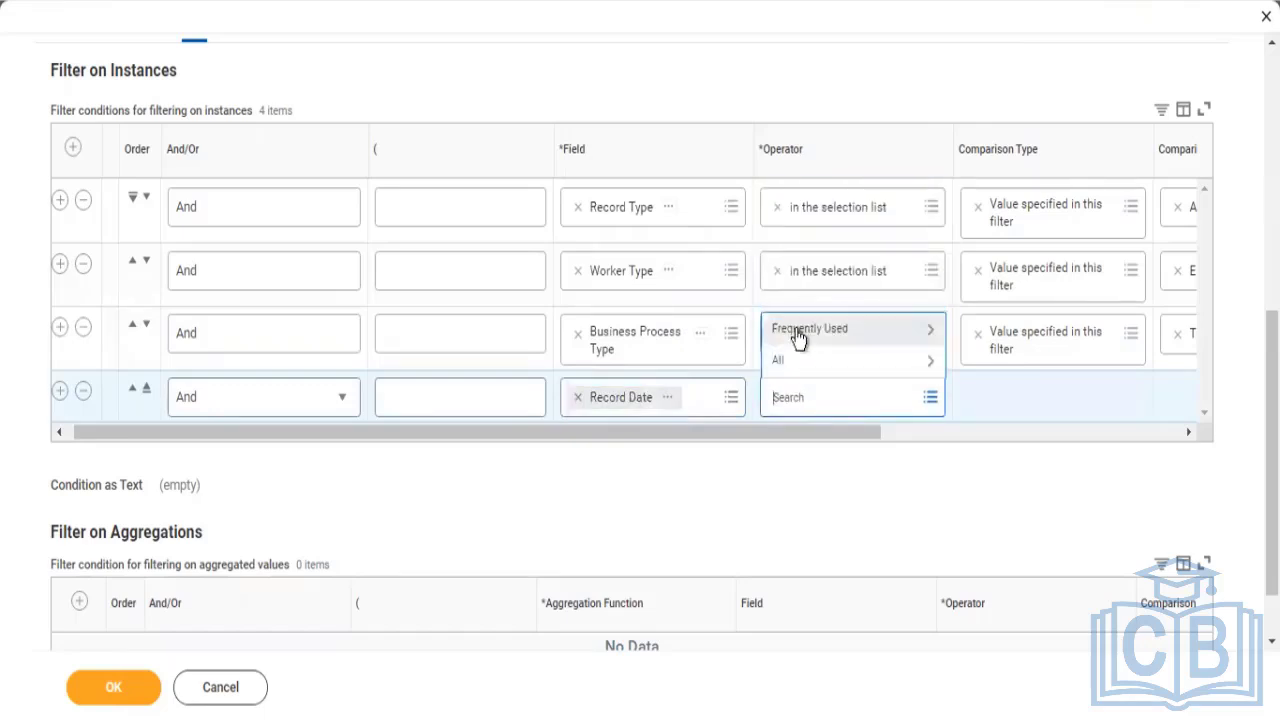
{"action": "left_click", "coordinate": [799, 338]}
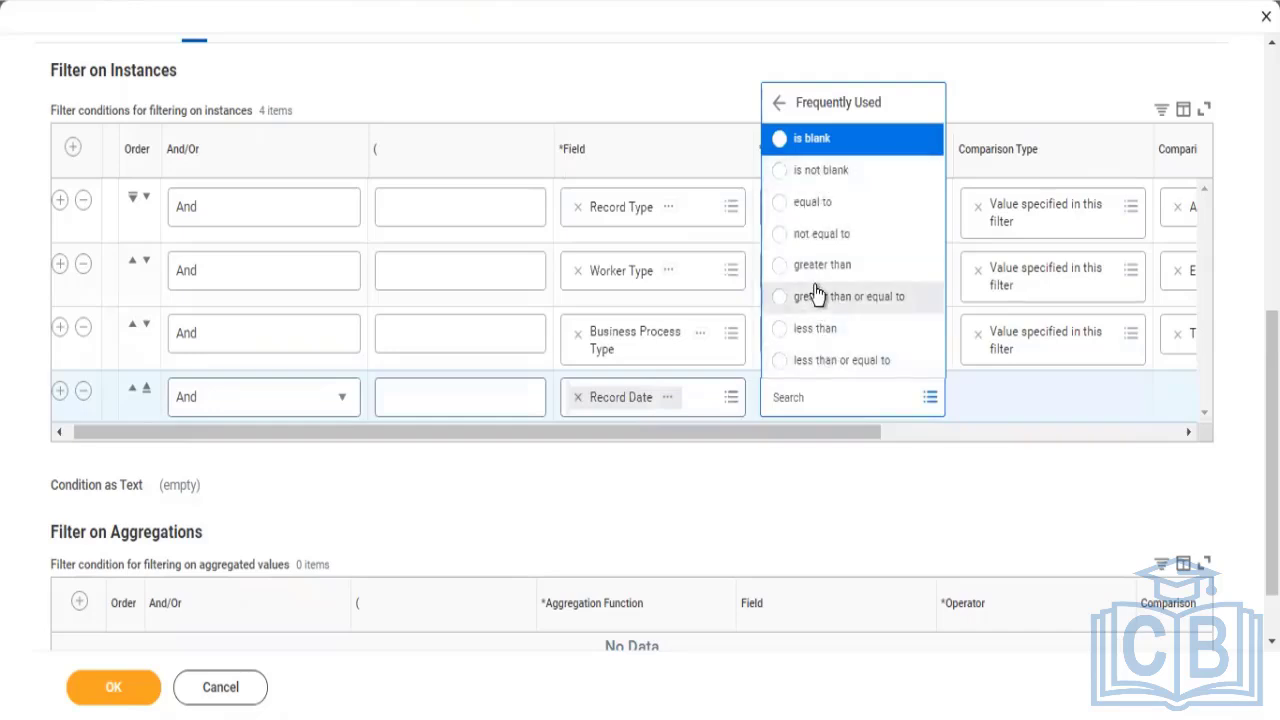
{"action": "left_click", "coordinate": [827, 297]}
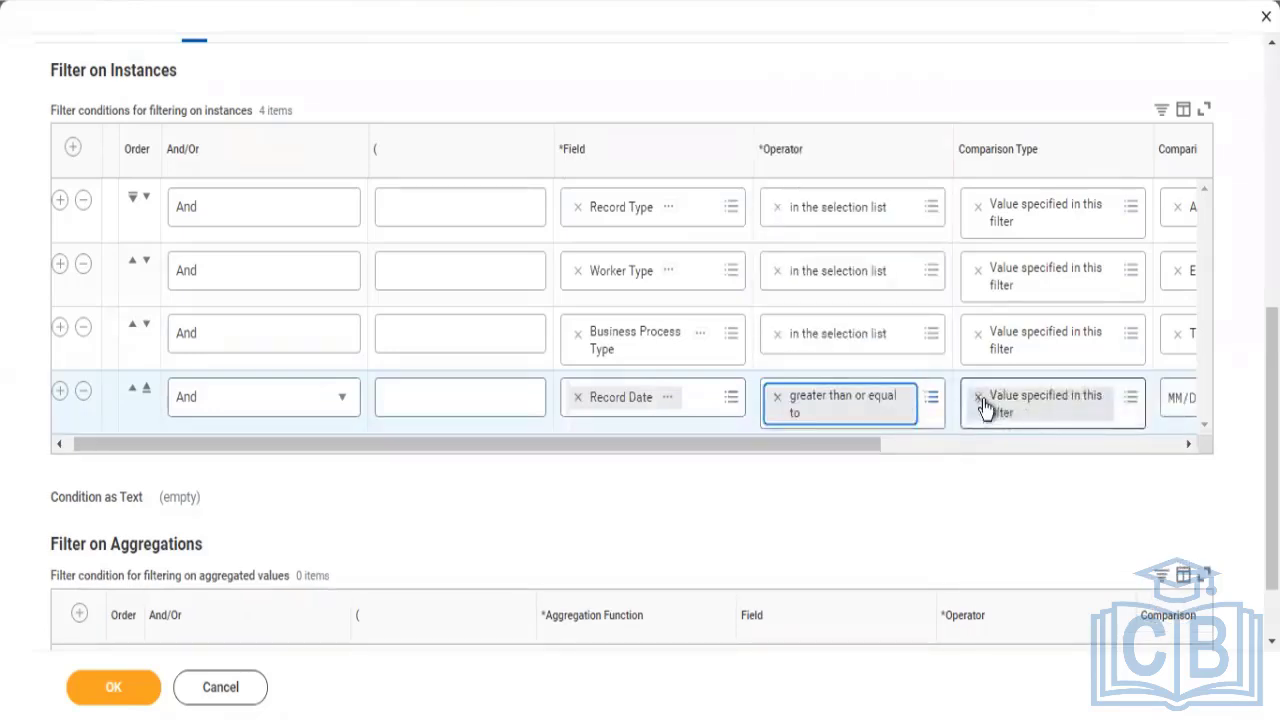
{"action": "left_click", "coordinate": [978, 403]}
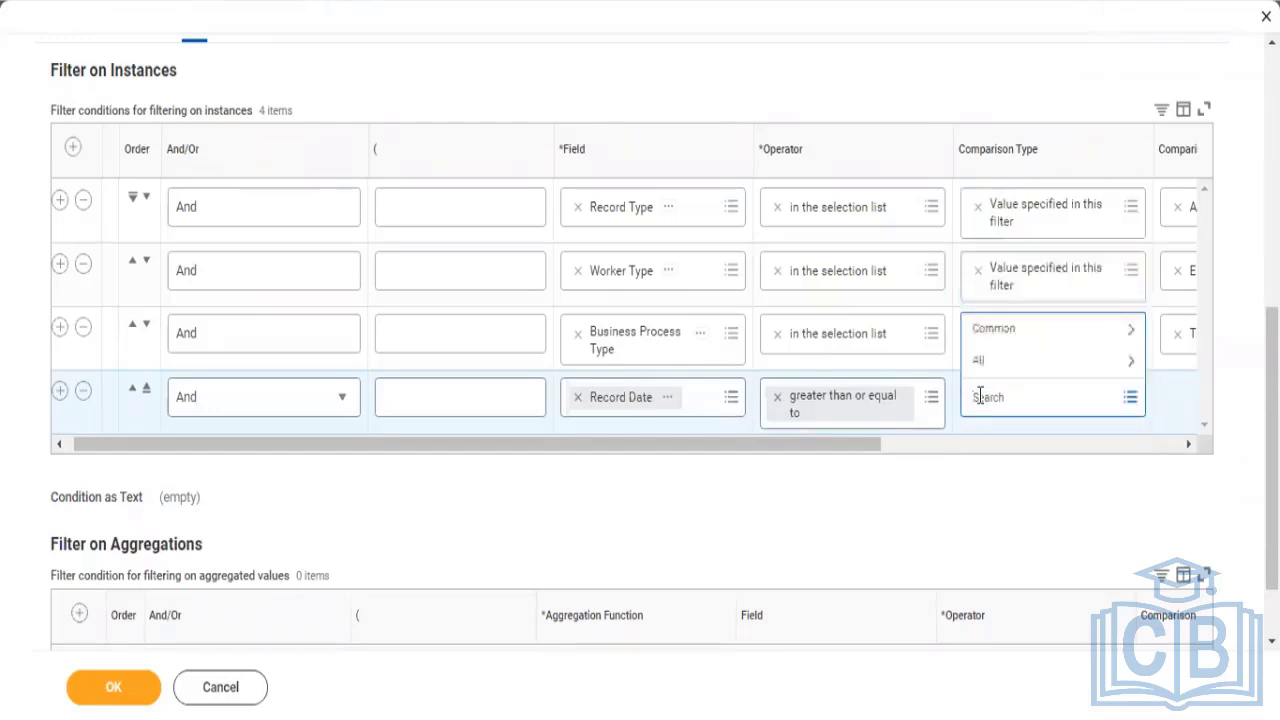
{"action": "left_click", "coordinate": [992, 336]}
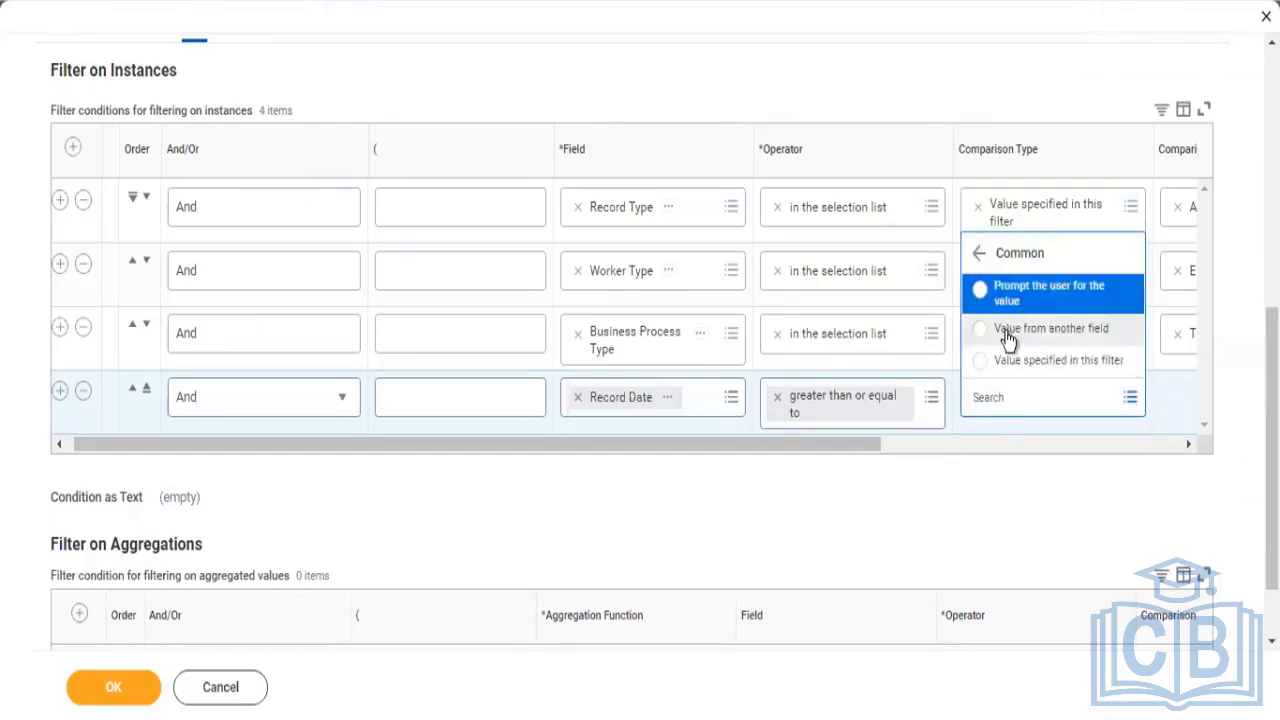
{"action": "left_click", "coordinate": [980, 256]}
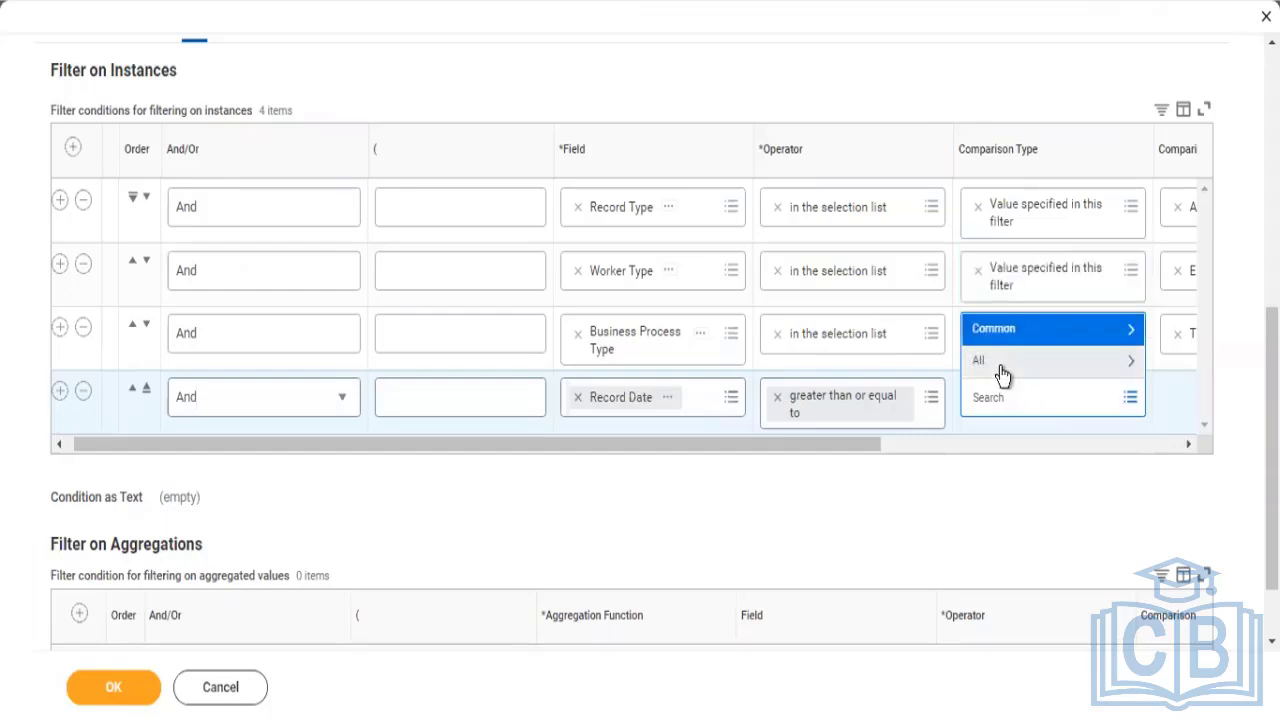
{"action": "left_click", "coordinate": [1000, 369]}
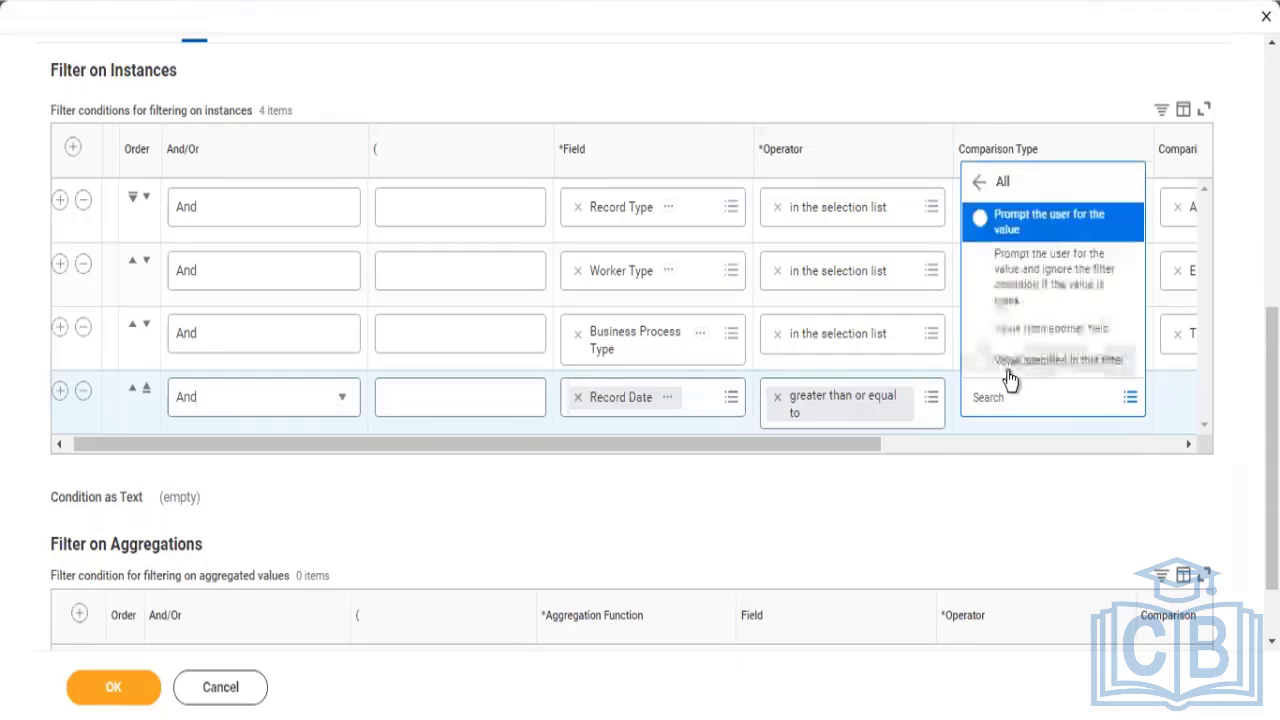
{"action": "left_click", "coordinate": [1010, 272]}
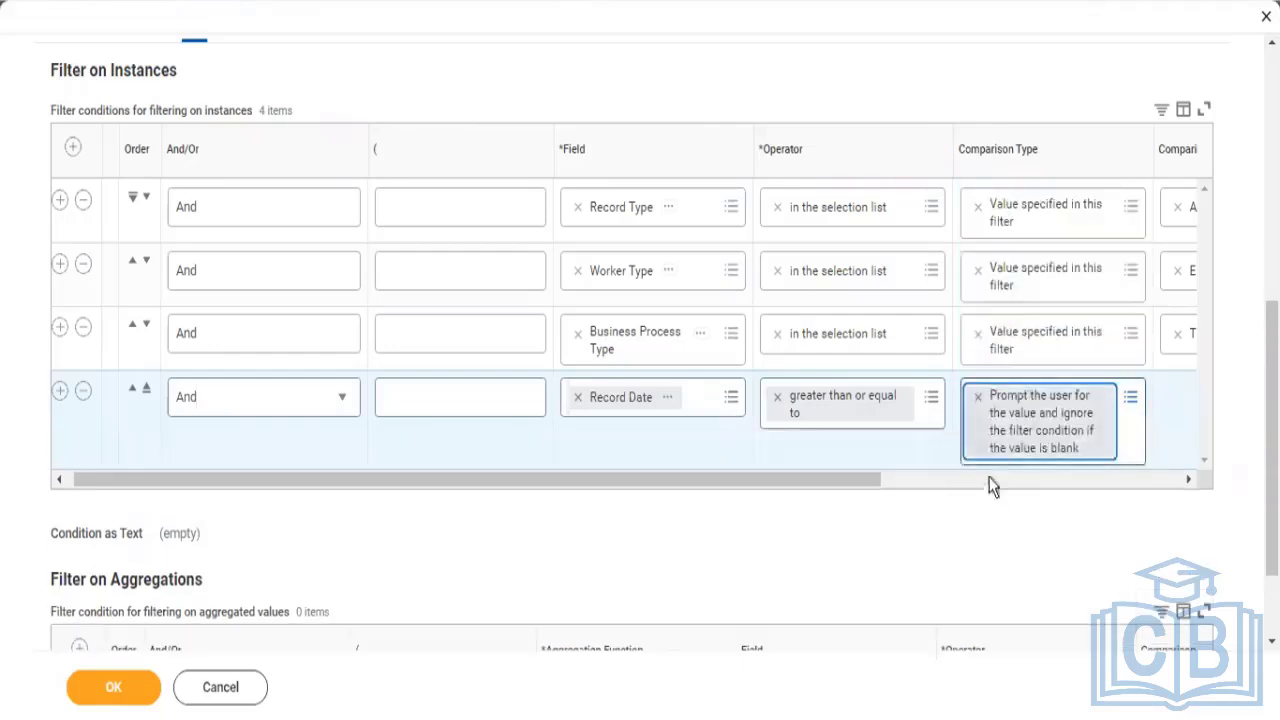
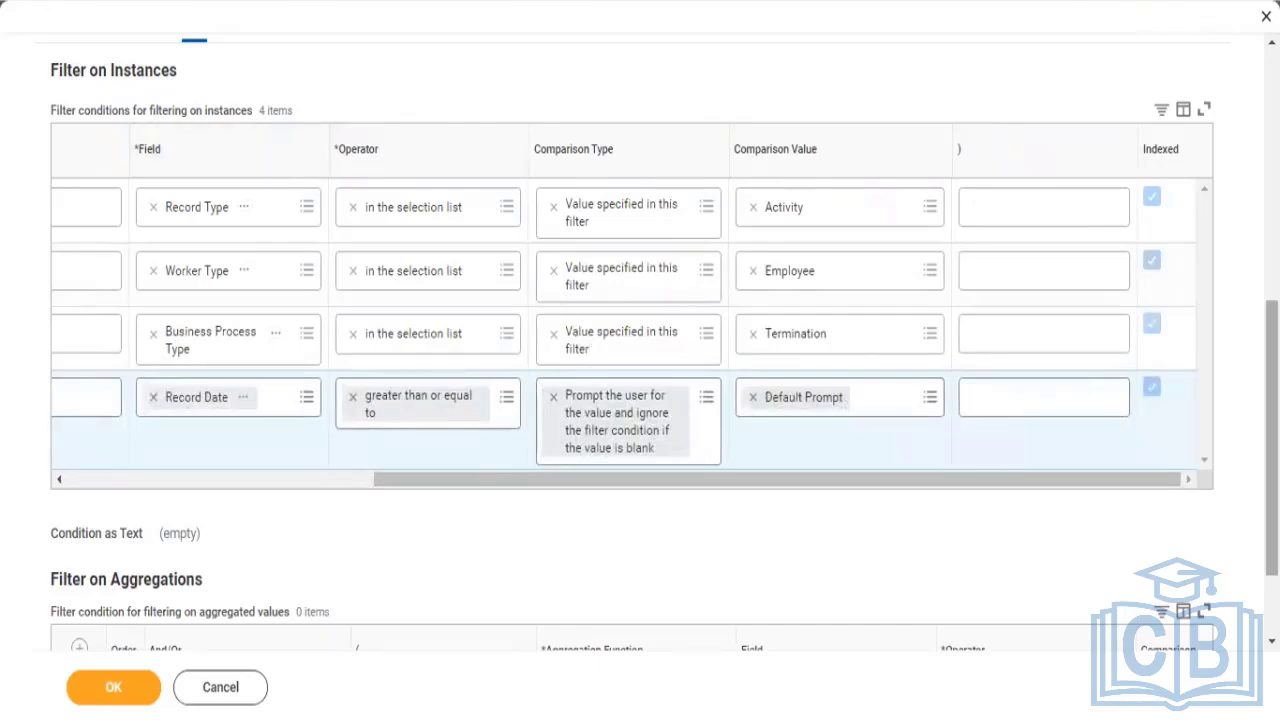
Step: Populate the undefined prompt defaults and move Time Series Start Date above Time Series End Date
{"action": "scroll", "coordinate": [837, 349], "scroll_direction": "up", "scroll_amount": 3}
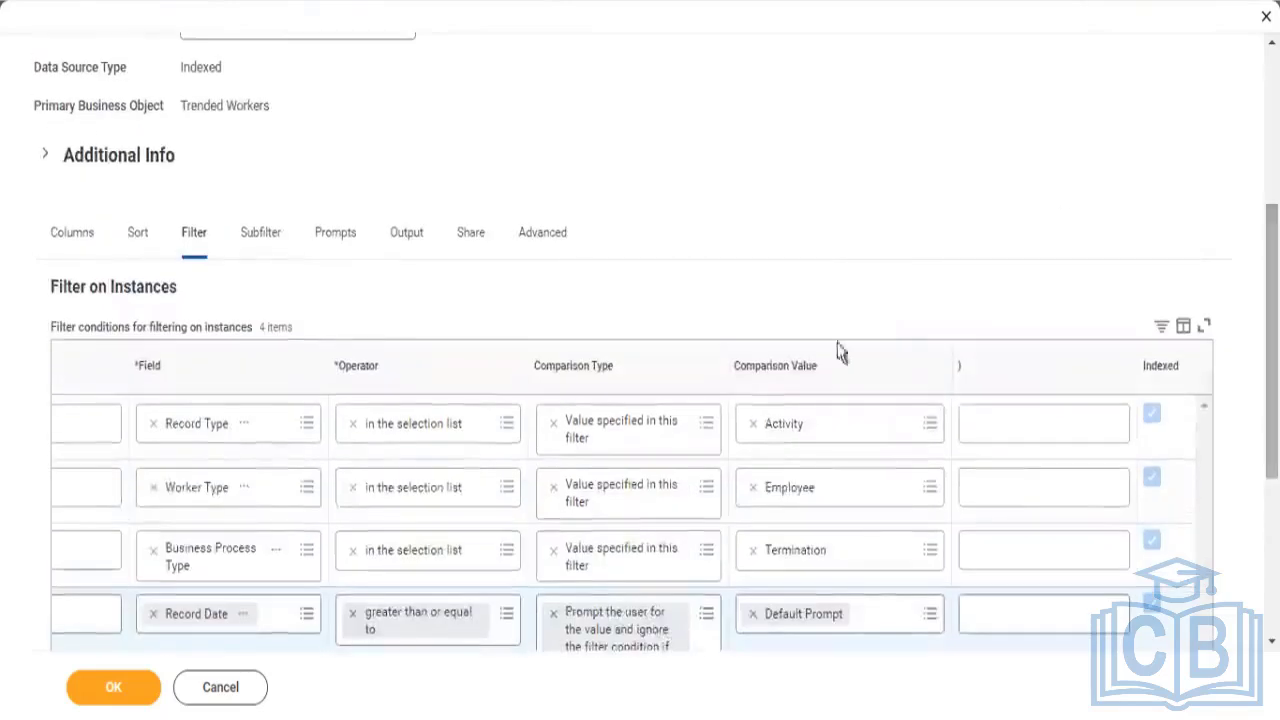
{"action": "left_click", "coordinate": [325, 245]}
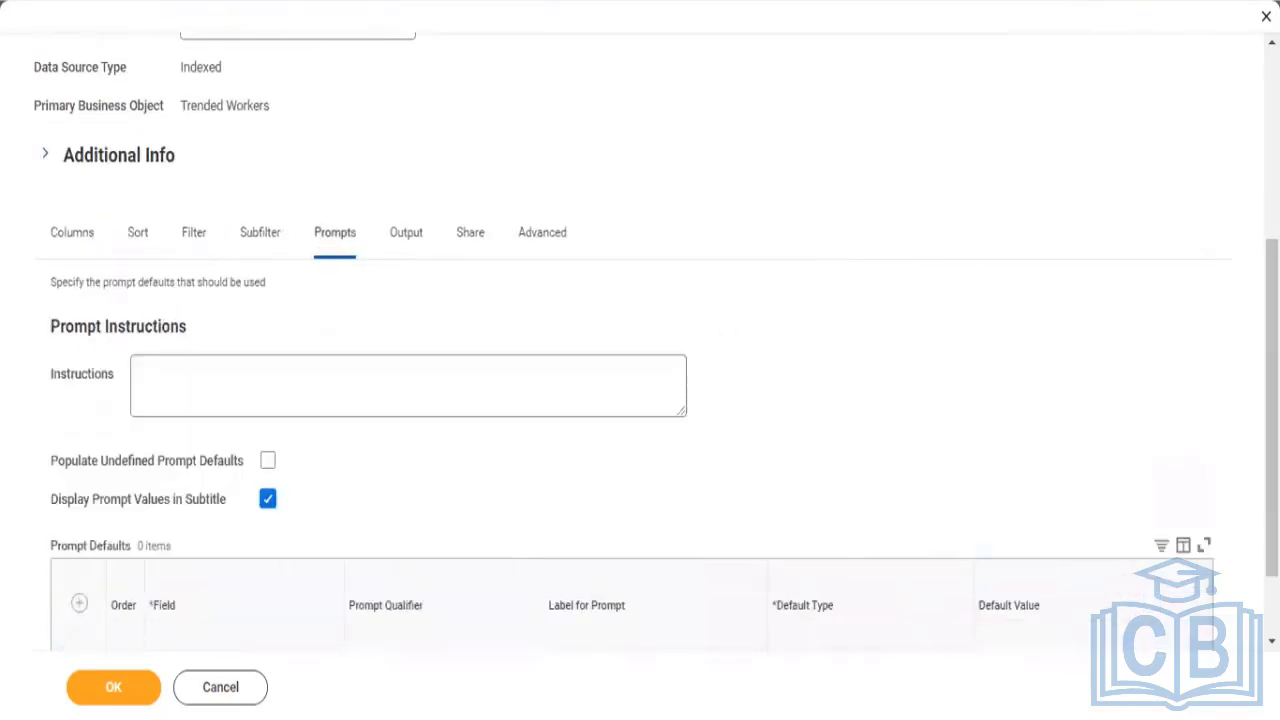
{"action": "scroll", "coordinate": [1111, 266], "scroll_direction": "down", "scroll_amount": 1}
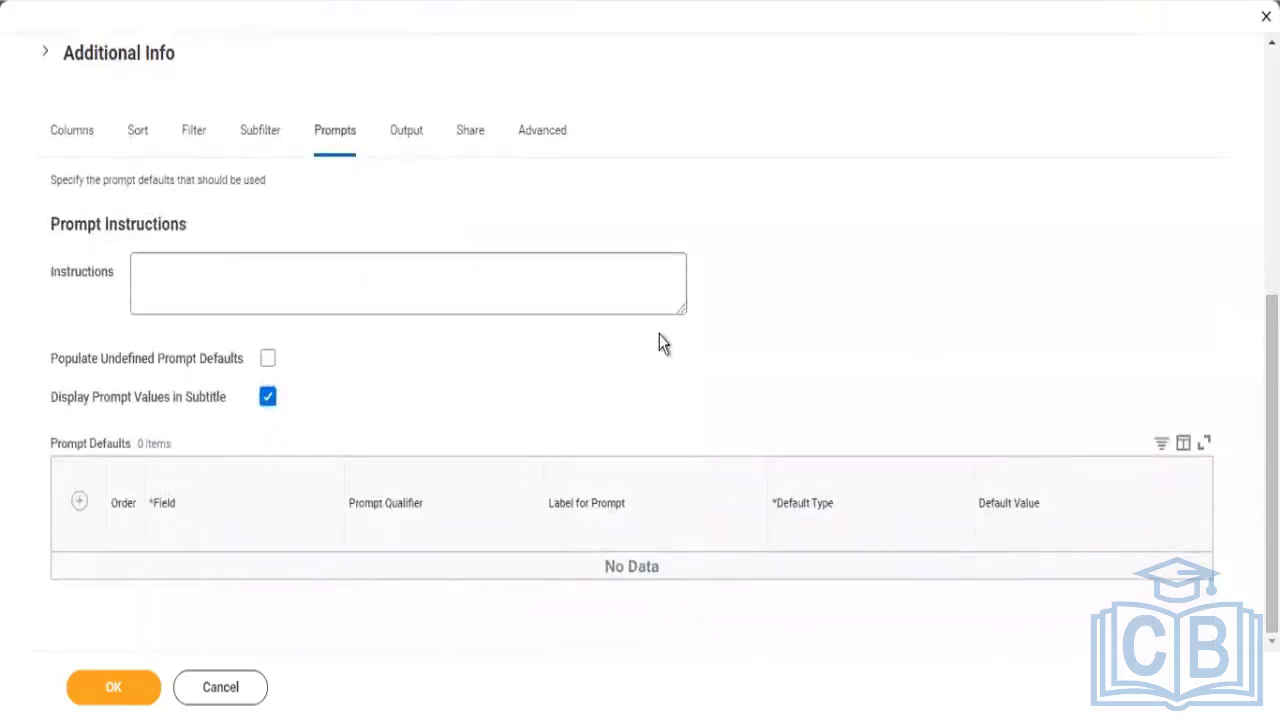
{"action": "left_click", "coordinate": [270, 360]}
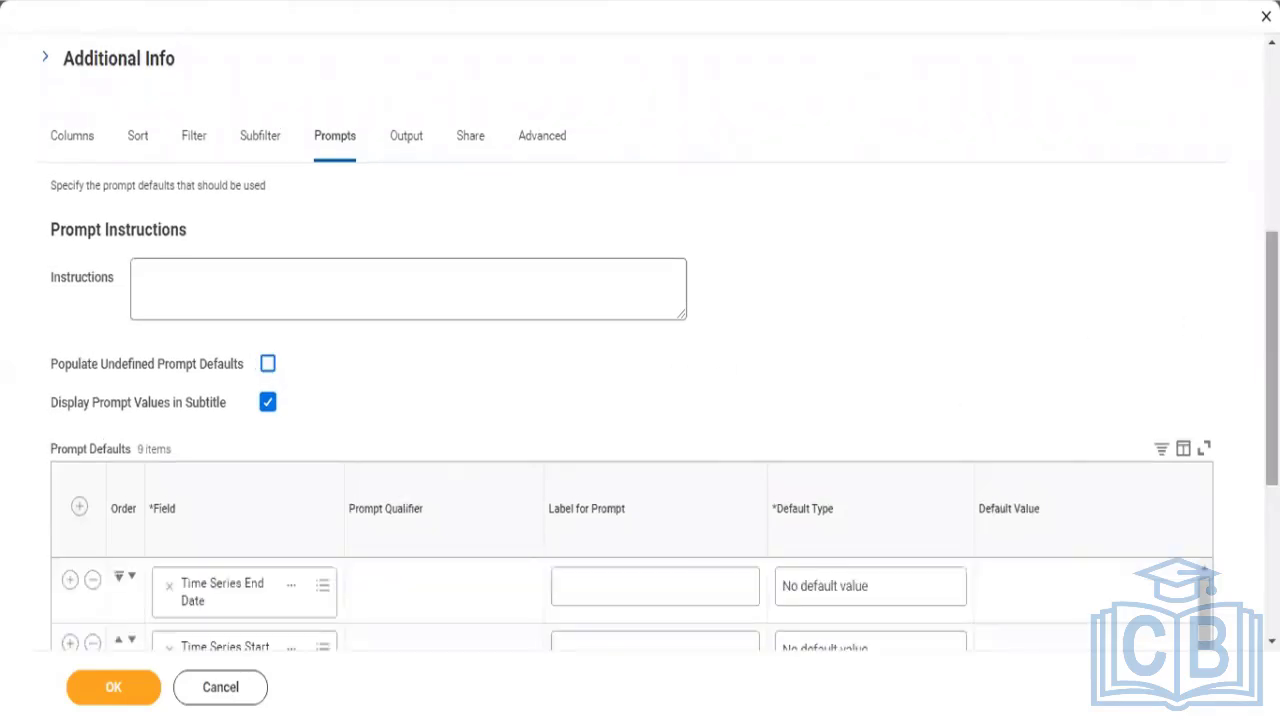
{"action": "scroll", "coordinate": [1025, 343], "scroll_direction": "down", "scroll_amount": 4}
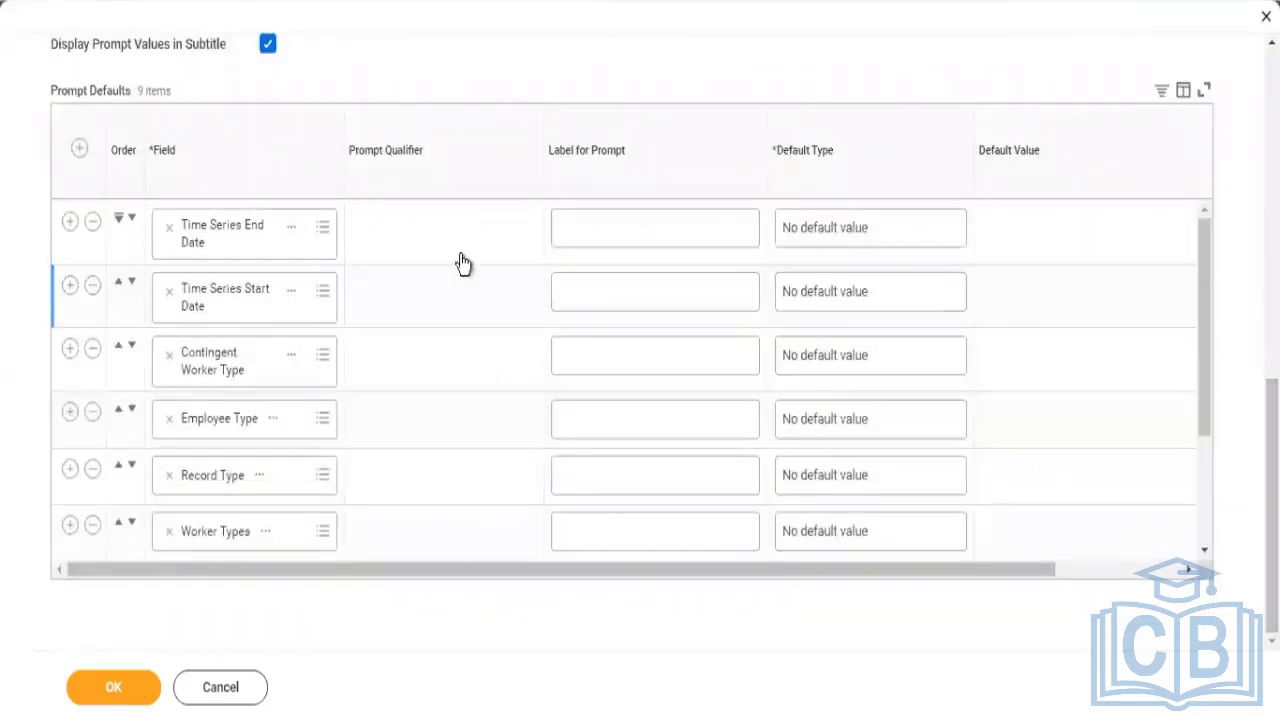
{"action": "left_click", "coordinate": [119, 284]}
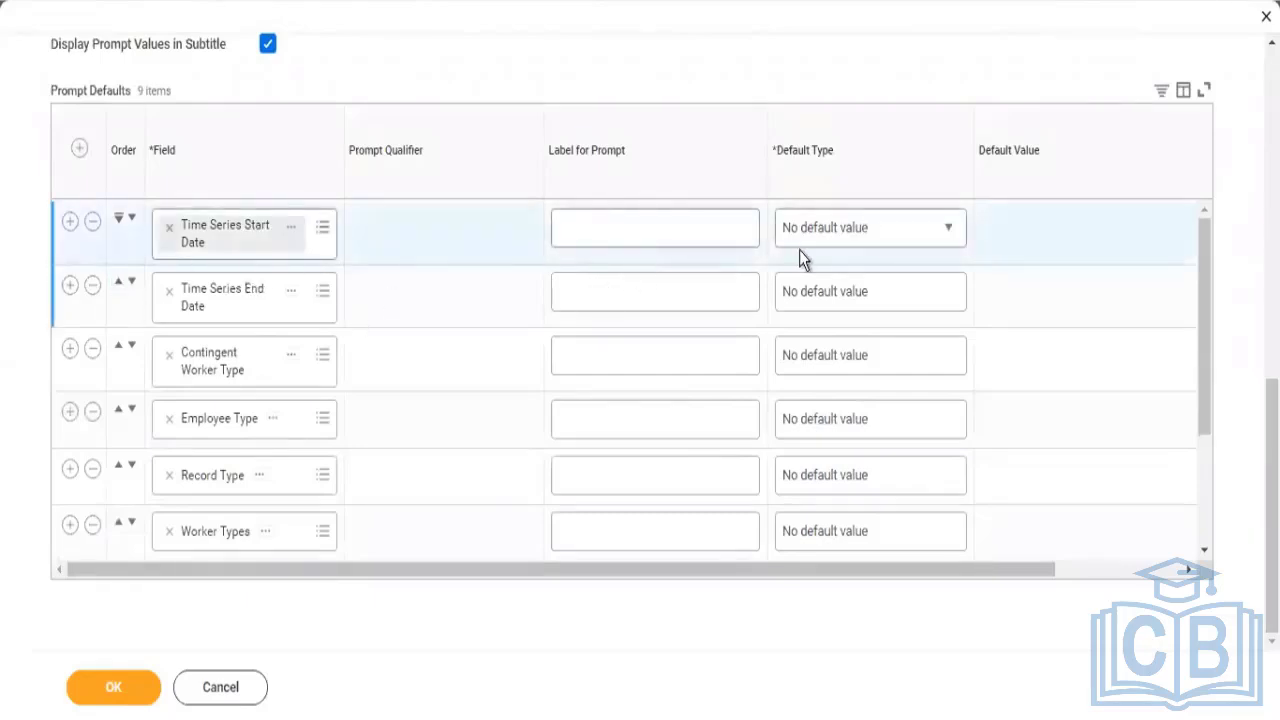
Step: Keep "No default value" for the Contingent Worker Type prompt and enable Do Not Prompt at Runtime for it
{"action": "left_click", "coordinate": [829, 367]}
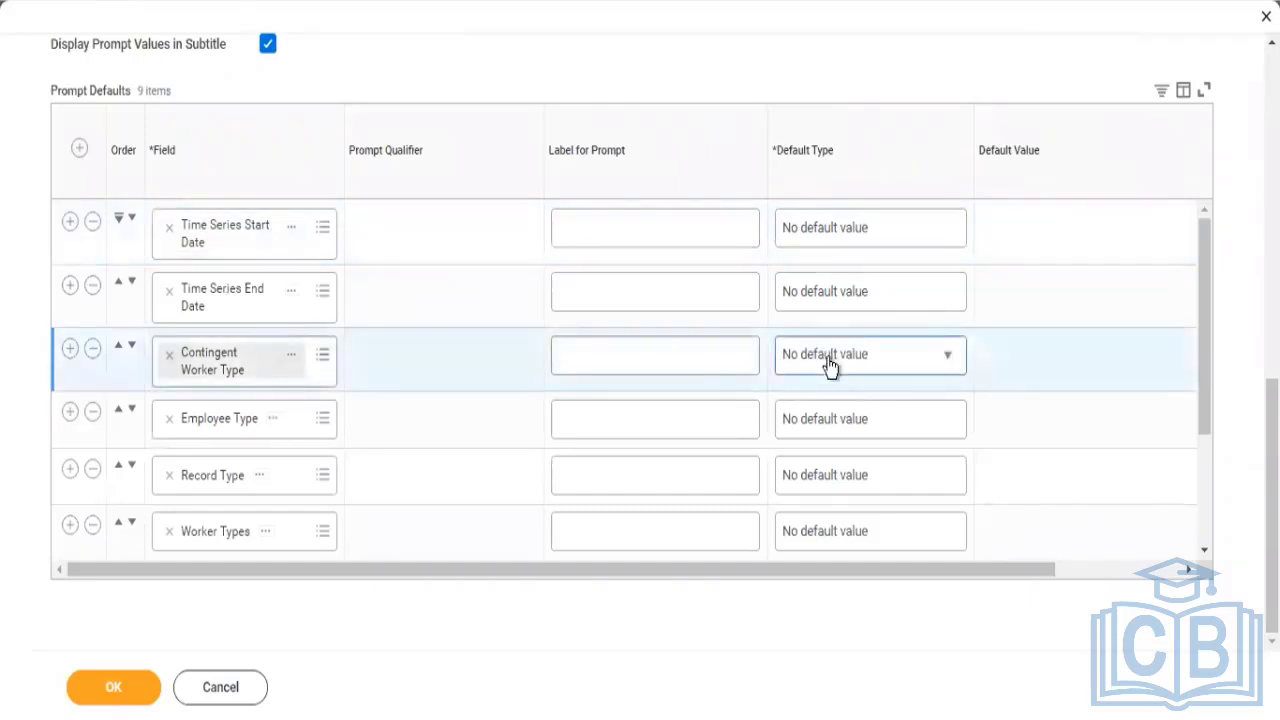
{"action": "left_click", "coordinate": [829, 367]}
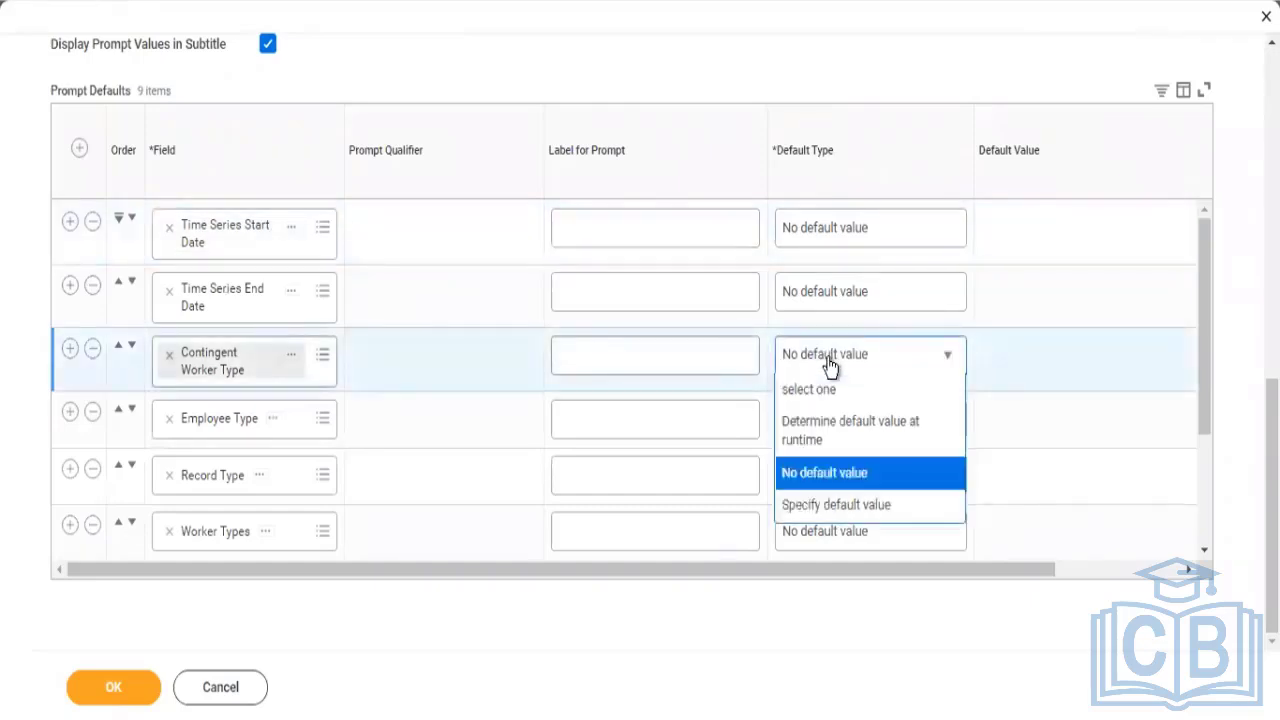
{"action": "left_click", "coordinate": [833, 468]}
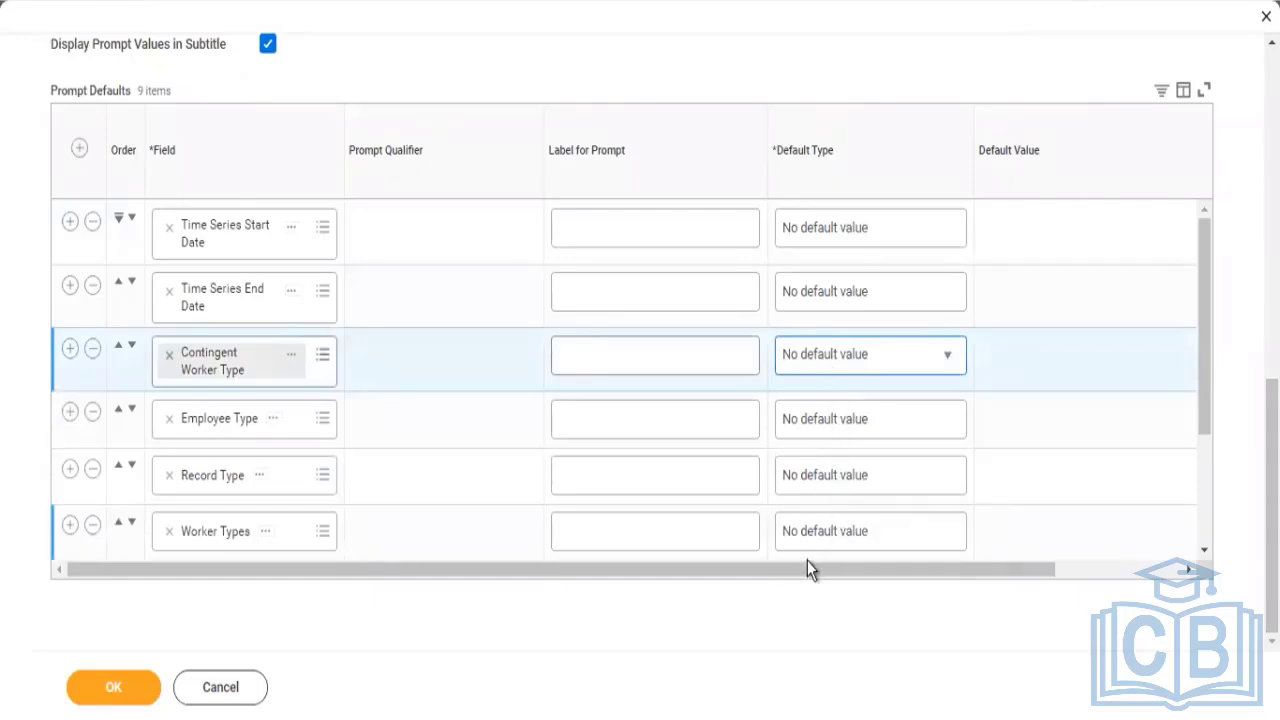
{"action": "left_click_drag", "start_coordinate": [807, 568], "coordinate": [983, 563]}
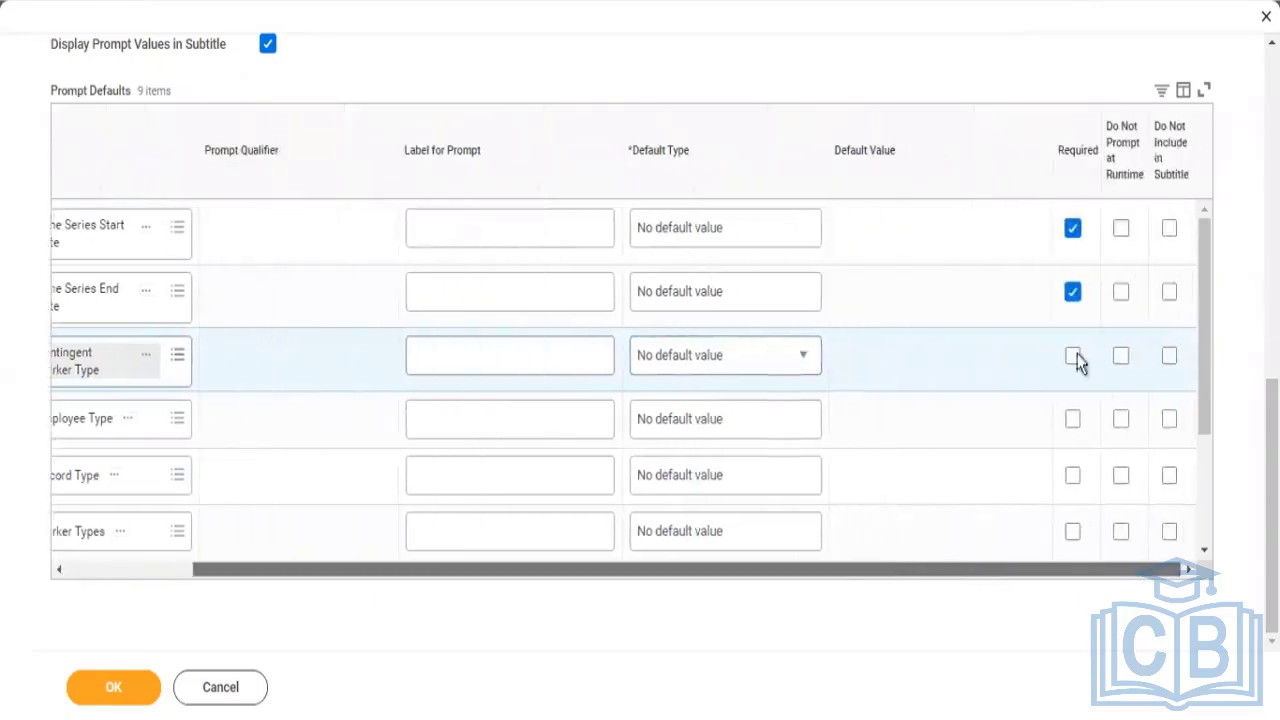
{"action": "left_click", "coordinate": [1121, 357]}
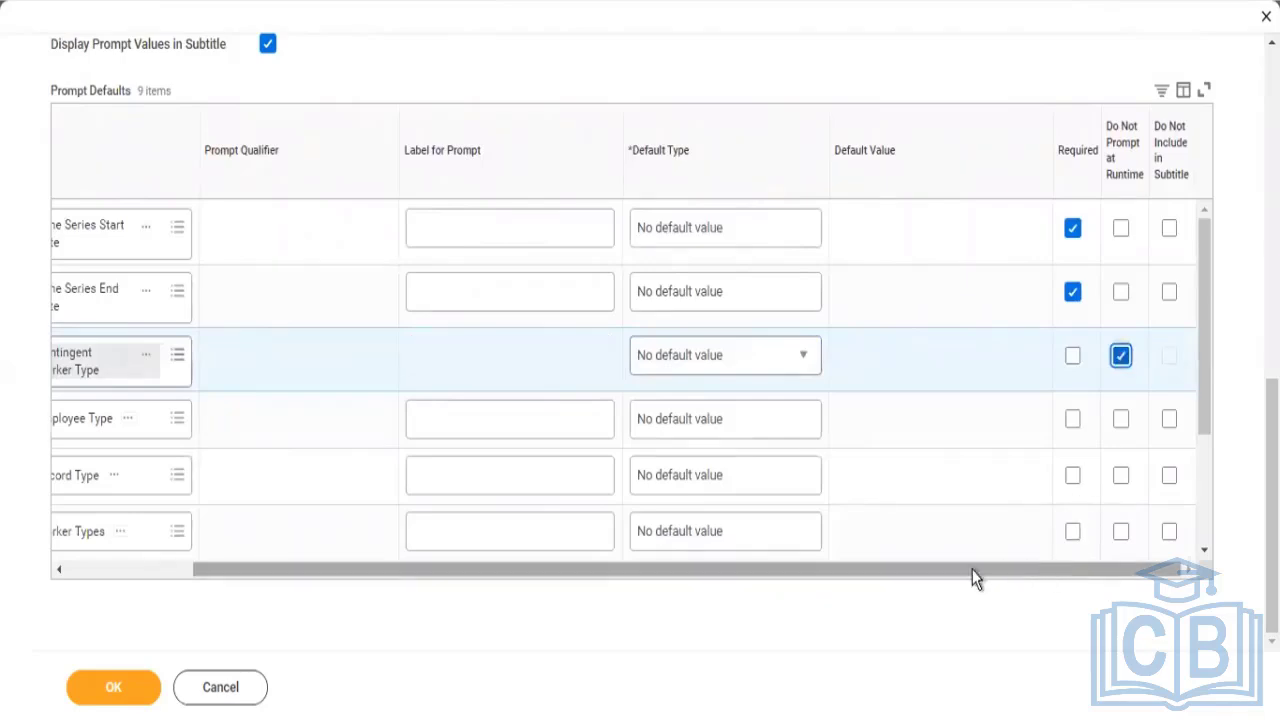
Step: Set the Employee Type prompt's default type to "Specify default value" with Regular as the default value
{"action": "left_click_drag", "start_coordinate": [971, 570], "coordinate": [840, 586]}
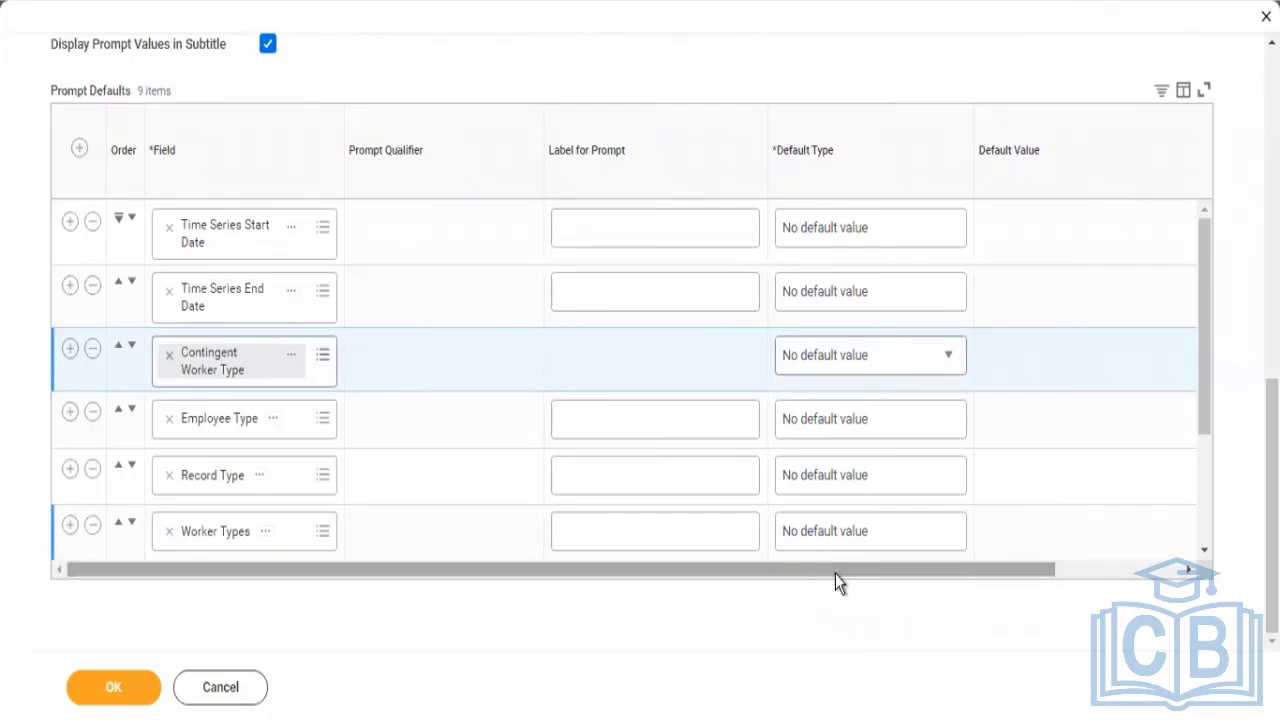
{"action": "left_click", "coordinate": [822, 418]}
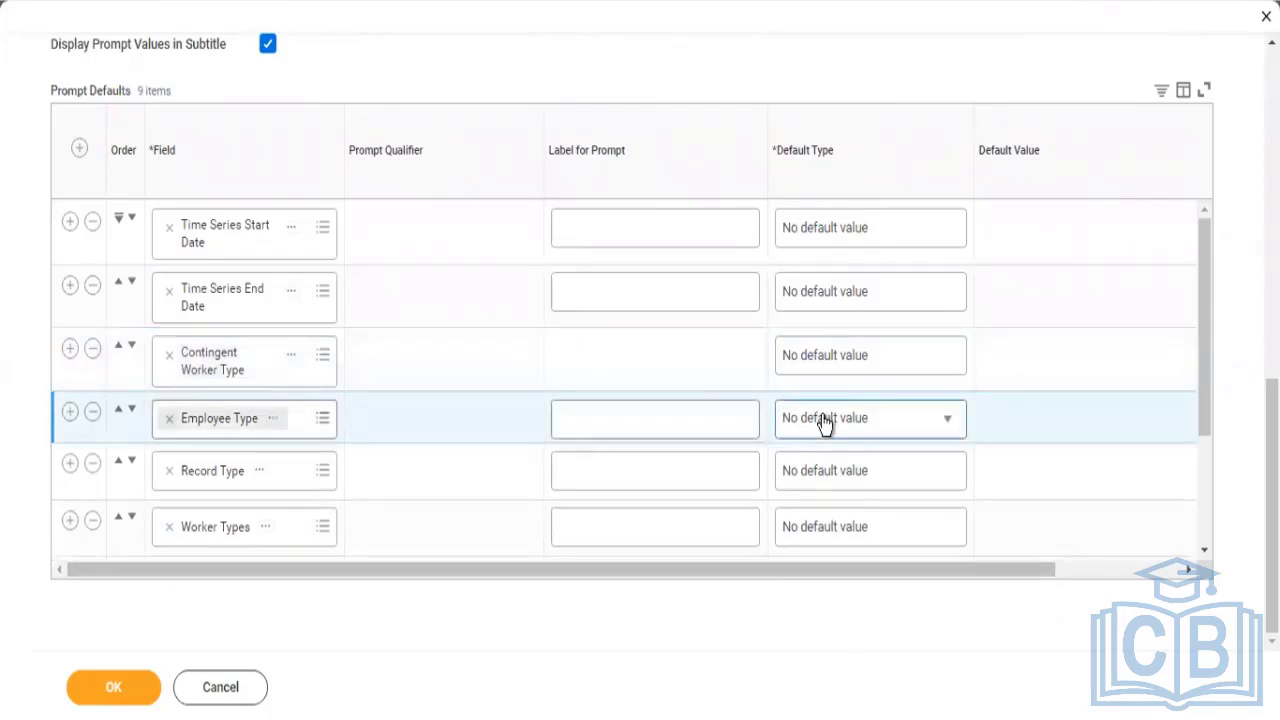
{"action": "left_click", "coordinate": [824, 420]}
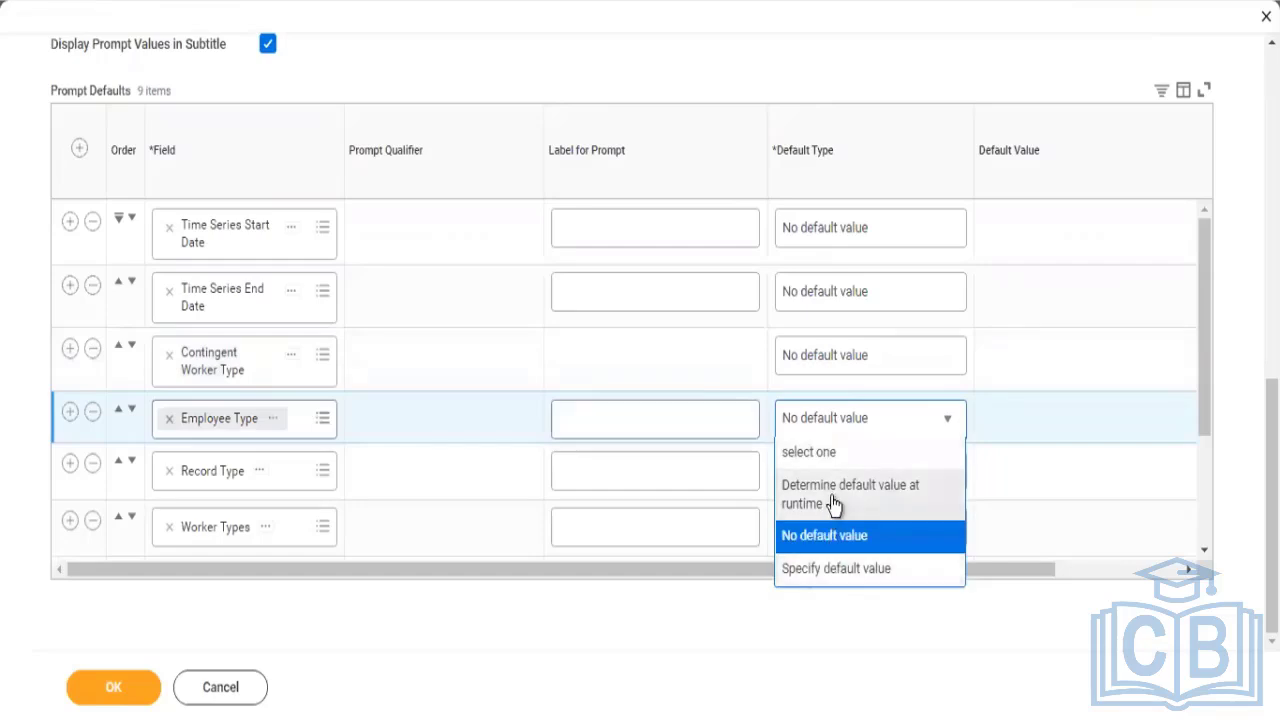
{"action": "left_click", "coordinate": [829, 569]}
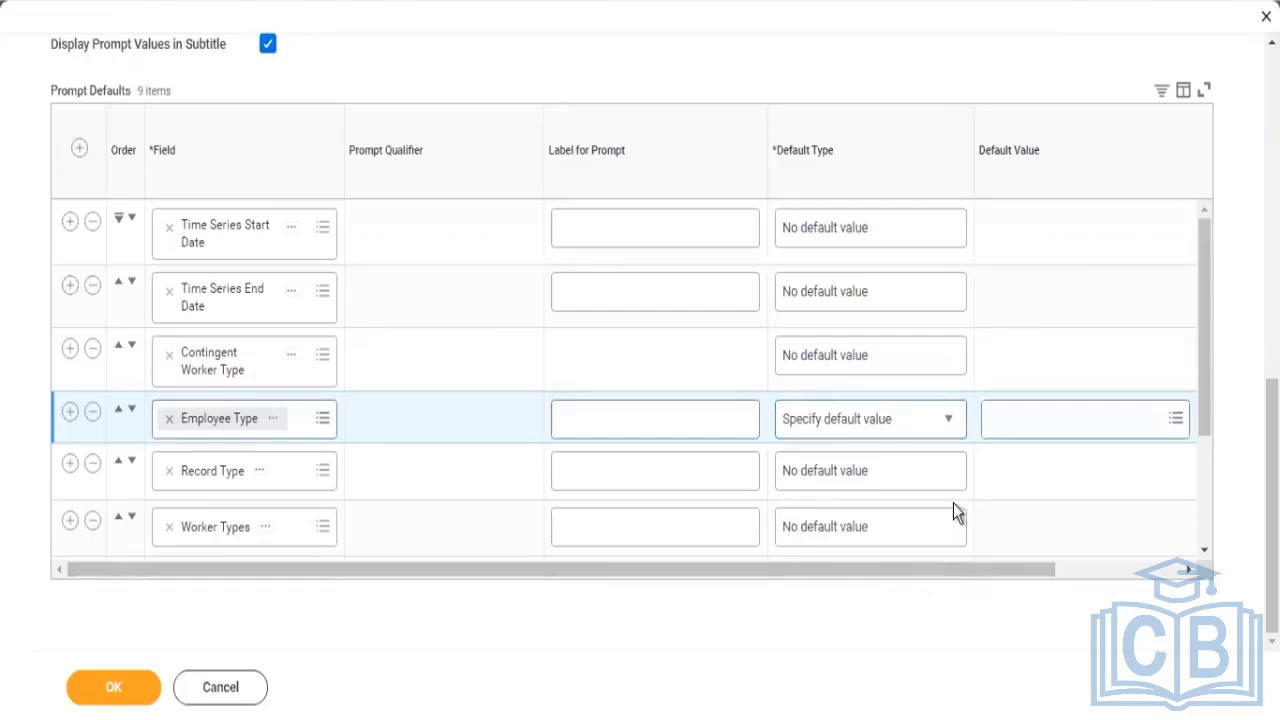
{"action": "left_click", "coordinate": [1012, 419]}
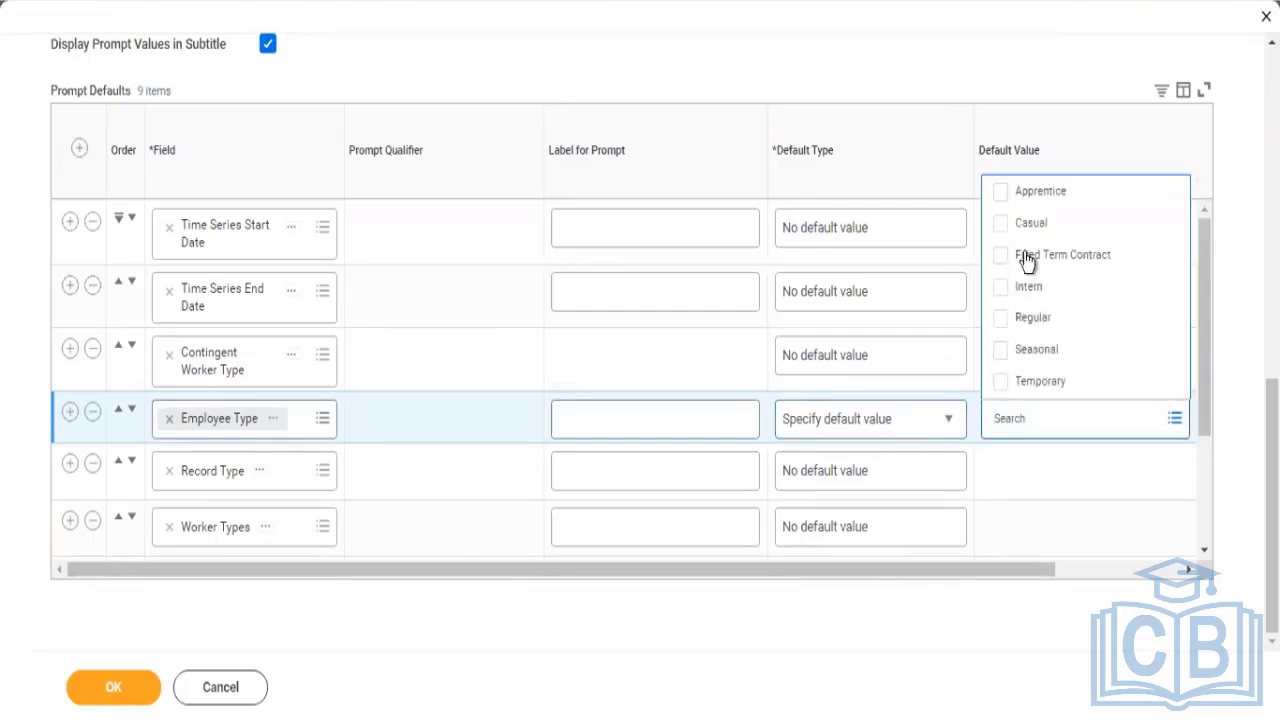
{"action": "left_click", "coordinate": [1003, 318]}
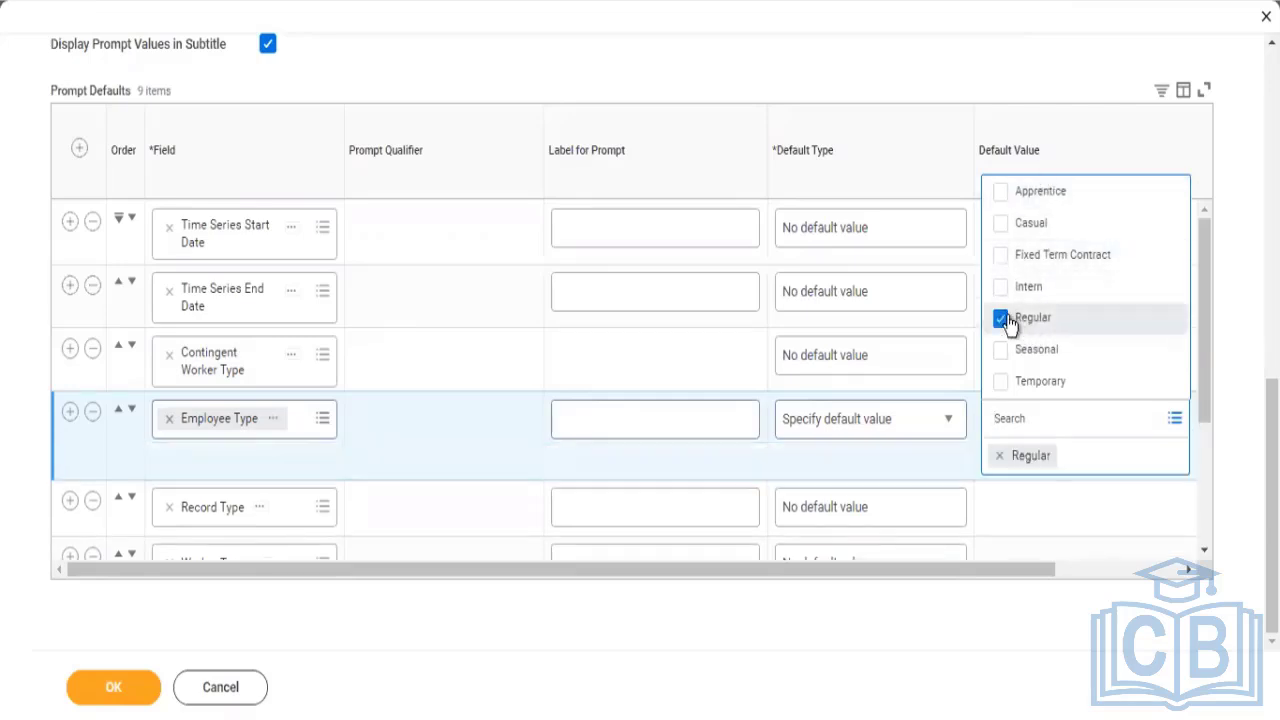
{"action": "left_click", "coordinate": [900, 80]}
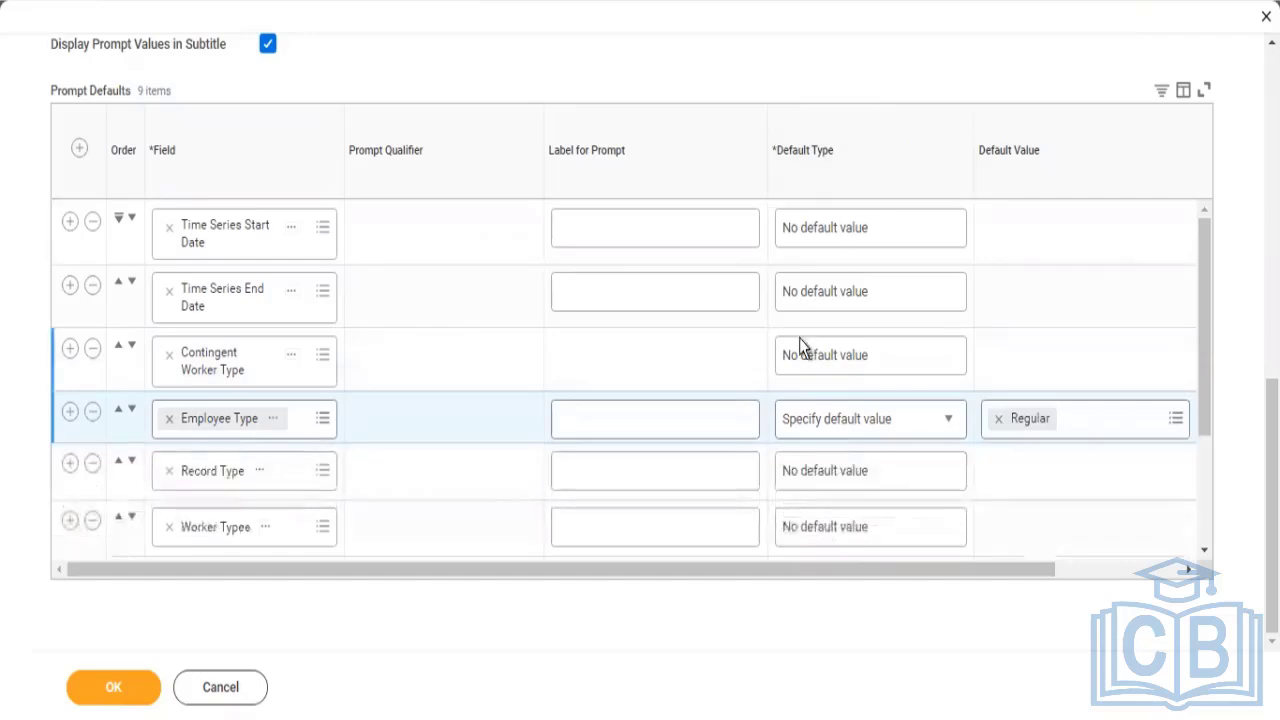
Step: Keep "No default value" for the Record Type and Worker Types prompts and enable Do Not Prompt at Runtime for both
{"action": "left_click", "coordinate": [860, 477]}
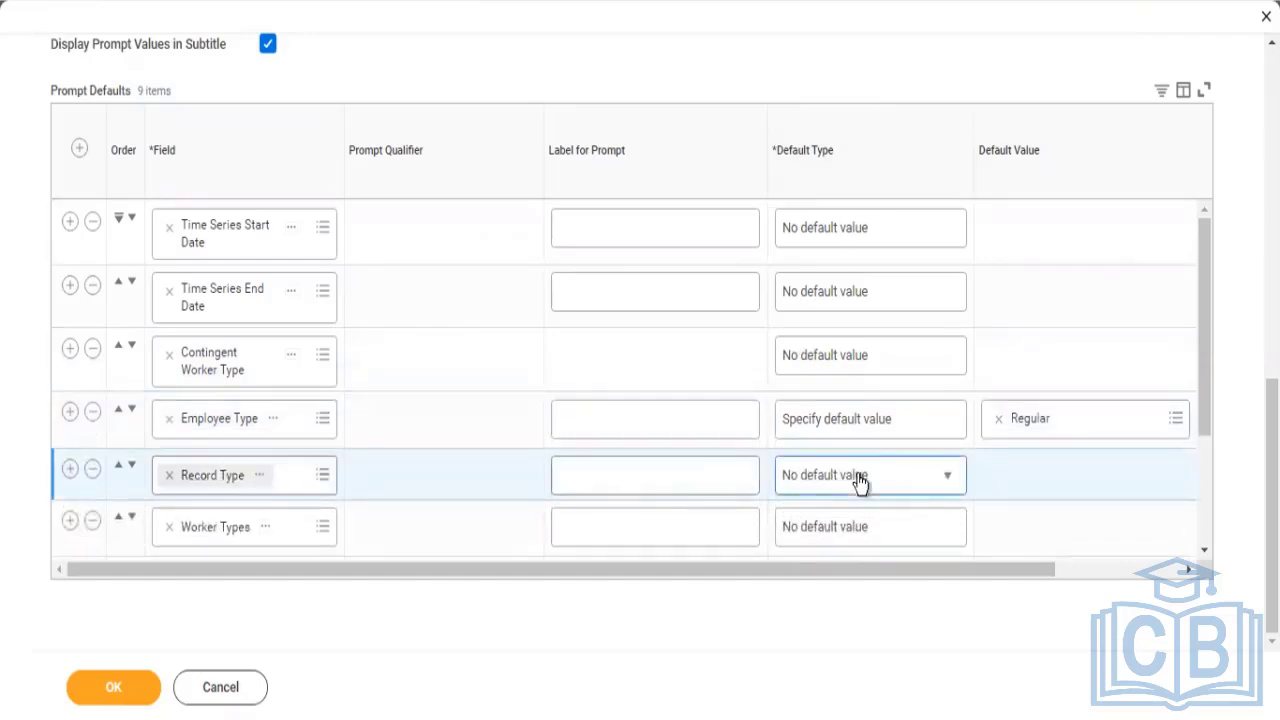
{"action": "left_click", "coordinate": [1097, 571]}
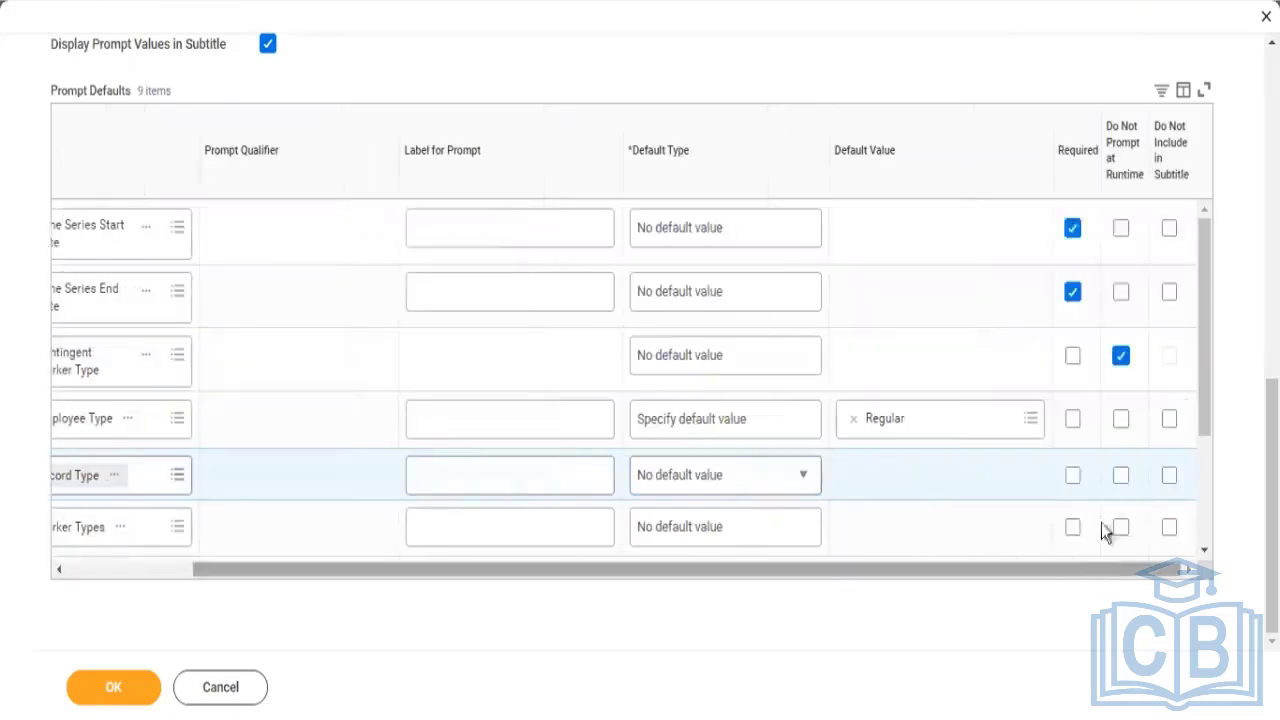
{"action": "left_click", "coordinate": [1121, 477]}
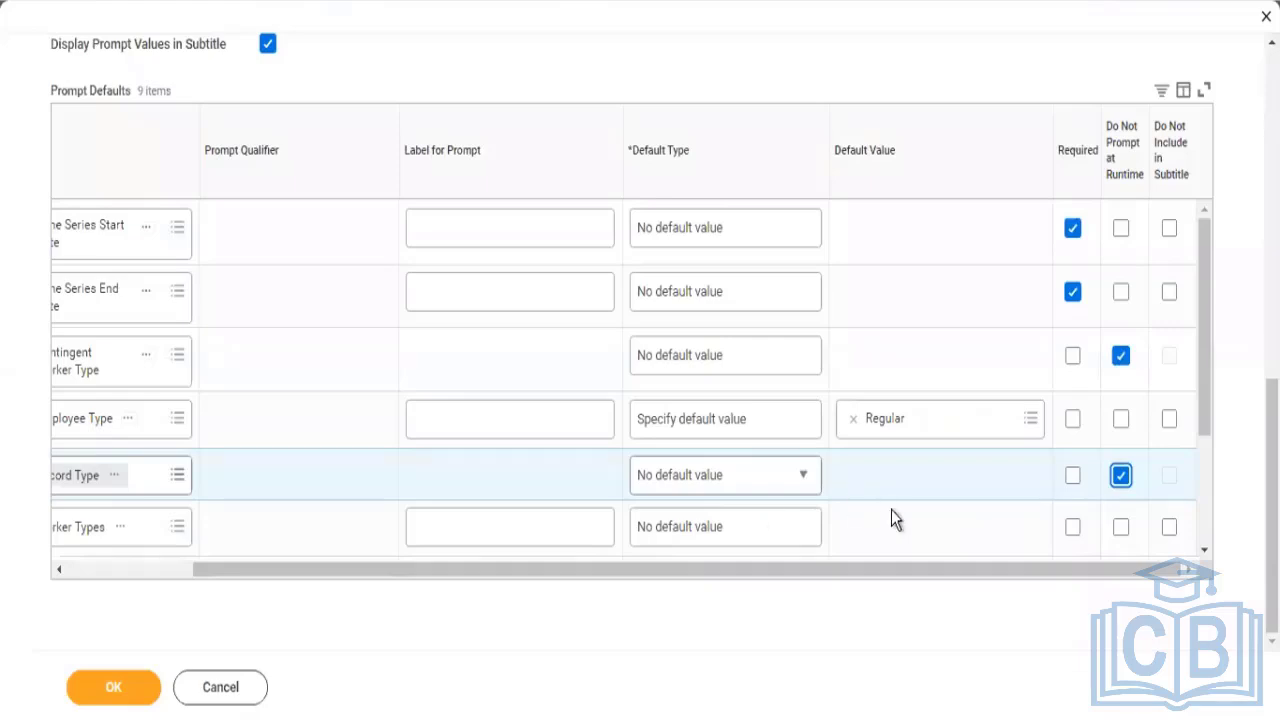
{"action": "left_click", "coordinate": [1121, 527]}
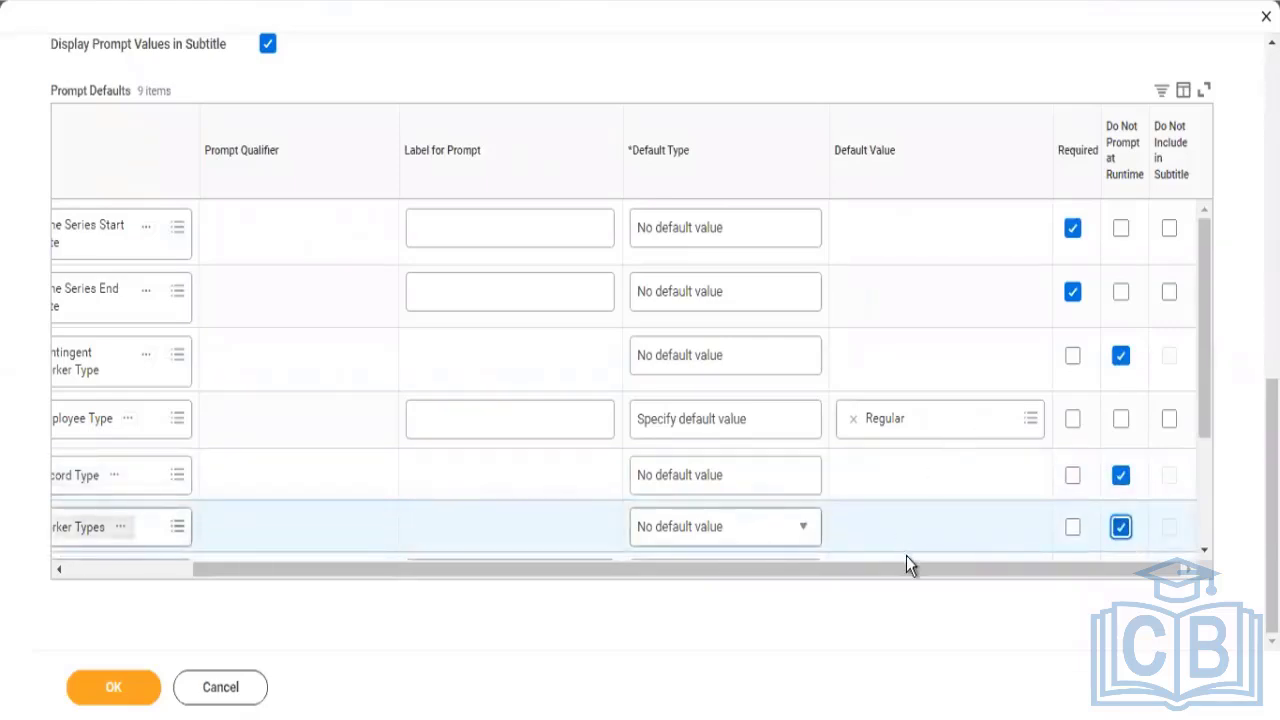
Step: Enable Do Not Prompt at Runtime for the Employee Type prompt
{"action": "left_click_drag", "start_coordinate": [818, 567], "coordinate": [705, 560]}
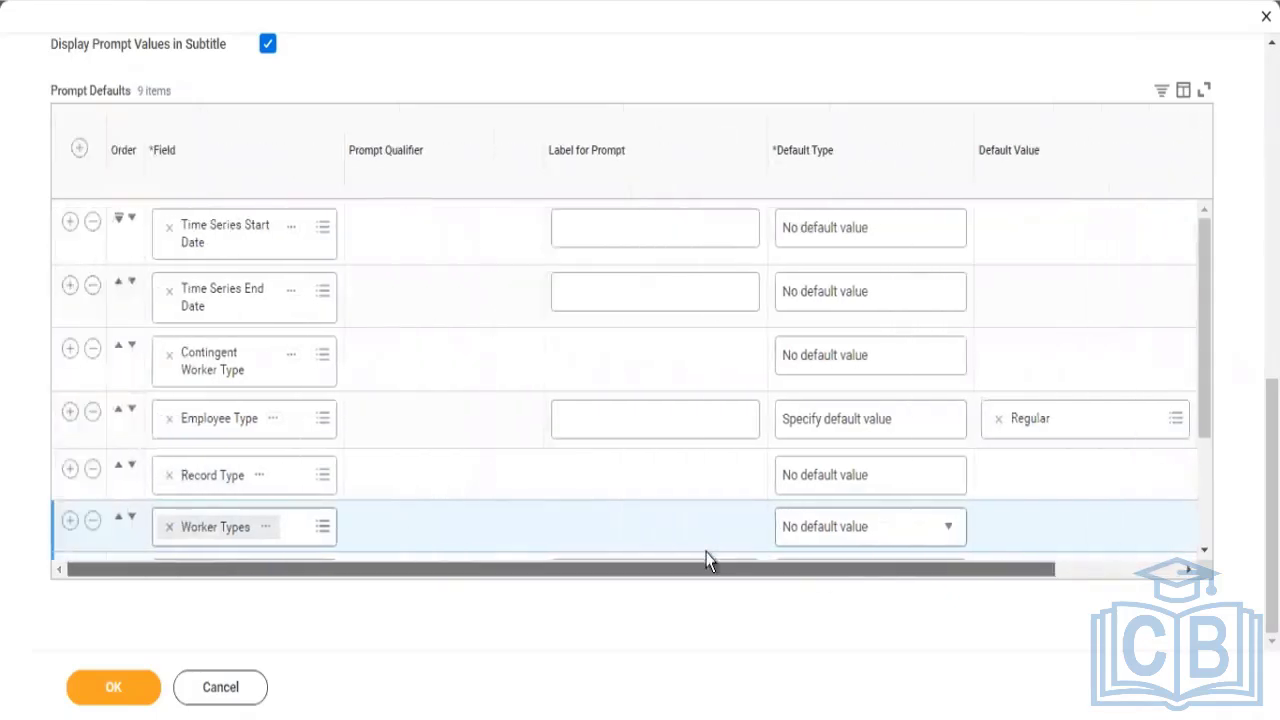
{"action": "scroll", "coordinate": [814, 505], "scroll_direction": "right", "scroll_amount": 3}
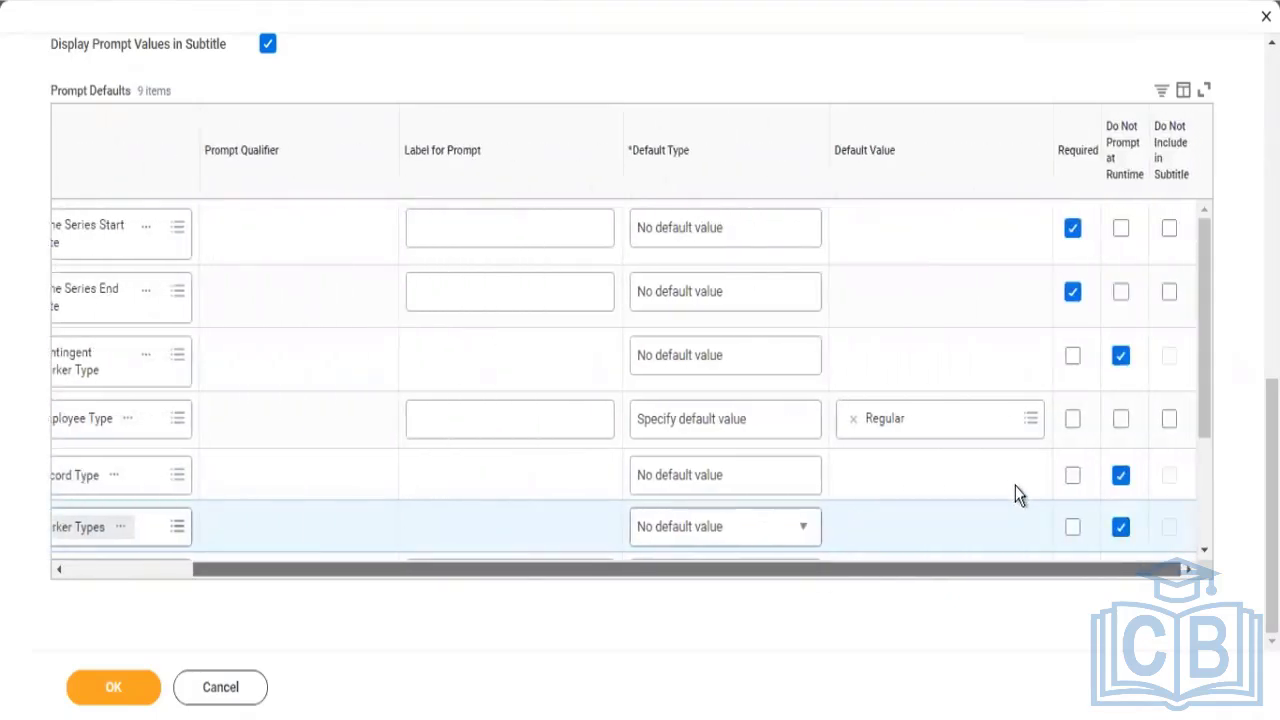
{"action": "scroll", "coordinate": [803, 475], "scroll_direction": "left", "scroll_amount": 1}
{"action": "scroll", "coordinate": [902, 448], "scroll_direction": "right", "scroll_amount": 1}
{"action": "scroll", "coordinate": [678, 452], "scroll_direction": "left", "scroll_amount": 2}
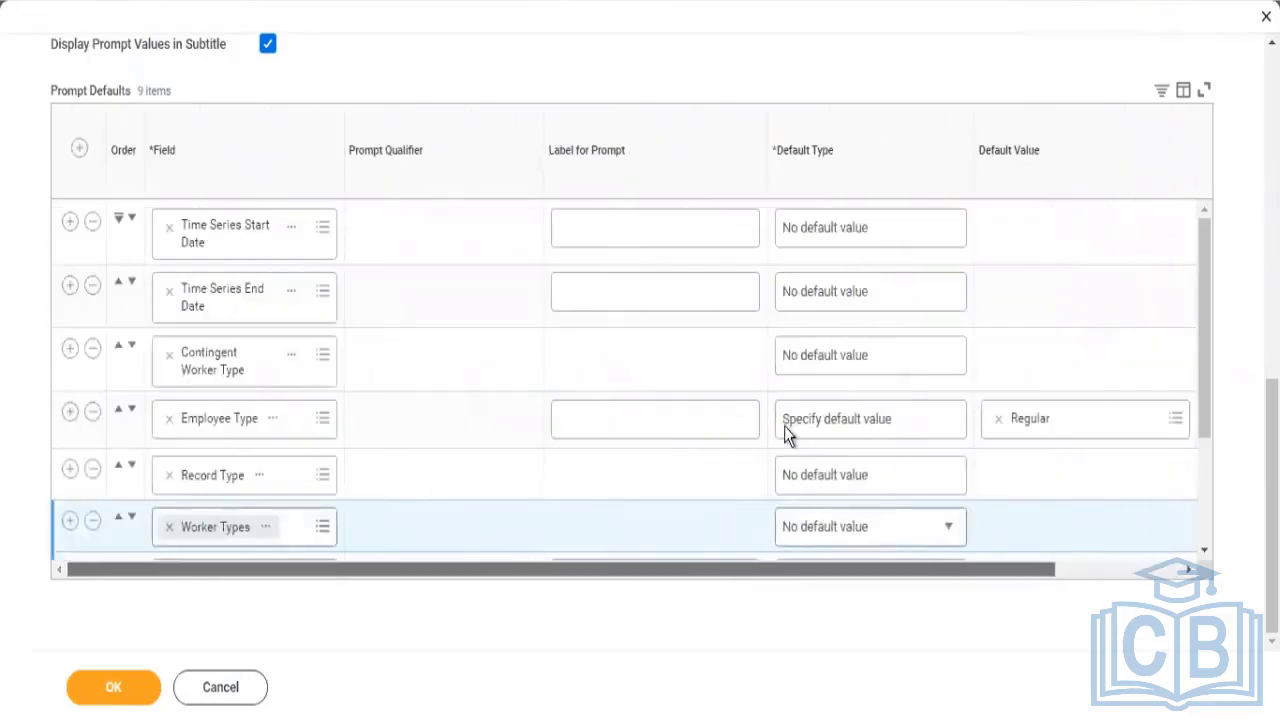
{"action": "scroll", "coordinate": [803, 432], "scroll_direction": "right", "scroll_amount": 3}
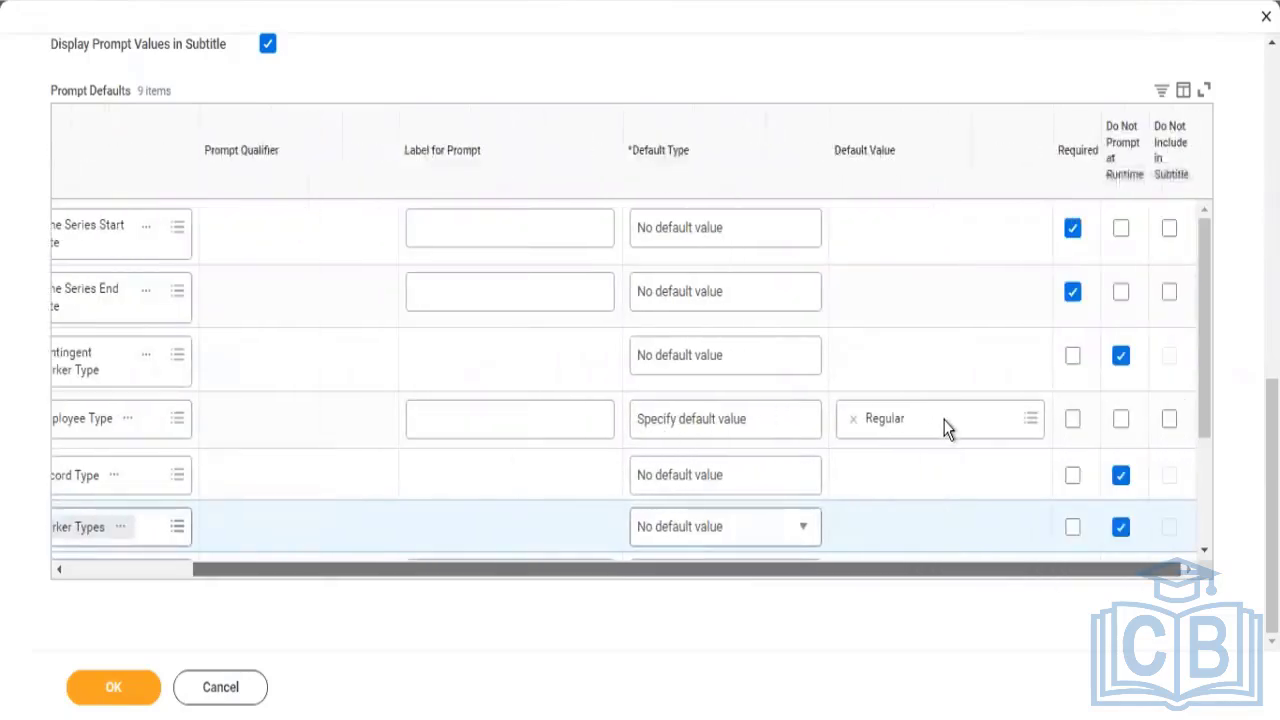
{"action": "scroll", "coordinate": [857, 423], "scroll_direction": "left", "scroll_amount": 1}
{"action": "scroll", "coordinate": [949, 415], "scroll_direction": "right", "scroll_amount": 1}
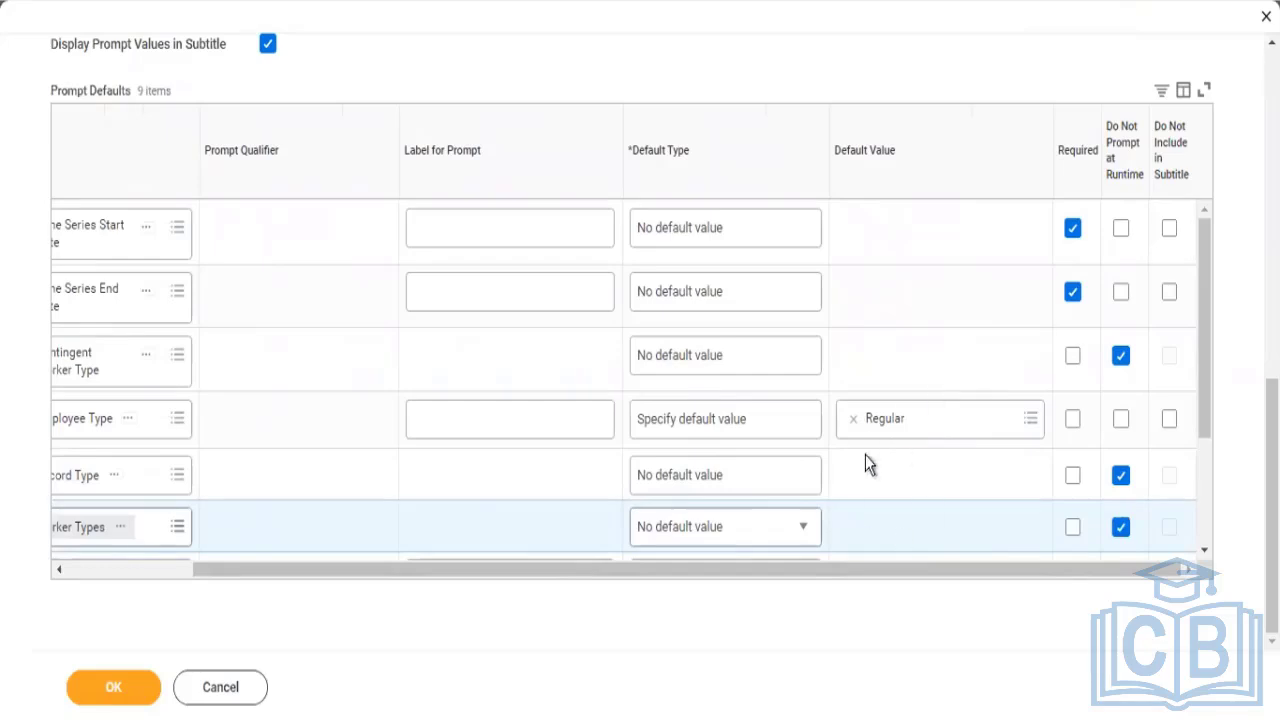
{"action": "left_click", "coordinate": [1120, 421]}
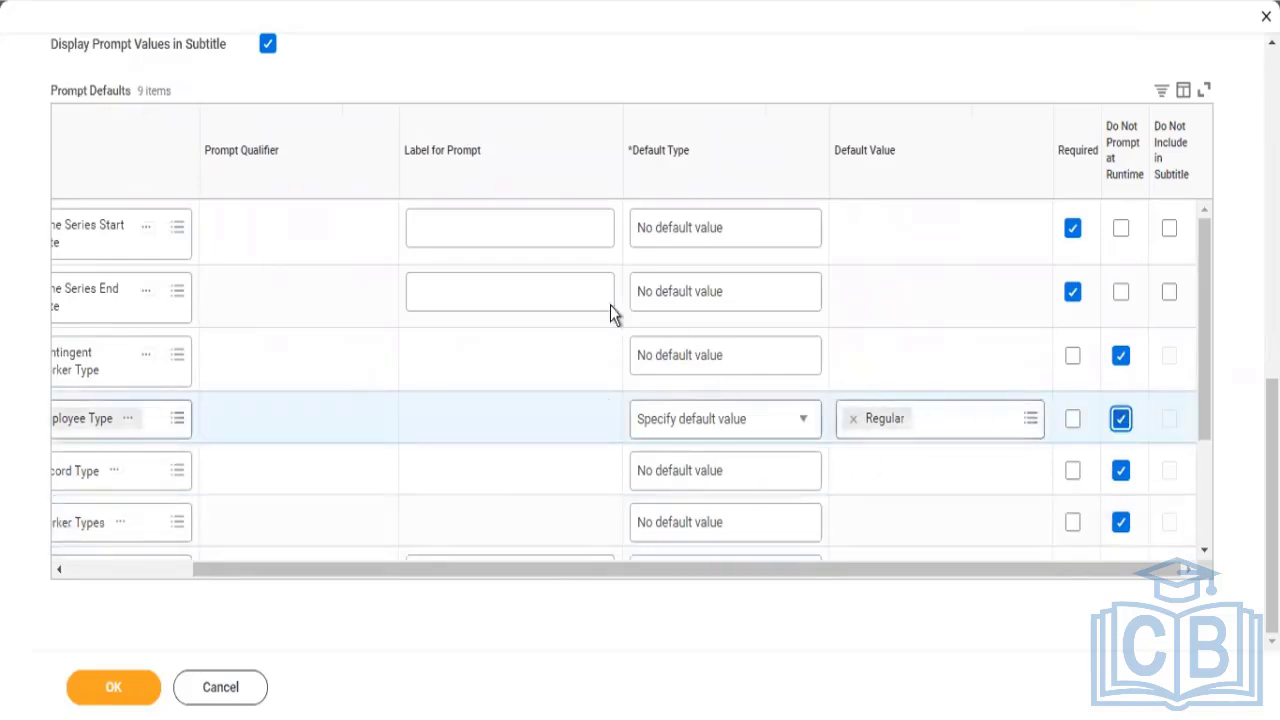
{"action": "scroll", "coordinate": [576, 575], "scroll_direction": "left", "scroll_amount": 3}
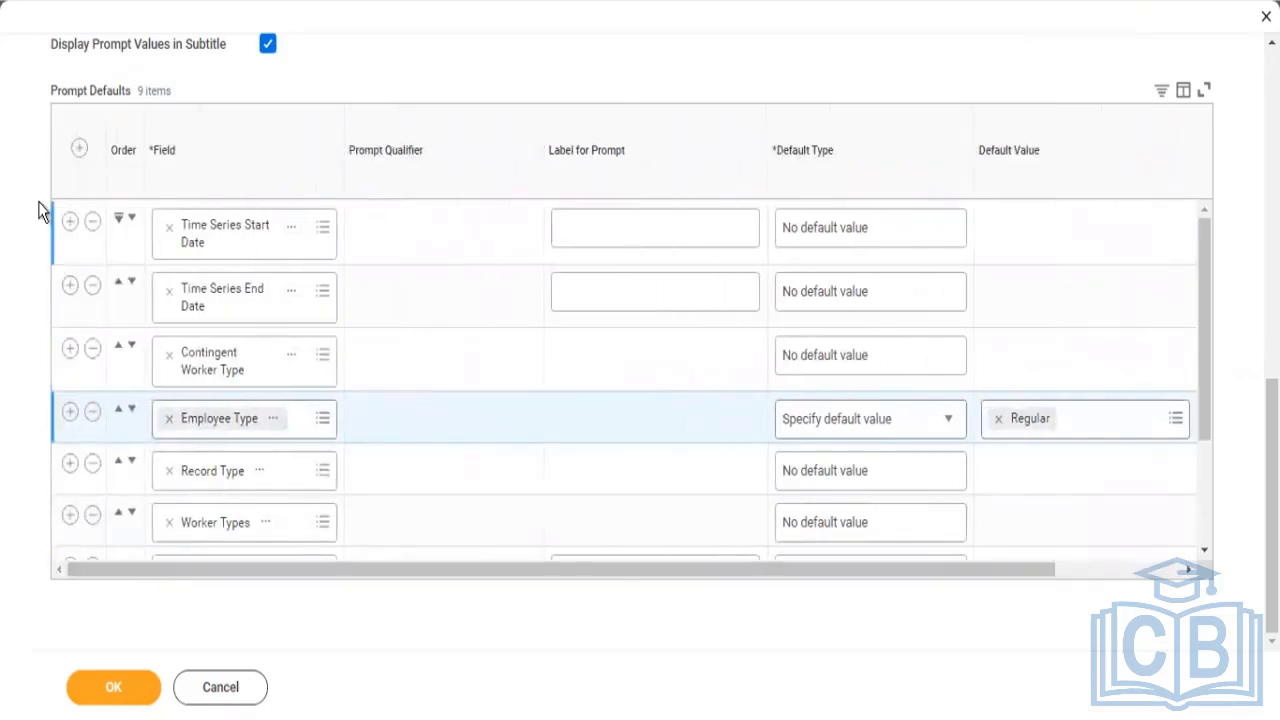
{"action": "left_click", "coordinate": [79, 150]}
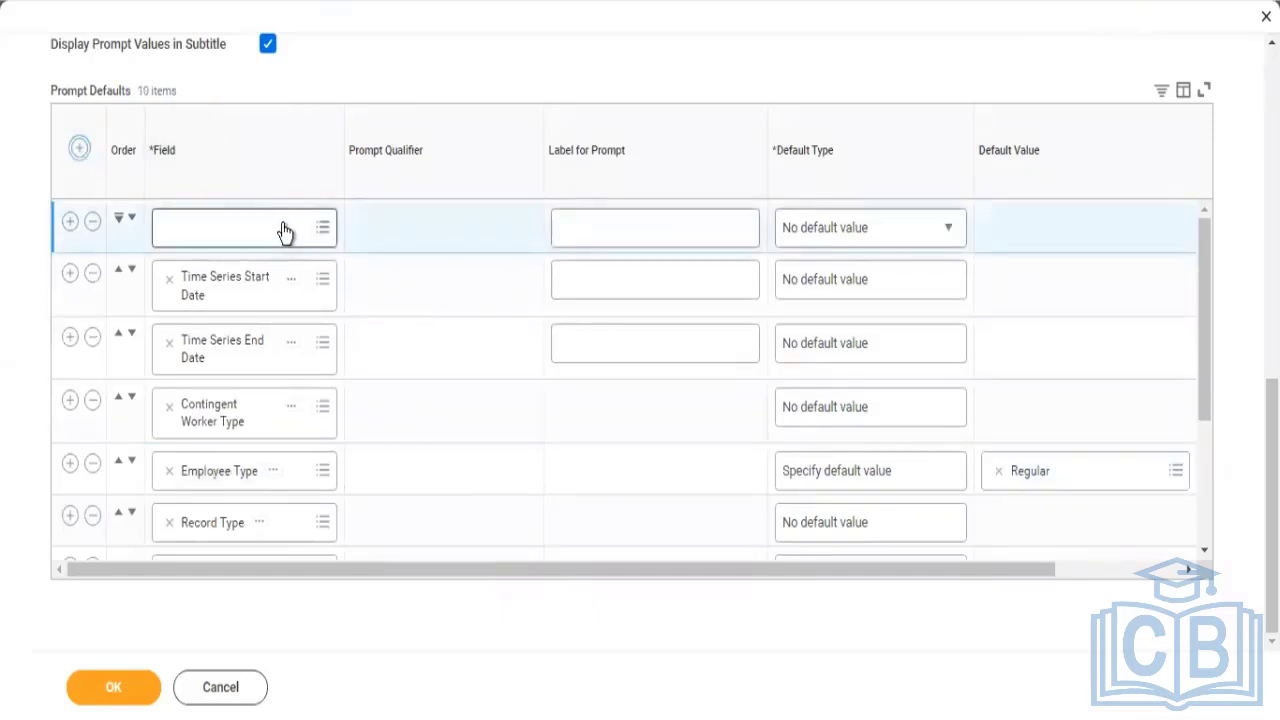
{"action": "left_click", "coordinate": [280, 224]}
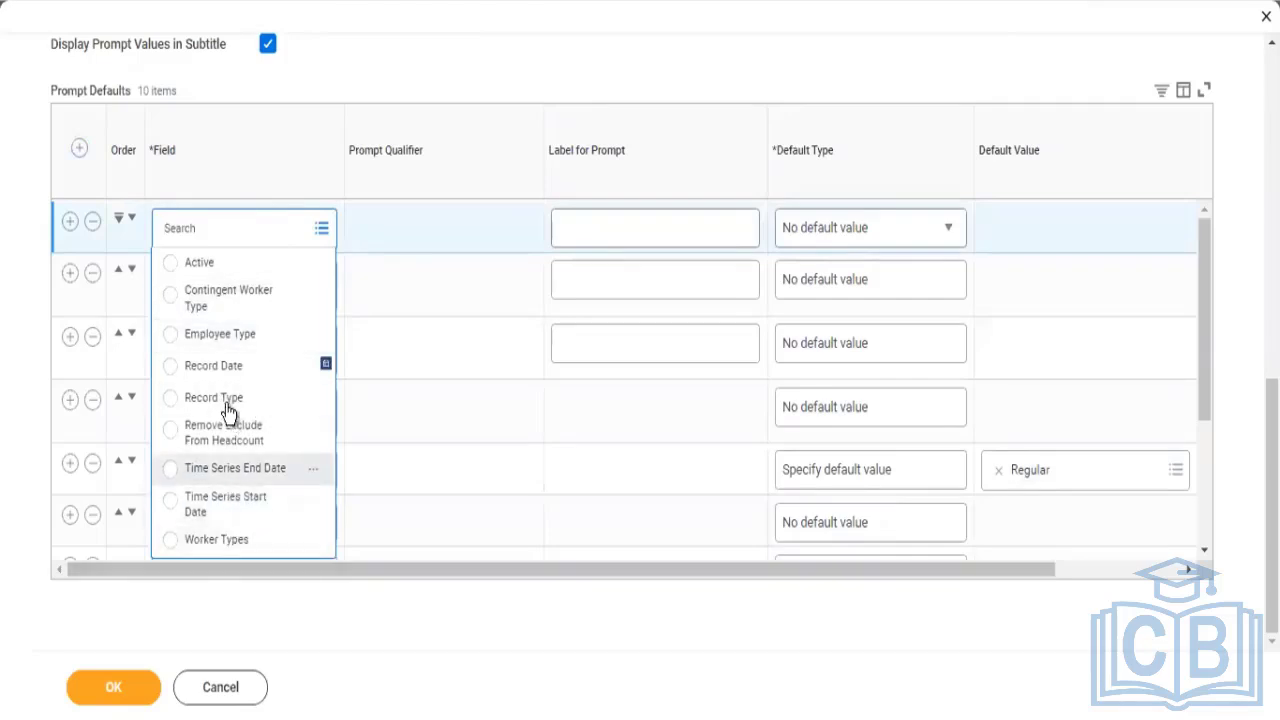
{"action": "left_click", "coordinate": [218, 366]}
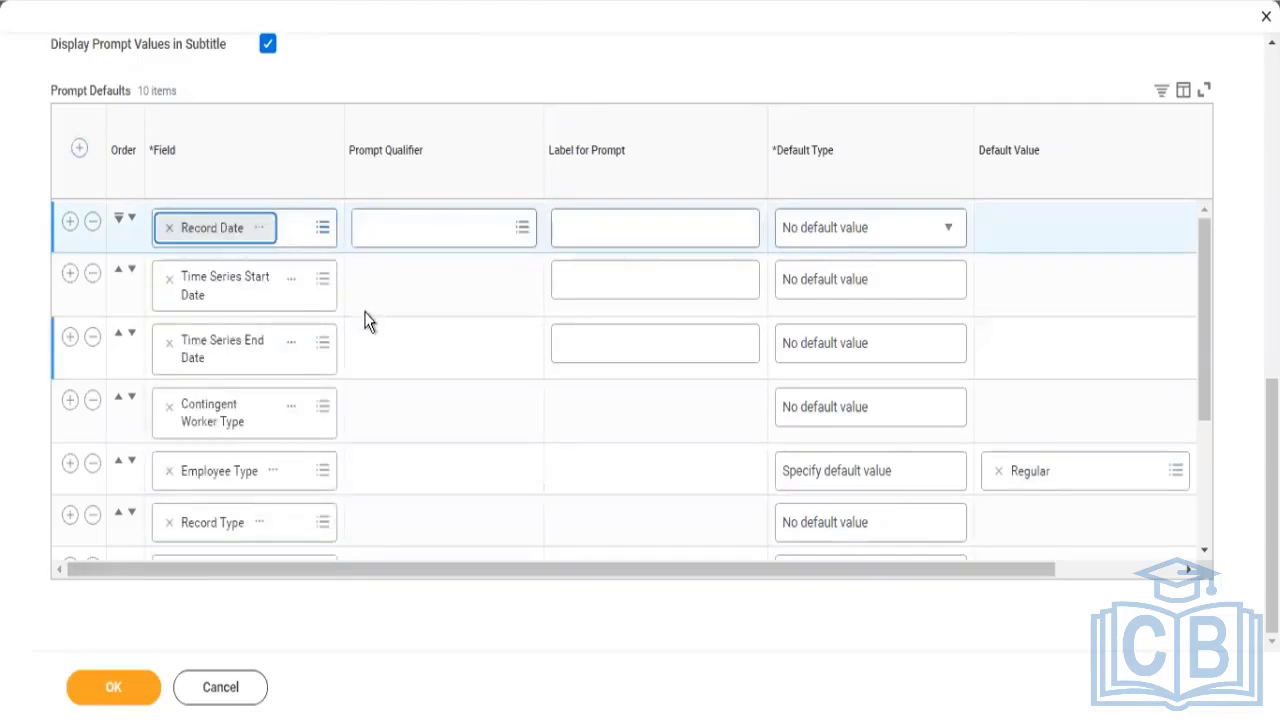
{"action": "left_click", "coordinate": [119, 222]}
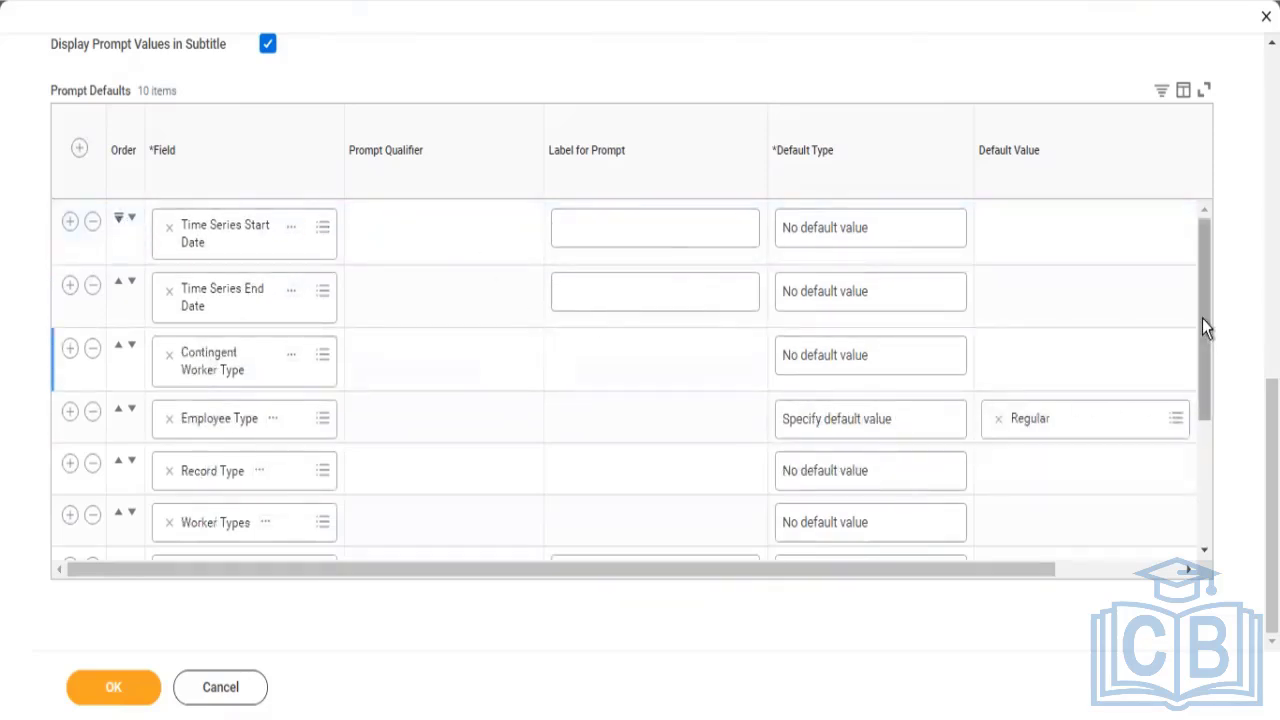
{"action": "left_click_drag", "start_coordinate": [1202, 318], "coordinate": [1202, 520]}
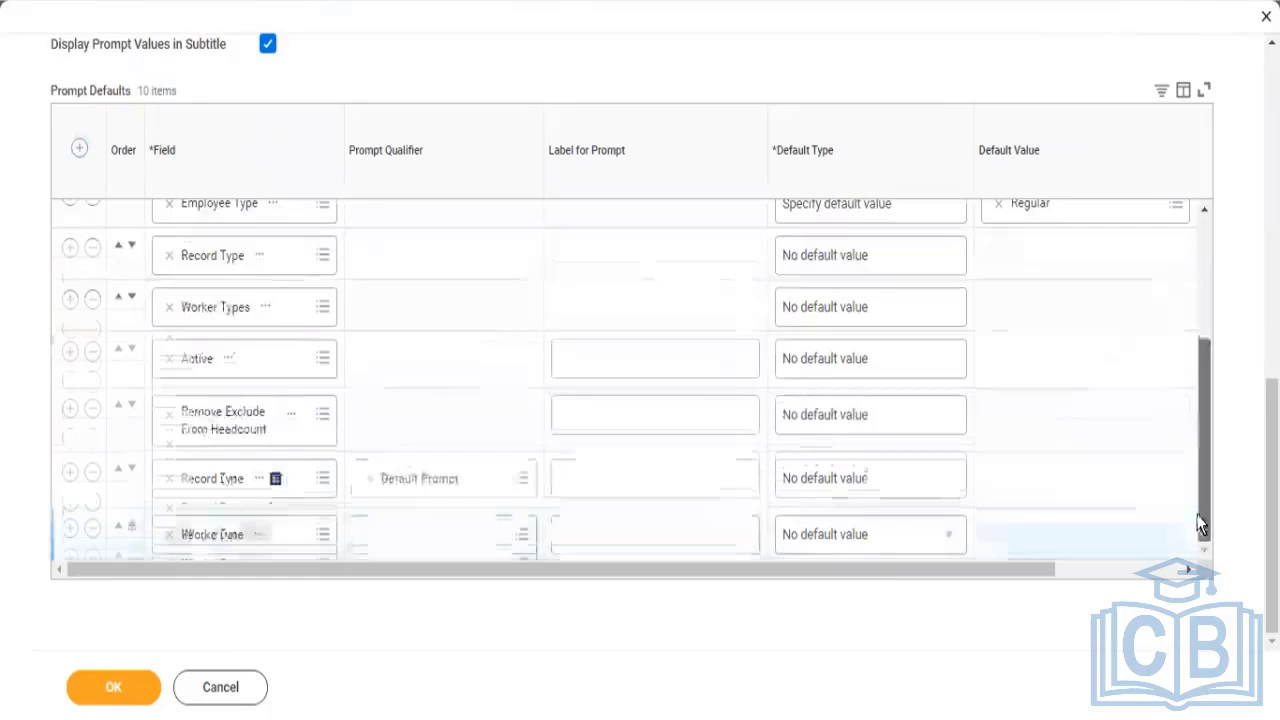
{"action": "left_click", "coordinate": [804, 556]}
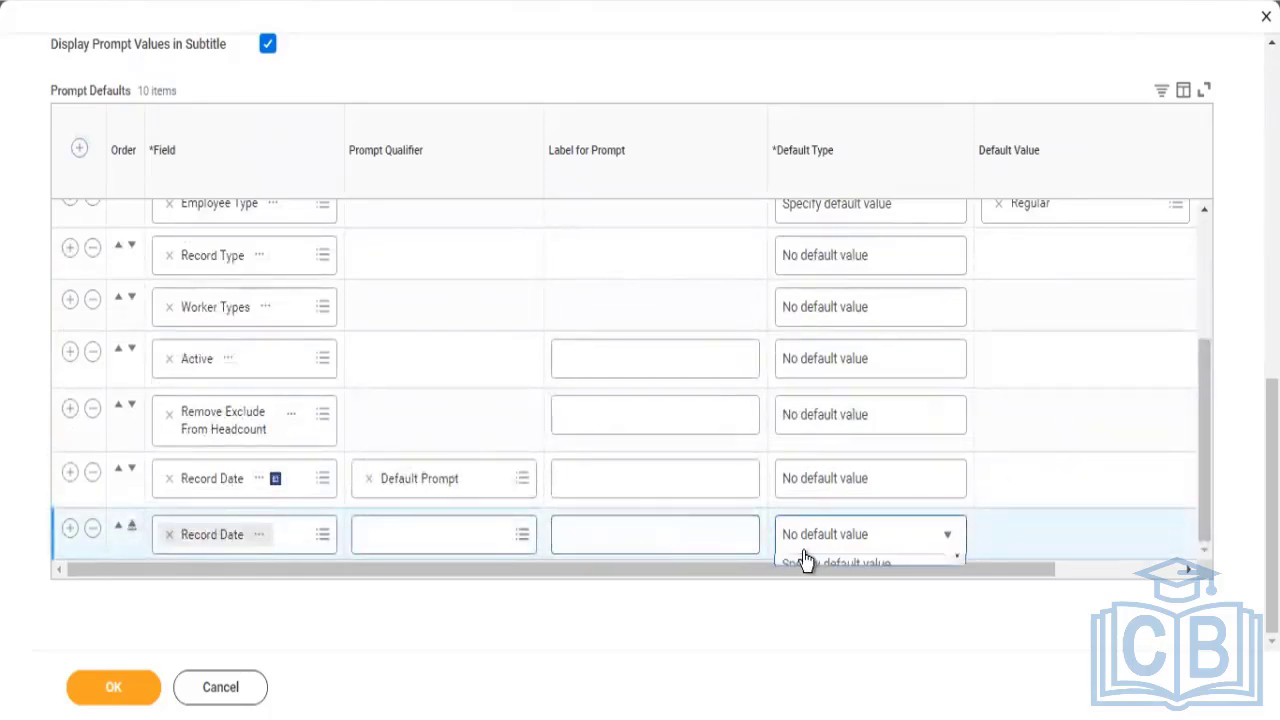
{"action": "left_click", "coordinate": [669, 626]}
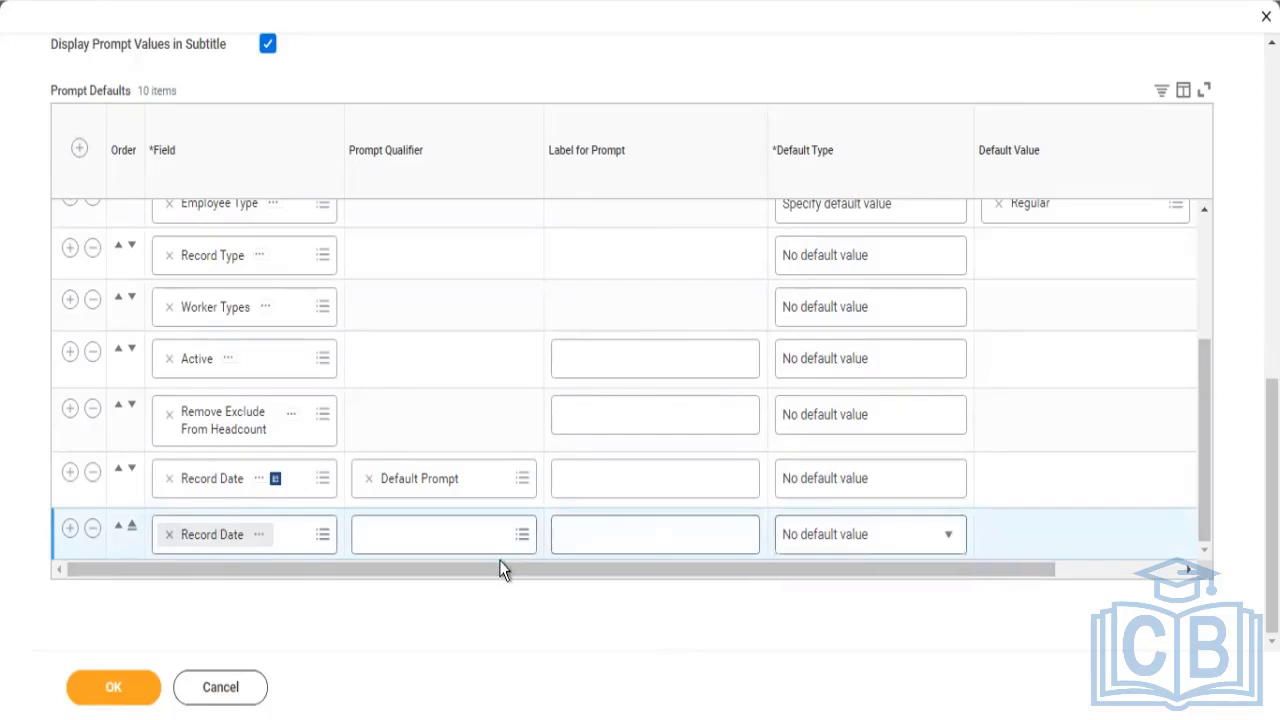
{"action": "left_click", "coordinate": [129, 699]}
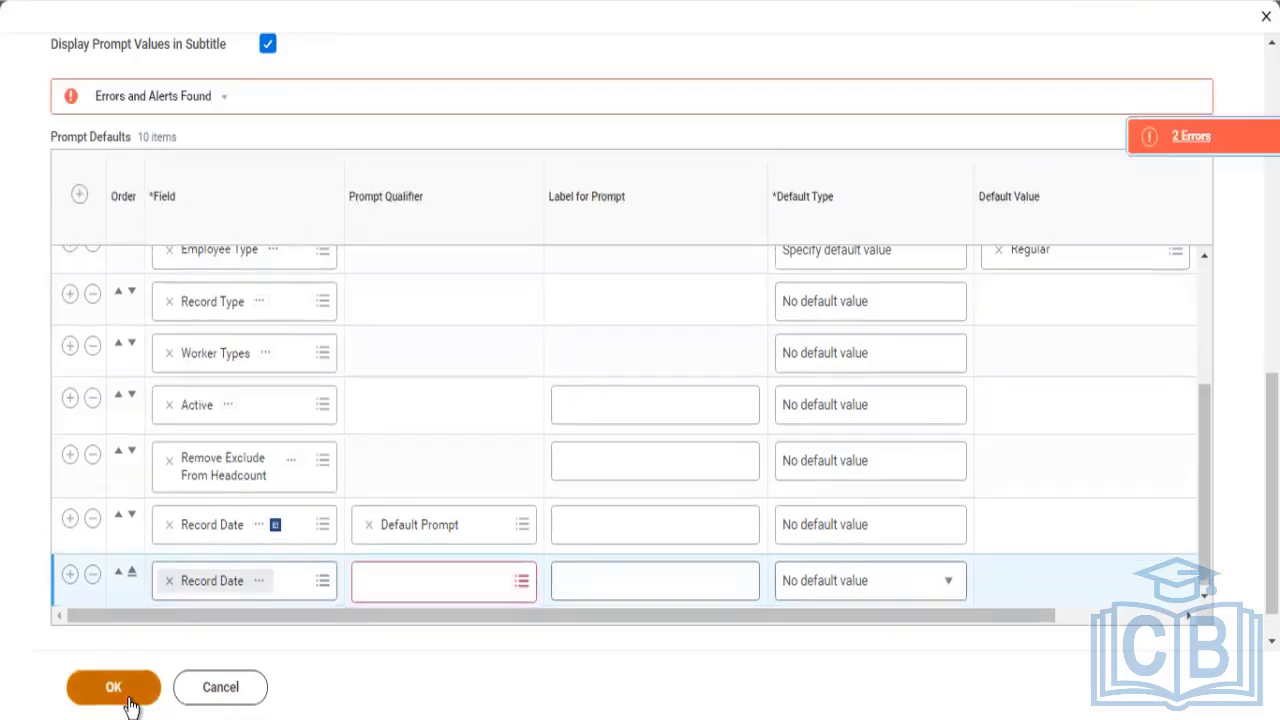
{"action": "left_click", "coordinate": [465, 588]}
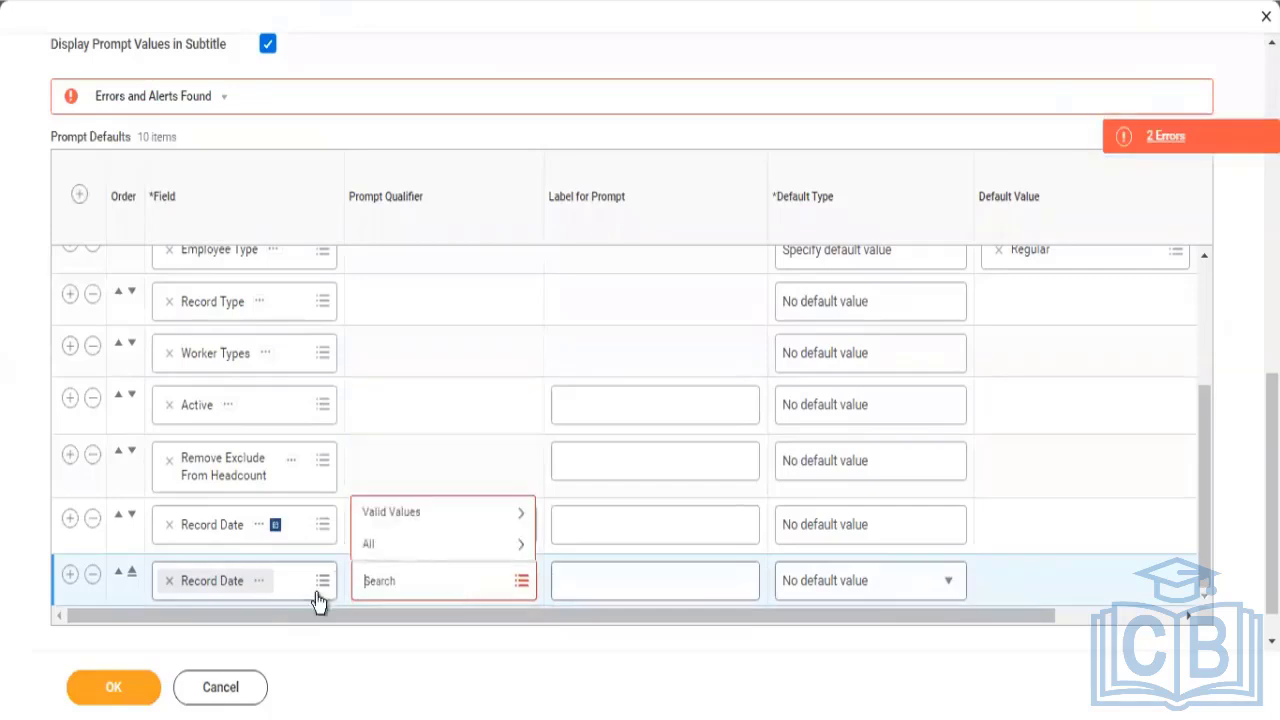
{"action": "left_click", "coordinate": [93, 578]}
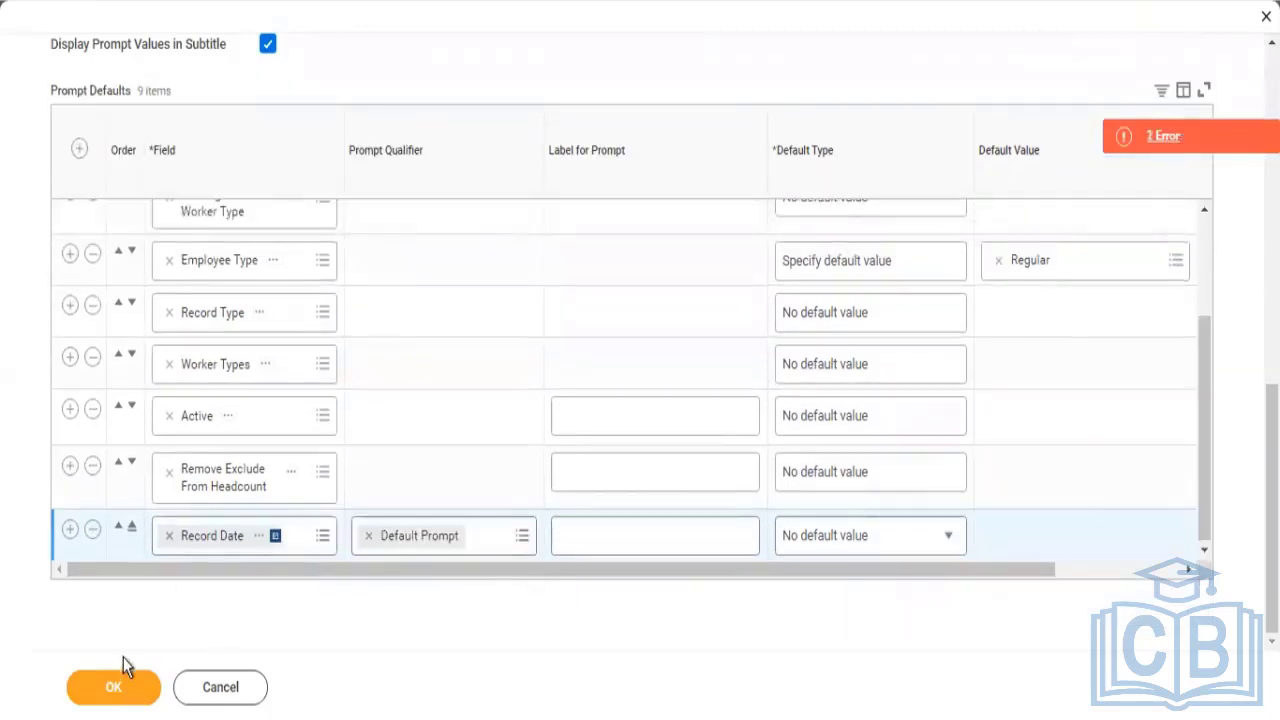
Step: Try to save the report definition and review the details of the reported error
{"action": "left_click", "coordinate": [118, 688]}
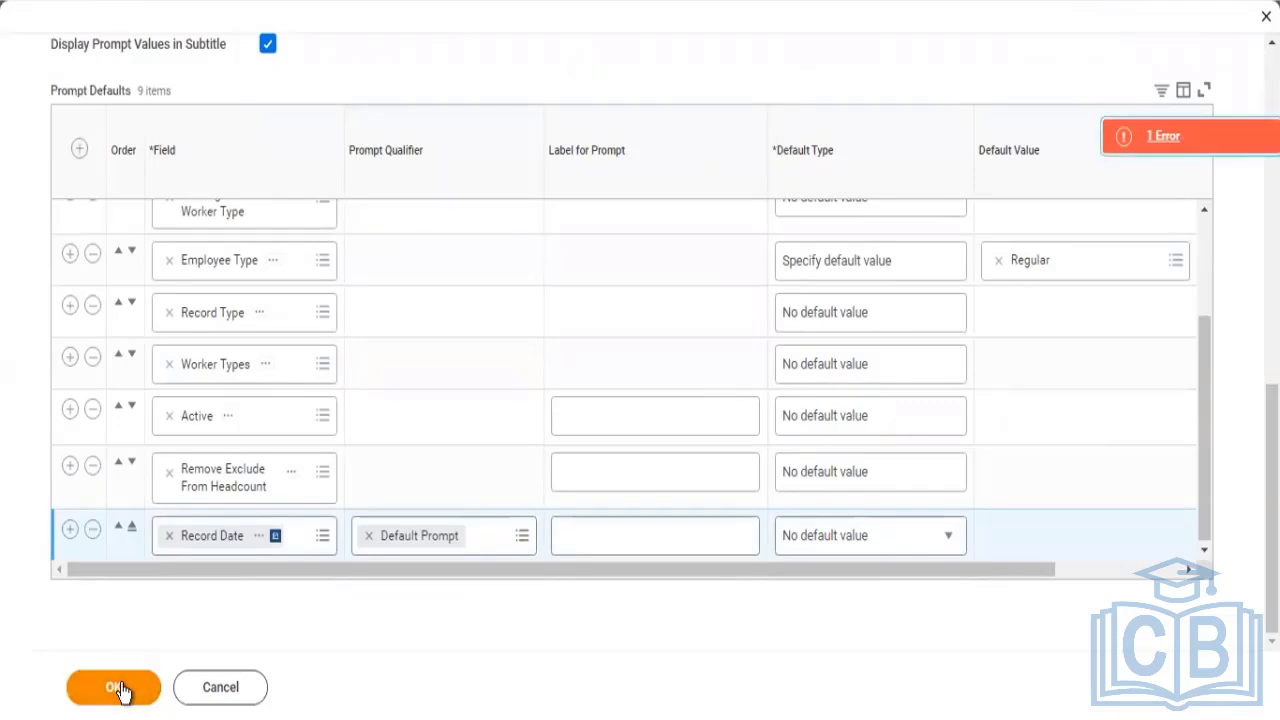
{"action": "left_click", "coordinate": [126, 690]}
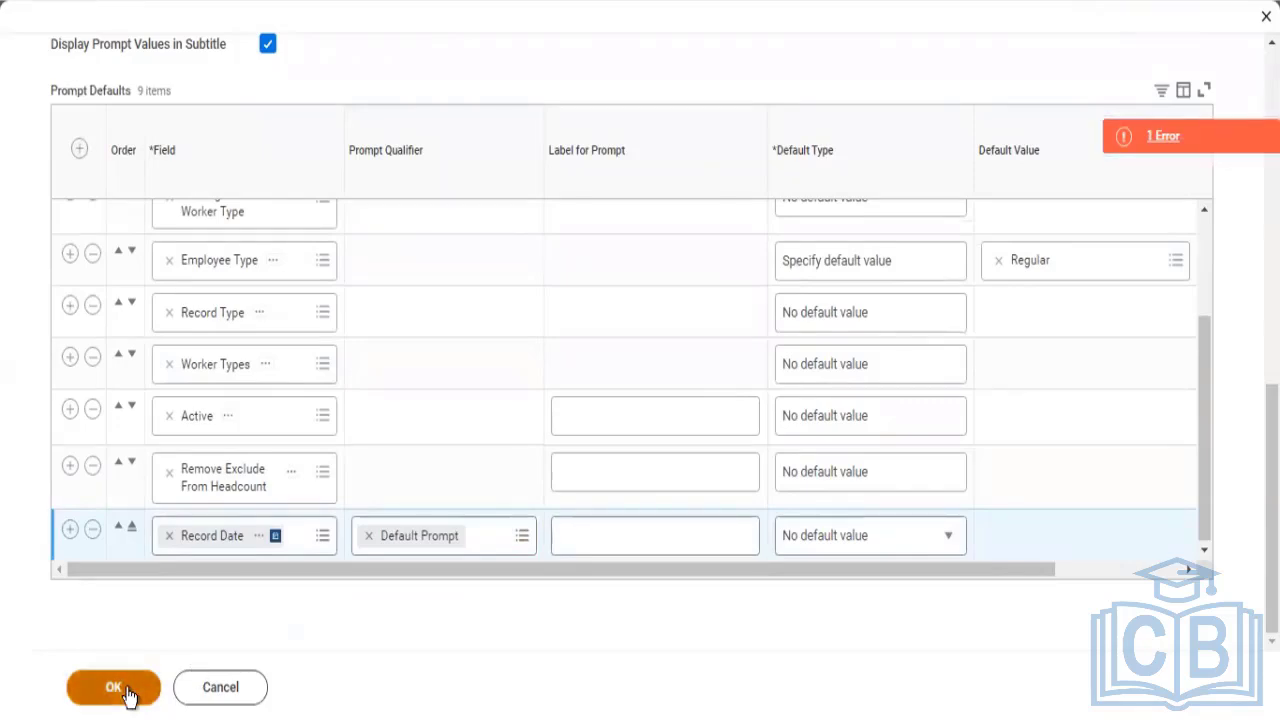
{"action": "left_click", "coordinate": [1165, 136]}
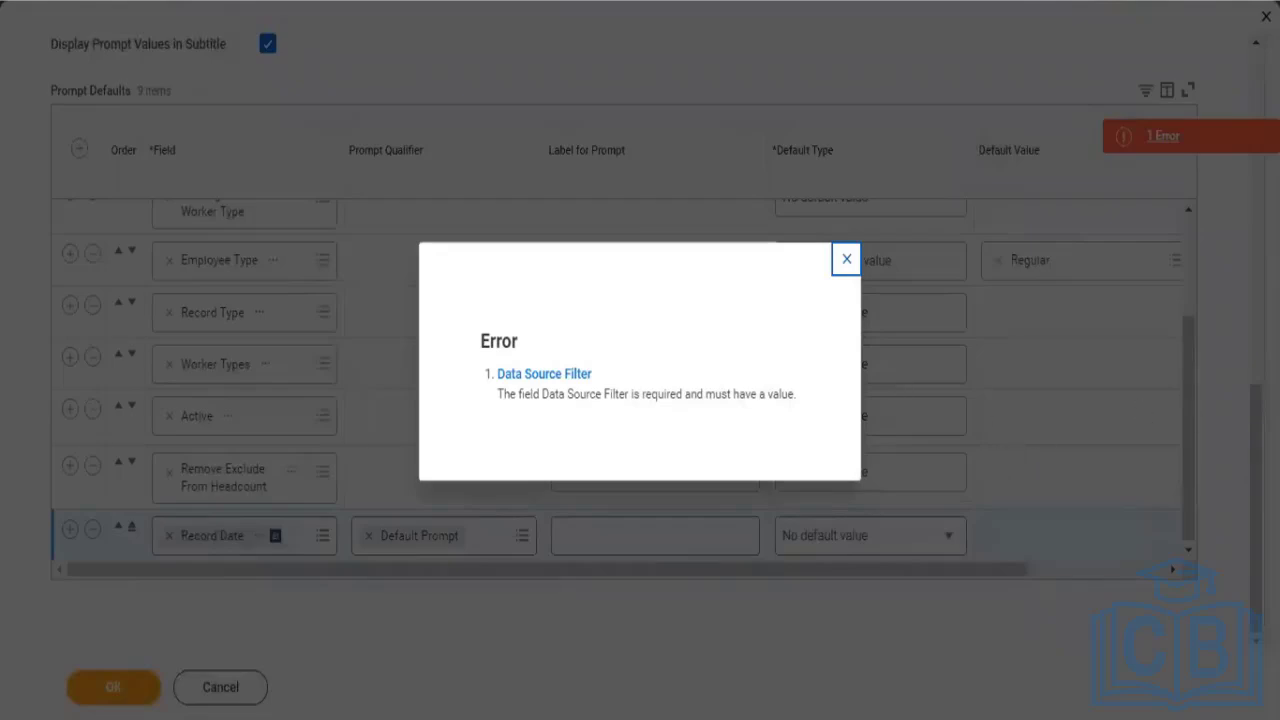
{"action": "left_click", "coordinate": [1258, 490]}
Step: Set the report's Data Source Filter to Default Filter and save the report definition
{"action": "left_click_drag", "start_coordinate": [1271, 490], "coordinate": [1271, 187]}
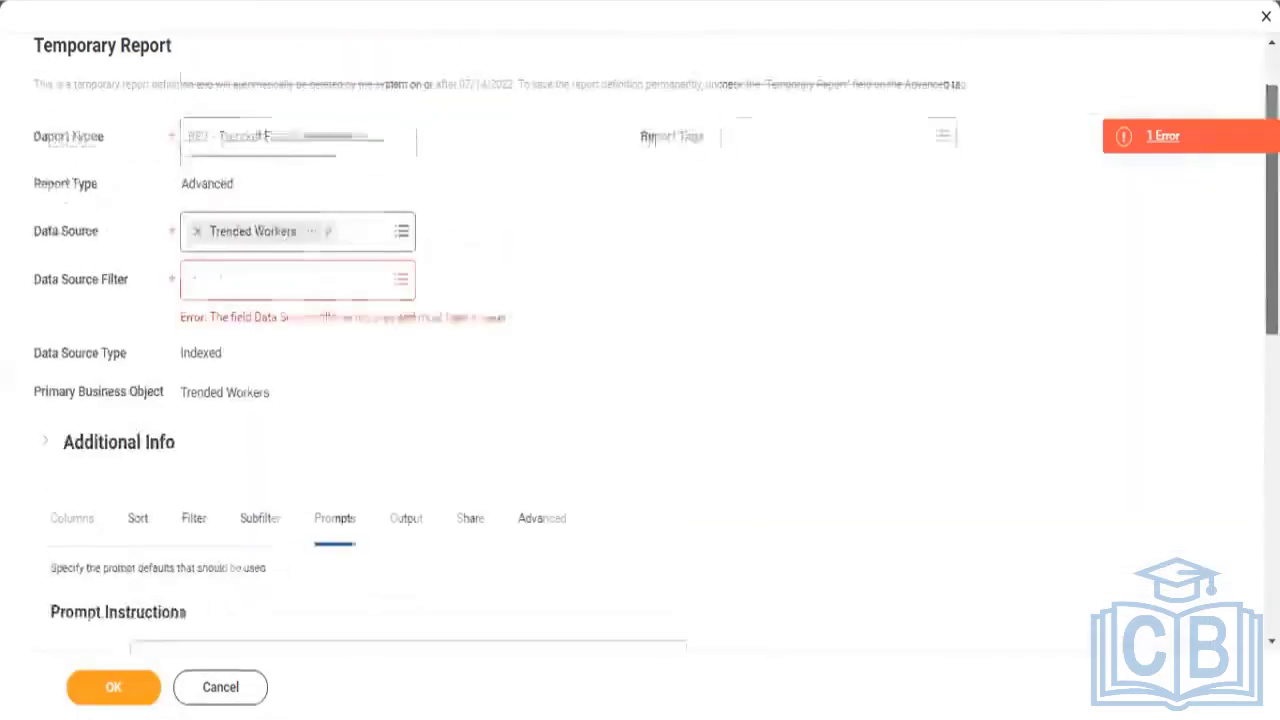
{"action": "left_click", "coordinate": [229, 289]}
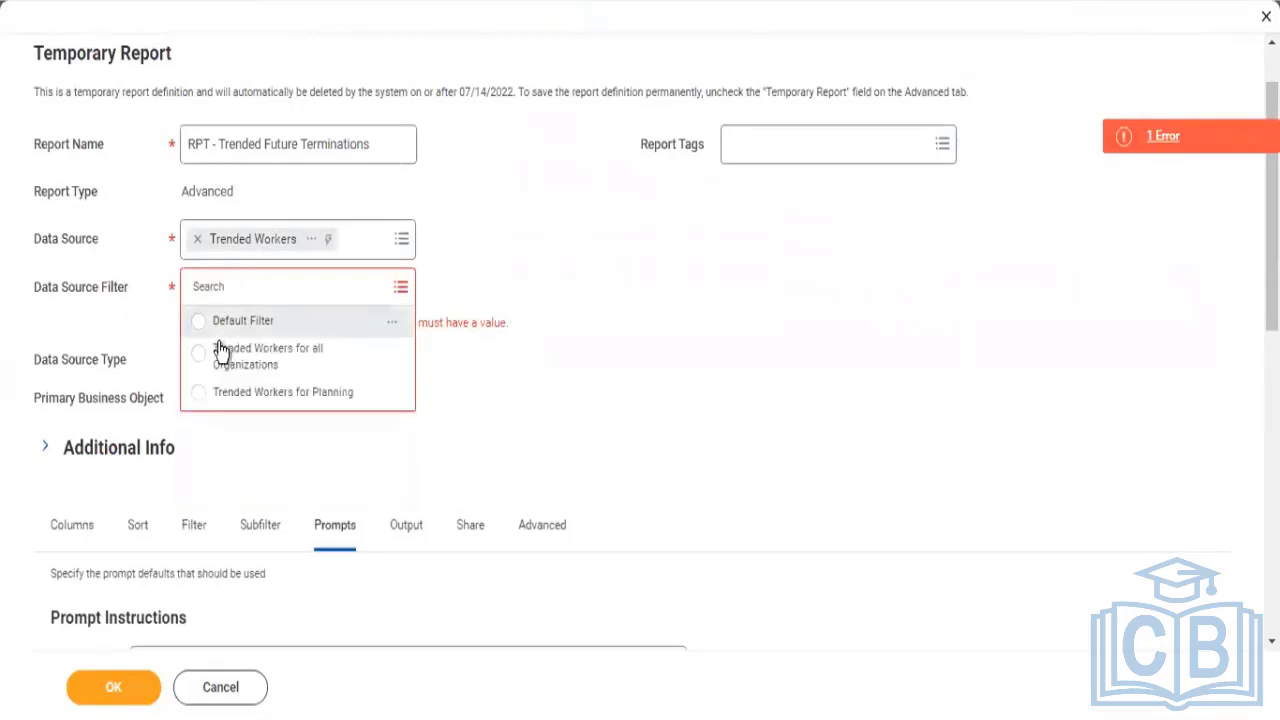
{"action": "left_click", "coordinate": [222, 322]}
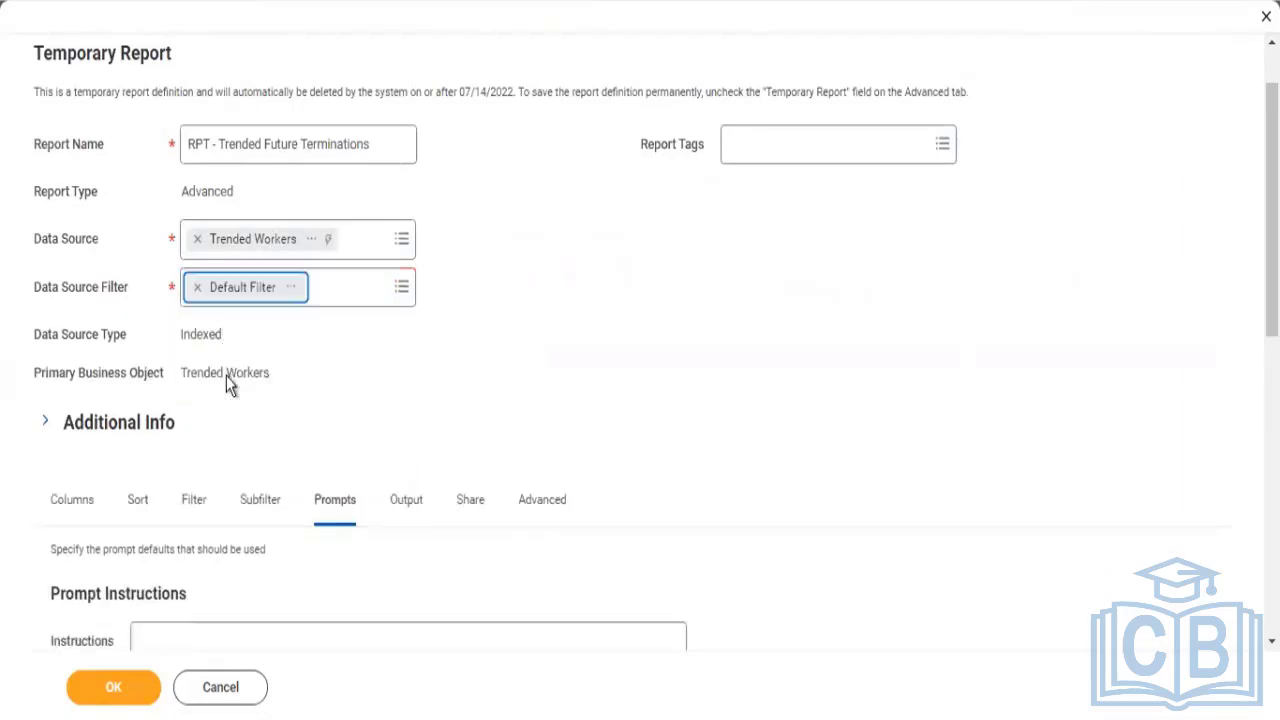
{"action": "left_click", "coordinate": [116, 690]}
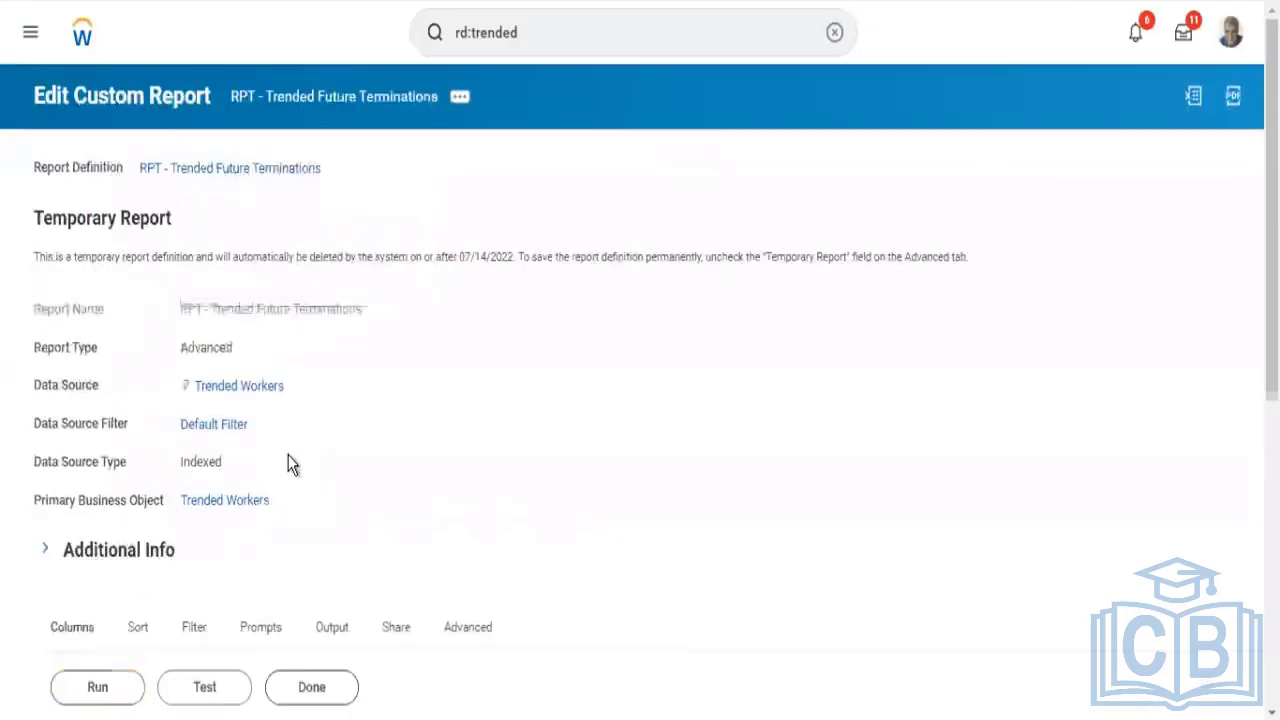
Step: Run the report with Time Series Start Date 07/08/2022, Time Series End Date 07/15/2022 and Record Date 07/08/2022
{"action": "left_click", "coordinate": [97, 688]}
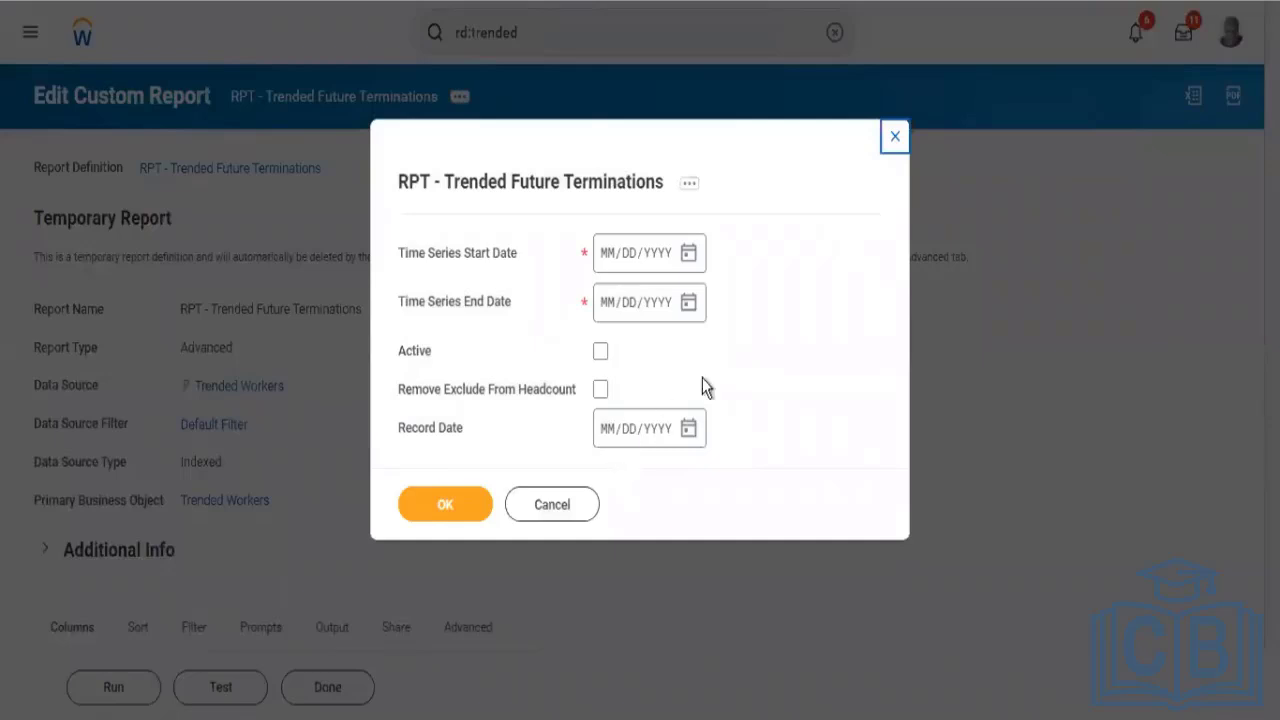
{"action": "left_click", "coordinate": [690, 254]}
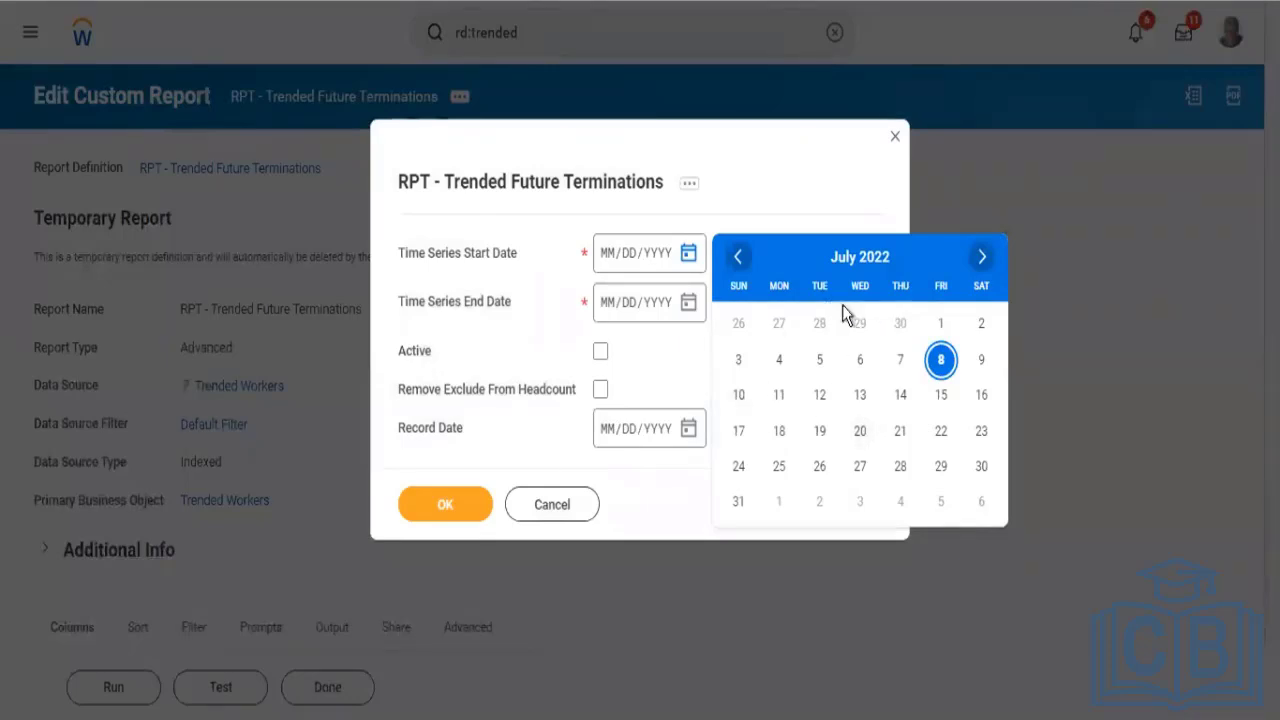
{"action": "left_click", "coordinate": [941, 361]}
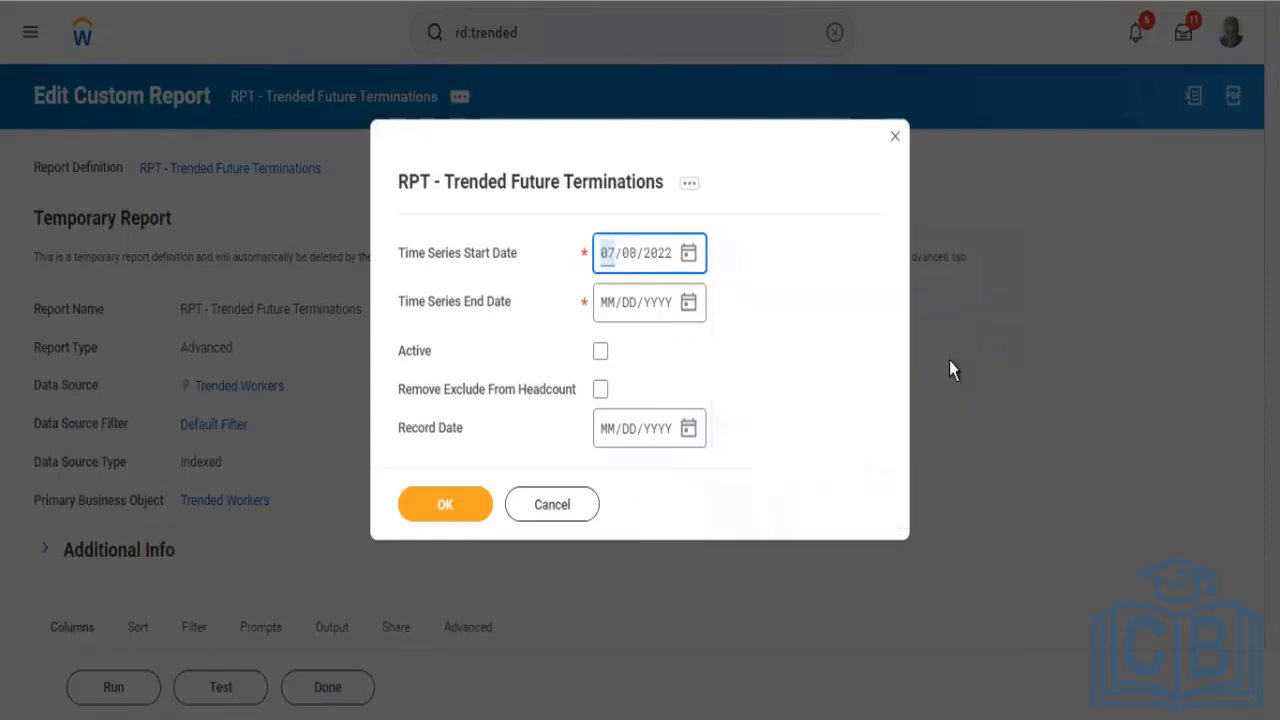
{"action": "left_click", "coordinate": [692, 310]}
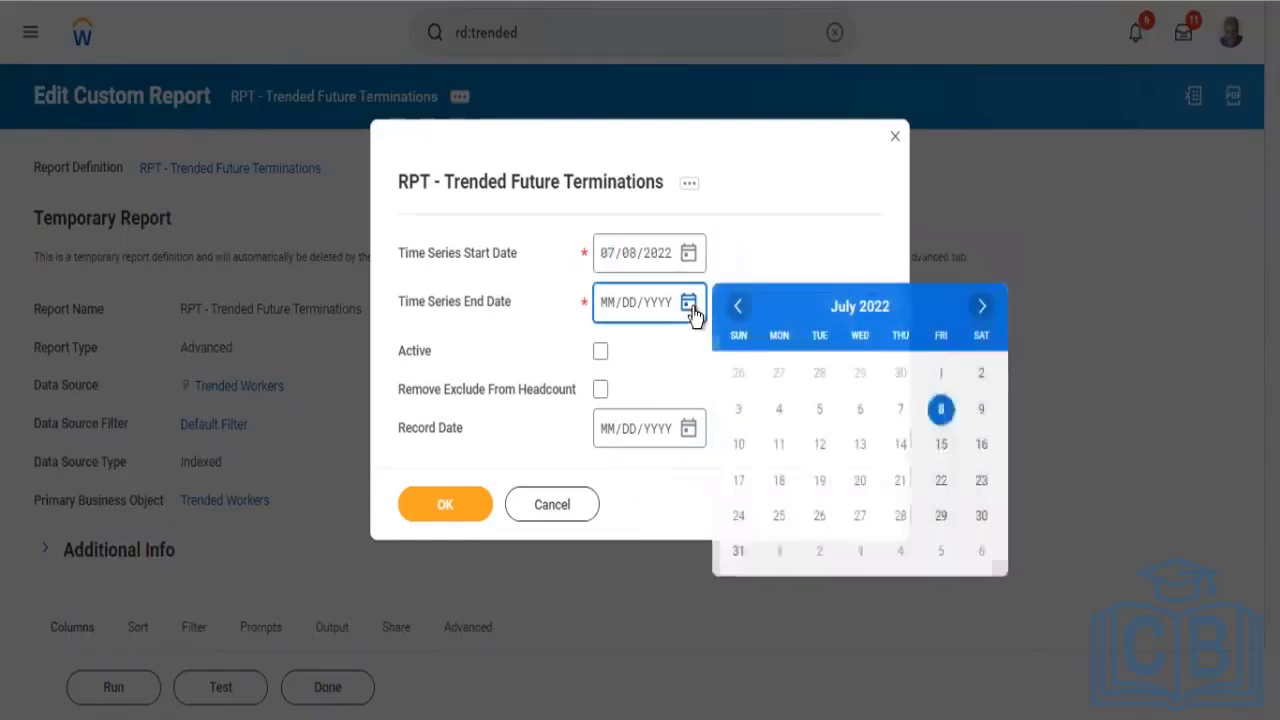
{"action": "left_click", "coordinate": [941, 444]}
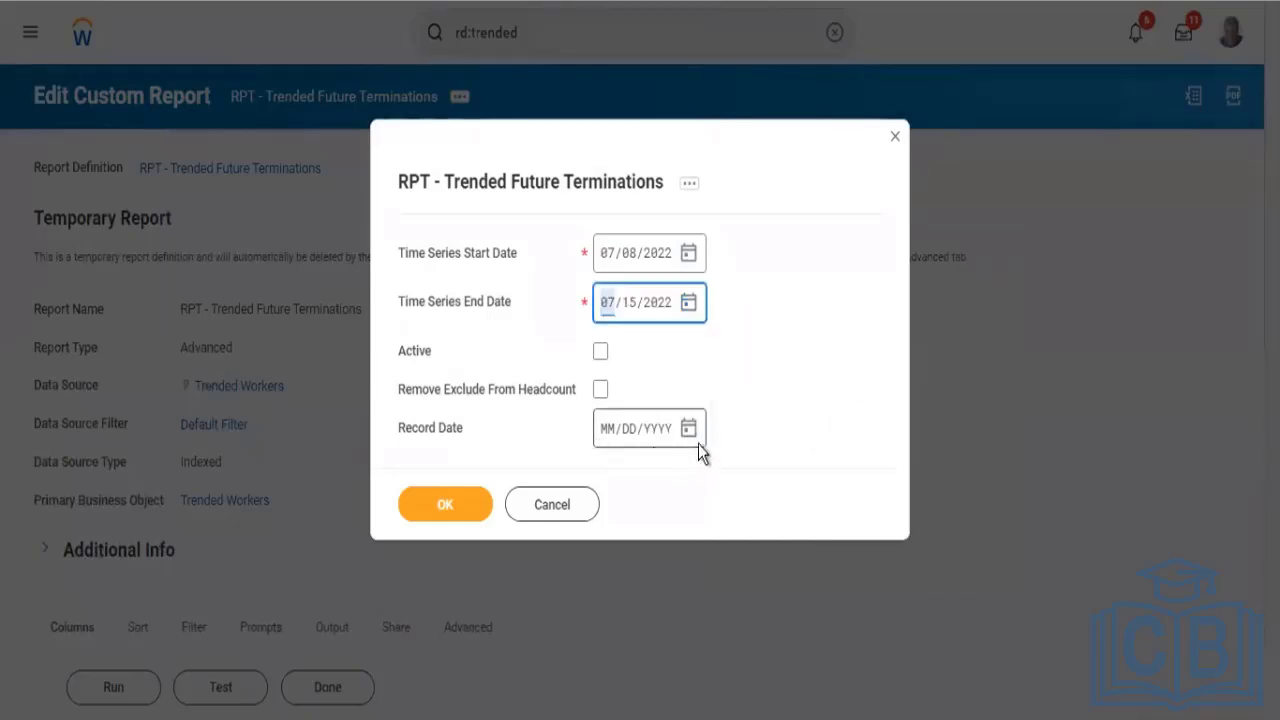
{"action": "left_click", "coordinate": [688, 428]}
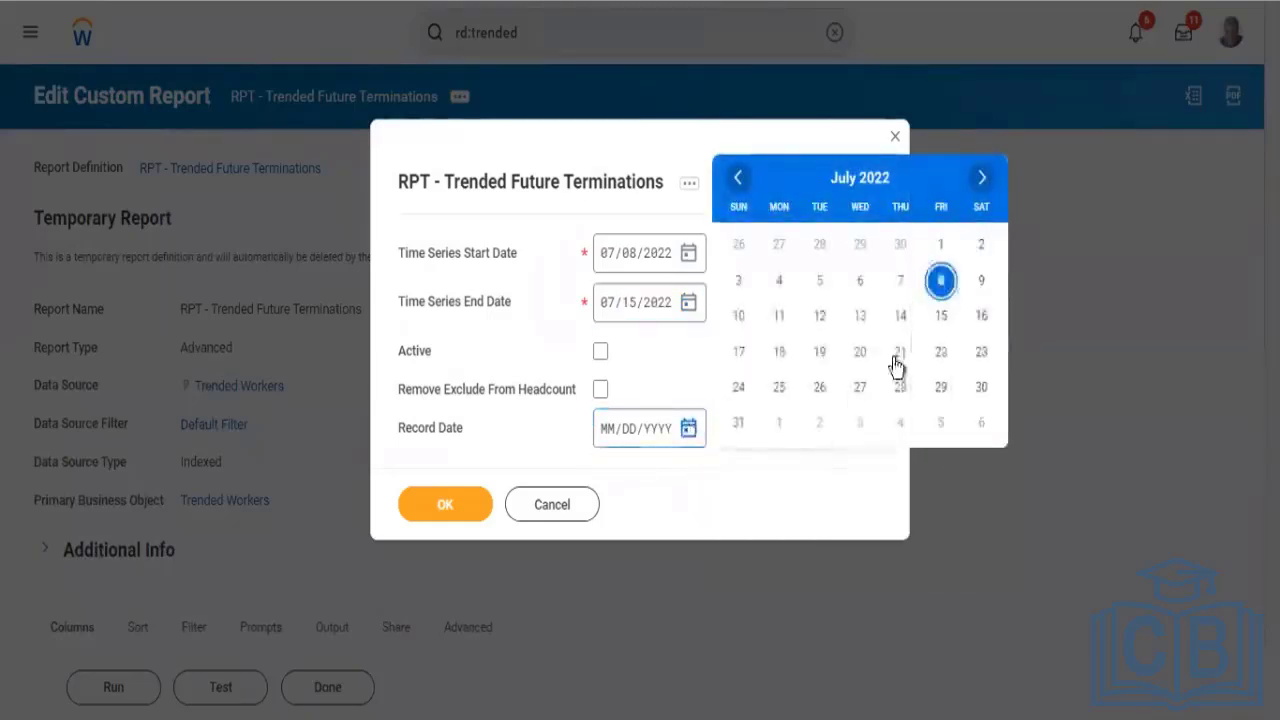
{"action": "left_click", "coordinate": [941, 280]}
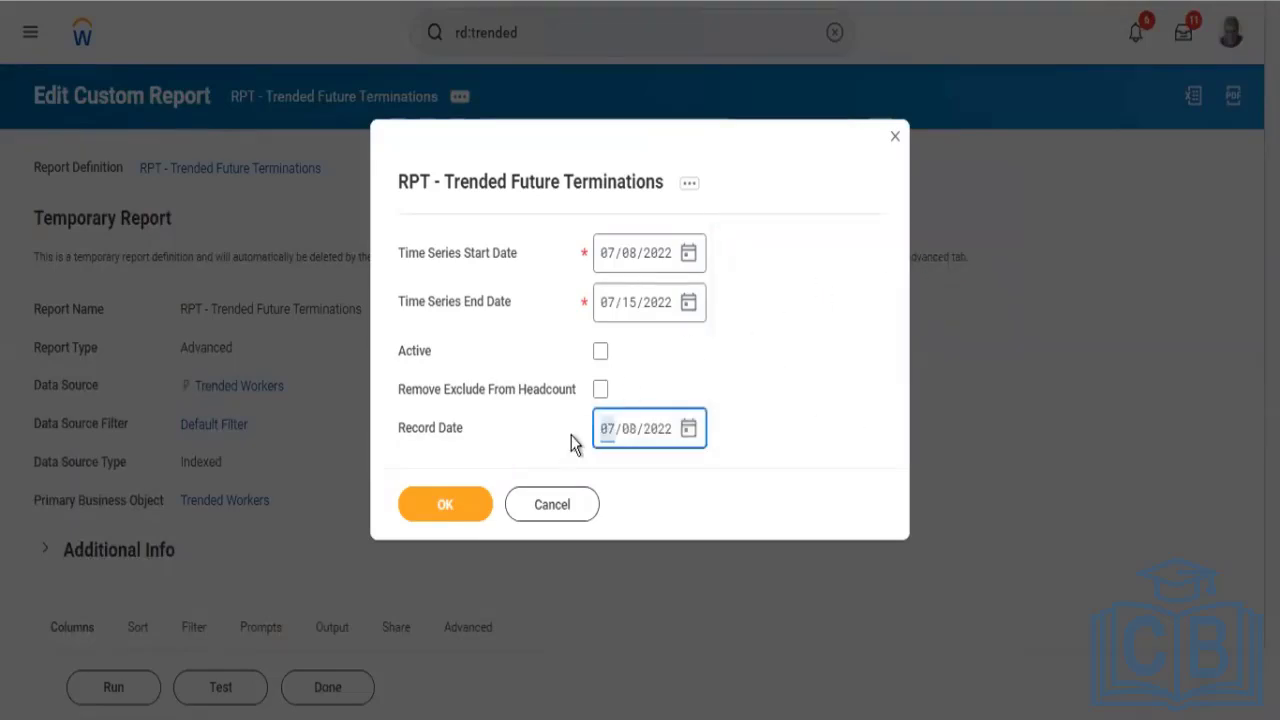
{"action": "left_click", "coordinate": [446, 510]}
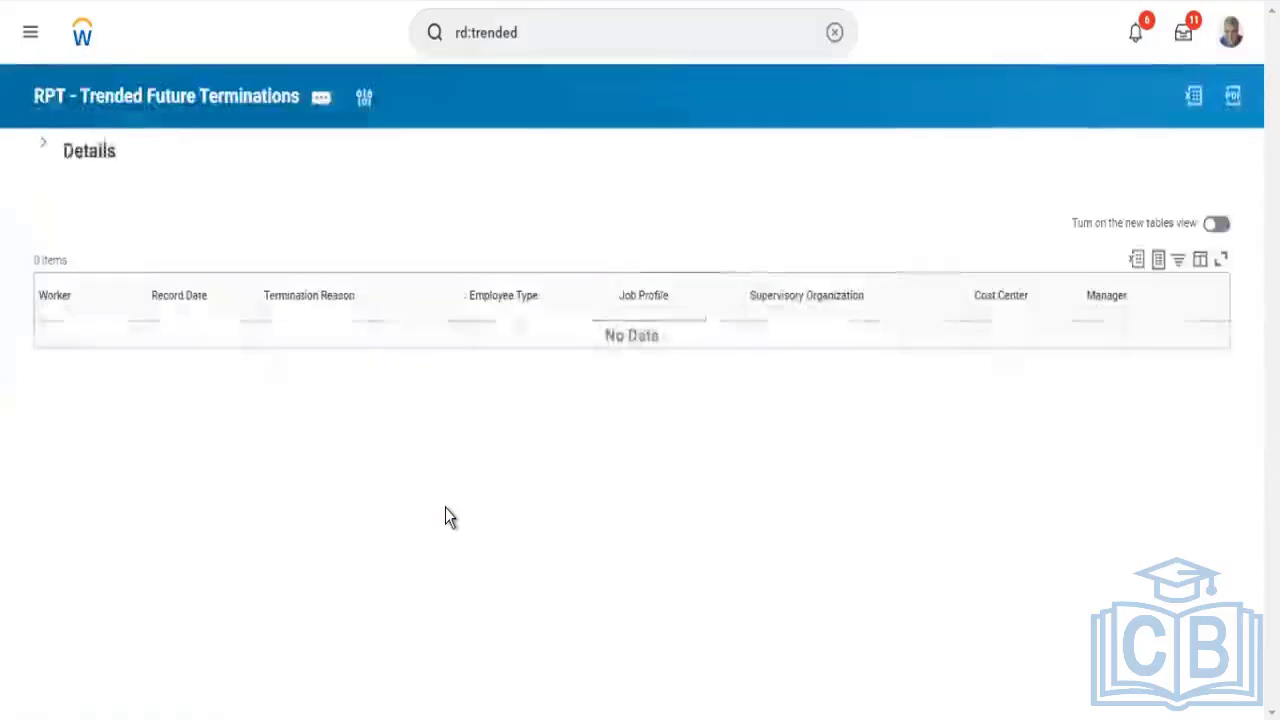
Step: Reopen the report prompts, set the Time Series Start Date to 01/01/2022 and keep 07/15/2022 as the Time Series End Date
{"action": "left_click", "coordinate": [368, 107]}
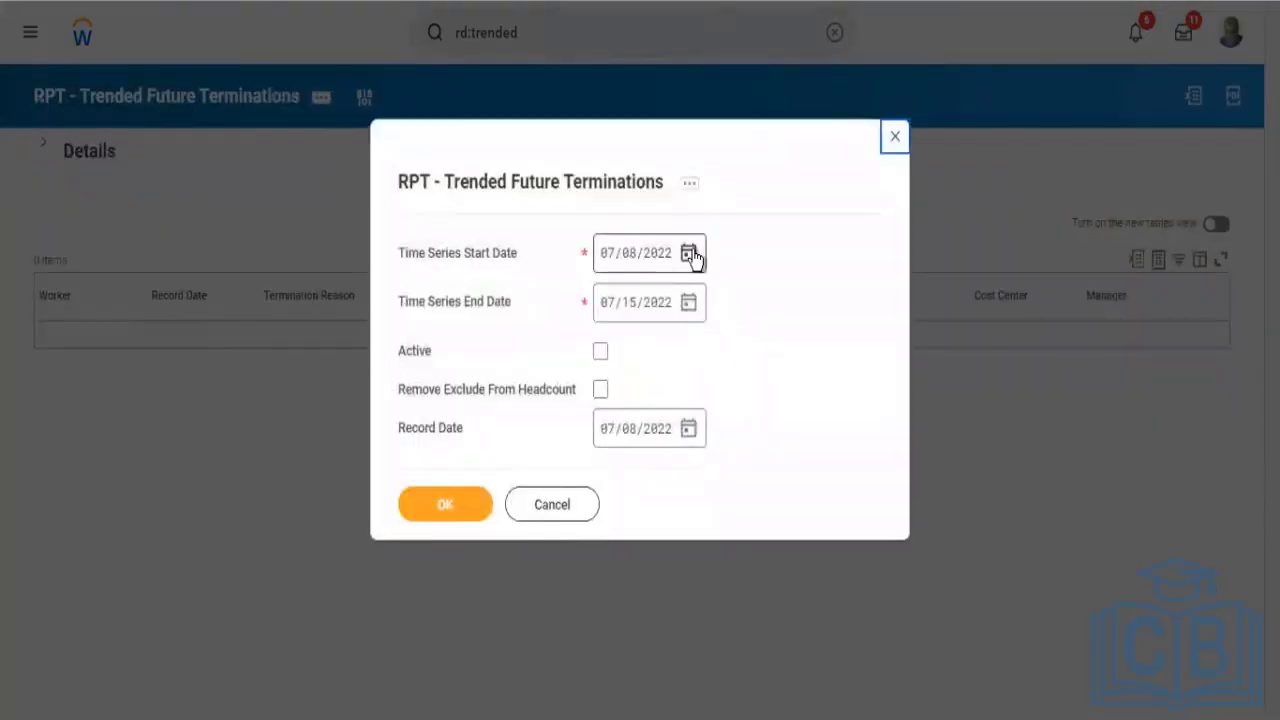
{"action": "left_click", "coordinate": [690, 255]}
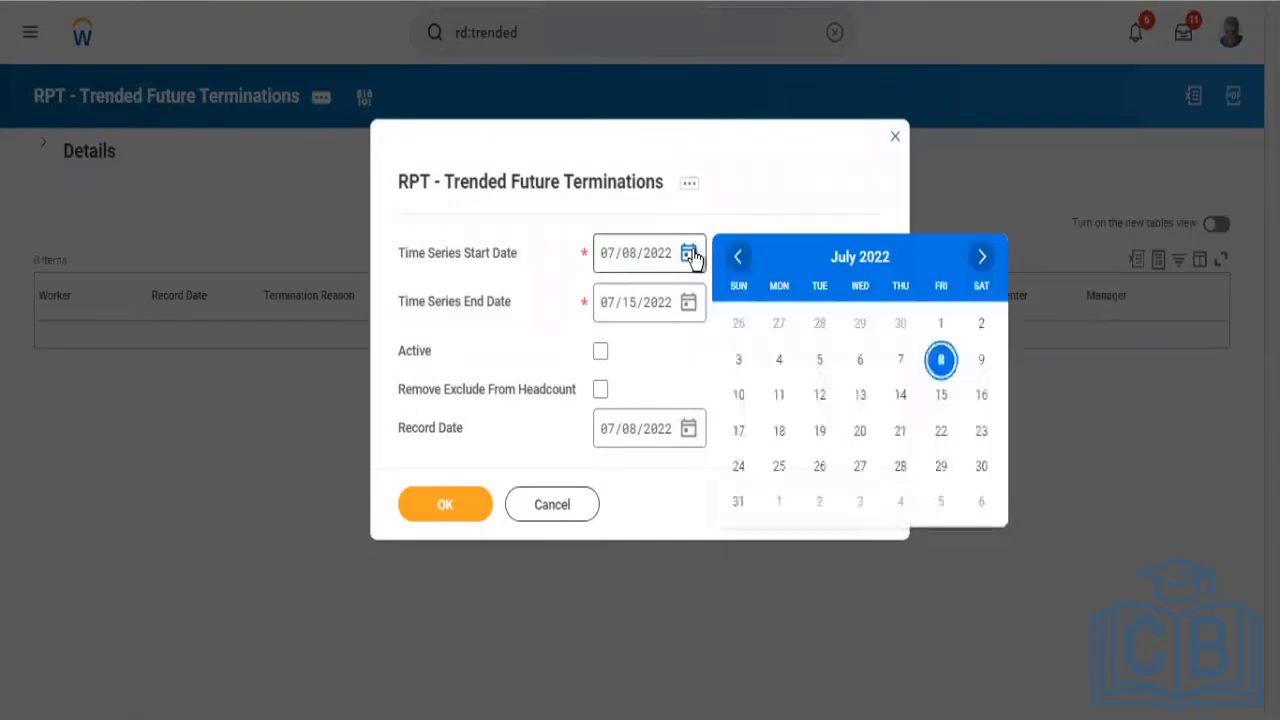
{"action": "left_click", "coordinate": [739, 260]}
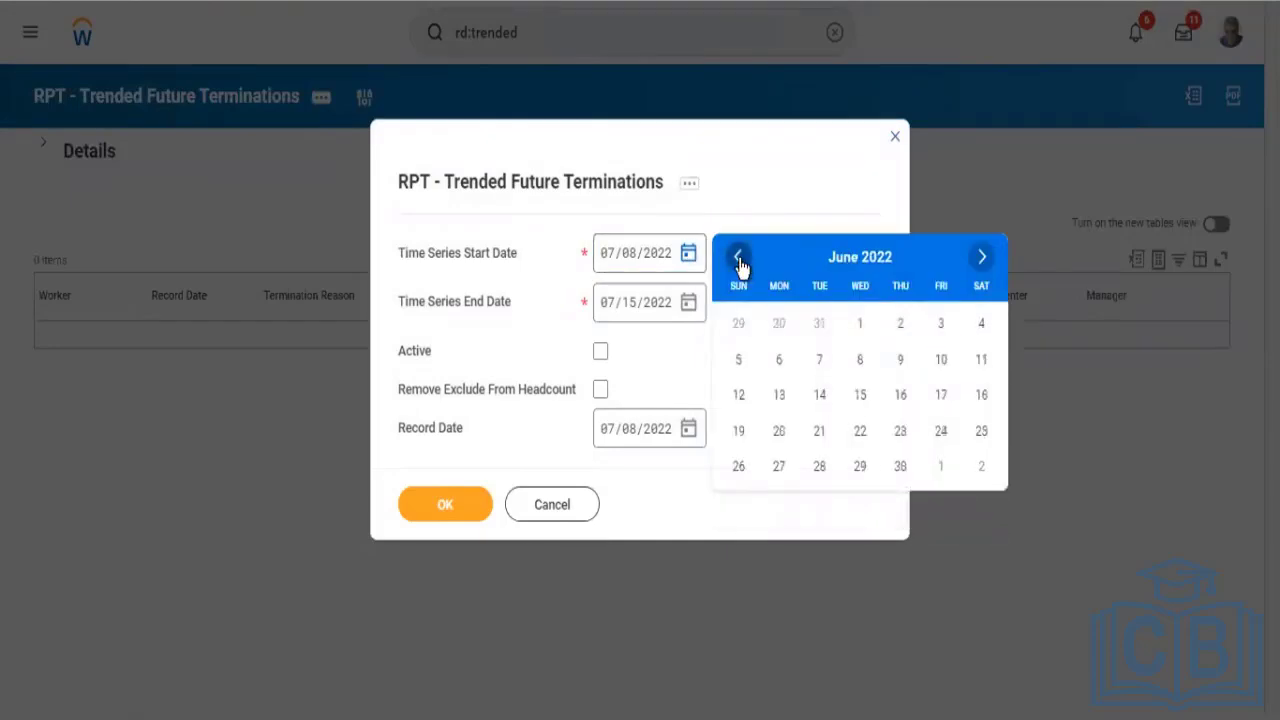
{"action": "left_click", "coordinate": [739, 260]}
{"action": "left_click", "coordinate": [739, 260]}
{"action": "left_click", "coordinate": [739, 260]}
{"action": "left_click", "coordinate": [739, 260]}
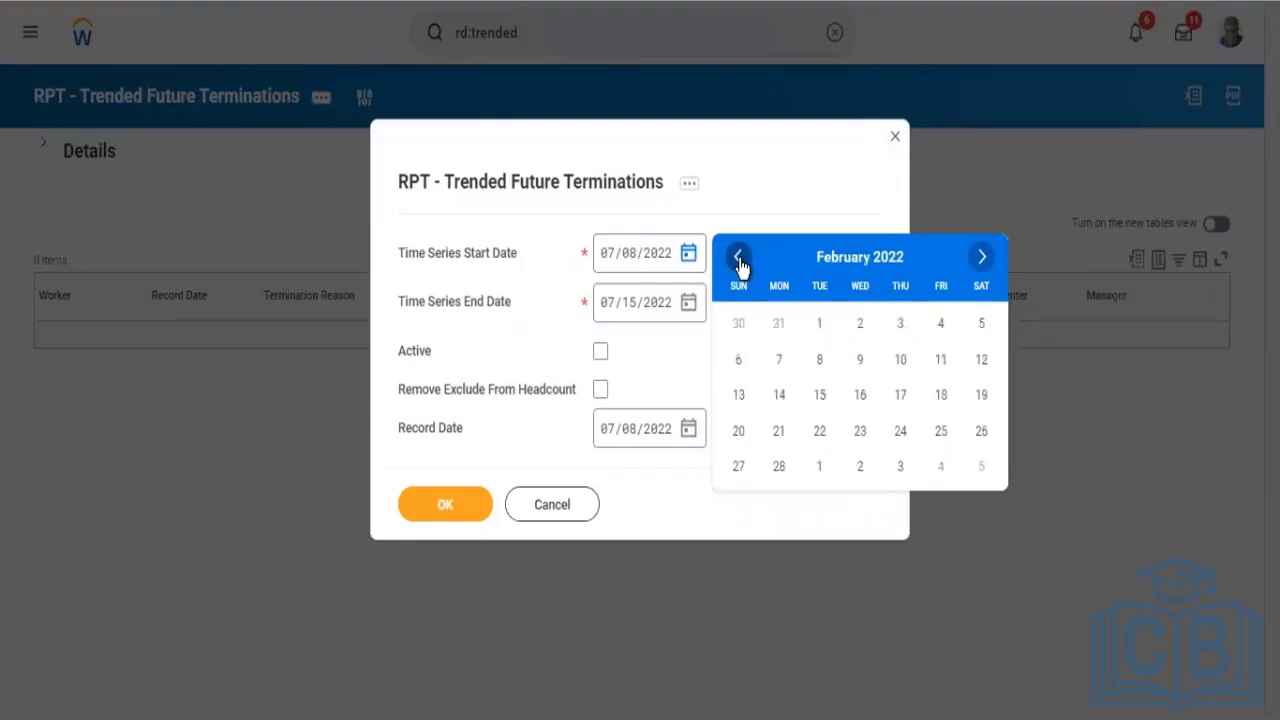
{"action": "left_click", "coordinate": [739, 260]}
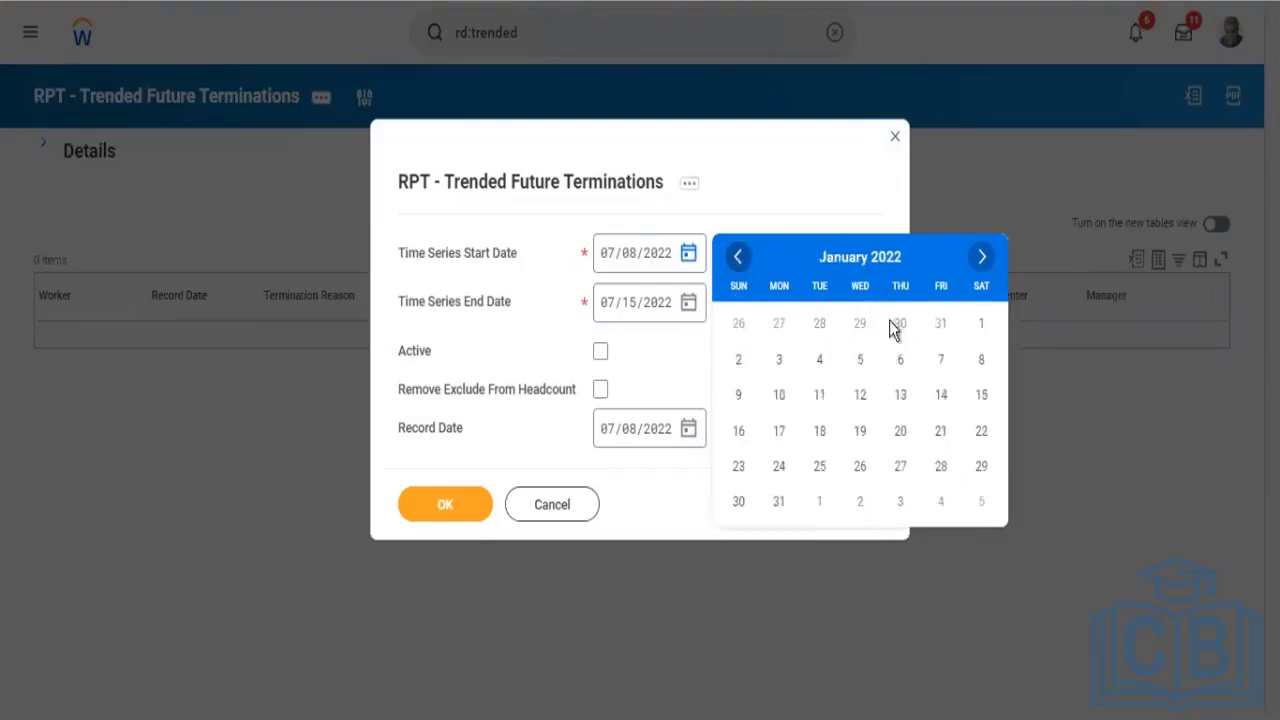
{"action": "left_click", "coordinate": [984, 334]}
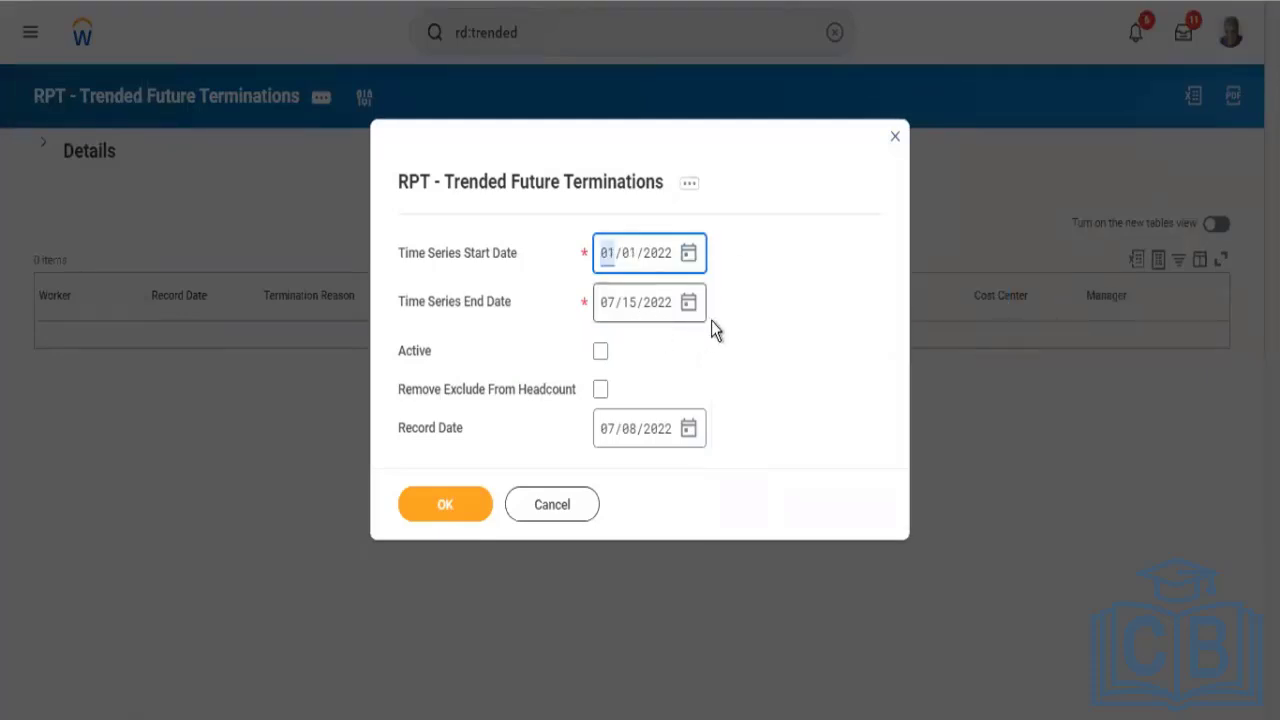
{"action": "left_click", "coordinate": [690, 304]}
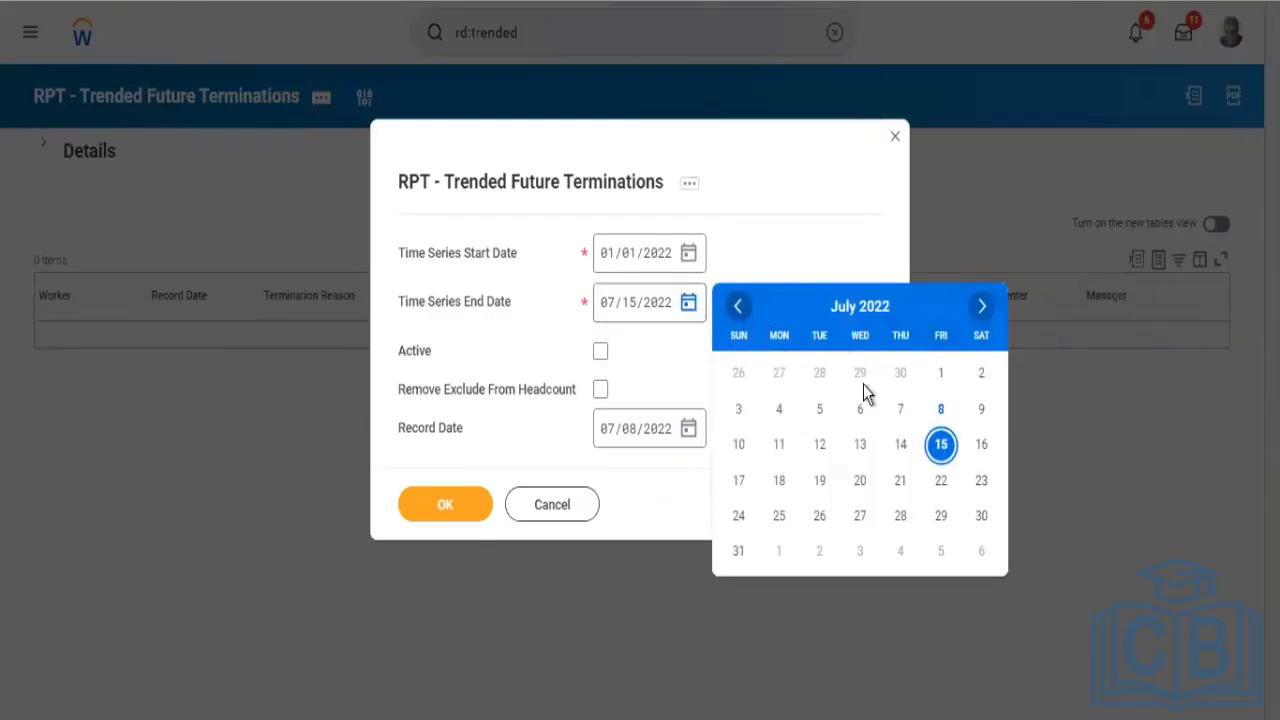
{"action": "left_click", "coordinate": [942, 447]}
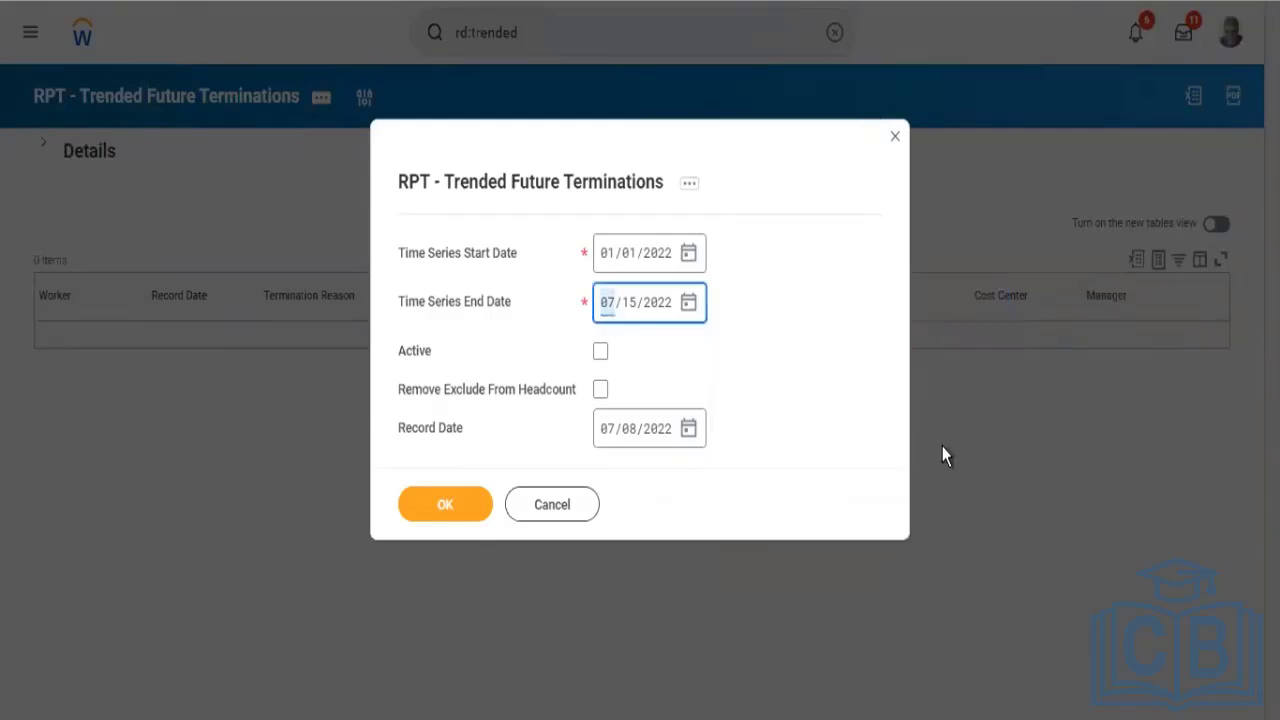
Step: Set the Record Date prompt to 01/01/2022 and rerun the report
{"action": "left_click", "coordinate": [689, 429]}
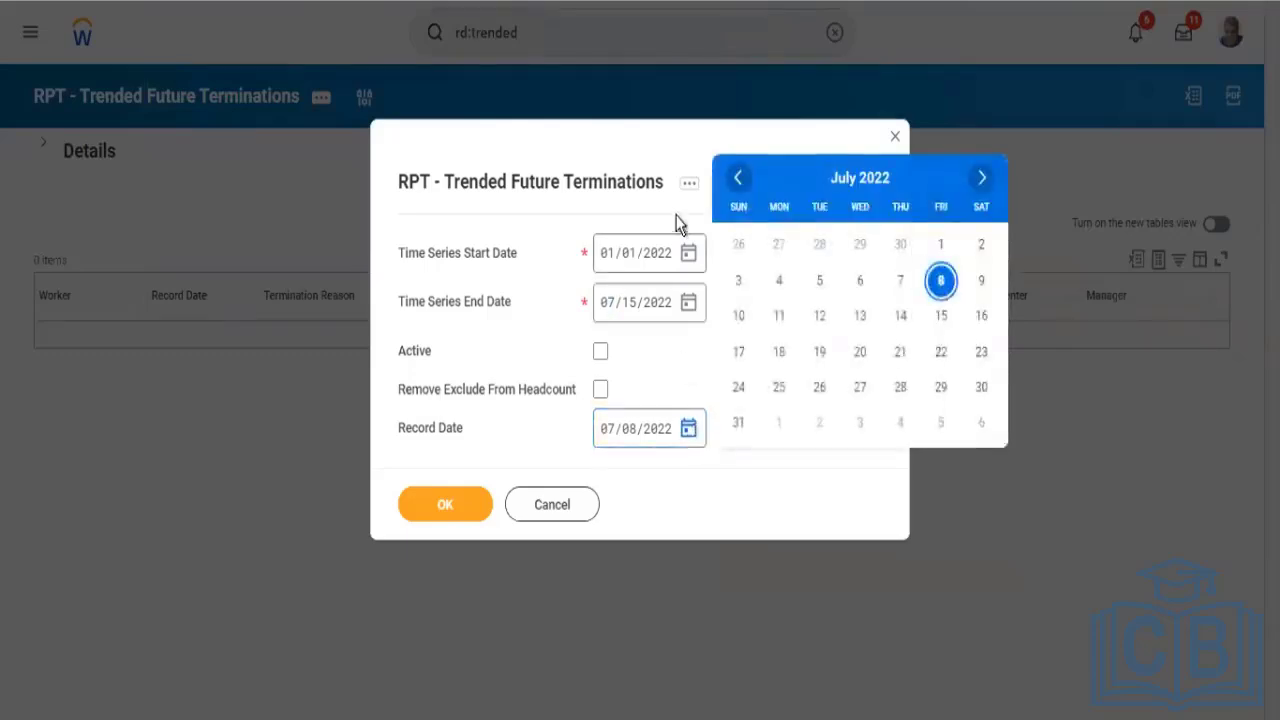
{"action": "left_click", "coordinate": [738, 179]}
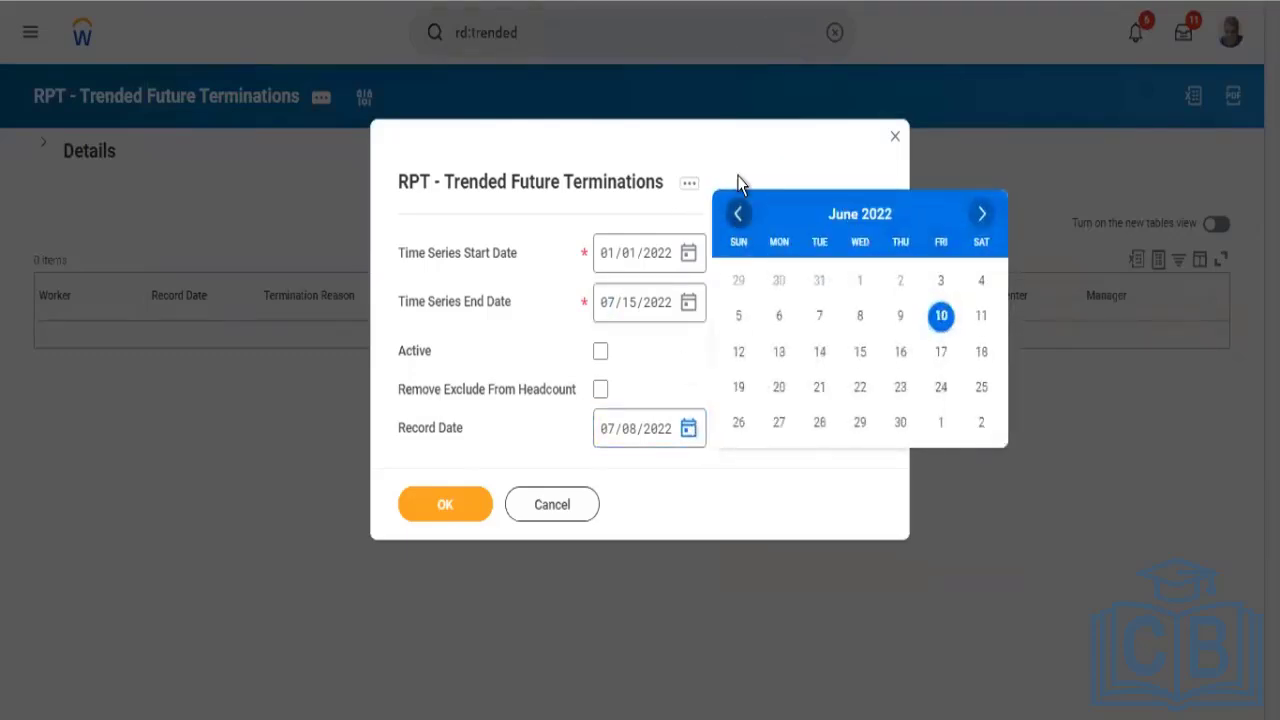
{"action": "left_click", "coordinate": [738, 214]}
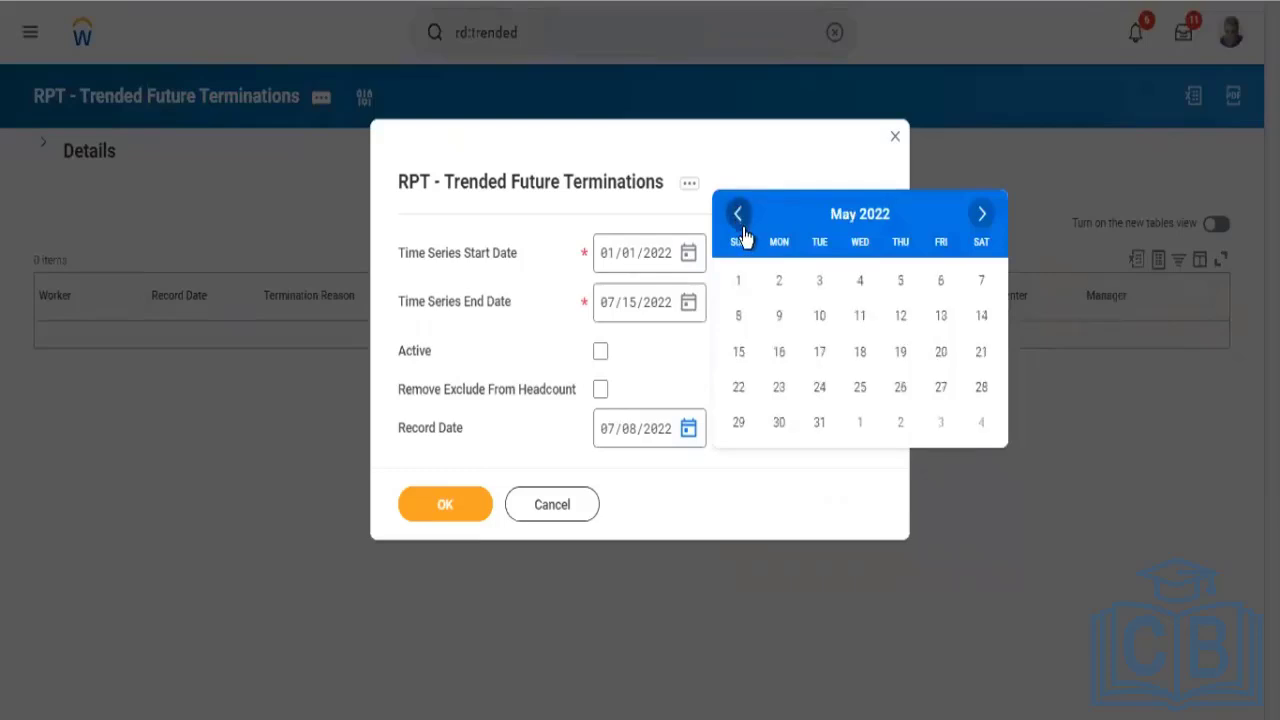
{"action": "left_click", "coordinate": [739, 215]}
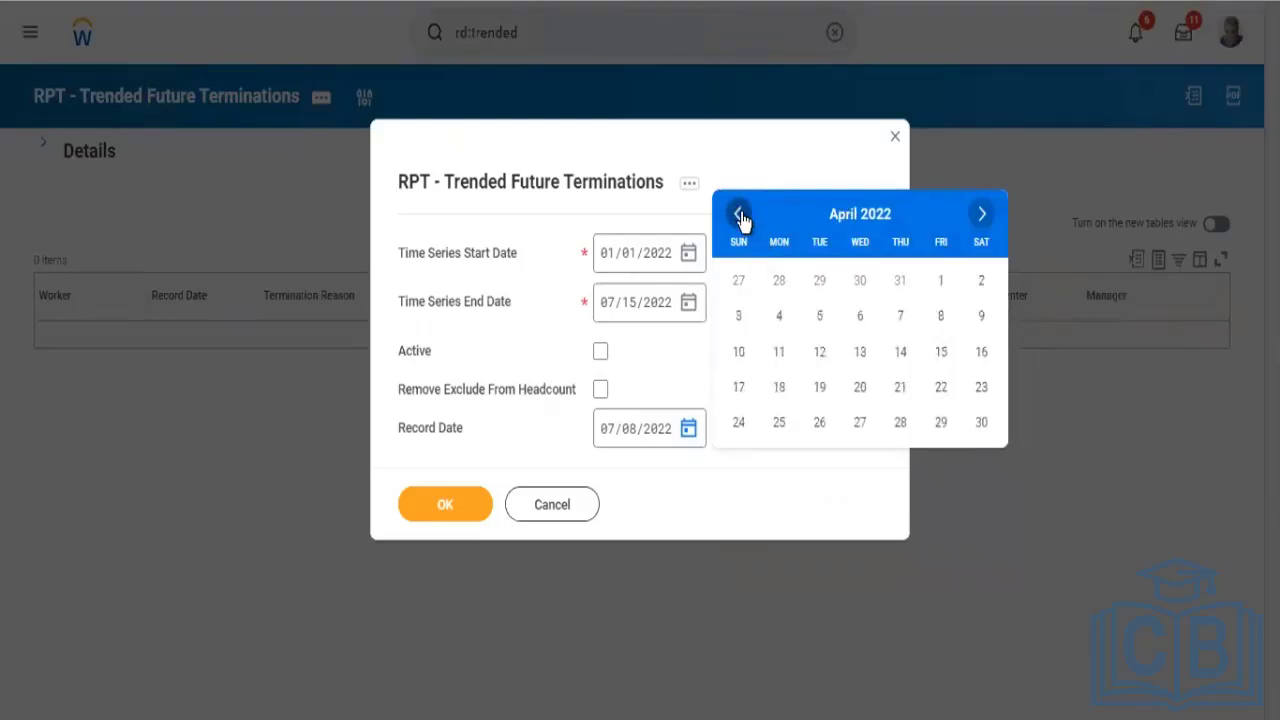
{"action": "left_click", "coordinate": [739, 215]}
{"action": "left_click", "coordinate": [739, 215]}
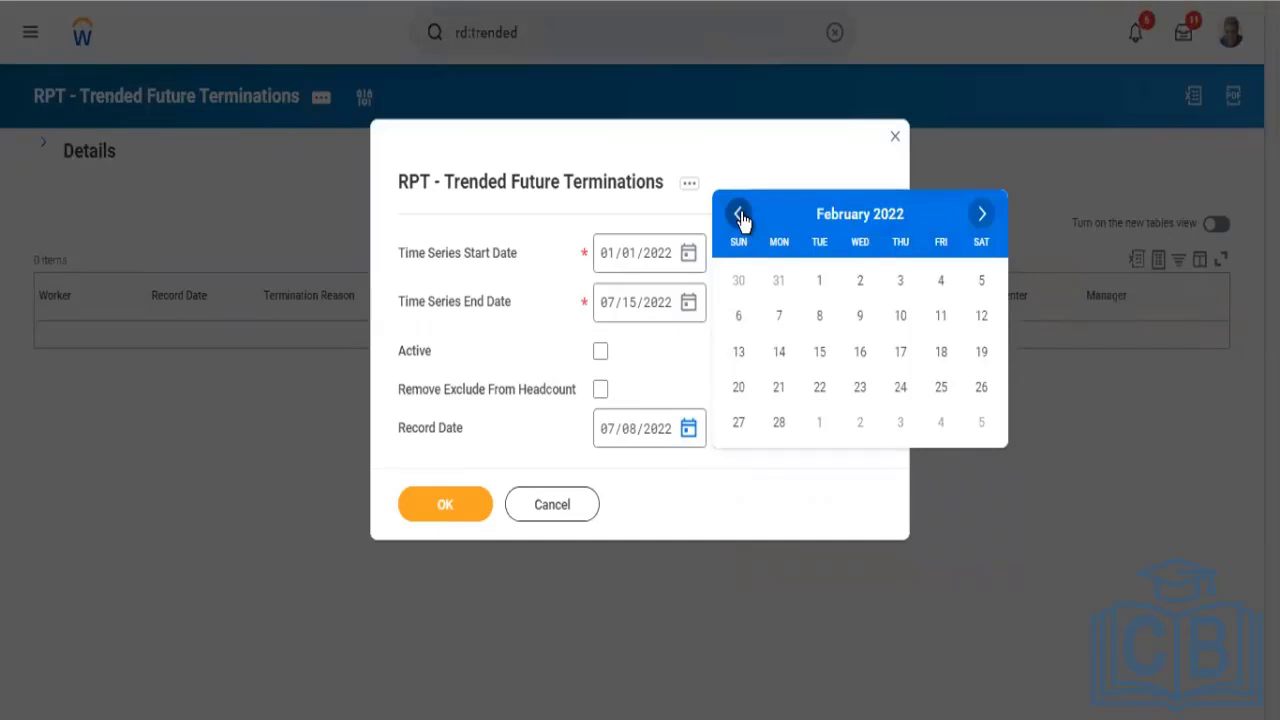
{"action": "left_click", "coordinate": [739, 215]}
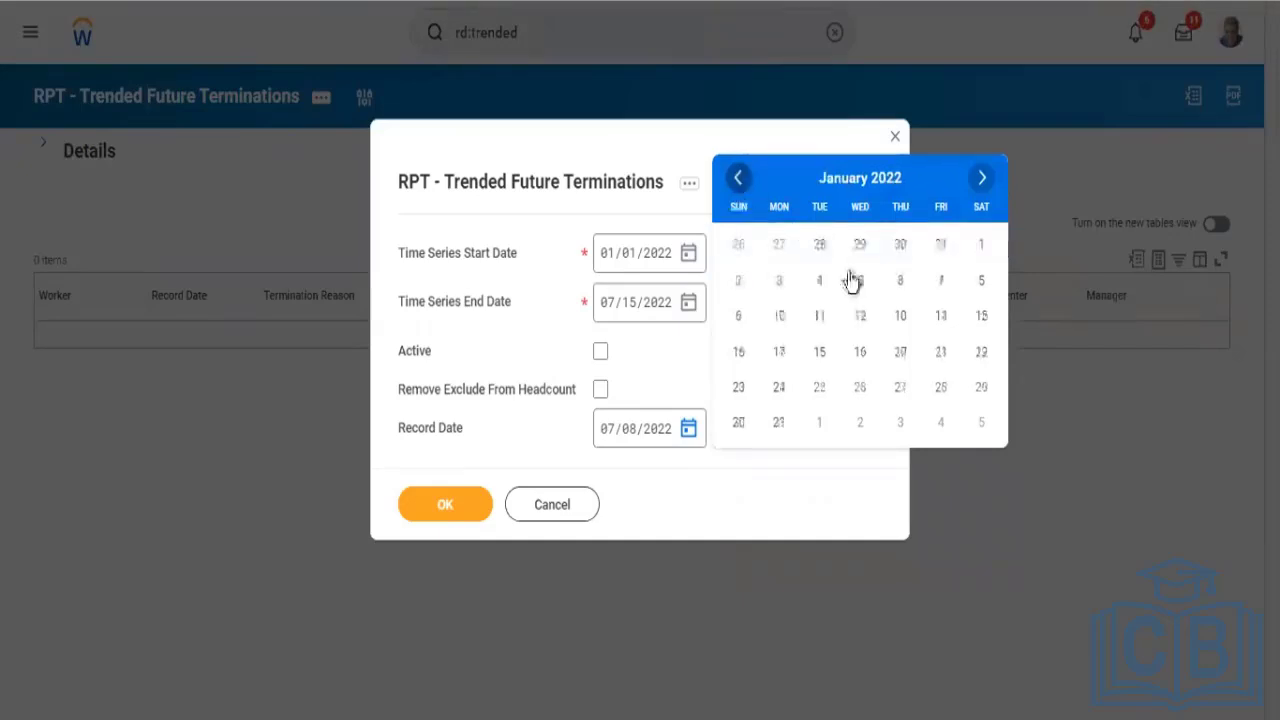
{"action": "left_click", "coordinate": [980, 246]}
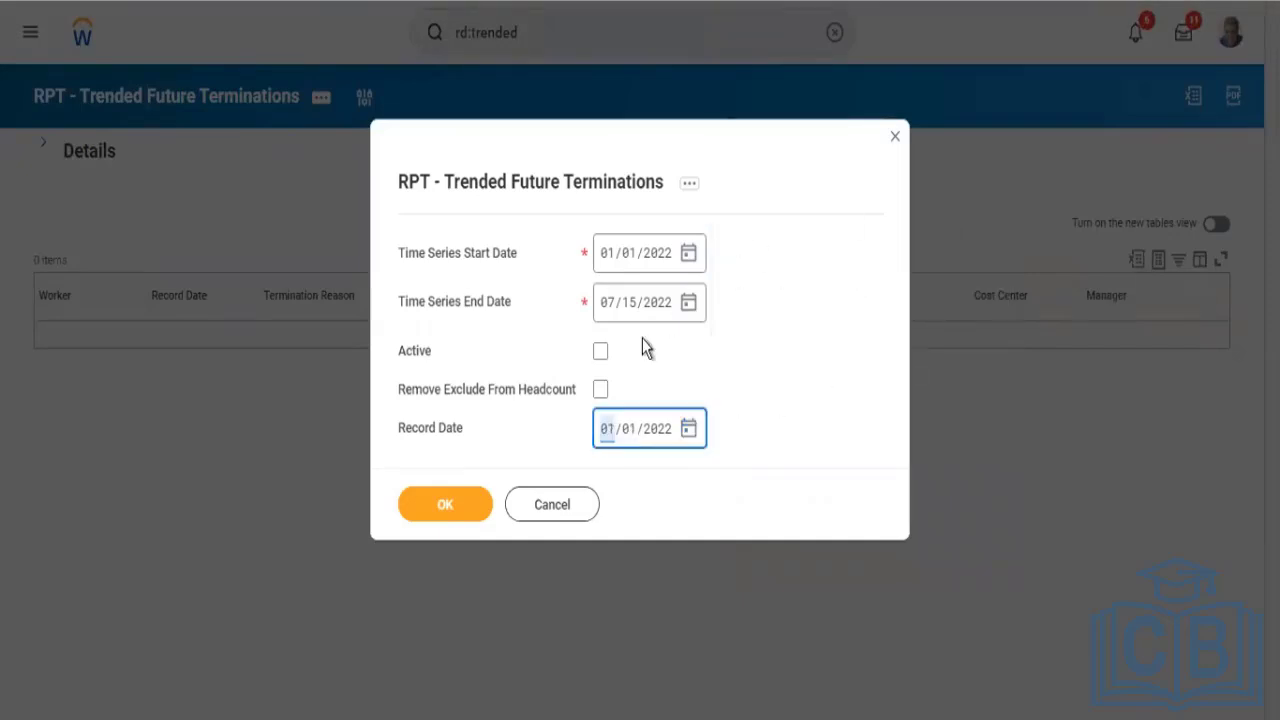
{"action": "left_click", "coordinate": [447, 506]}
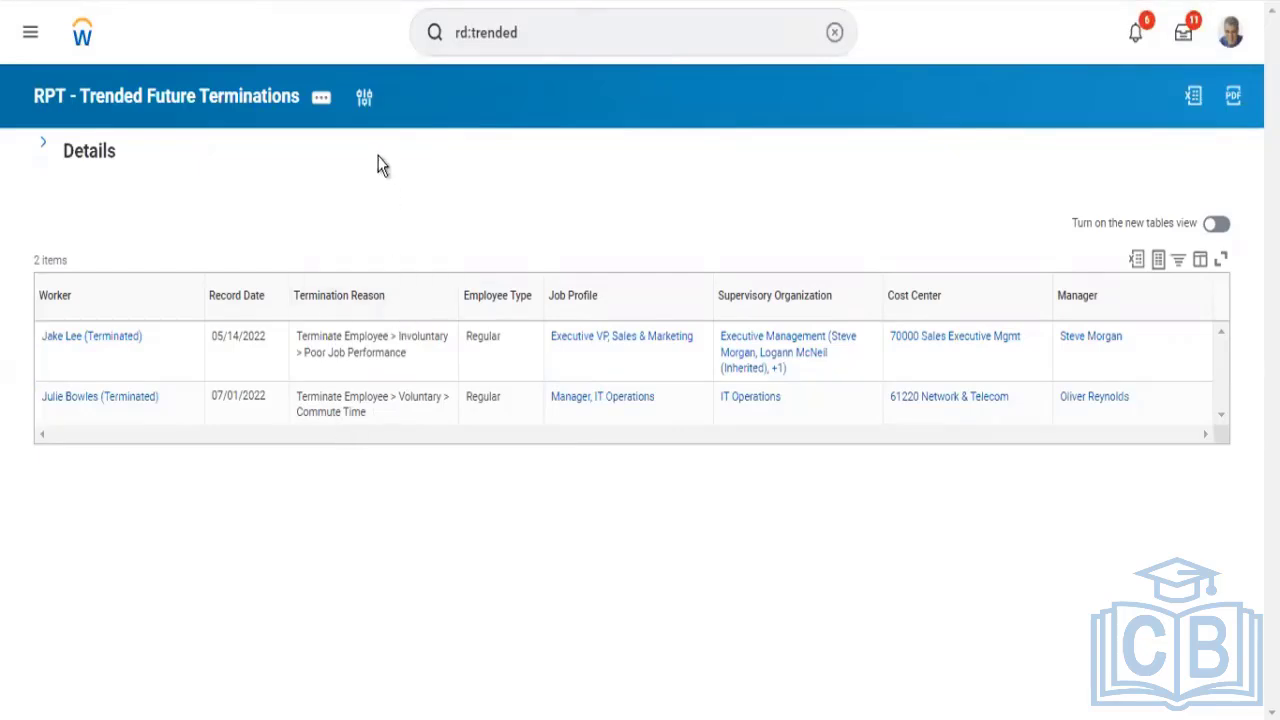
Step: Review the prompt values used for the report run and duplicate the browser tab that holds the report
{"action": "left_click", "coordinate": [364, 100]}
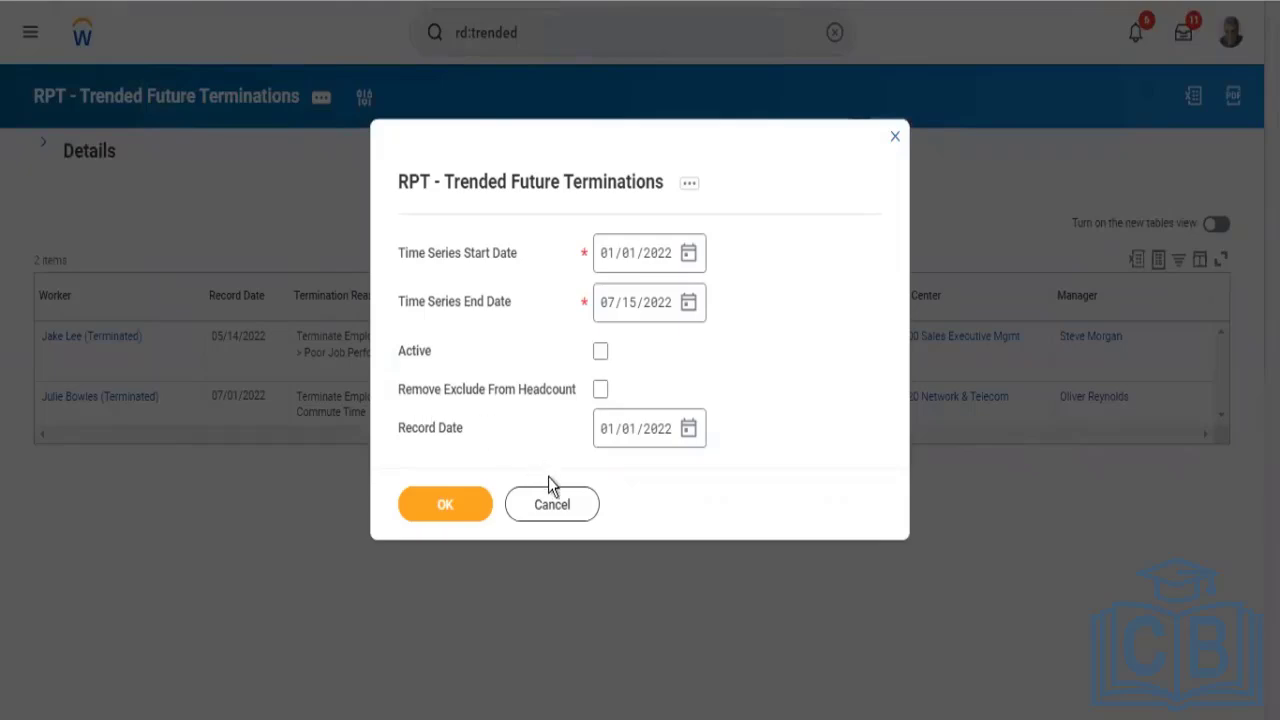
{"action": "left_click", "coordinate": [551, 505]}
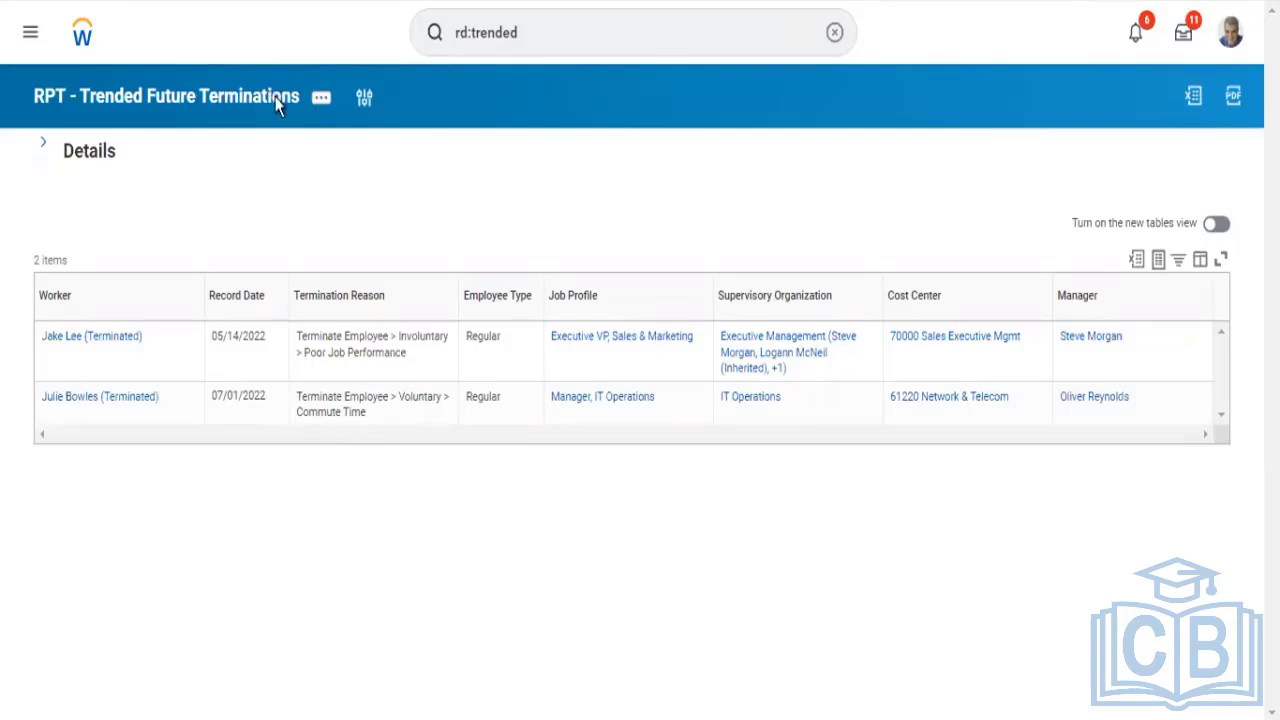
{"action": "left_click", "coordinate": [364, 99]}
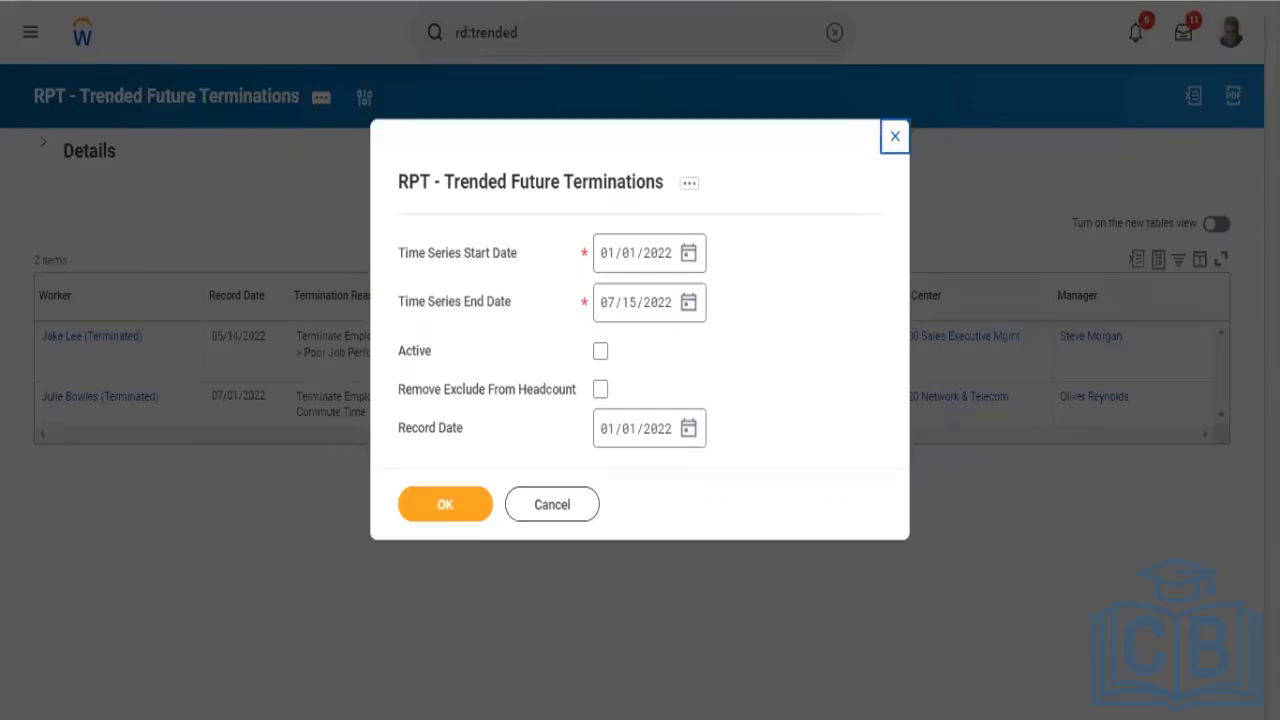
{"action": "right_click", "coordinate": [272, 1]}
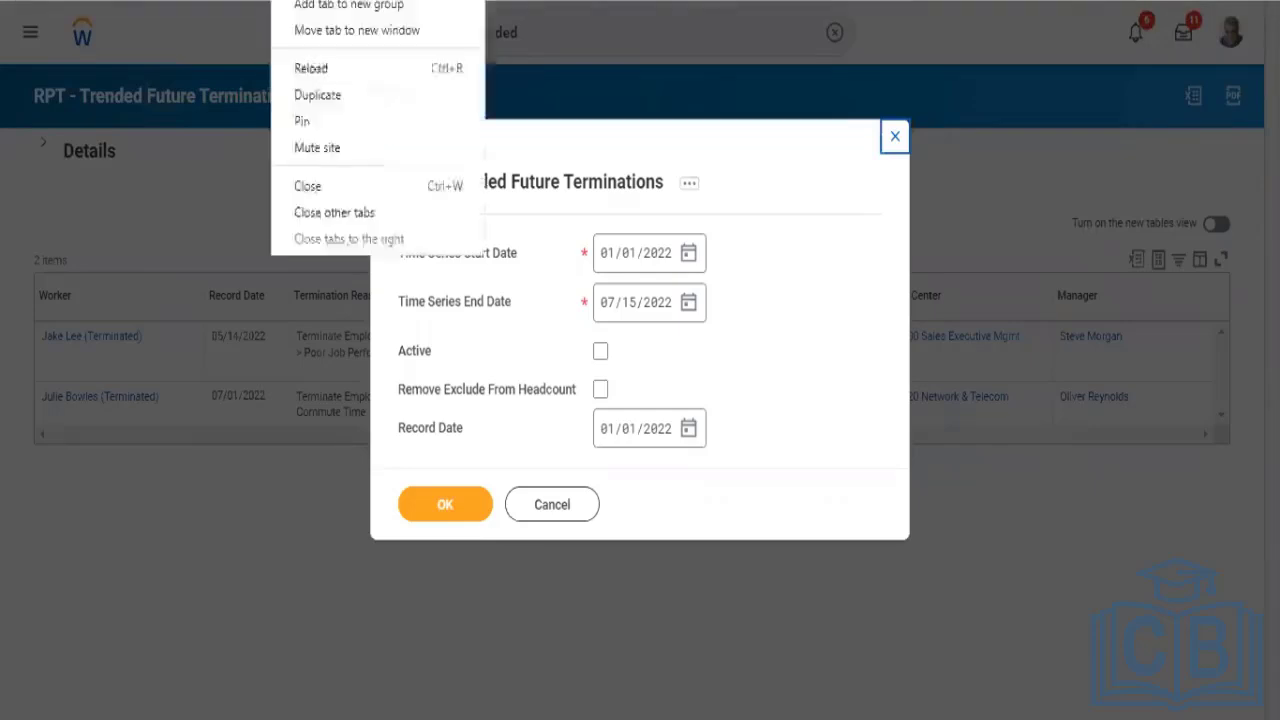
{"action": "left_click", "coordinate": [321, 96]}
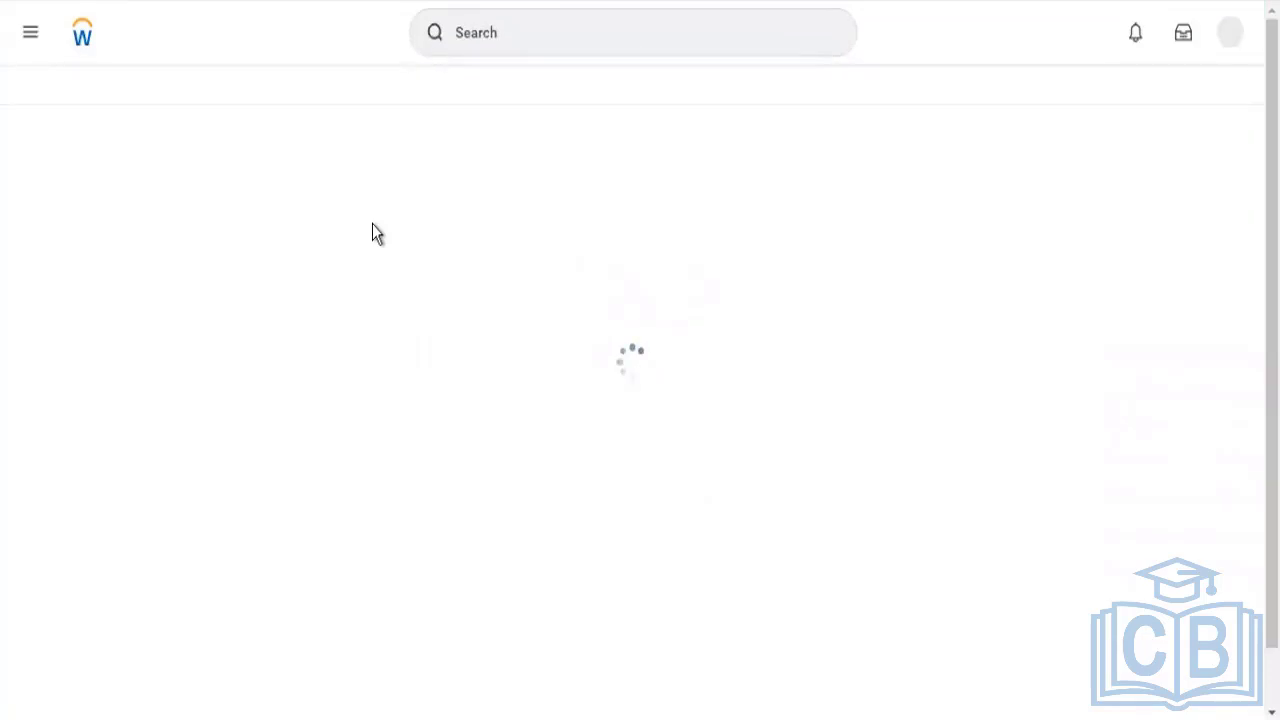
{"action": "left_click", "coordinate": [504, 38]}
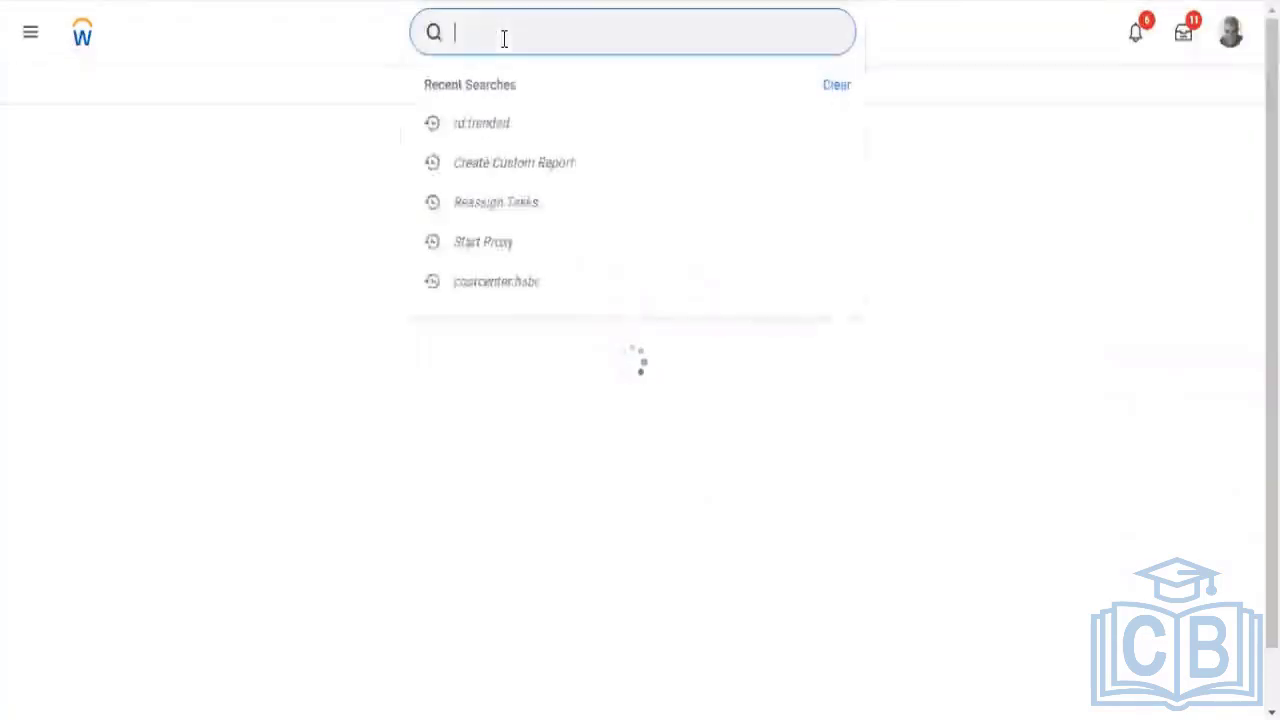
{"action": "type", "text": "tr"}
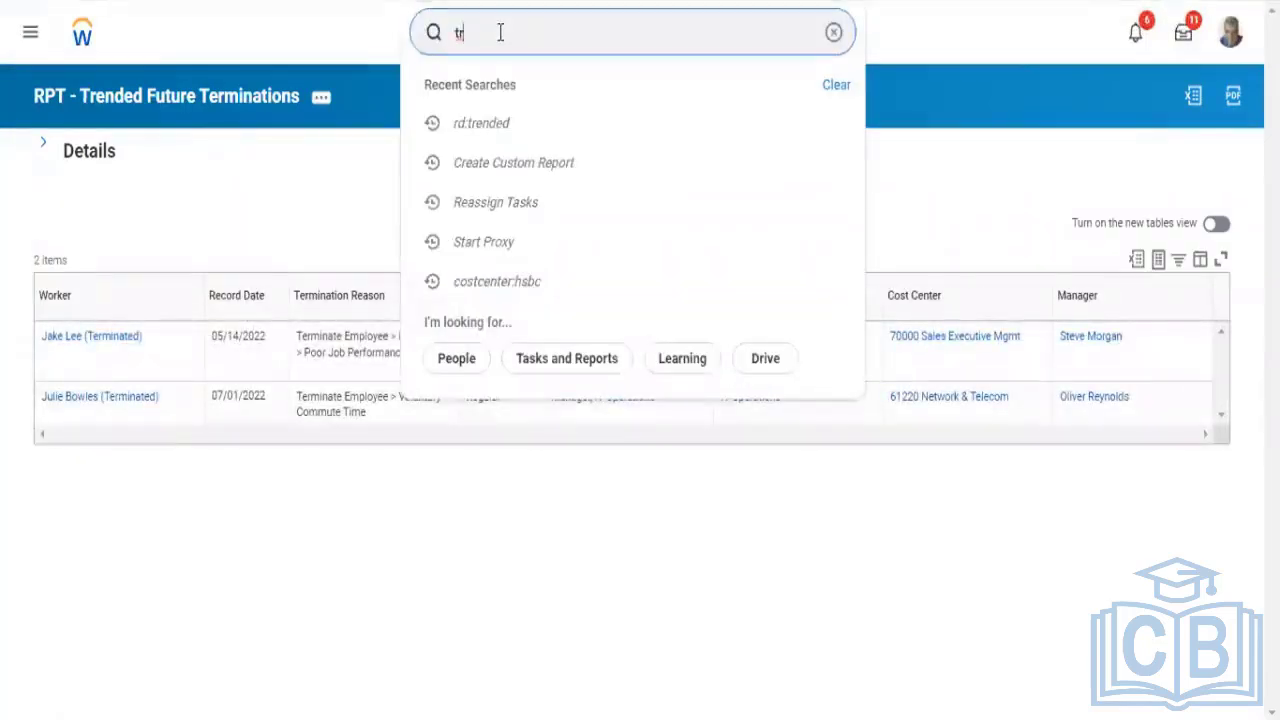
{"action": "type", "text": "ended"}
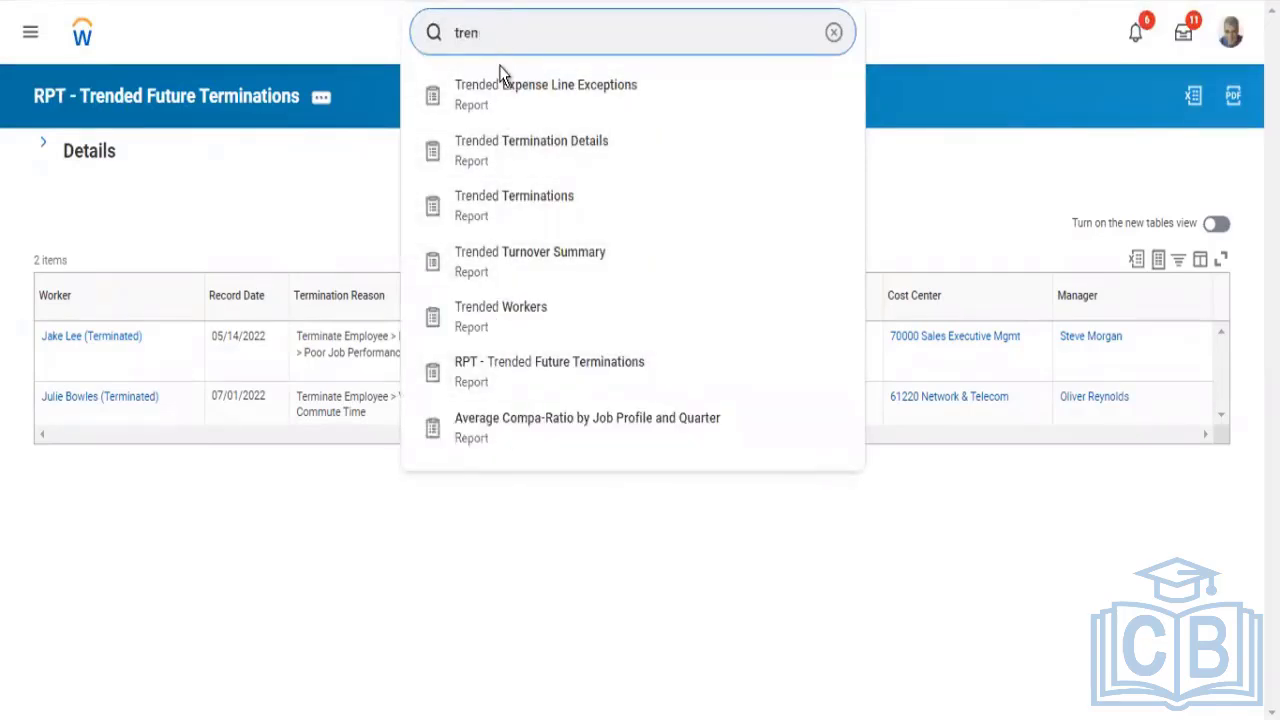
{"action": "key", "text": "BackSpace"}
{"action": "key", "text": "BackSpace"}
{"action": "key", "text": "BackSpace"}
{"action": "key", "text": "BackSpace"}
Step: Search for the task that maintains trended data, using the term "maintain trended"
{"action": "type", "text": "ma"}
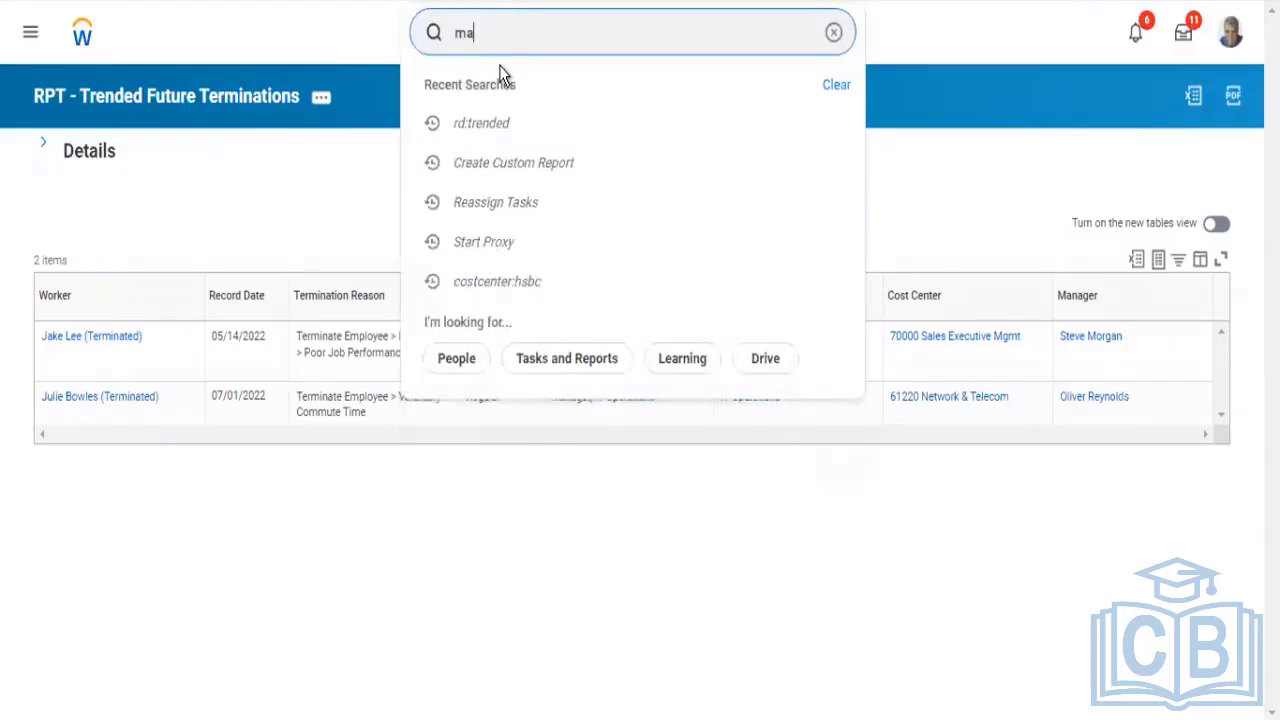
{"action": "type", "text": "inta"}
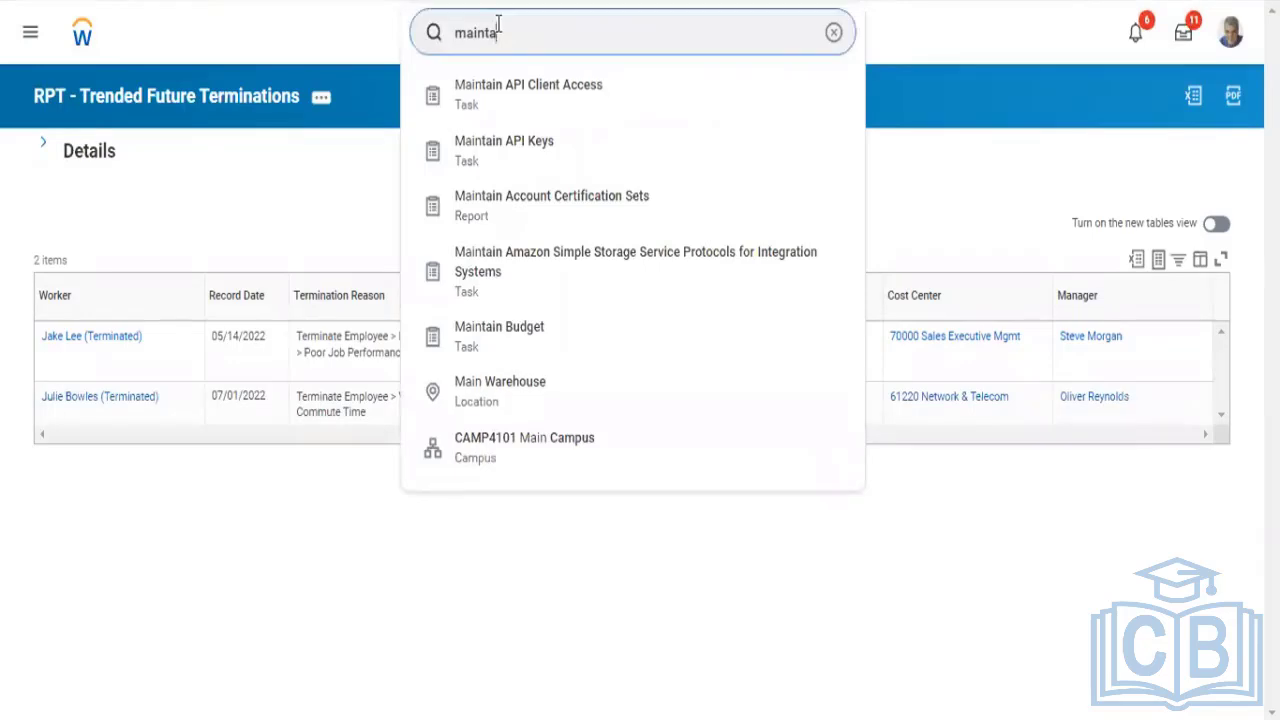
{"action": "type", "text": "in"}
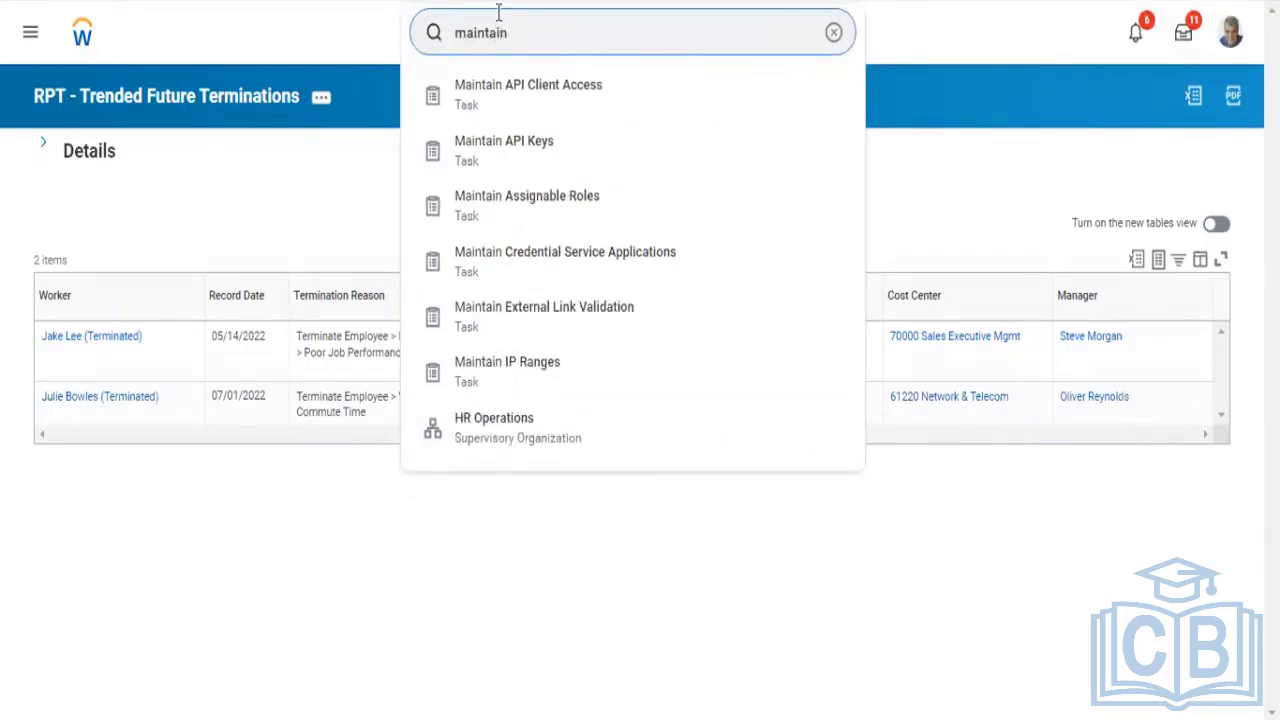
{"action": "type", "text": " trended"}
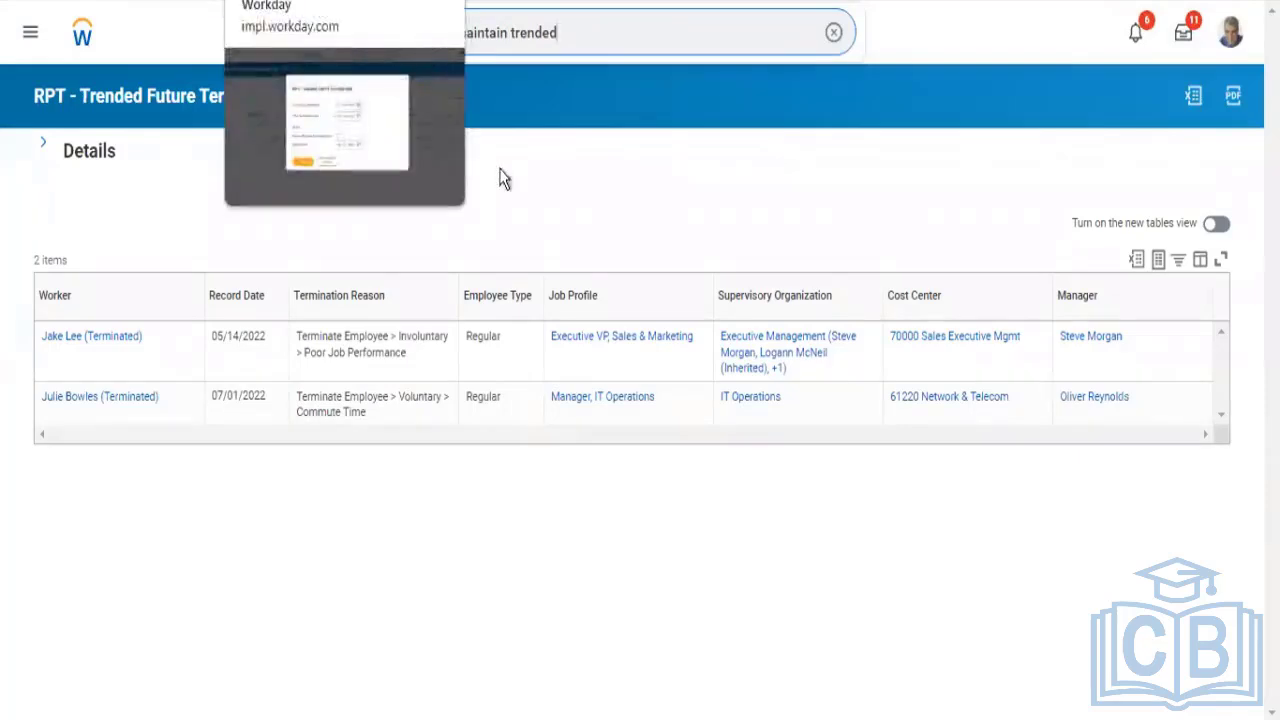
{"action": "left_click", "coordinate": [344, 38]}
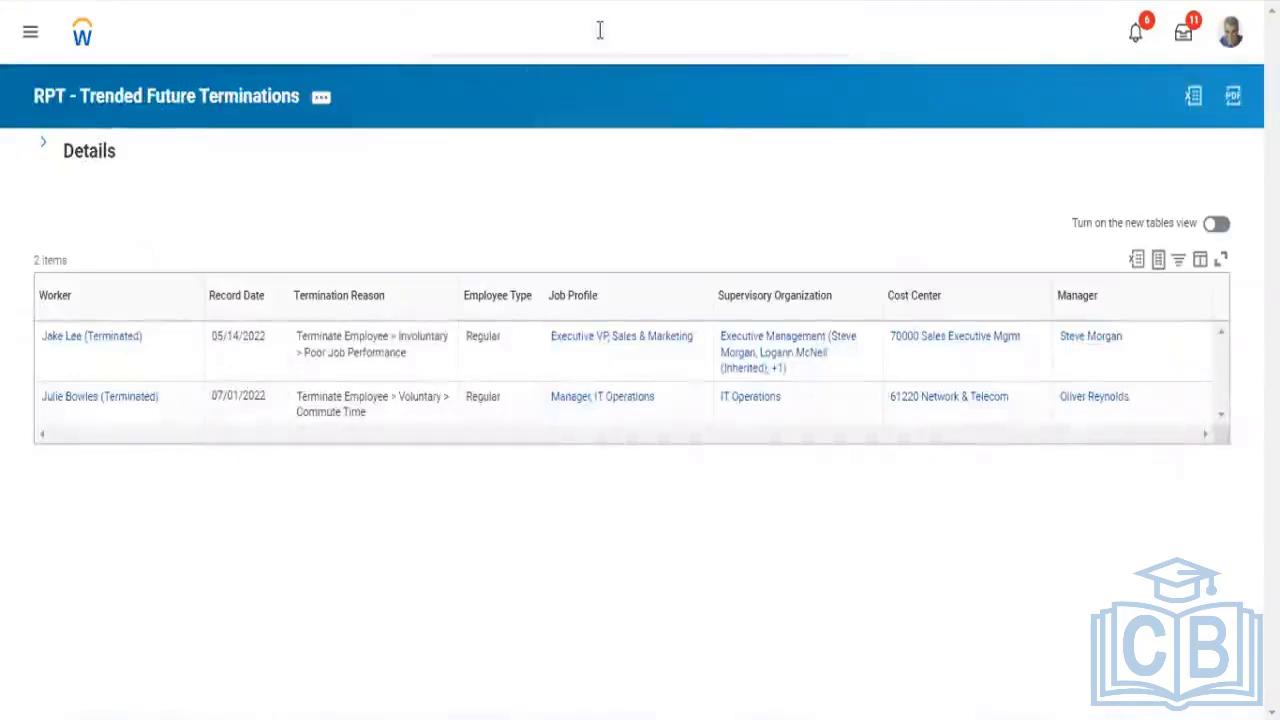
Step: Search for the Senior Director - HR by name and open that worker's record from the suggestions
{"action": "left_click", "coordinate": [600, 30]}
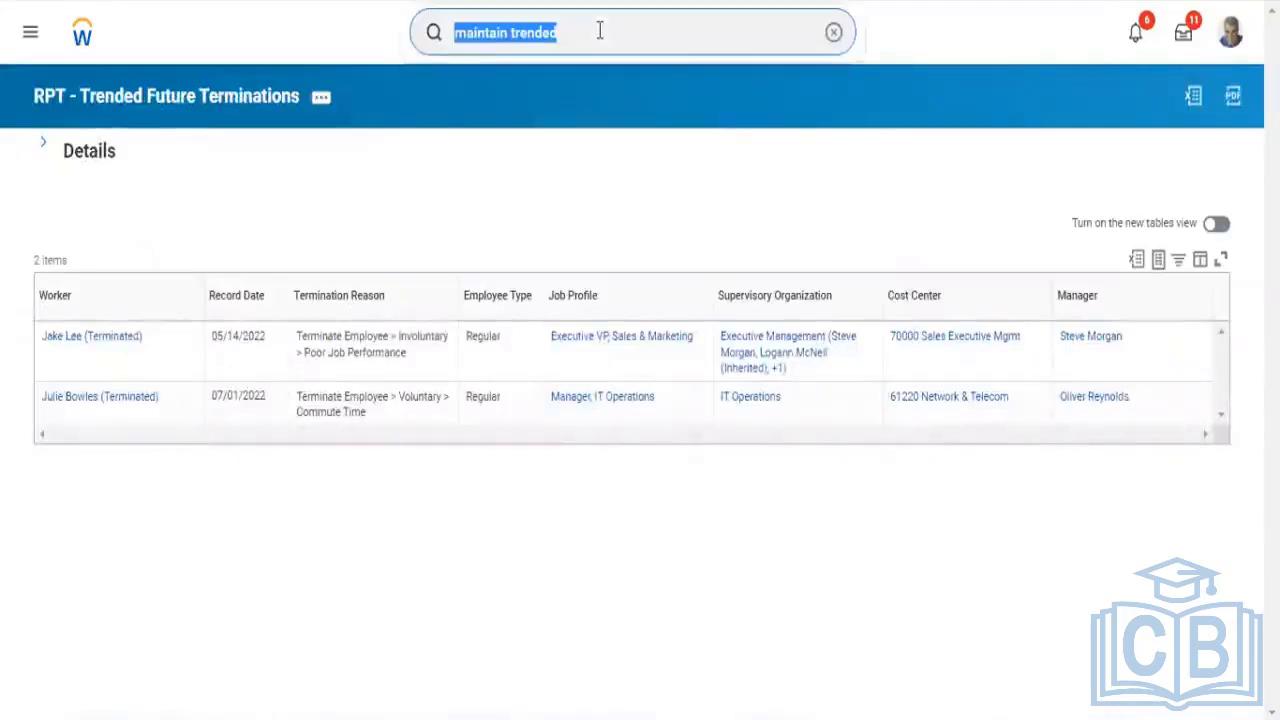
{"action": "key", "text": "BackSpace"}
{"action": "type", "text": "log"}
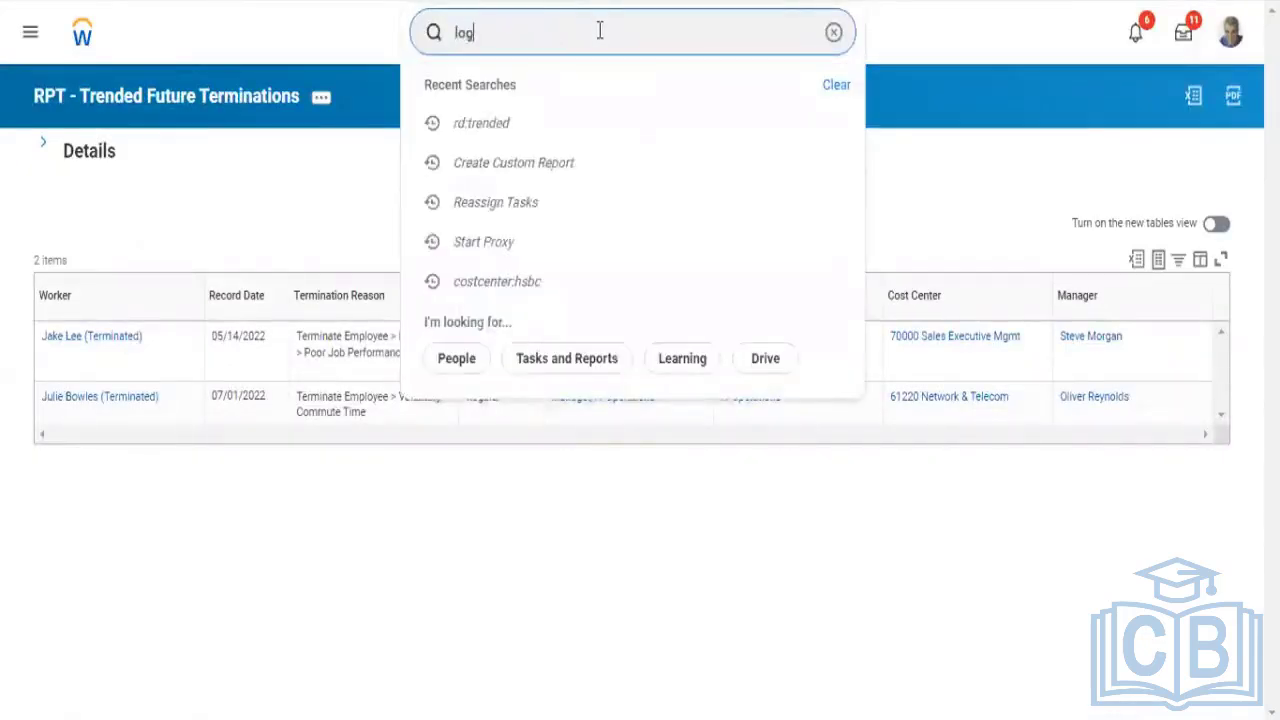
{"action": "type", "text": "an m"}
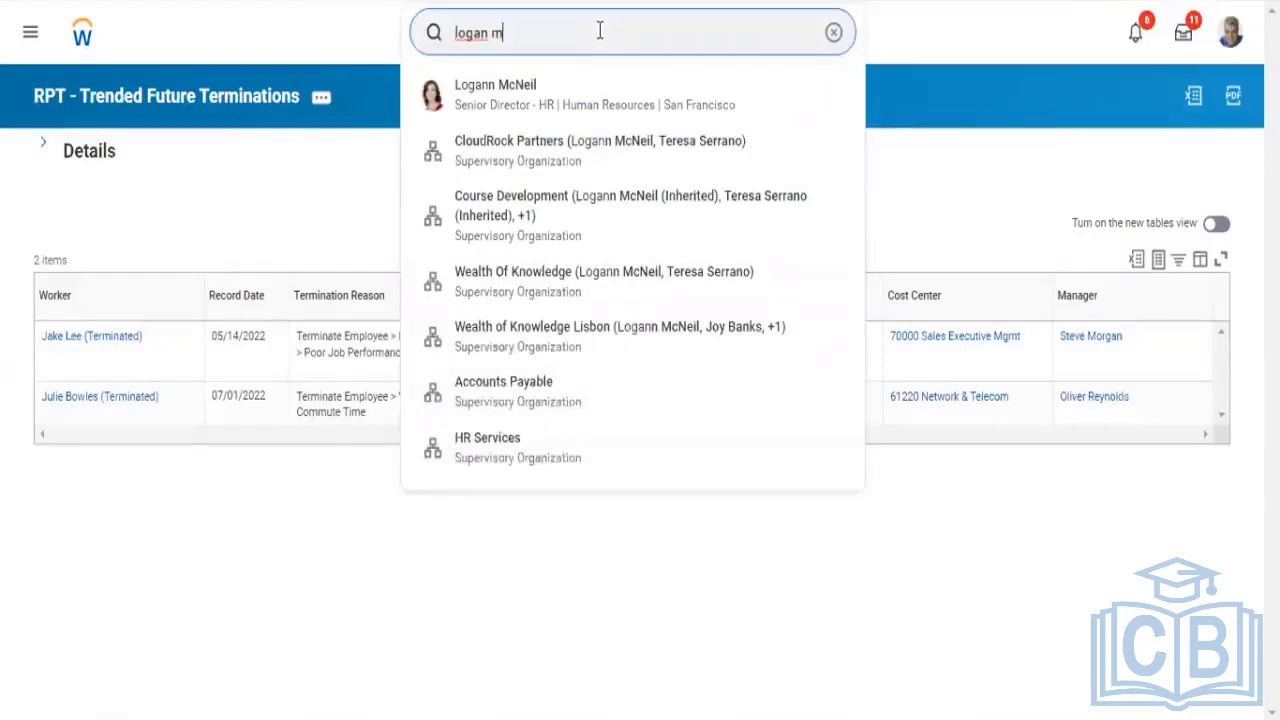
{"action": "type", "text": "c ner"}
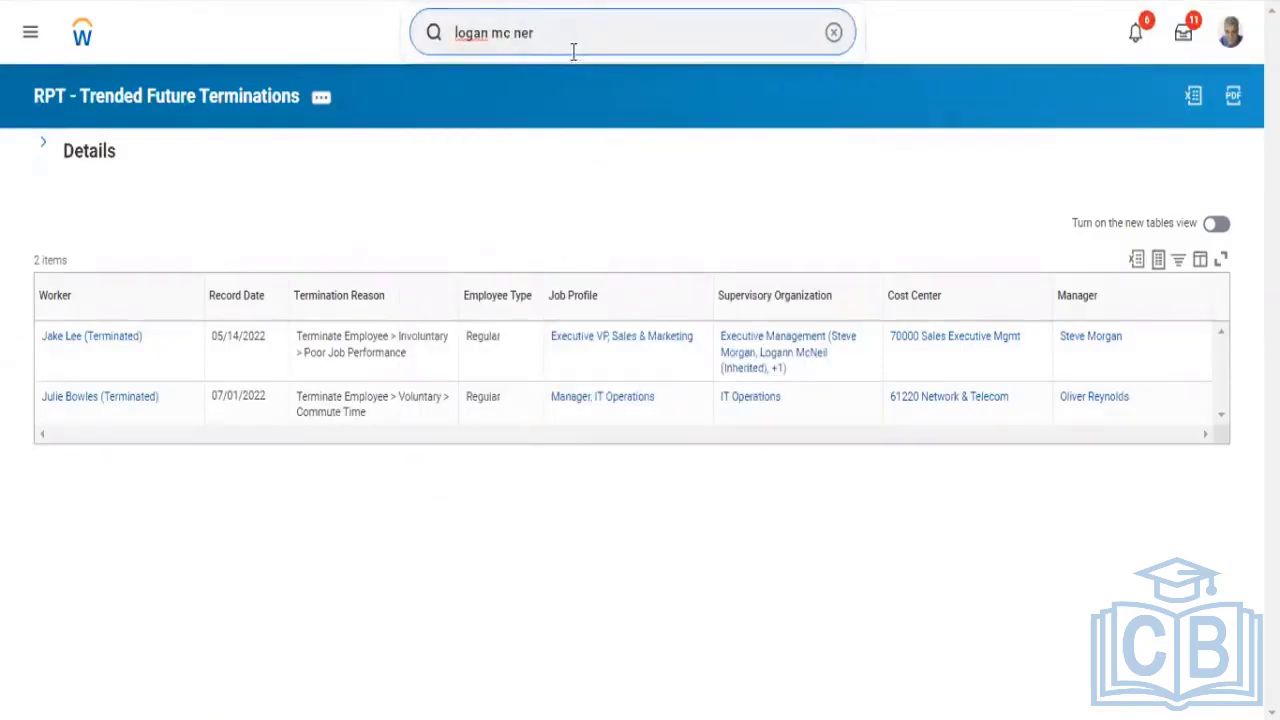
{"action": "key", "text": "BackSpace"}
{"action": "key", "text": "BackSpace"}
{"action": "key", "text": "BackSpace"}
{"action": "key", "text": "BackSpace"}
{"action": "key", "text": "BackSpace"}
{"action": "key", "text": "BackSpace"}
{"action": "key", "text": "BackSpace"}
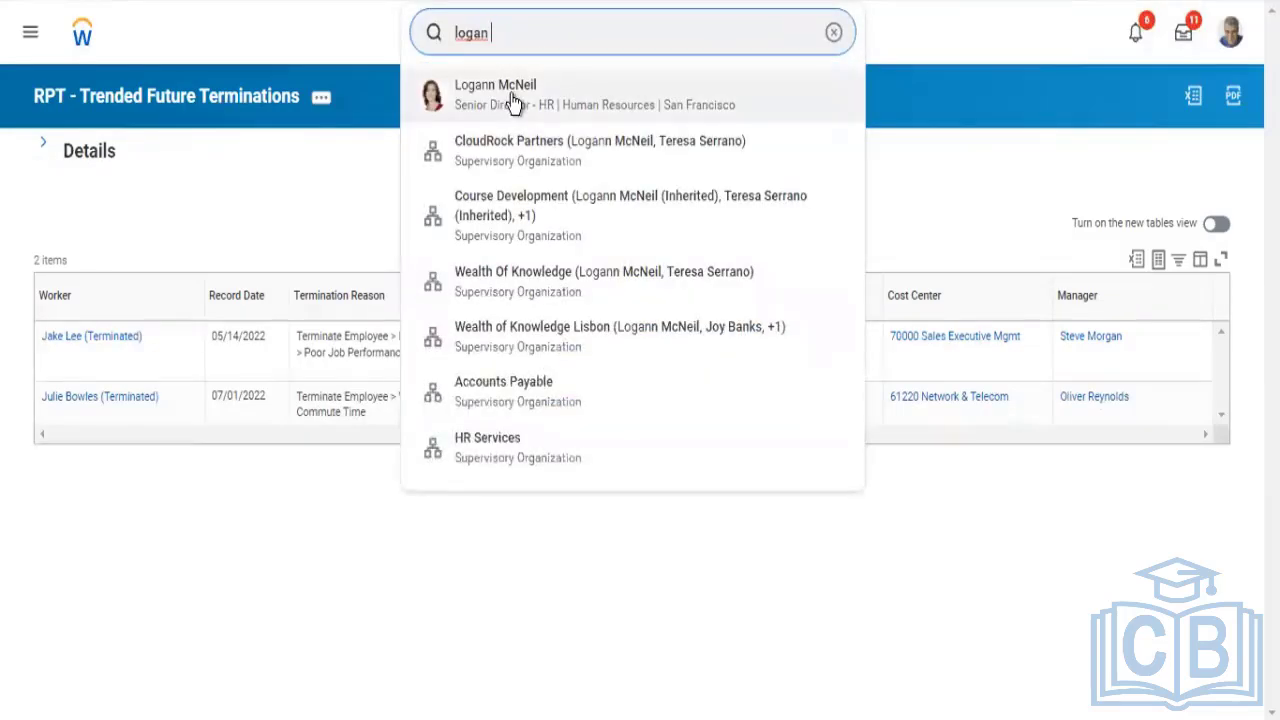
{"action": "left_click", "coordinate": [518, 103]}
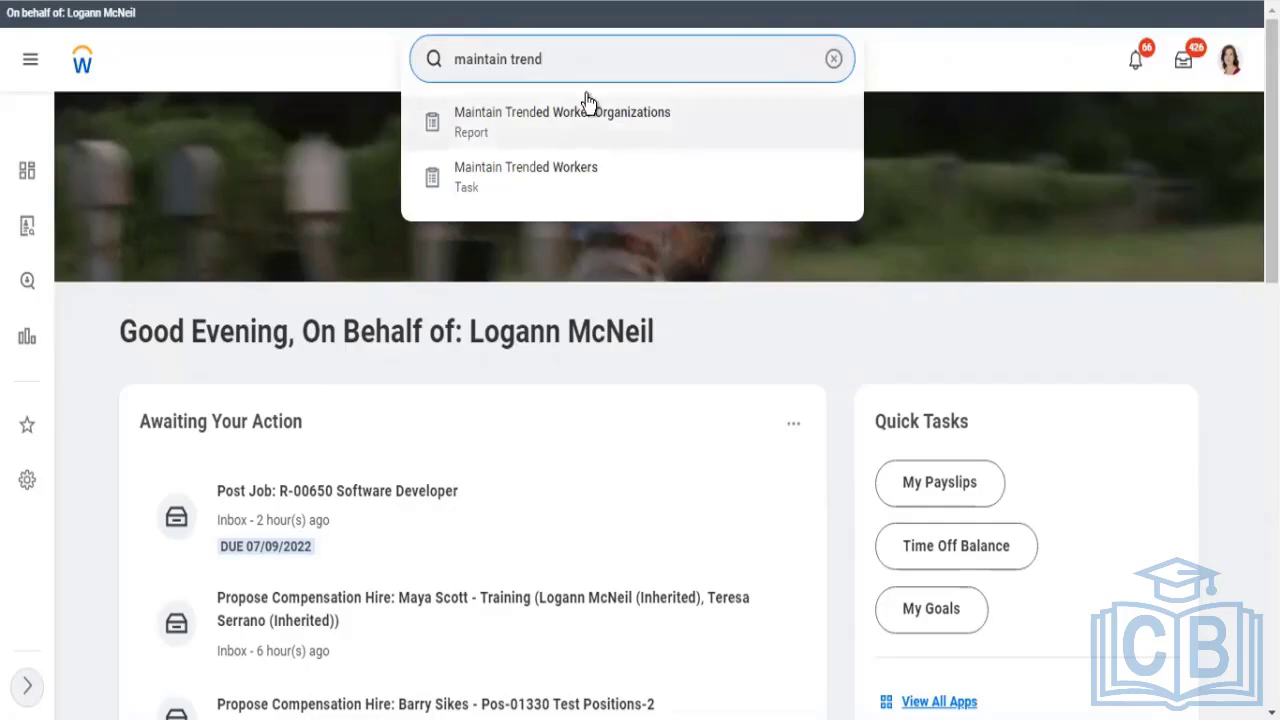
Step: Open the Maintain Trended Workers task and refresh its recent run history
{"action": "left_click", "coordinate": [590, 184]}
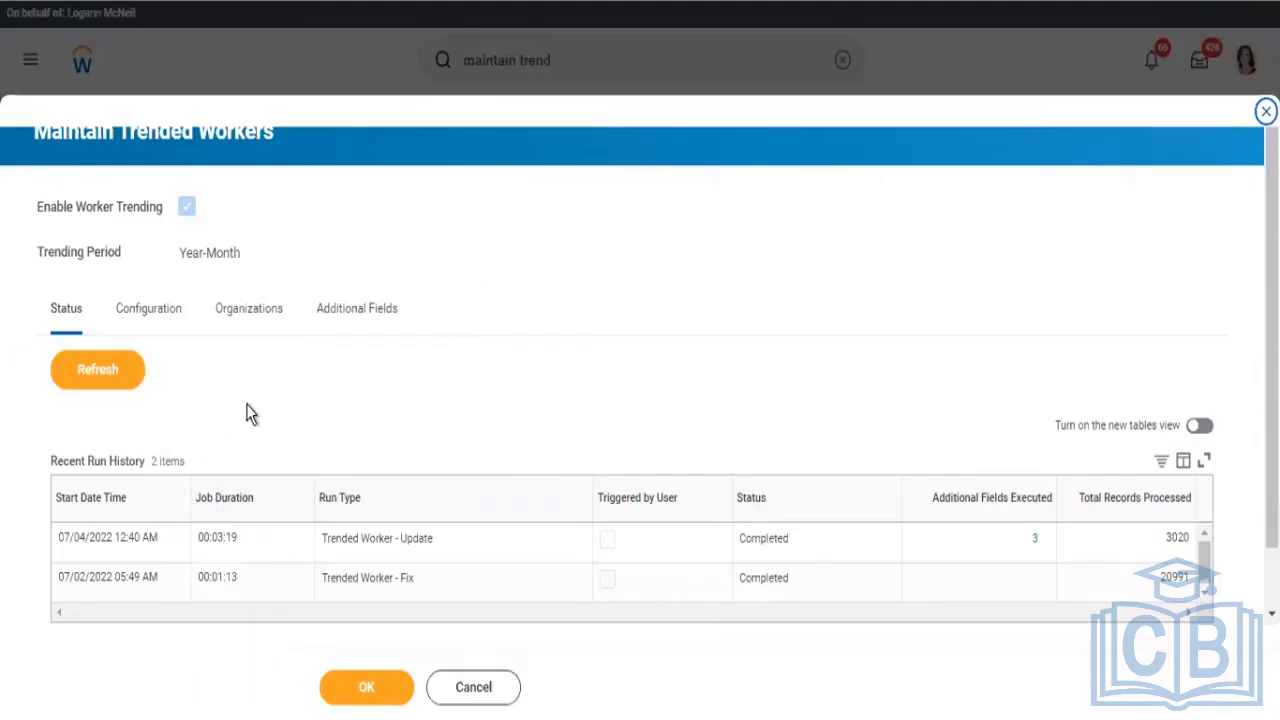
{"action": "left_click", "coordinate": [110, 376]}
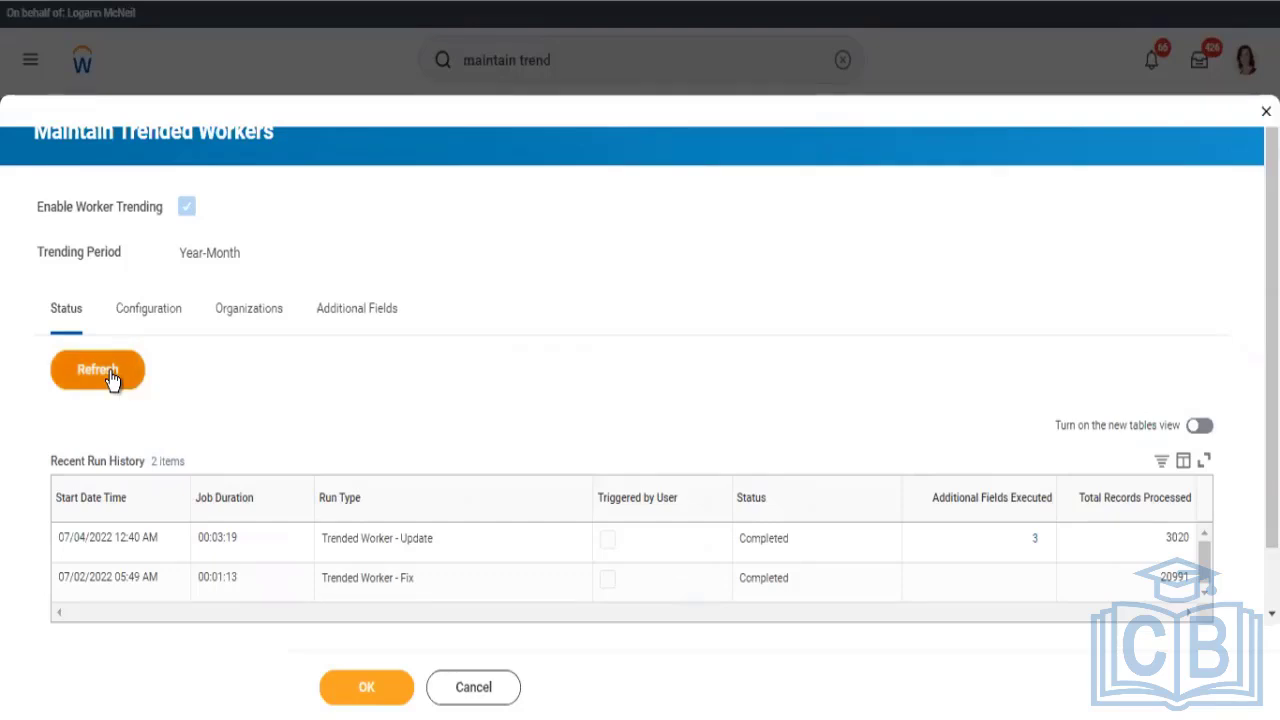
{"action": "left_click", "coordinate": [110, 376]}
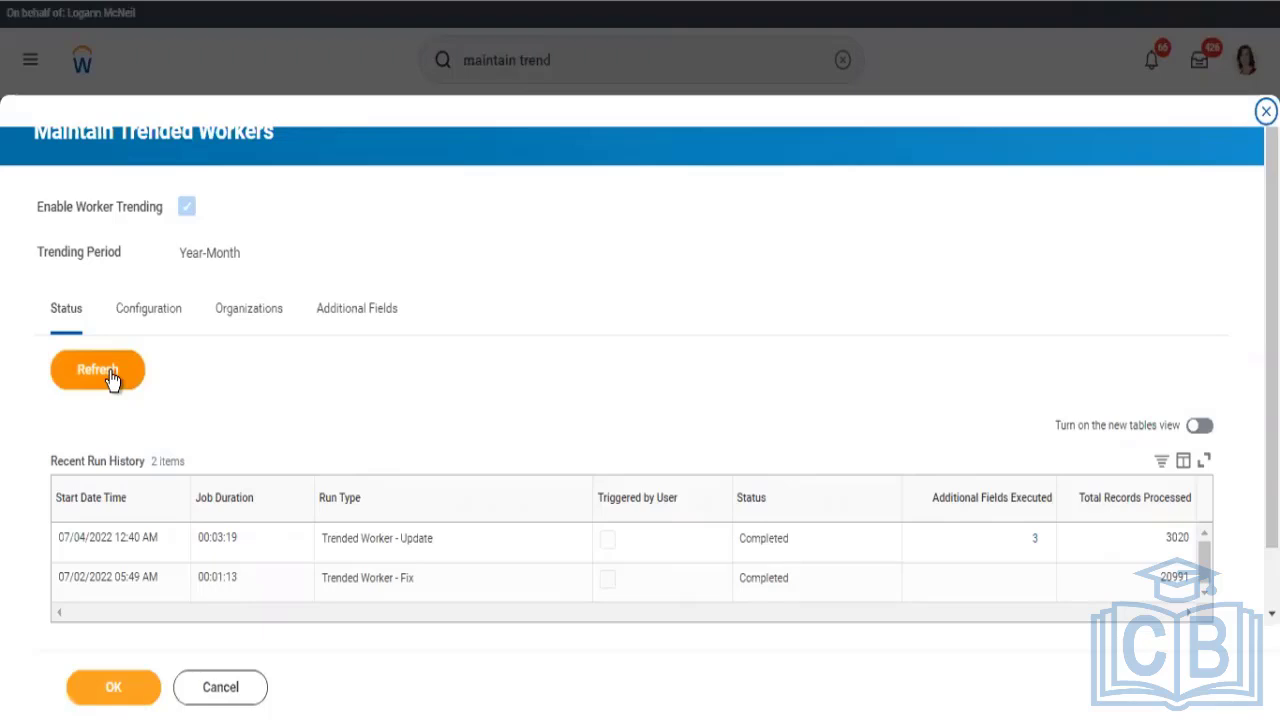
{"action": "left_click", "coordinate": [112, 376]}
{"action": "left_click", "coordinate": [110, 377]}
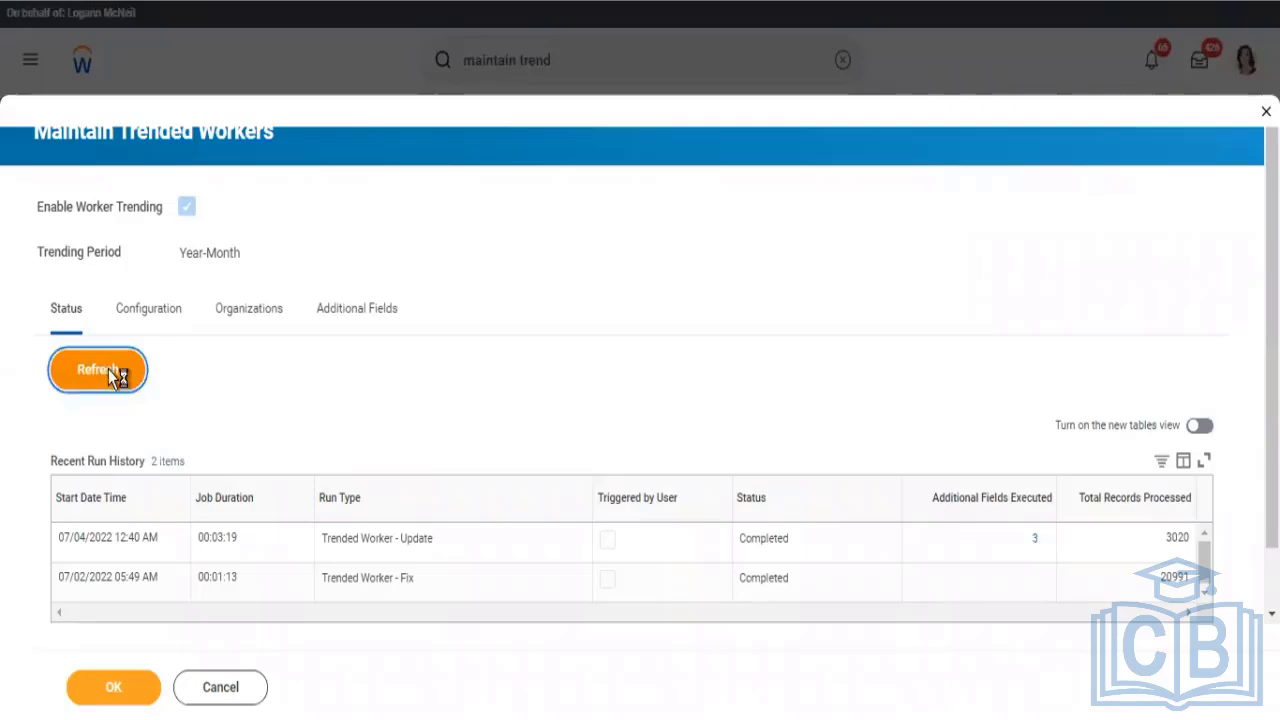